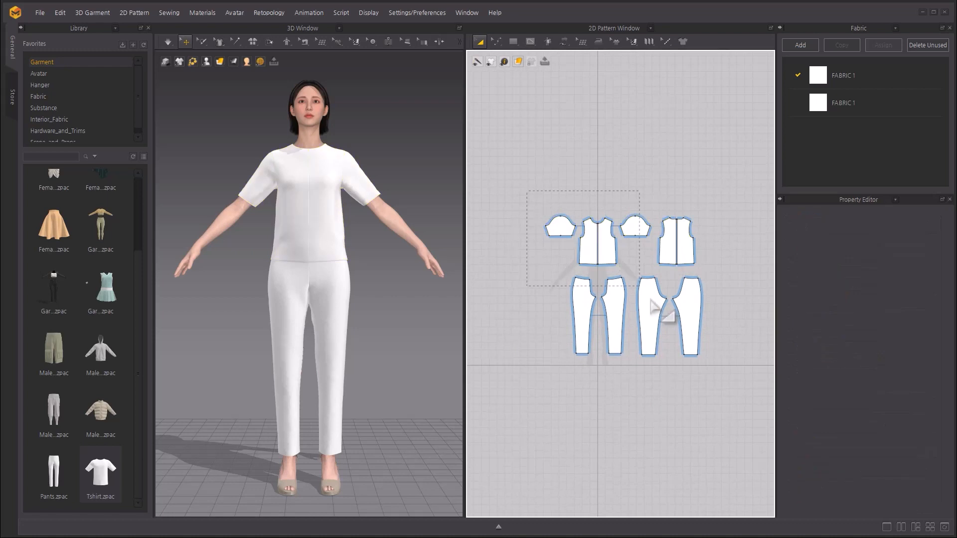
Step: Move the existing shirt and pants patterns clear of the avatar silhouette and draw a tall rectangle over half the torso, starting at the centre line
{"action": "left_click_drag", "start_coordinate": [583, 307], "coordinate": [747, 310], "text": "ctrl"}
{"action": "left_click", "coordinate": [693, 316]}
{"action": "right_click_drag", "start_coordinate": [618, 290], "coordinate": [552, 236], "text": "alt"}
{"action": "middle_click_drag", "start_coordinate": [573, 236], "coordinate": [661, 276], "text": "alt"}
{"action": "mouse_move", "coordinate": [514, 38]}
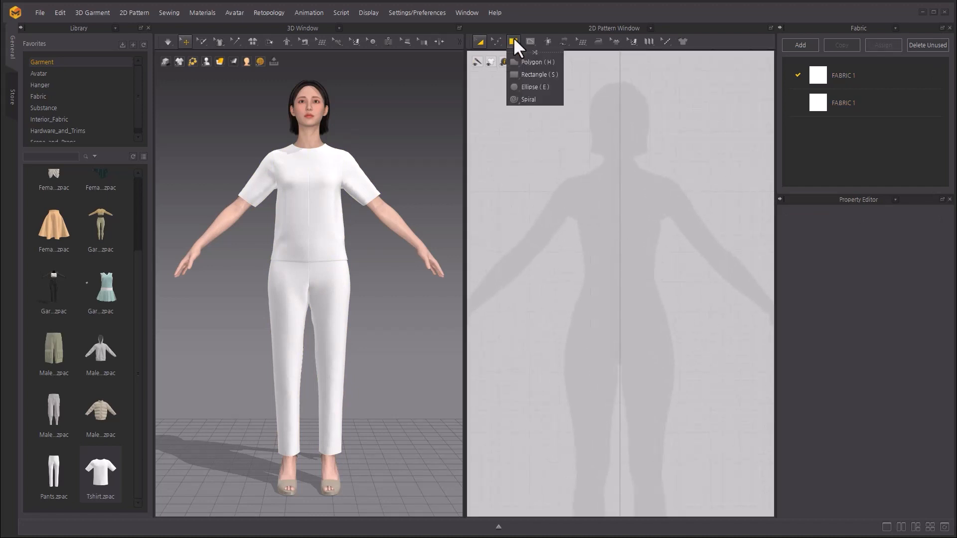
{"action": "left_click", "coordinate": [537, 75]}
{"action": "left_click_drag", "start_coordinate": [620, 176], "coordinate": [668, 330]}
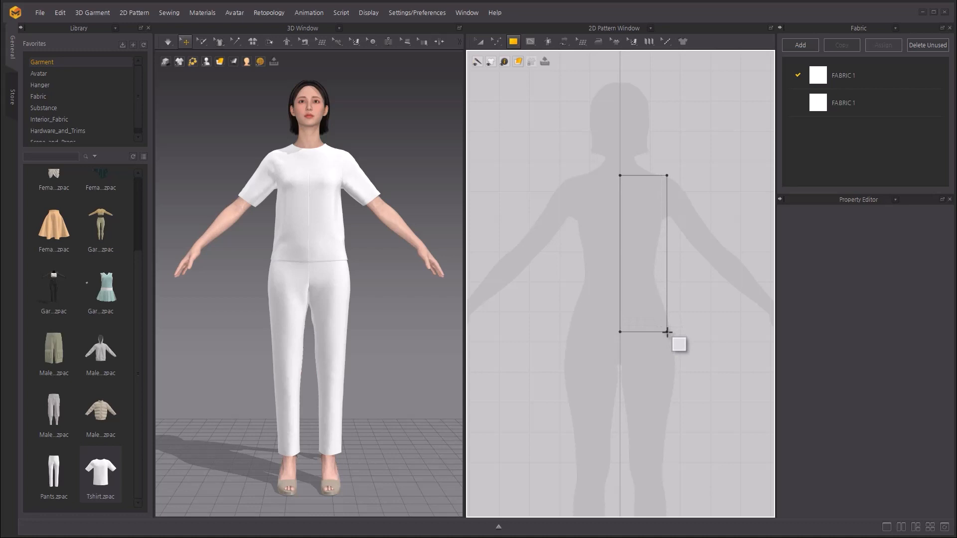
{"action": "left_click_drag", "start_coordinate": [668, 332], "coordinate": [667, 331]}
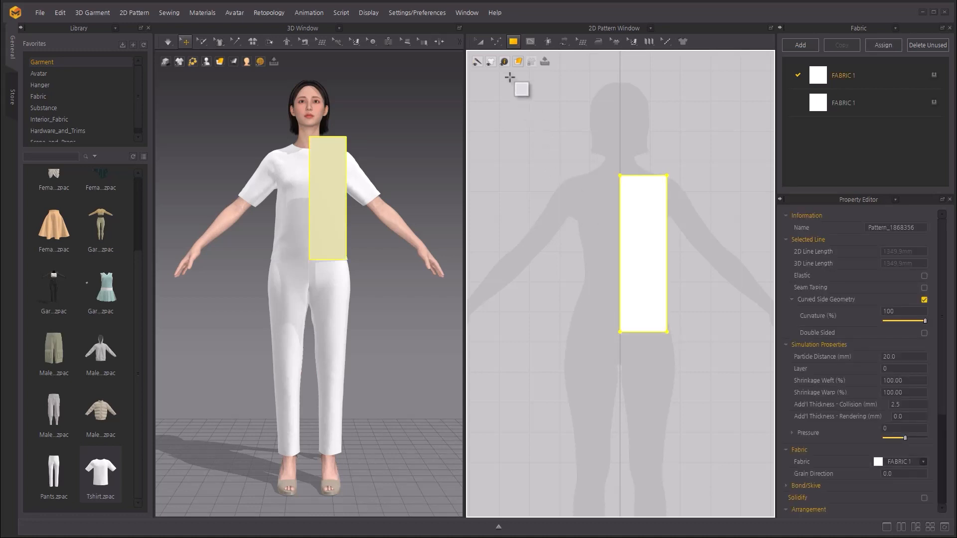
Step: Round the rectangle's outer upper corner with Smooth Curve, making an arc that spans the full width of the piece
{"action": "left_click", "coordinate": [497, 42]}
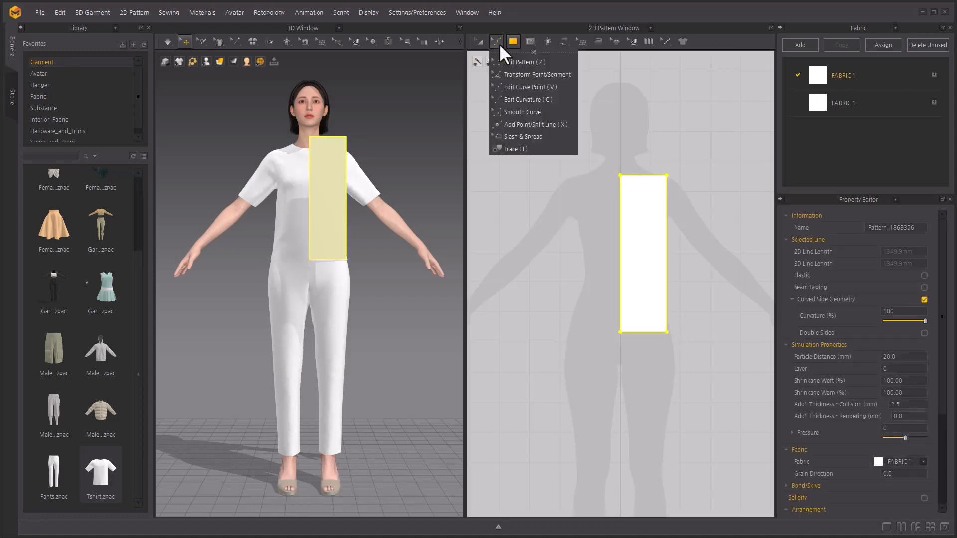
{"action": "left_click", "coordinate": [552, 110]}
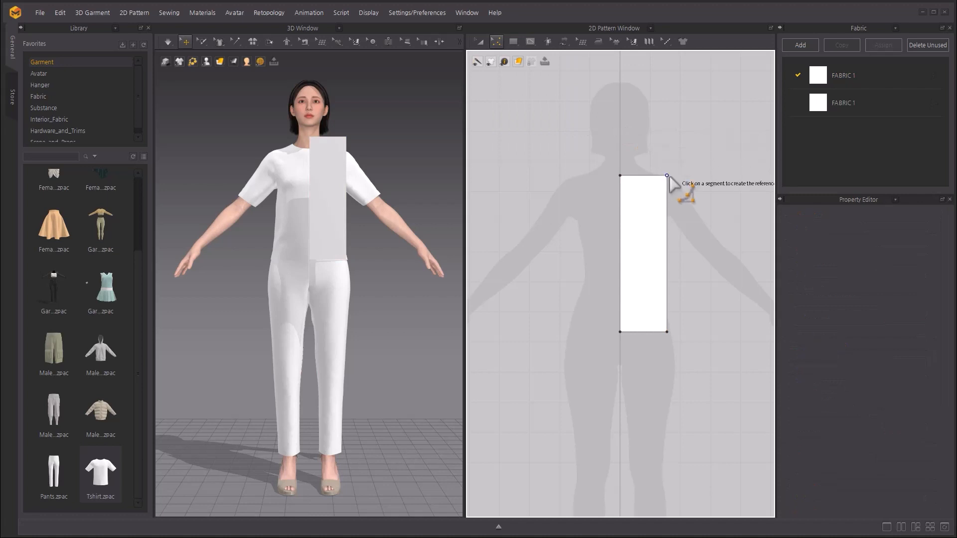
{"action": "left_click_drag", "start_coordinate": [667, 176], "coordinate": [609, 207]}
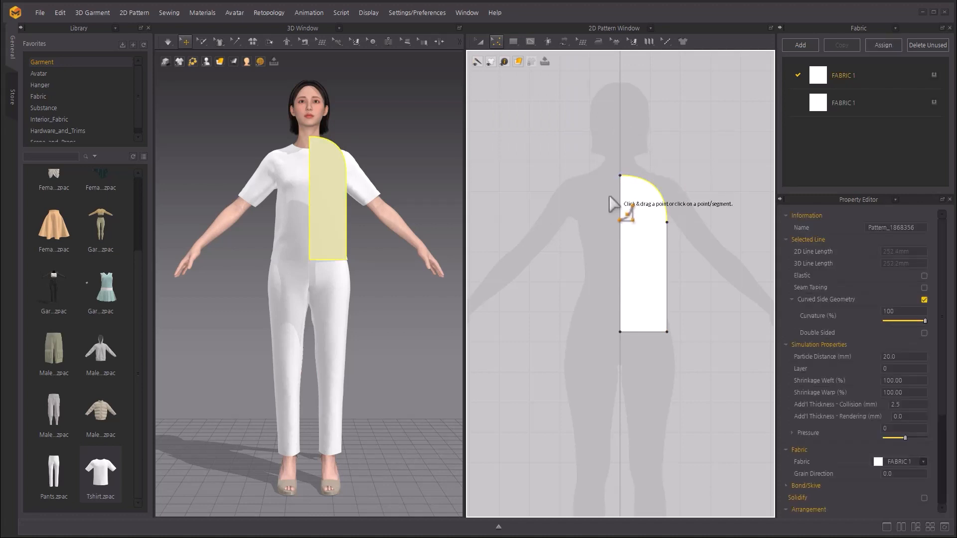
{"action": "left_click", "coordinate": [585, 194]}
{"action": "key", "text": "ctrl+z"}
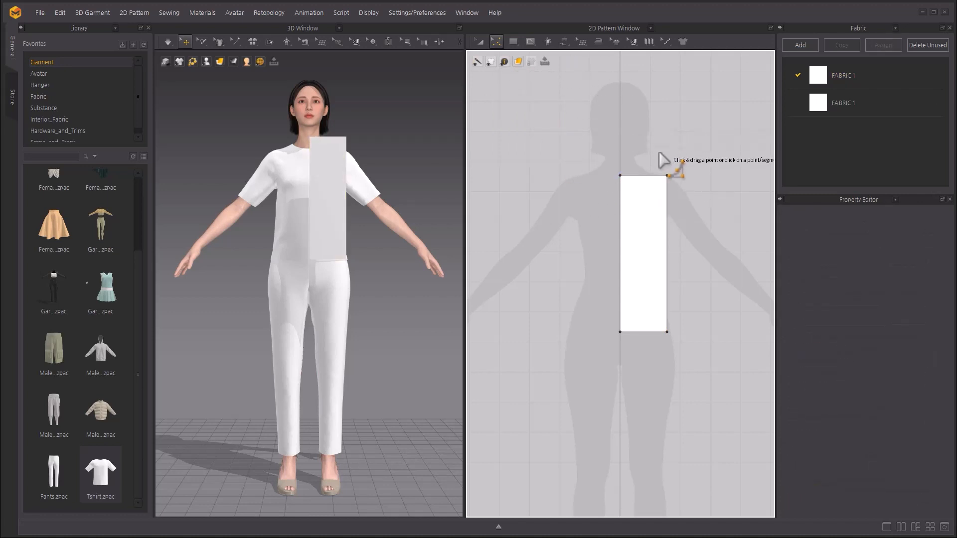
{"action": "left_click_drag", "start_coordinate": [668, 177], "coordinate": [609, 197]}
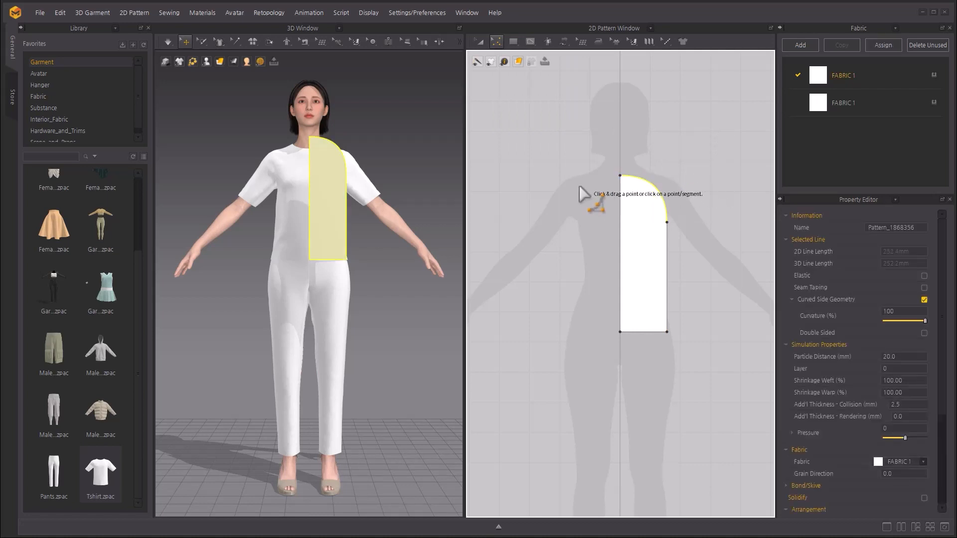
{"action": "left_click", "coordinate": [609, 197]}
Step: Split the rounded corner curve uniformly into 4 segments
{"action": "left_click", "coordinate": [495, 41]}
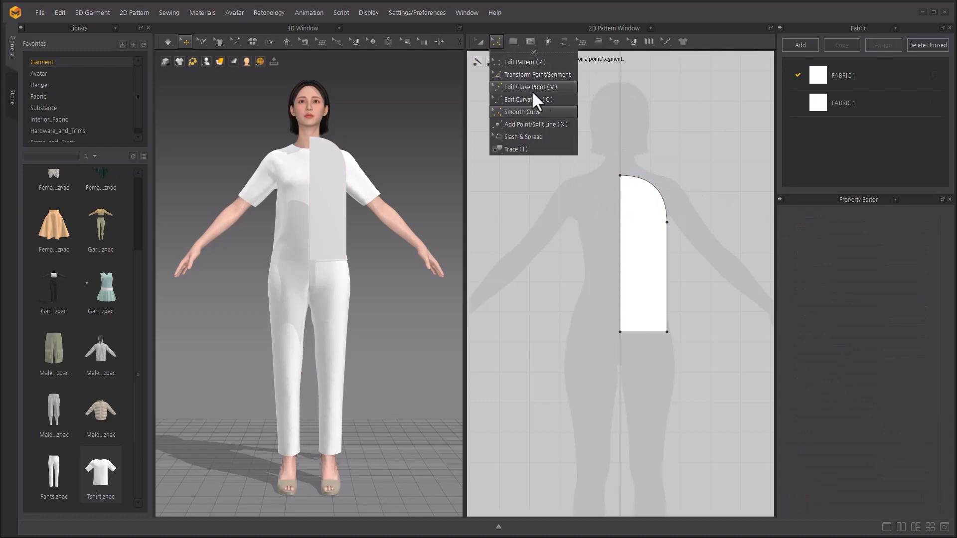
{"action": "left_click", "coordinate": [569, 125]}
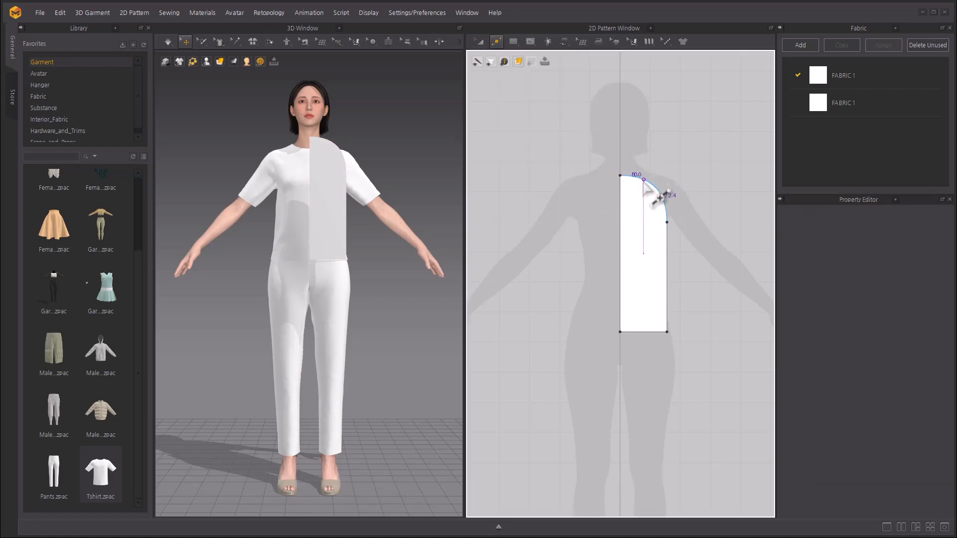
{"action": "right_click", "coordinate": [643, 180]}
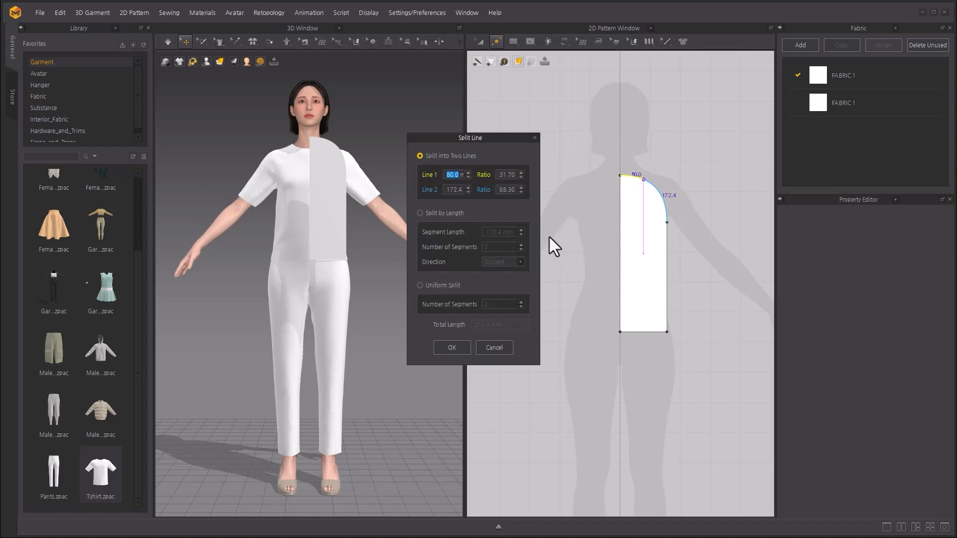
{"action": "left_click", "coordinate": [421, 286]}
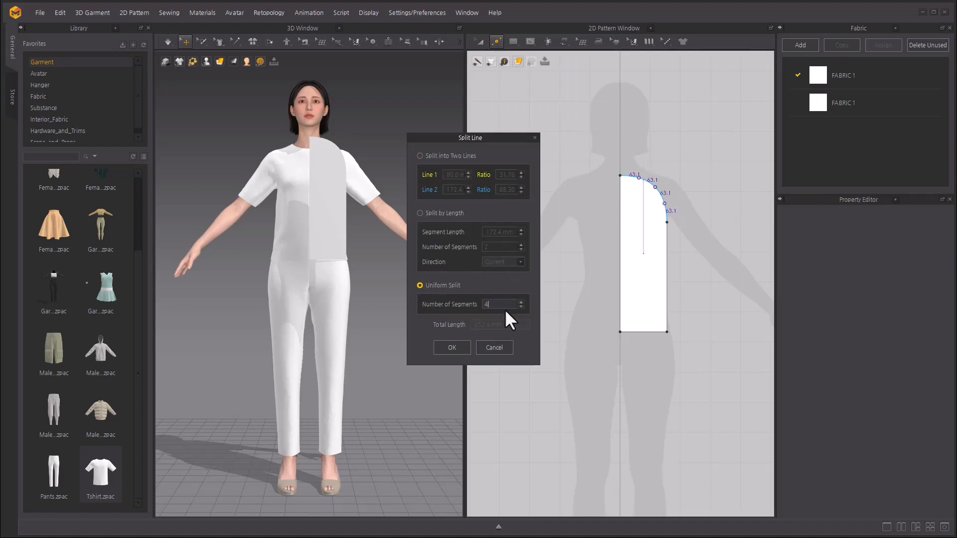
{"action": "left_click", "coordinate": [465, 345]}
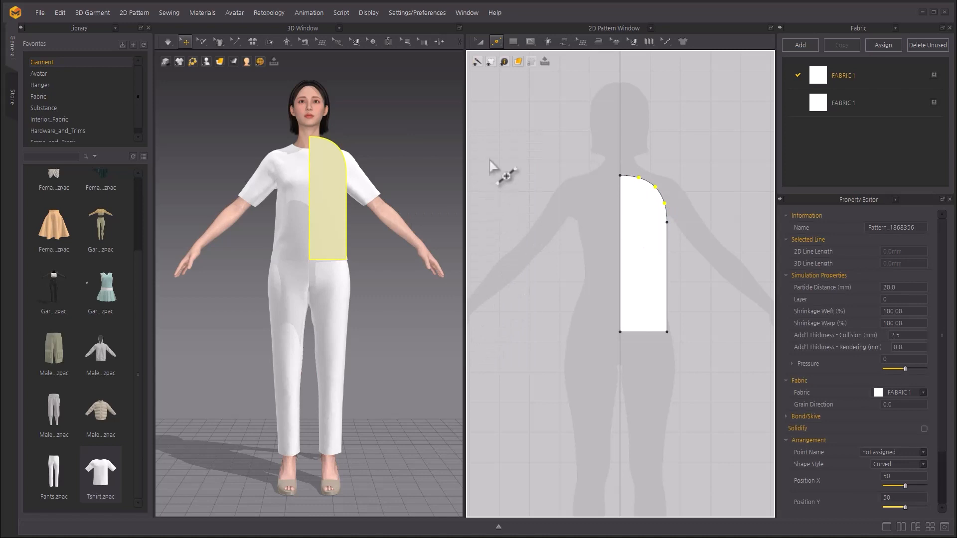
Step: Convert the new split points on the arc to curve points and unfold the half pattern across its straight centre edge into a full panel
{"action": "left_click", "coordinate": [500, 40]}
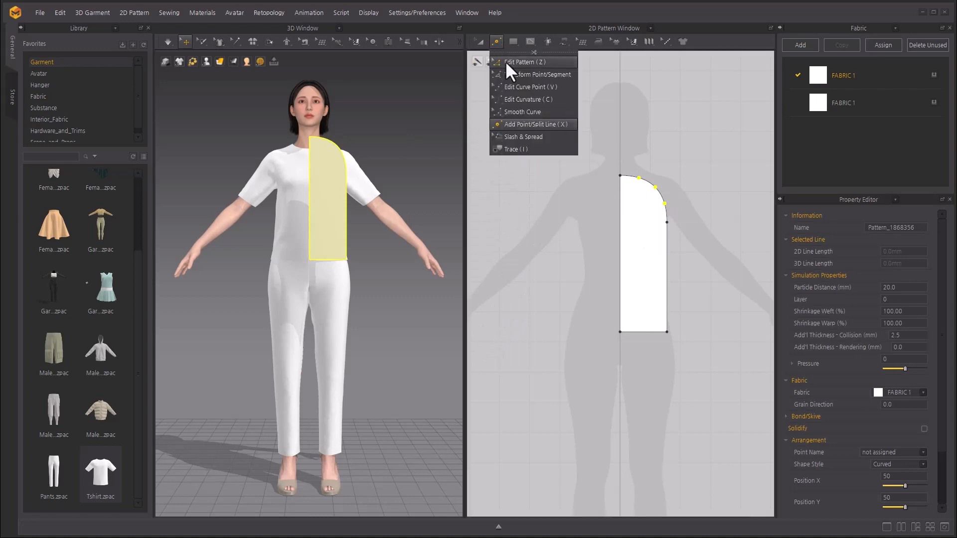
{"action": "left_click", "coordinate": [502, 65]}
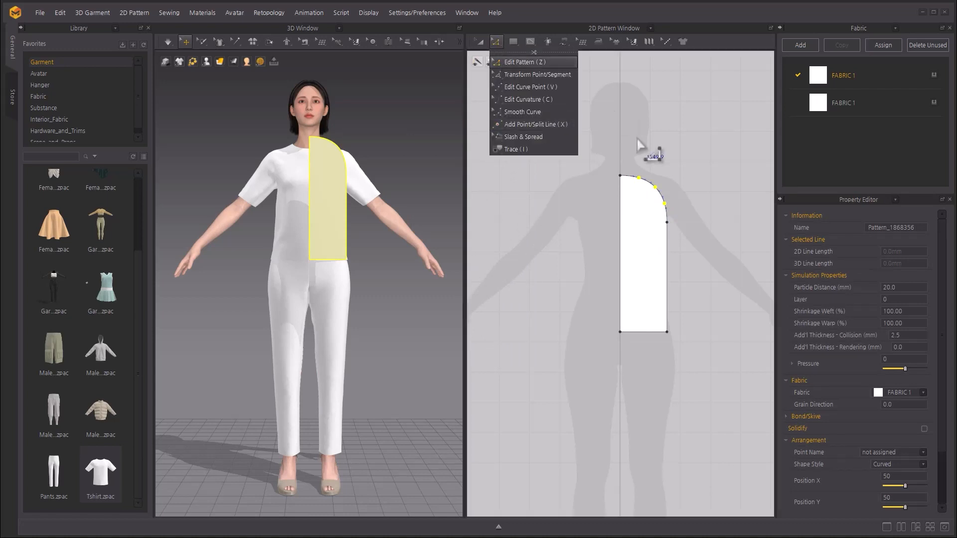
{"action": "right_click", "coordinate": [655, 188]}
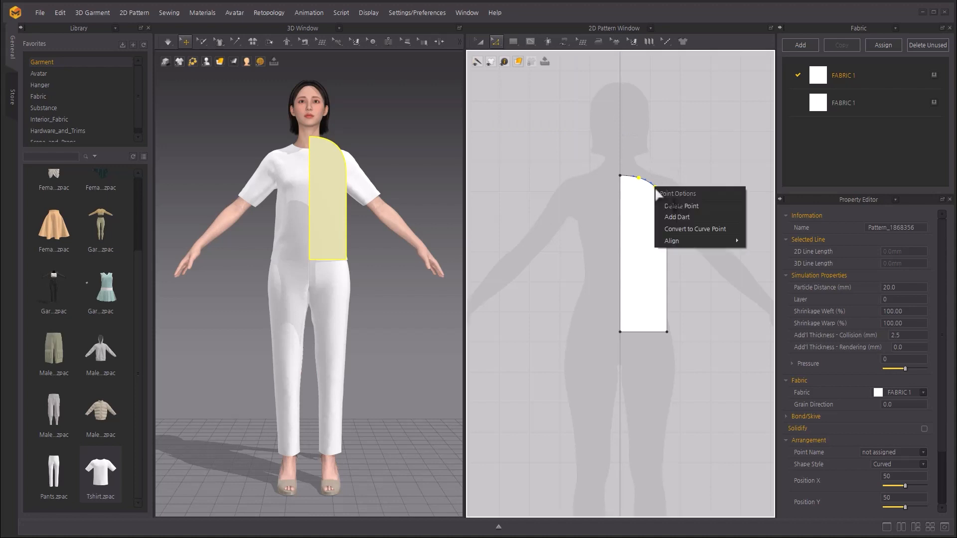
{"action": "left_click", "coordinate": [734, 230]}
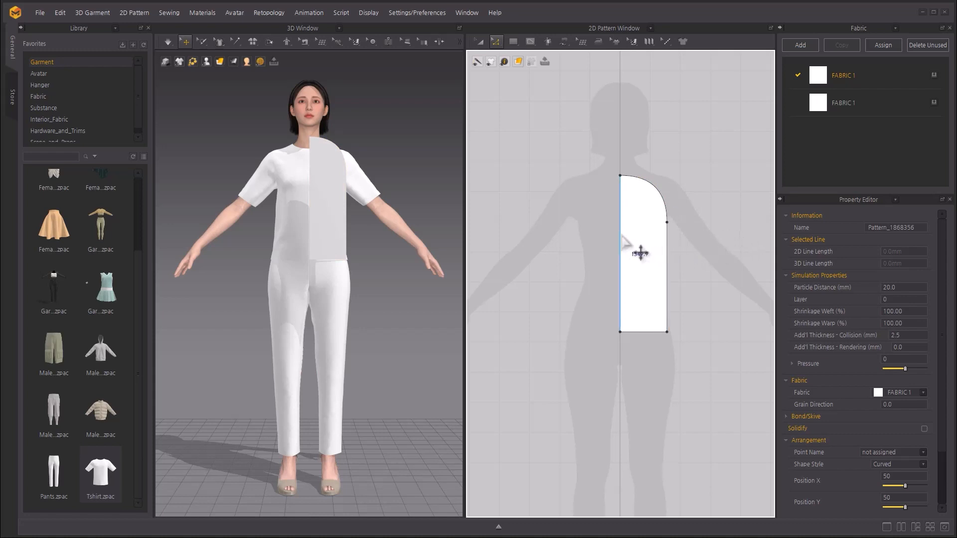
{"action": "right_click", "coordinate": [621, 236]}
{"action": "left_click", "coordinate": [659, 364]}
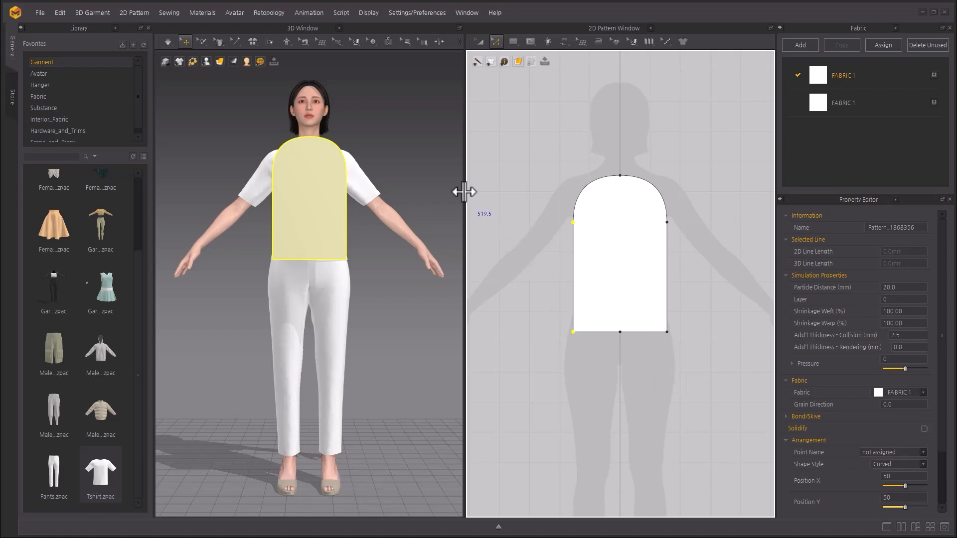
Step: Move the arched panel in 3D from the avatar's front to just behind her back
{"action": "left_click", "coordinate": [318, 177]}
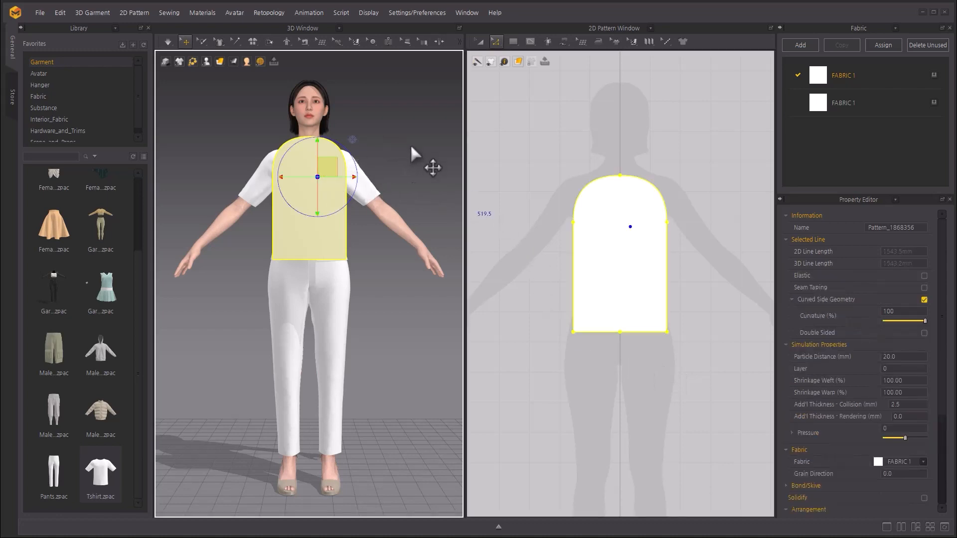
{"action": "right_click_drag", "start_coordinate": [413, 154], "coordinate": [352, 140]}
{"action": "right_click_drag", "start_coordinate": [305, 173], "coordinate": [299, 172]}
{"action": "middle_click_drag", "start_coordinate": [318, 293], "coordinate": [241, 359]}
{"action": "left_click_drag", "start_coordinate": [256, 243], "coordinate": [350, 241]}
{"action": "left_click", "coordinate": [404, 185]}
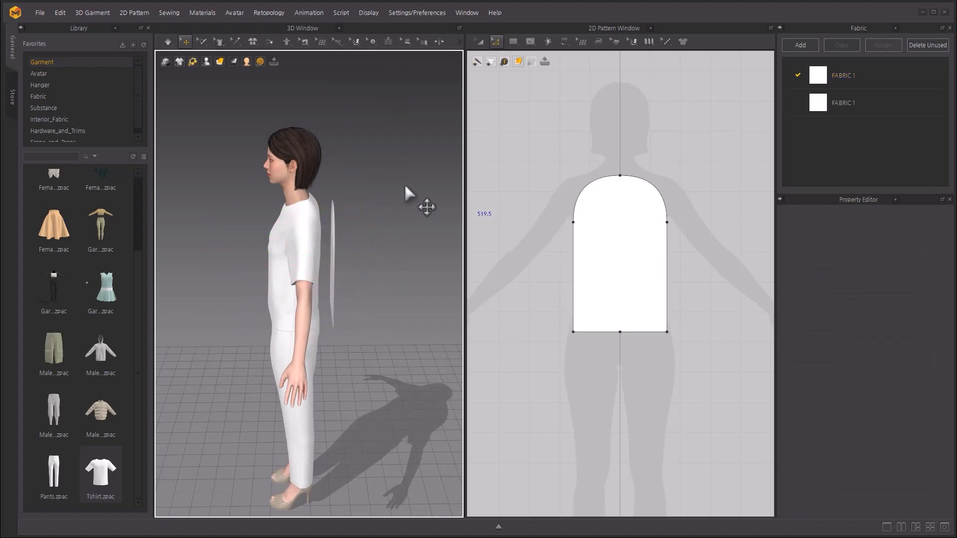
Step: Copy the arched panel and paste the duplicate beside the original in the 2D pattern layout
{"action": "left_click", "coordinate": [484, 43]}
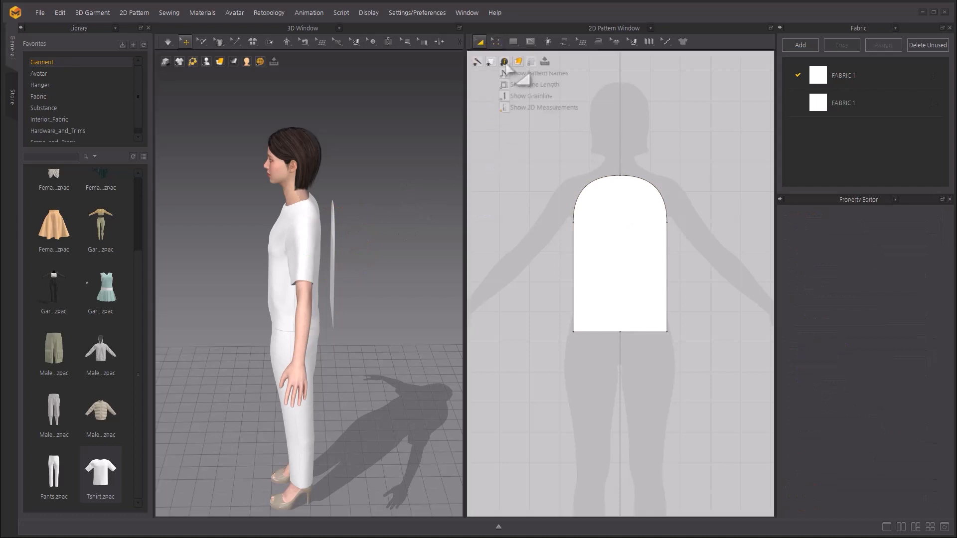
{"action": "left_click", "coordinate": [601, 212]}
{"action": "right_click", "coordinate": [598, 211]}
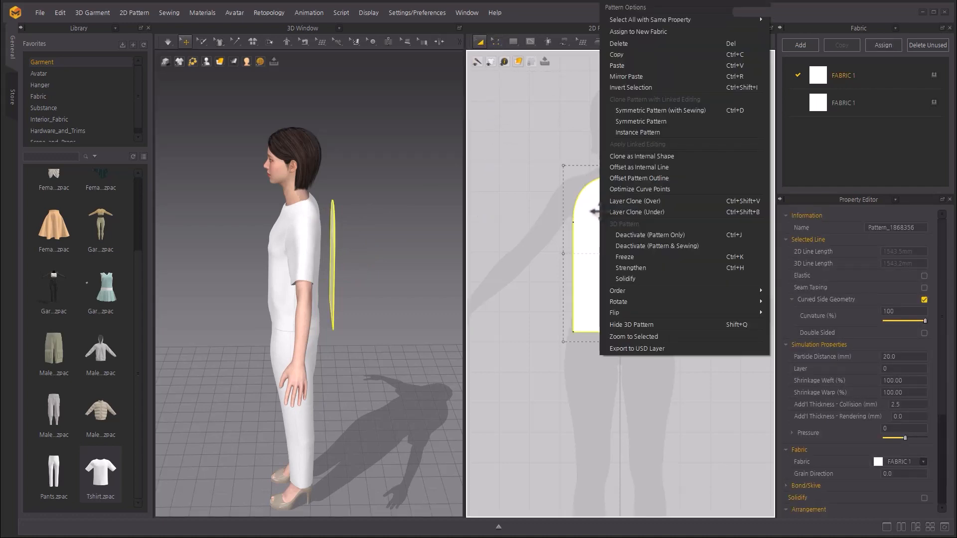
{"action": "left_click", "coordinate": [641, 55]}
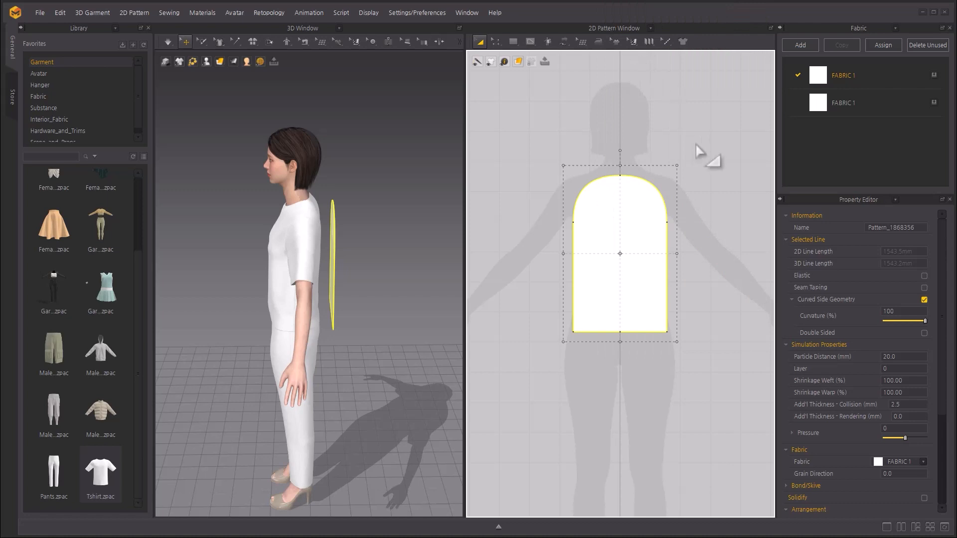
{"action": "right_click", "coordinate": [695, 197]}
{"action": "left_click", "coordinate": [718, 217]}
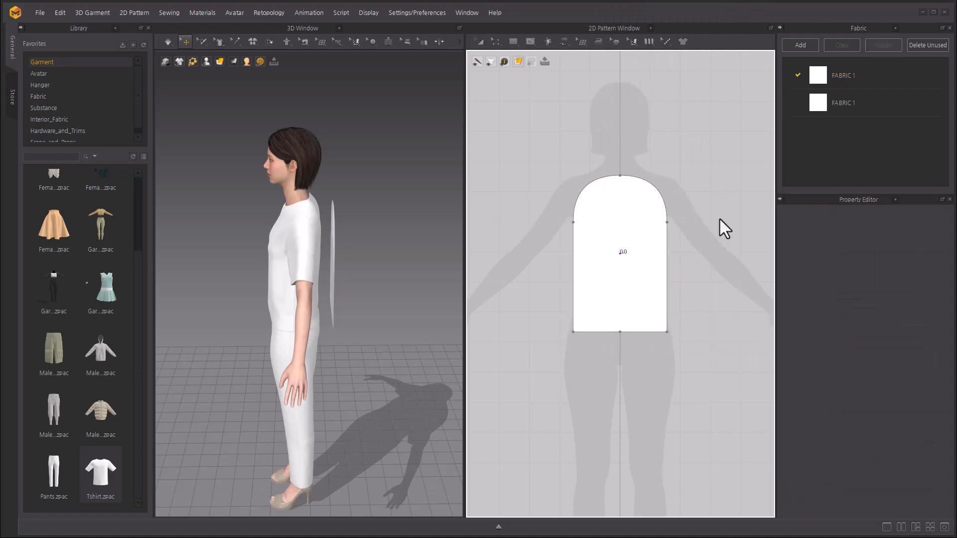
{"action": "left_click", "coordinate": [733, 255]}
Step: Flip the original panel behind the avatar horizontally in 3D and freeze it
{"action": "right_click_drag", "start_coordinate": [417, 338], "coordinate": [287, 291]}
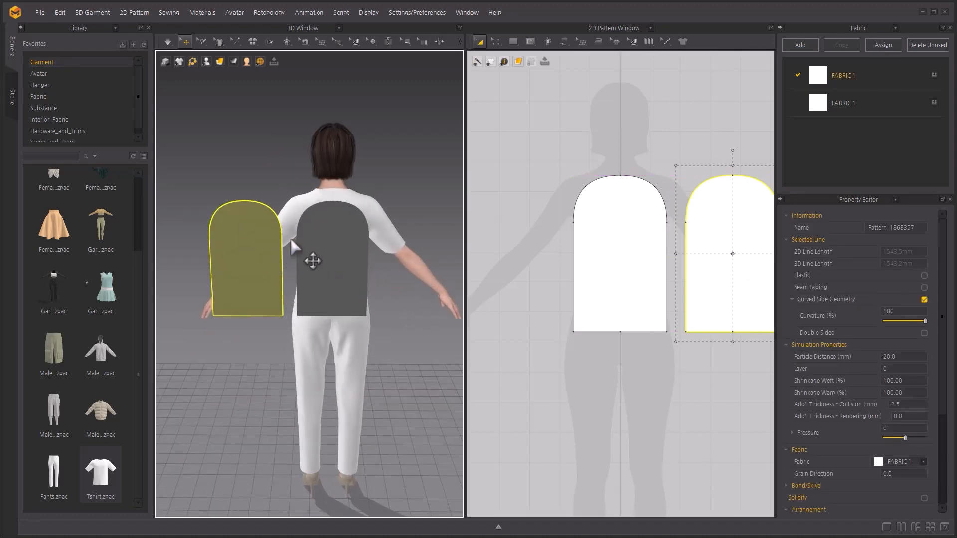
{"action": "right_click", "coordinate": [329, 237]}
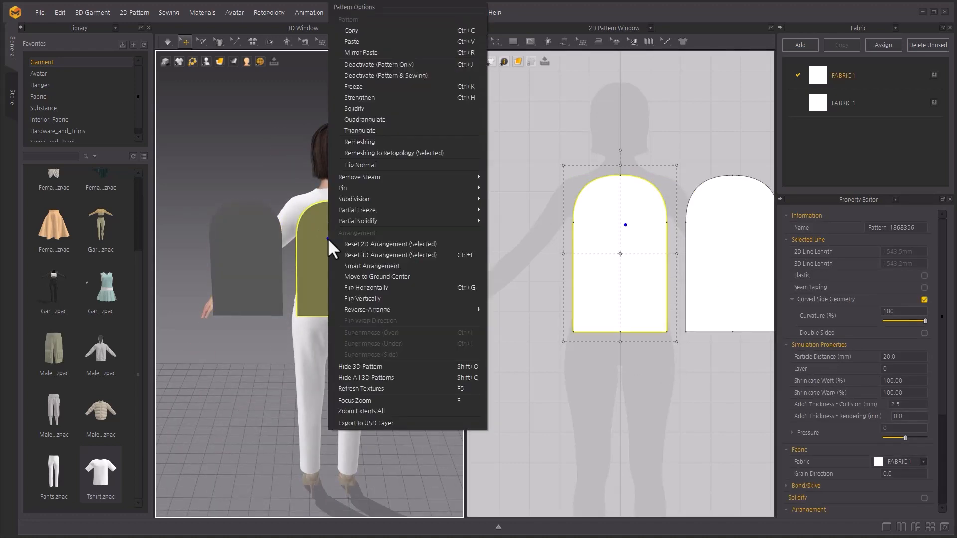
{"action": "left_click", "coordinate": [422, 287]}
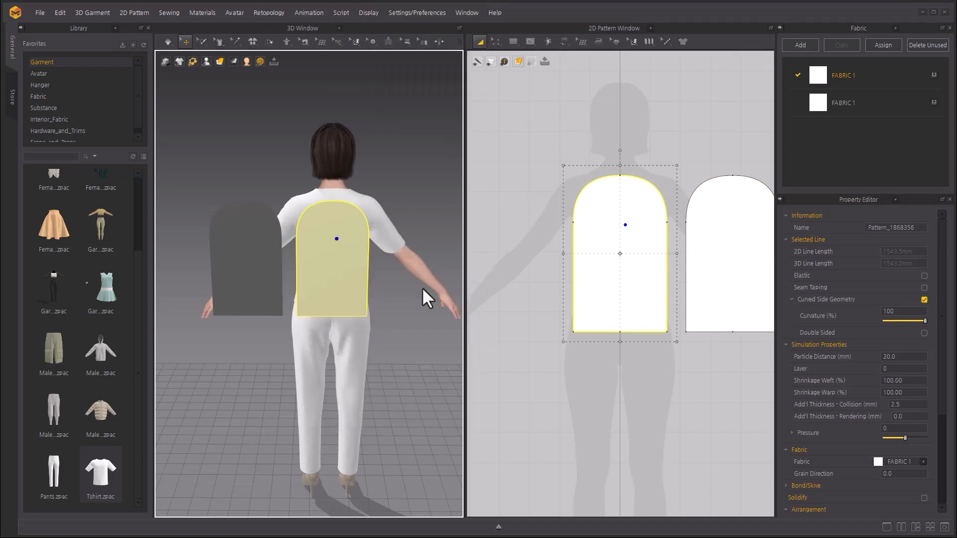
{"action": "right_click", "coordinate": [341, 241]}
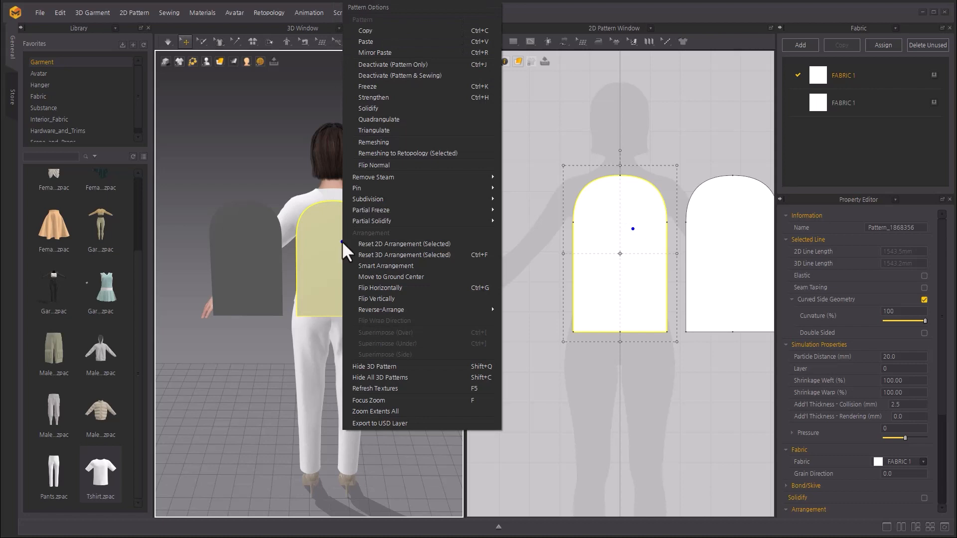
{"action": "left_click", "coordinate": [390, 86]}
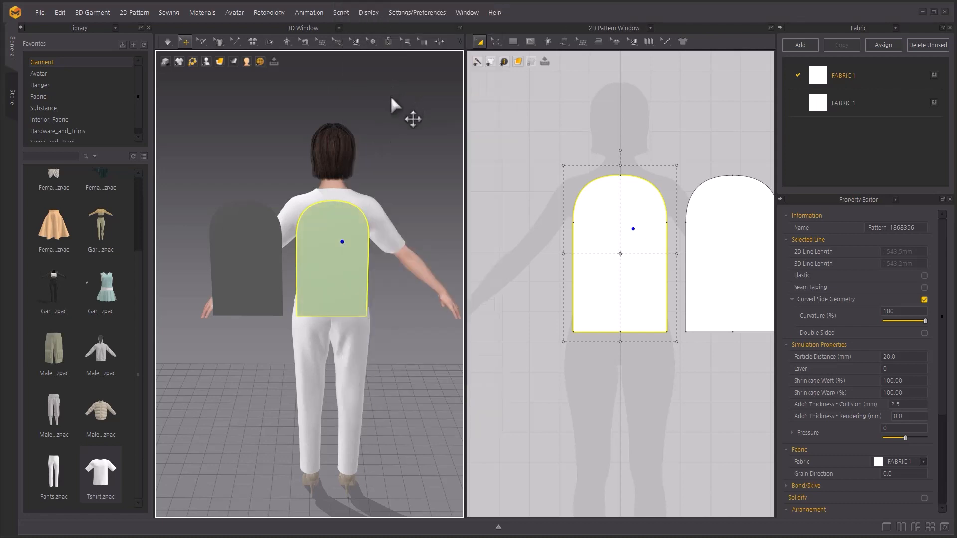
Step: Shift the copied panel sideways in 3D so it lines up with the frozen panel, between it and the avatar's back
{"action": "left_click", "coordinate": [263, 232]}
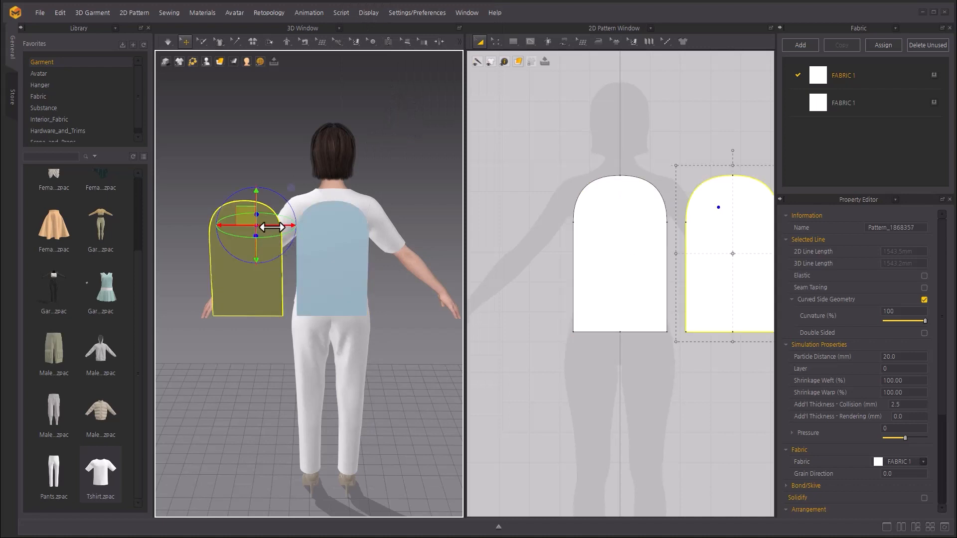
{"action": "left_click_drag", "start_coordinate": [271, 228], "coordinate": [360, 227]}
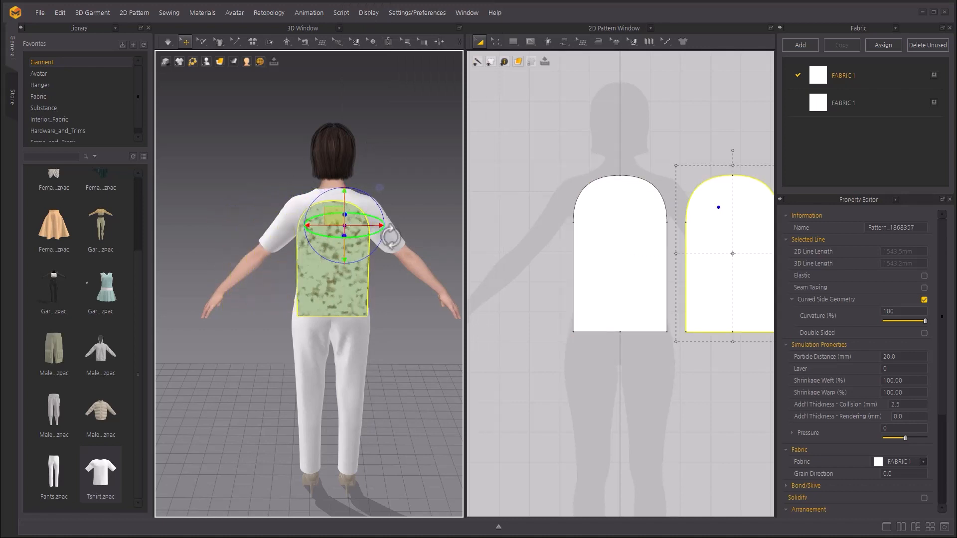
{"action": "right_click_drag", "start_coordinate": [391, 237], "coordinate": [438, 252]}
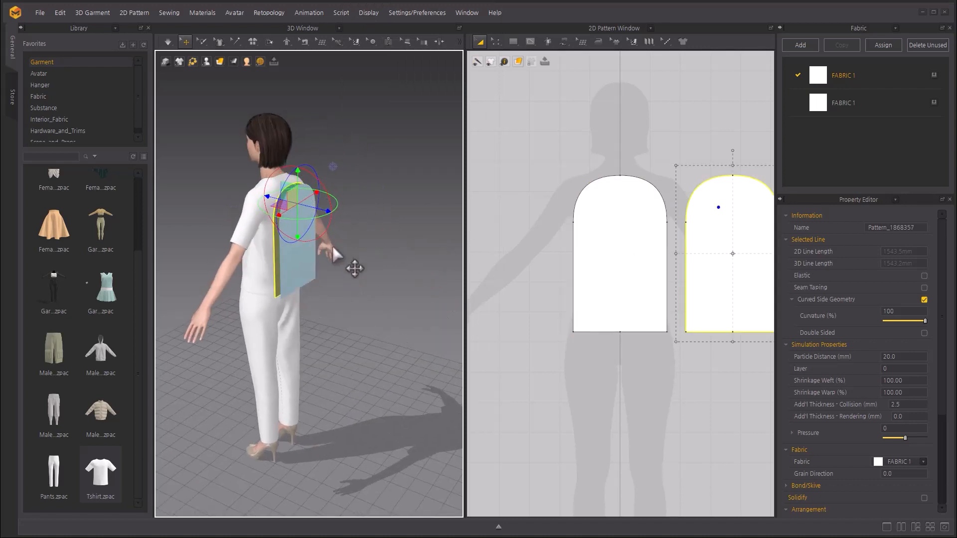
{"action": "middle_click_drag", "start_coordinate": [333, 249], "coordinate": [339, 319]}
{"action": "scroll", "coordinate": [392, 319], "scroll_direction": "up", "scroll_amount": 5}
{"action": "right_click_drag", "start_coordinate": [355, 334], "coordinate": [401, 346]}
{"action": "left_click", "coordinate": [401, 345]}
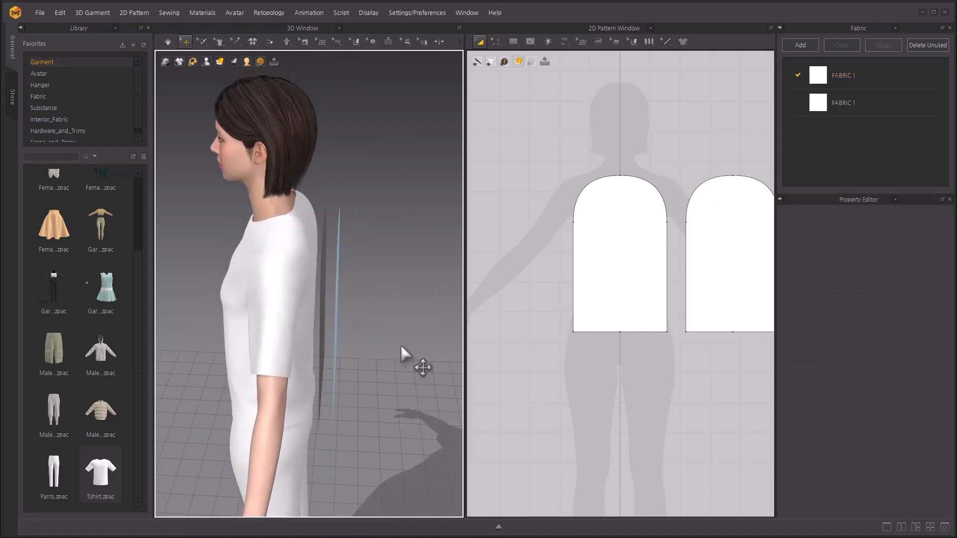
Step: Free-sew the full outlines of the two arched panels together from their facing bottom corners and simulate the seam
{"action": "left_click", "coordinate": [564, 41]}
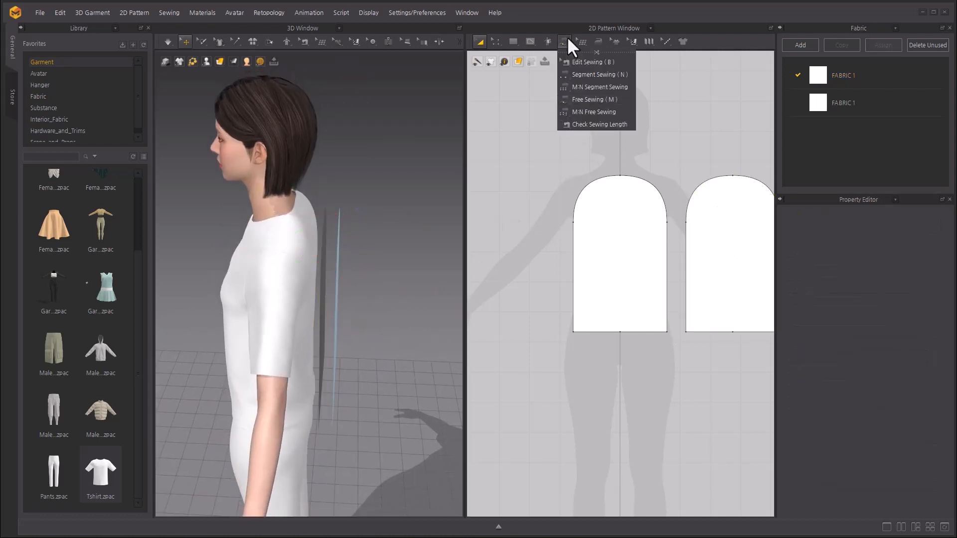
{"action": "left_click", "coordinate": [615, 98]}
{"action": "left_click", "coordinate": [668, 332]}
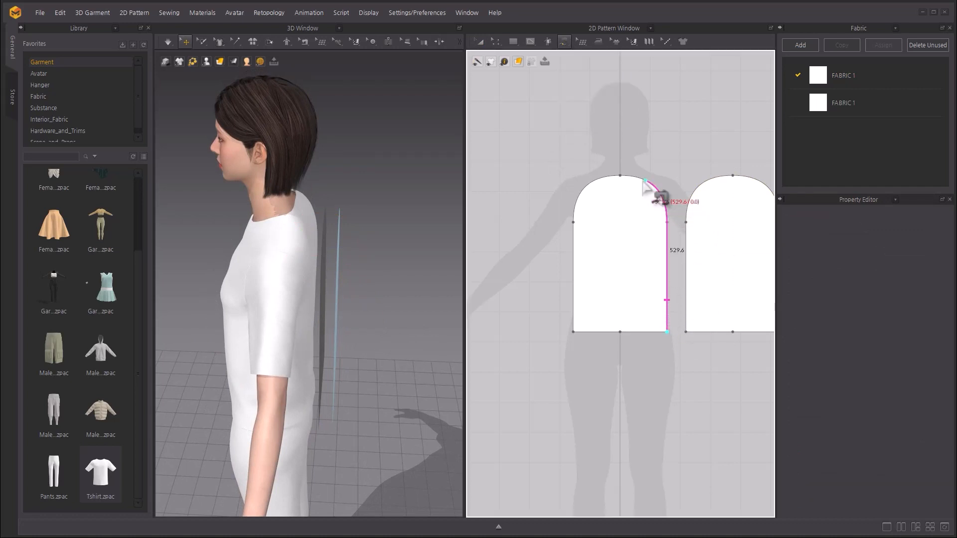
{"action": "left_click", "coordinate": [668, 335]}
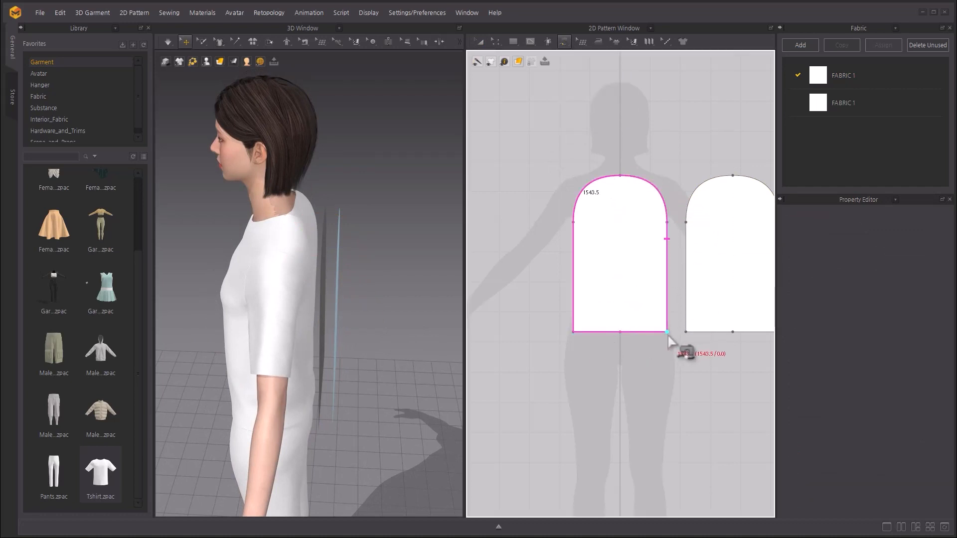
{"action": "middle_click_drag", "start_coordinate": [667, 374], "coordinate": [598, 380]}
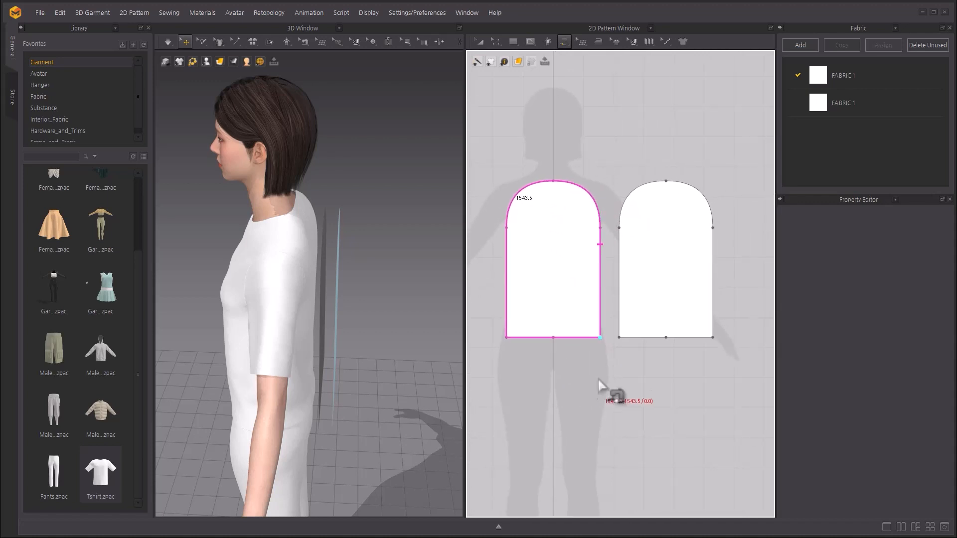
{"action": "left_click", "coordinate": [620, 339]}
{"action": "left_click", "coordinate": [622, 340]}
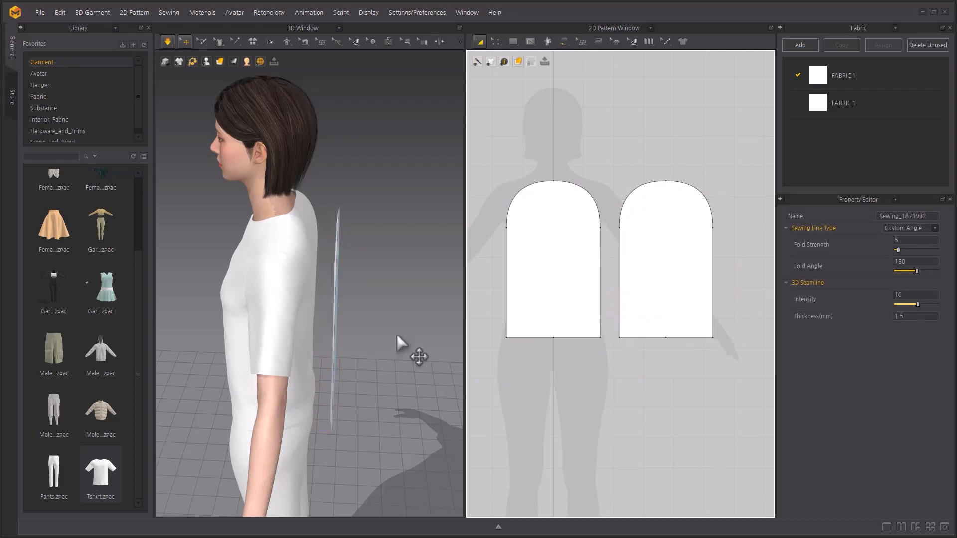
{"action": "key", "text": "space"}
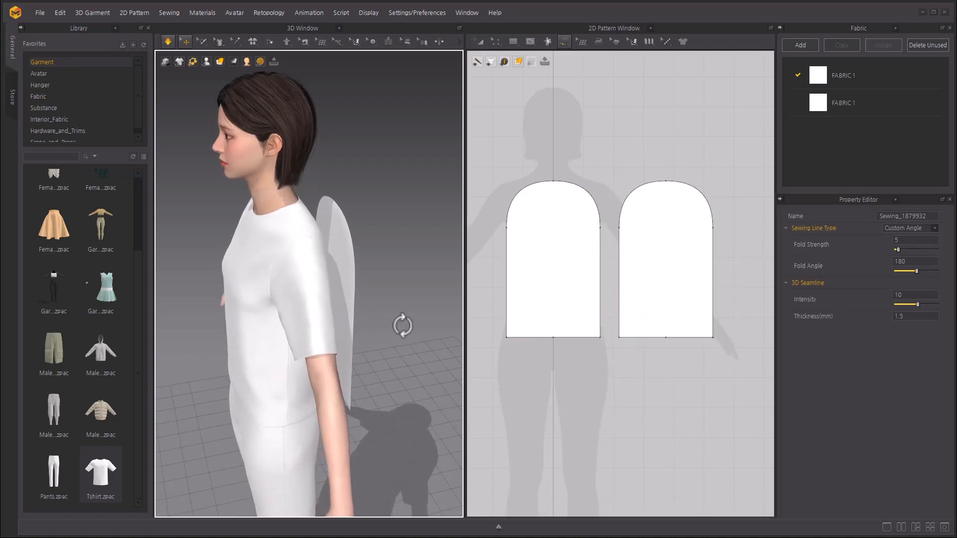
{"action": "right_click_drag", "start_coordinate": [400, 325], "coordinate": [354, 320]}
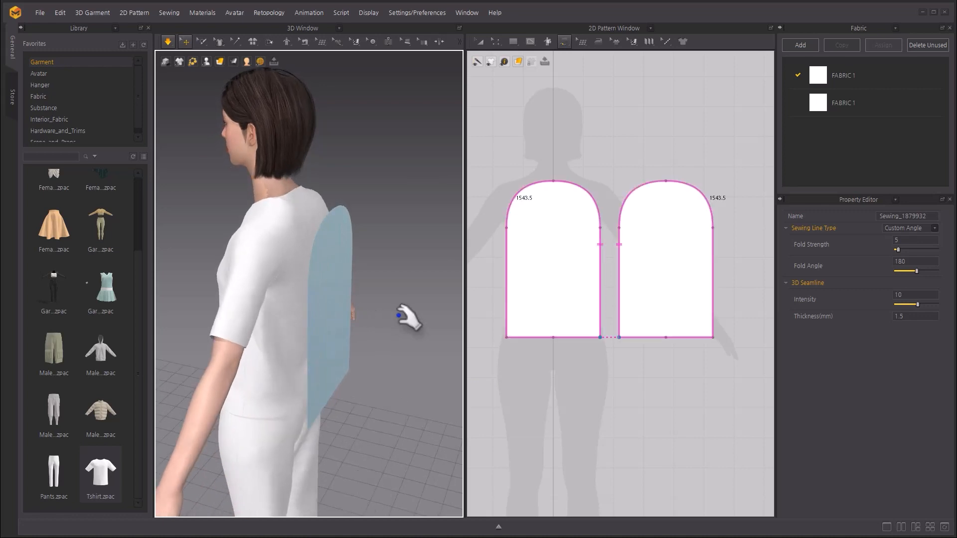
Step: Delete the midpoint on the bottom edge of each arched panel with Edit Pattern
{"action": "left_click", "coordinate": [496, 41]}
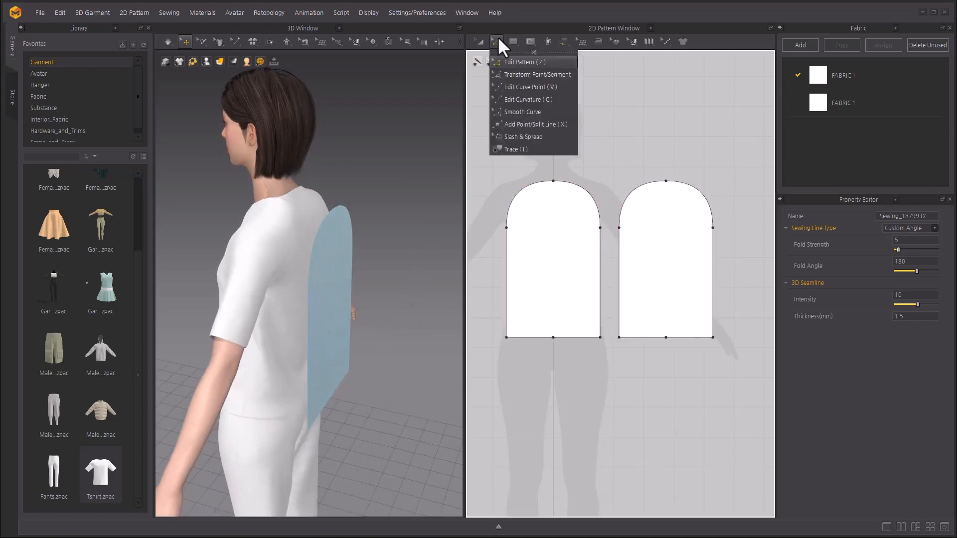
{"action": "left_click", "coordinate": [508, 61]}
{"action": "left_click_drag", "start_coordinate": [544, 325], "coordinate": [568, 348]}
{"action": "left_click", "coordinate": [669, 374]}
{"action": "left_click_drag", "start_coordinate": [651, 332], "coordinate": [681, 364]}
{"action": "left_click", "coordinate": [660, 365]}
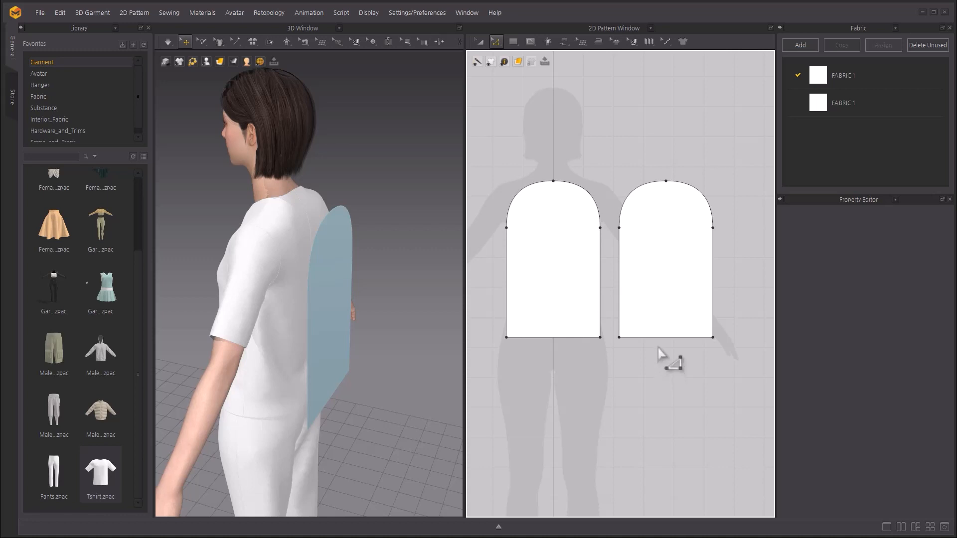
Step: Check the length of the right arched panel's bottom edge and create a 311 × 110 mm rectangle below the panels
{"action": "left_click", "coordinate": [659, 340]}
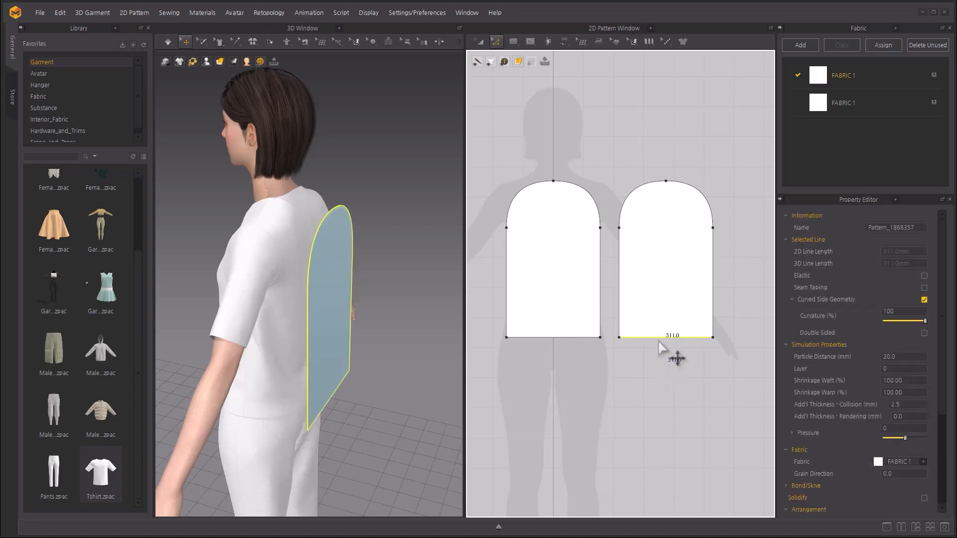
{"action": "left_click", "coordinate": [515, 42]}
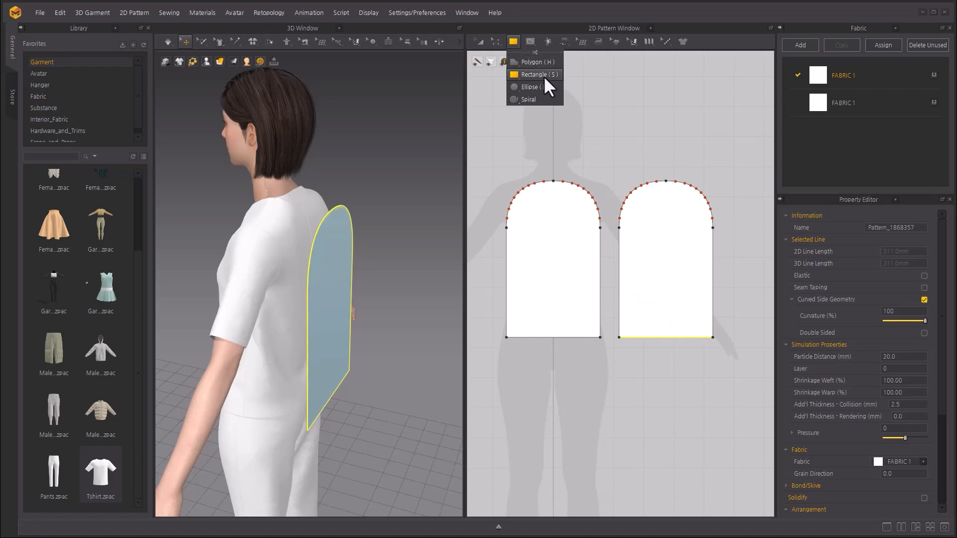
{"action": "left_click", "coordinate": [544, 75]}
{"action": "left_click", "coordinate": [623, 357]}
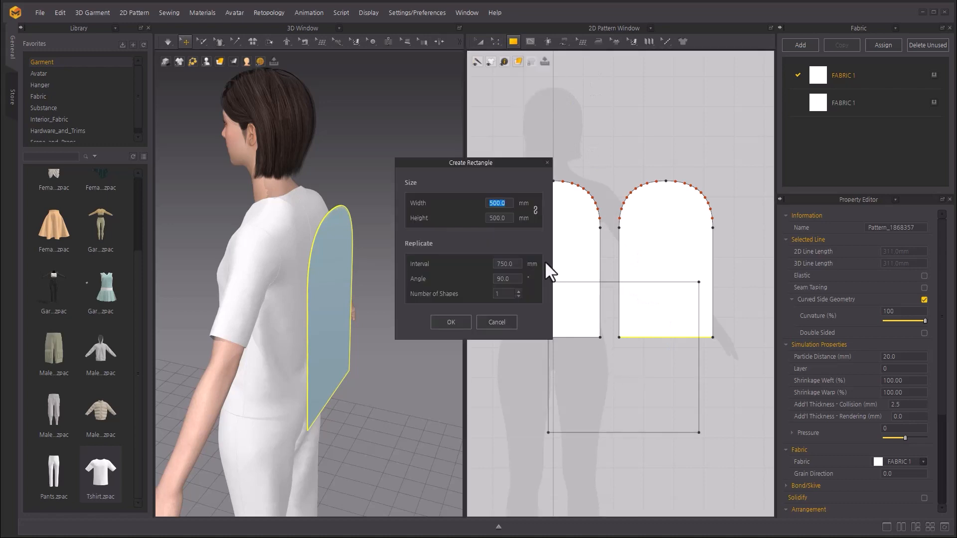
{"action": "type", "text": "311"}
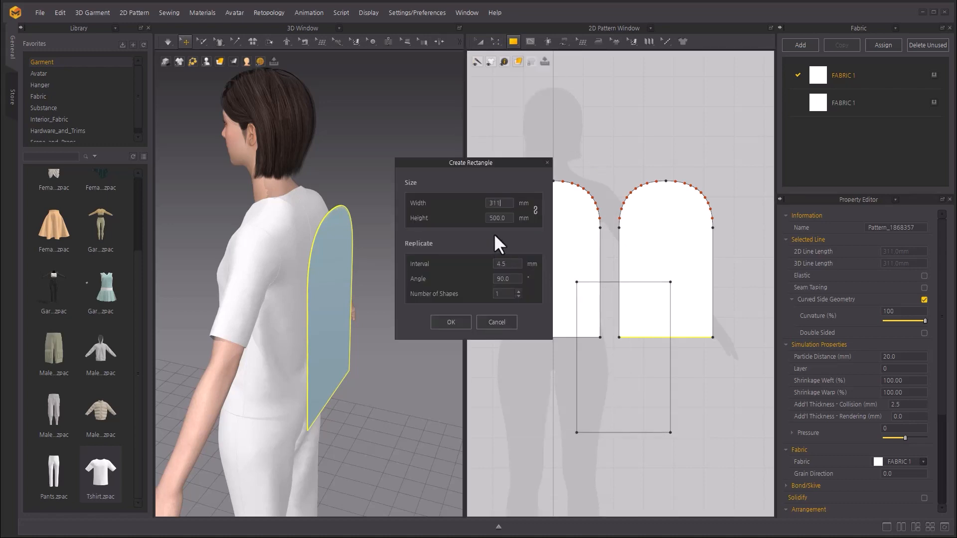
{"action": "left_click", "coordinate": [489, 218]}
{"action": "type", "text": "110"}
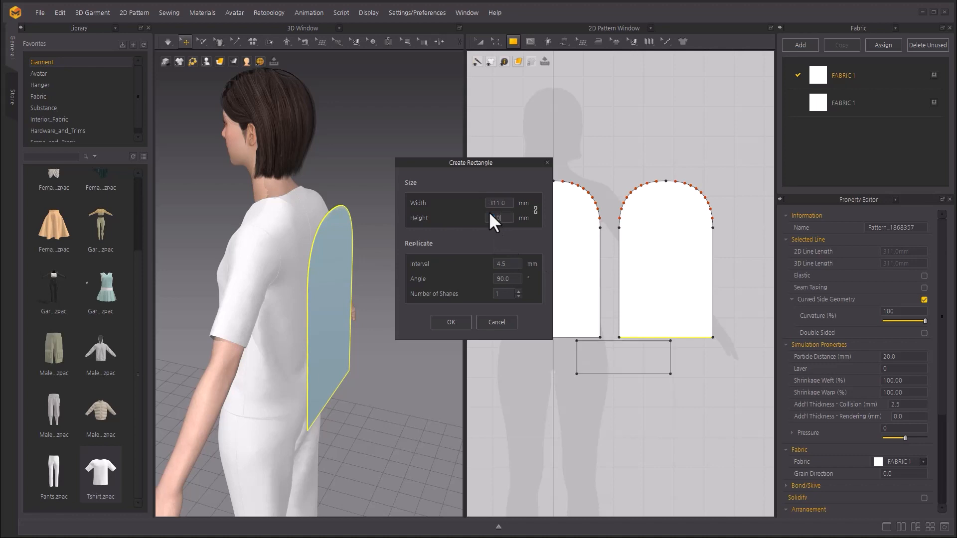
{"action": "left_click", "coordinate": [463, 322]}
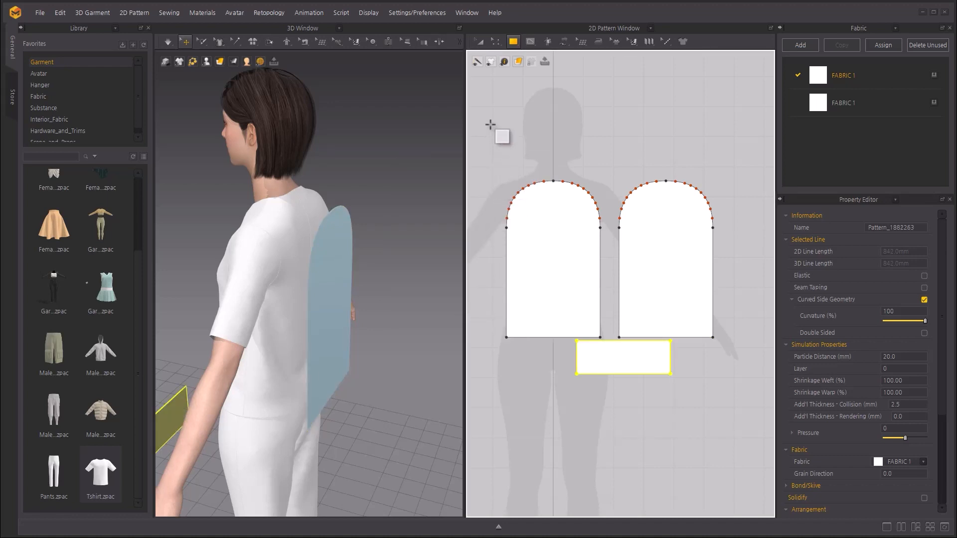
Step: Check the combined length of the right arched panel's sides and arch, and create a 1232.5 × 110 mm rectangle above the panels
{"action": "left_click", "coordinate": [495, 41]}
{"action": "left_click", "coordinate": [508, 64]}
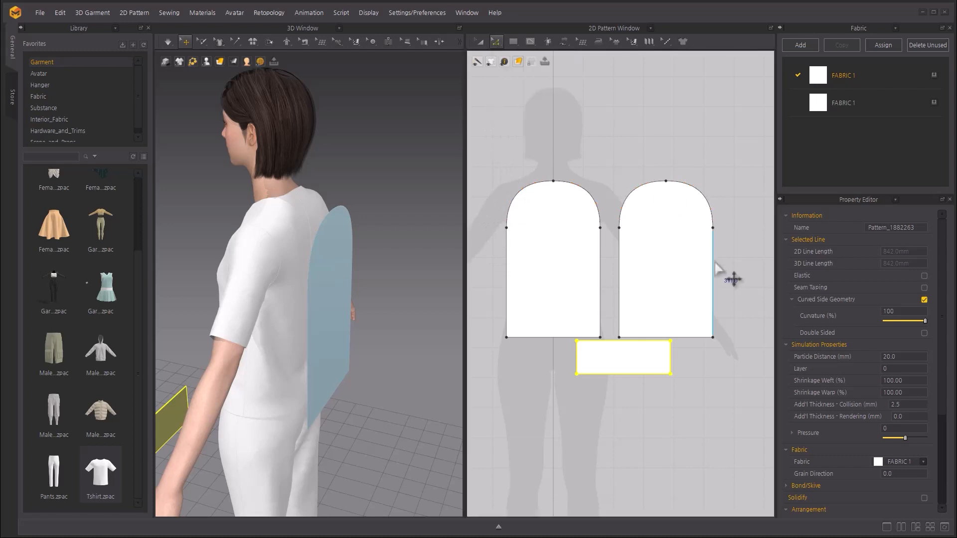
{"action": "left_click", "coordinate": [714, 262]}
{"action": "left_click", "coordinate": [702, 198], "text": "shift"}
{"action": "left_click", "coordinate": [631, 194], "text": "shift"}
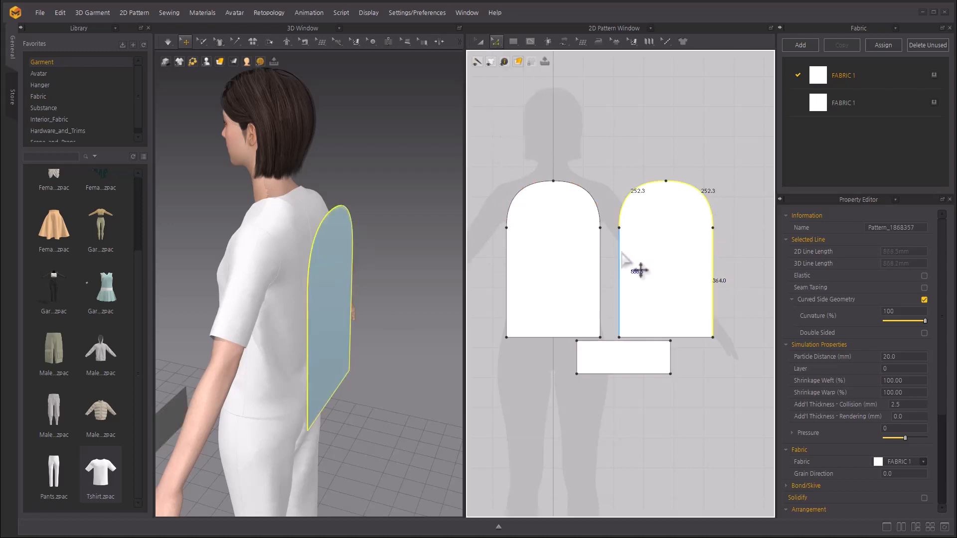
{"action": "left_click", "coordinate": [620, 257], "text": "shift"}
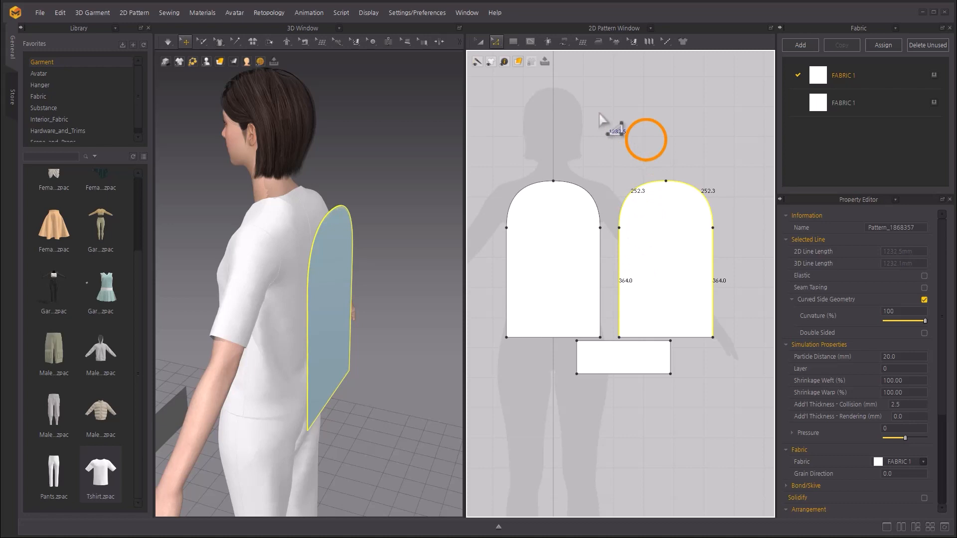
{"action": "left_click", "coordinate": [515, 42]}
{"action": "left_click", "coordinate": [533, 78]}
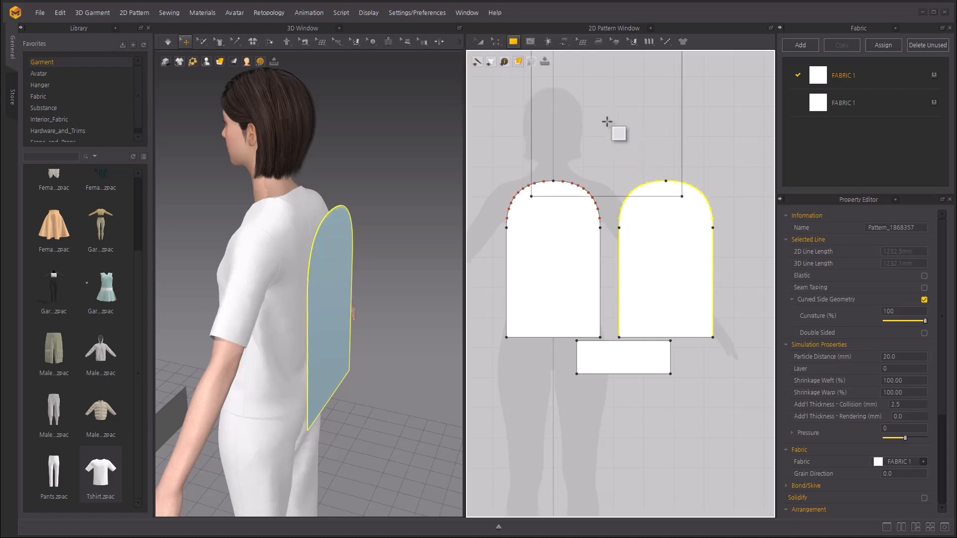
{"action": "left_click", "coordinate": [606, 121]}
{"action": "type", "text": "1232.5"}
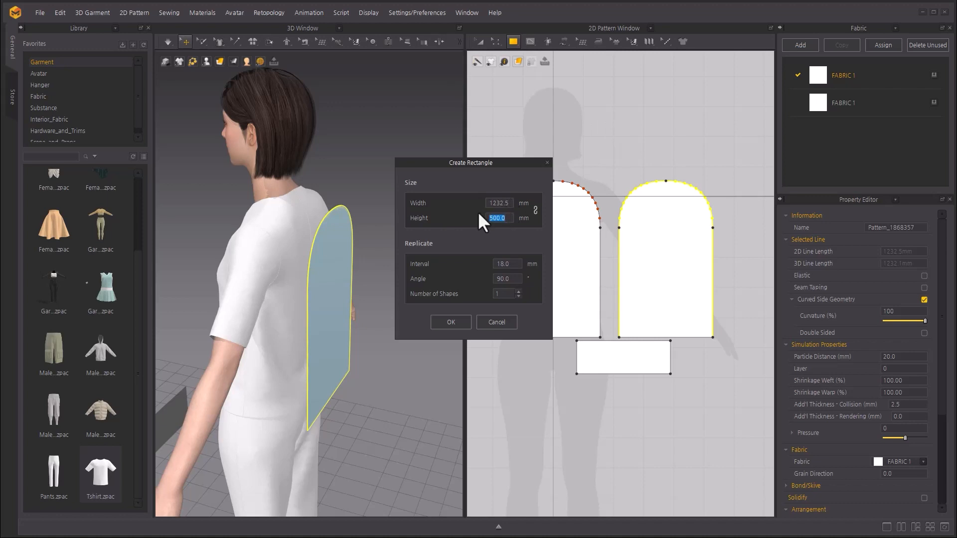
{"action": "type", "text": "110"}
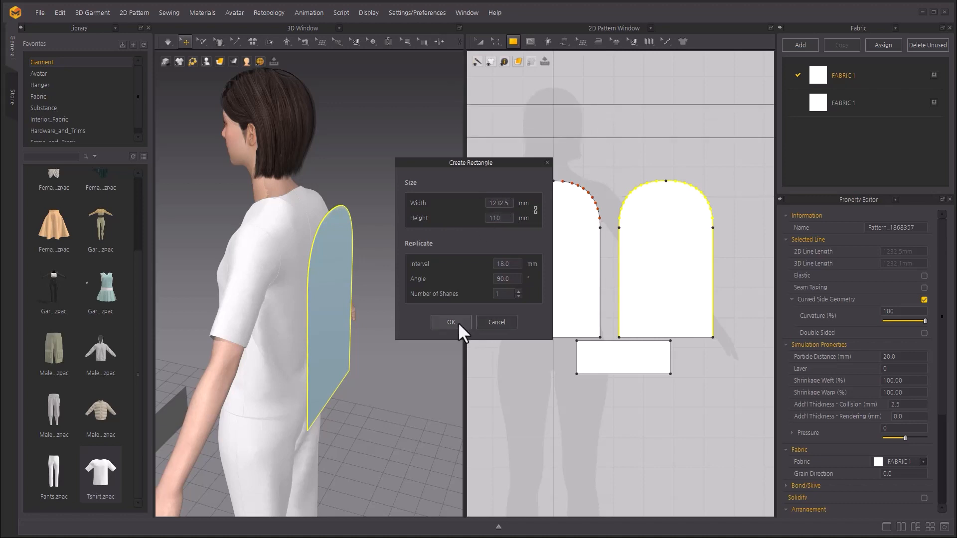
{"action": "left_click", "coordinate": [458, 322]}
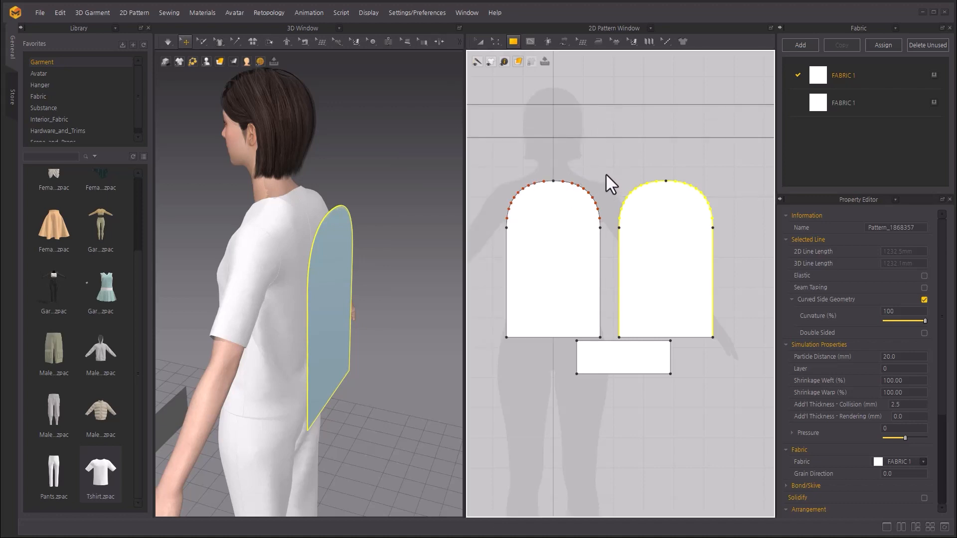
Step: Arrange the 2D layout with both arched panels shifted left, the short strip beneath the right panel and the long strip centred above
{"action": "left_click", "coordinate": [480, 42]}
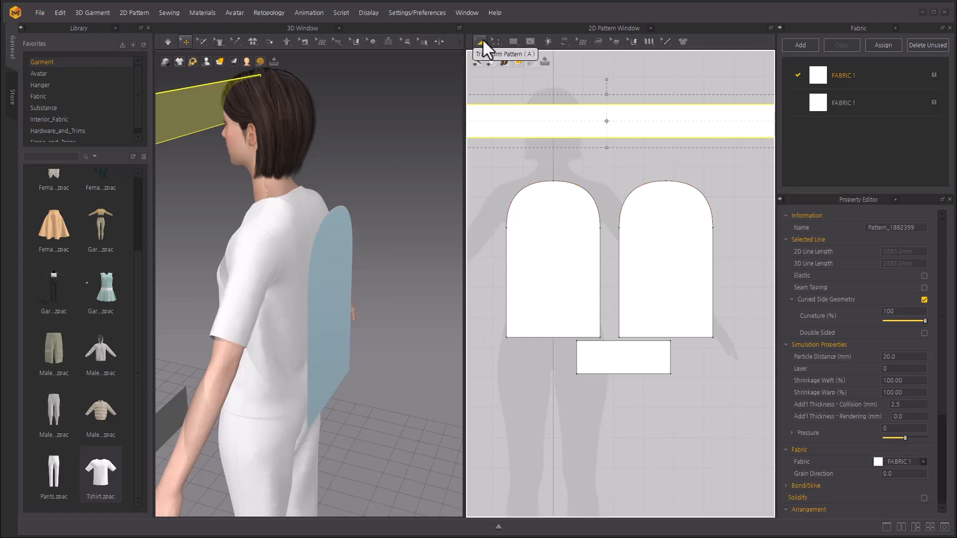
{"action": "scroll", "coordinate": [657, 207], "scroll_direction": "down", "scroll_amount": 3}
{"action": "left_click", "coordinate": [669, 285]}
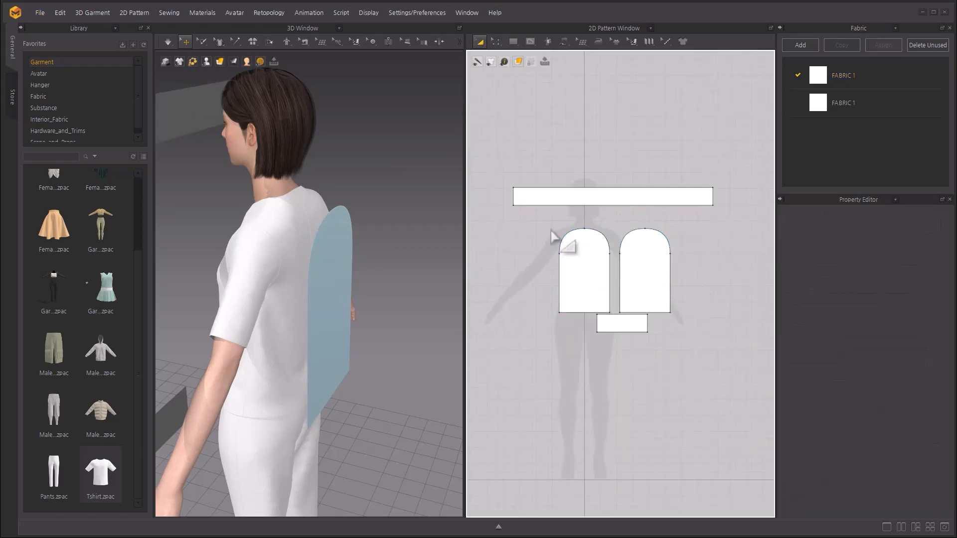
{"action": "left_click_drag", "start_coordinate": [551, 227], "coordinate": [691, 321]}
{"action": "left_click_drag", "start_coordinate": [653, 271], "coordinate": [592, 271]}
{"action": "left_click_drag", "start_coordinate": [624, 327], "coordinate": [586, 330]}
{"action": "left_click_drag", "start_coordinate": [641, 203], "coordinate": [613, 210]}
{"action": "left_click", "coordinate": [641, 253]}
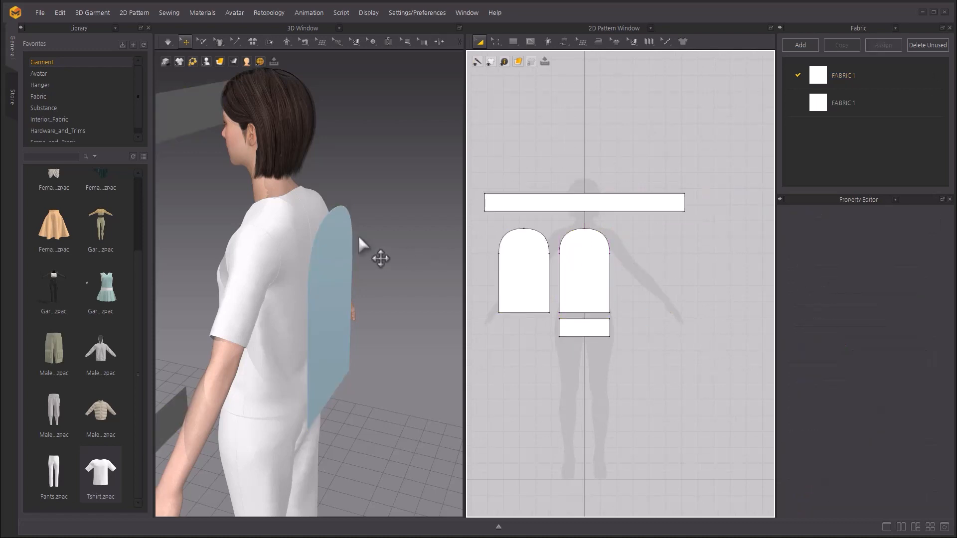
Step: Select the long and short strips together in 3D and move them from the avatar's front to behind her back
{"action": "right_click_drag", "start_coordinate": [359, 236], "coordinate": [405, 260]}
{"action": "left_click", "coordinate": [559, 264]}
{"action": "left_click", "coordinate": [507, 201]}
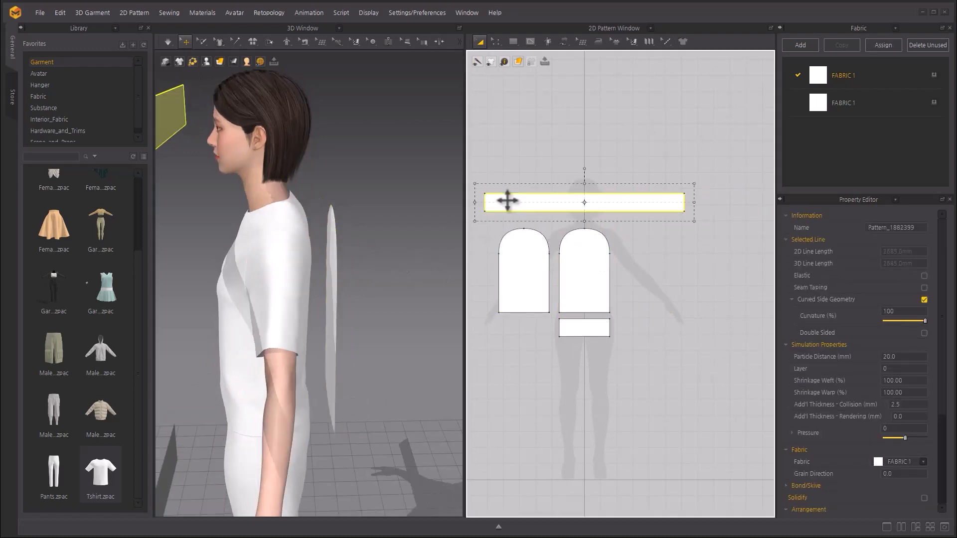
{"action": "left_click", "coordinate": [576, 333]}
{"action": "left_click", "coordinate": [437, 365]}
{"action": "middle_click_drag", "start_coordinate": [438, 365], "coordinate": [463, 371]}
{"action": "scroll", "coordinate": [451, 373], "scroll_direction": "down", "scroll_amount": 5}
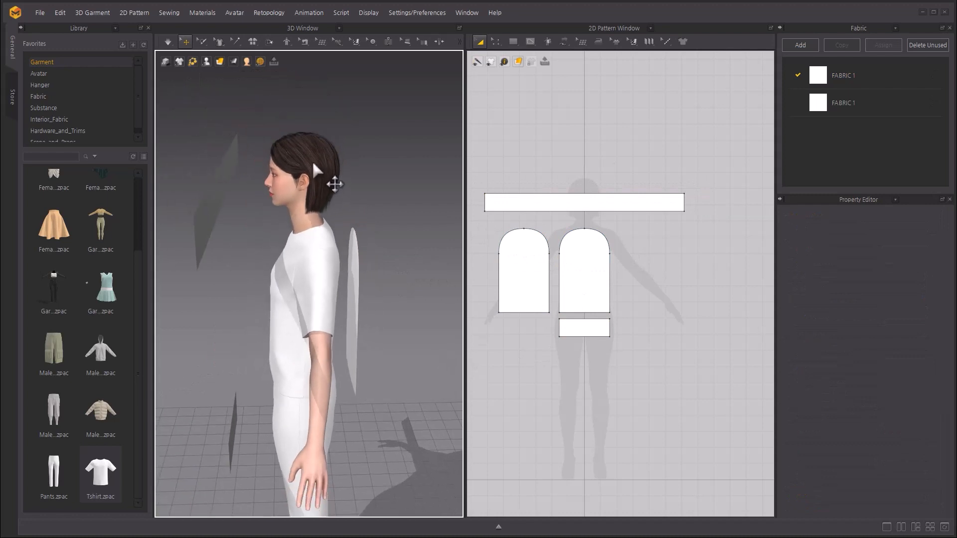
{"action": "left_click", "coordinate": [222, 187]}
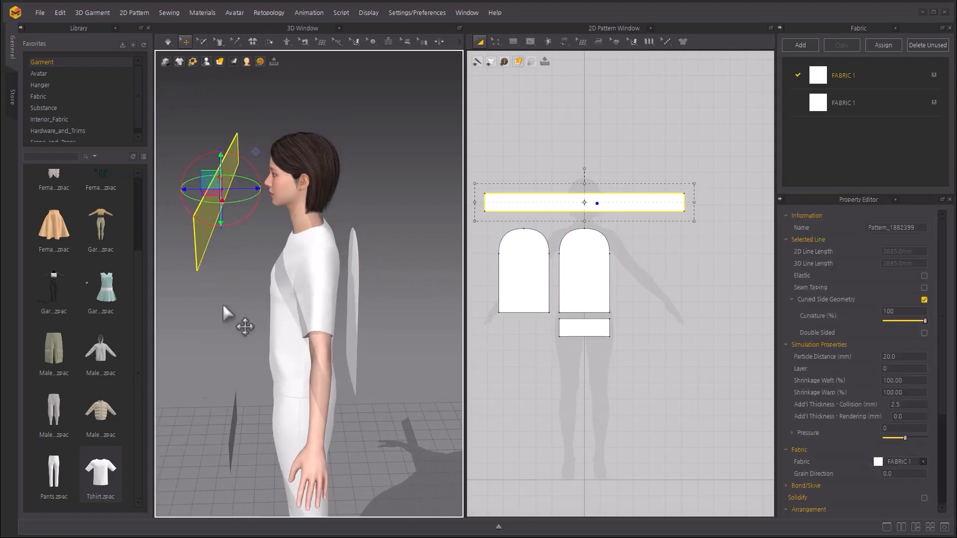
{"action": "left_click", "coordinate": [233, 426], "text": "shift"}
{"action": "left_click_drag", "start_coordinate": [256, 177], "coordinate": [392, 178]}
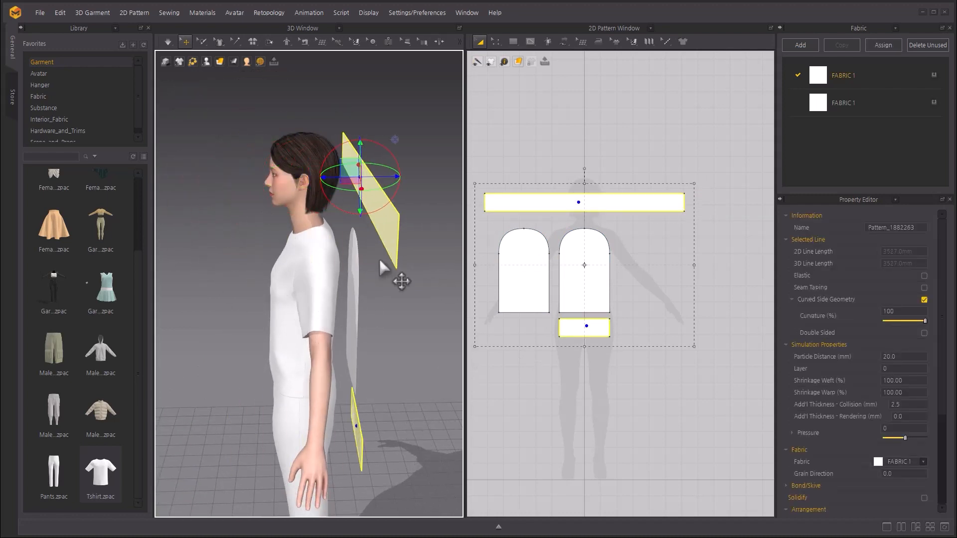
{"action": "left_click", "coordinate": [387, 294]}
Step: Rotate the short strip to lie horizontally in 3D and position it below the arched panels behind the avatar
{"action": "right_click_drag", "start_coordinate": [391, 344], "coordinate": [363, 357]}
{"action": "left_click", "coordinate": [339, 422]}
{"action": "left_click_drag", "start_coordinate": [359, 385], "coordinate": [268, 353]}
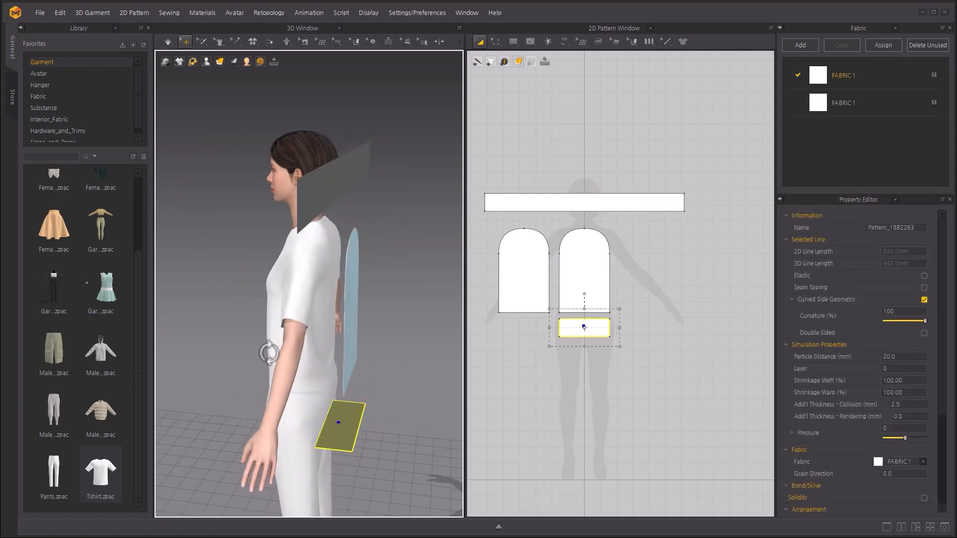
{"action": "left_click_drag", "start_coordinate": [371, 423], "coordinate": [375, 364]}
Step: Rotate the long strip to lie horizontally in 3D above the arched panels behind the avatar
{"action": "left_click", "coordinate": [334, 180]}
{"action": "right_click_drag", "start_coordinate": [344, 199], "coordinate": [380, 207]}
{"action": "left_click_drag", "start_coordinate": [344, 137], "coordinate": [402, 187]}
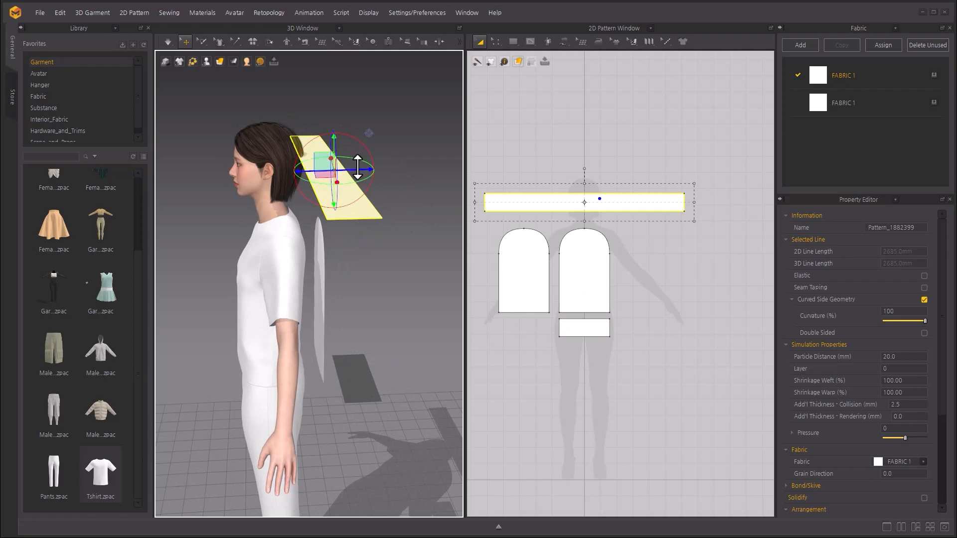
{"action": "left_click", "coordinate": [402, 253]}
{"action": "left_click", "coordinate": [367, 212]}
Step: Select both horizontal strips in 3D and shift them together to line up with the arched panels
{"action": "left_click", "coordinate": [347, 397]}
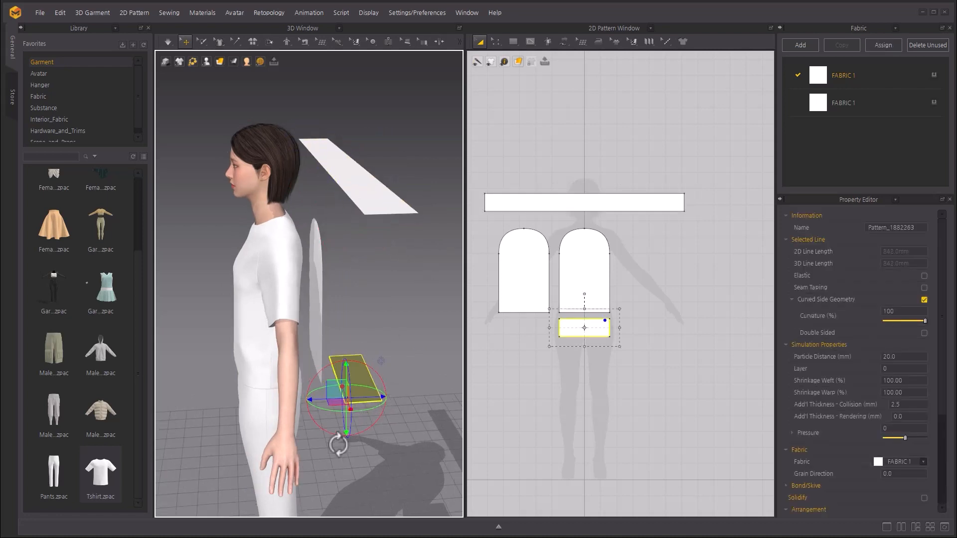
{"action": "right_click_drag", "start_coordinate": [347, 397], "coordinate": [309, 235]}
{"action": "left_click", "coordinate": [331, 205], "text": "shift"}
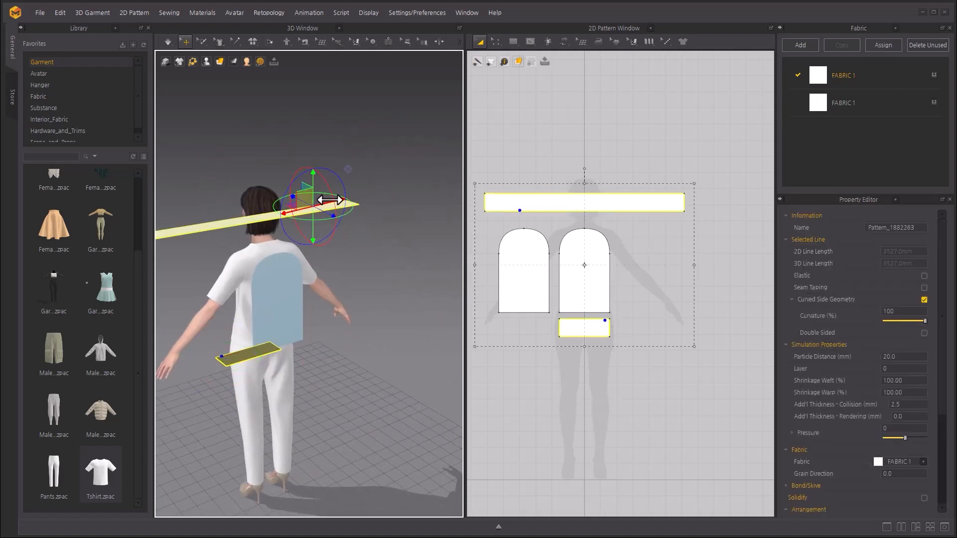
{"action": "left_click_drag", "start_coordinate": [349, 167], "coordinate": [349, 181]}
{"action": "left_click", "coordinate": [391, 344]}
{"action": "right_click_drag", "start_coordinate": [391, 349], "coordinate": [366, 340]}
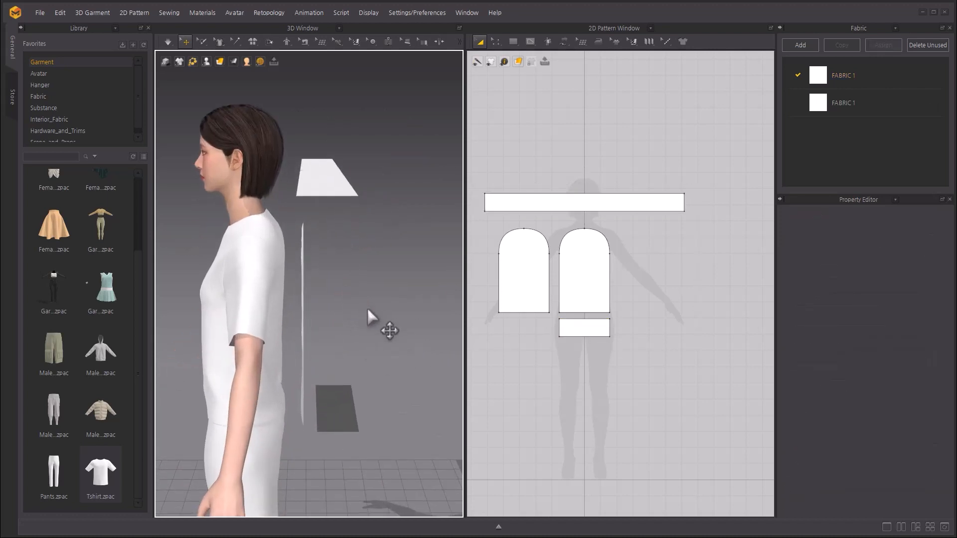
Step: Free-sew the long strip's lower edge to the sides and arch of the middle arched panel, from bottom corner to bottom corner
{"action": "left_click", "coordinate": [564, 42]}
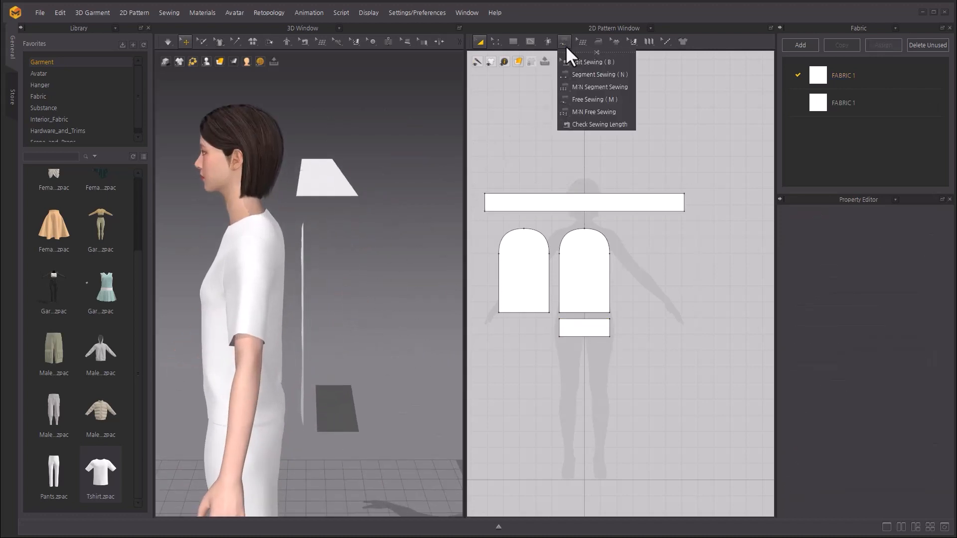
{"action": "left_click", "coordinate": [624, 100]}
{"action": "left_click", "coordinate": [685, 212]}
{"action": "left_click", "coordinate": [486, 213]}
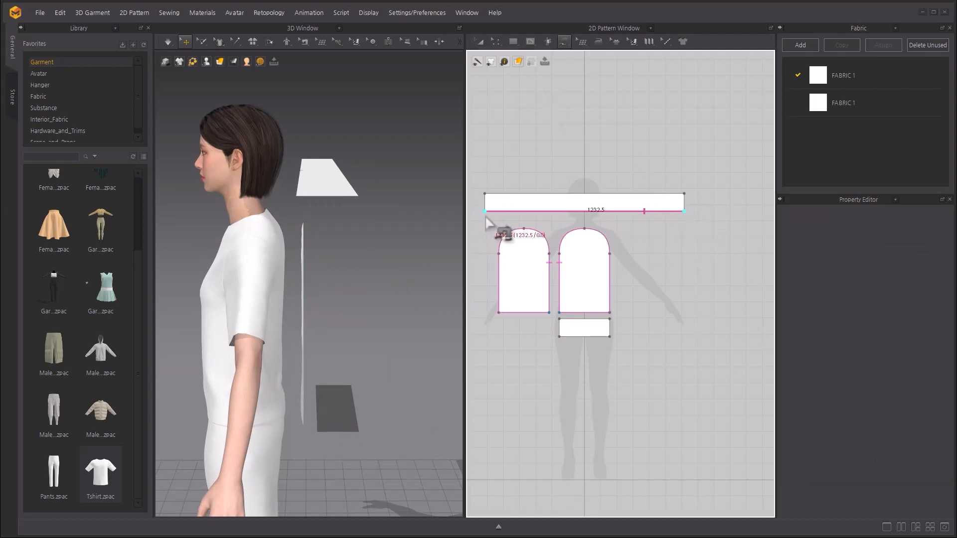
{"action": "left_click", "coordinate": [610, 313]}
{"action": "left_click", "coordinate": [559, 313]}
{"action": "right_click_drag", "start_coordinate": [419, 299], "coordinate": [348, 302]}
Step: Free-sew the bottom edge of the middle arched panel to the upper edge of the short strip
{"action": "left_click", "coordinate": [609, 313]}
{"action": "left_click", "coordinate": [560, 313]}
{"action": "left_click", "coordinate": [610, 320]}
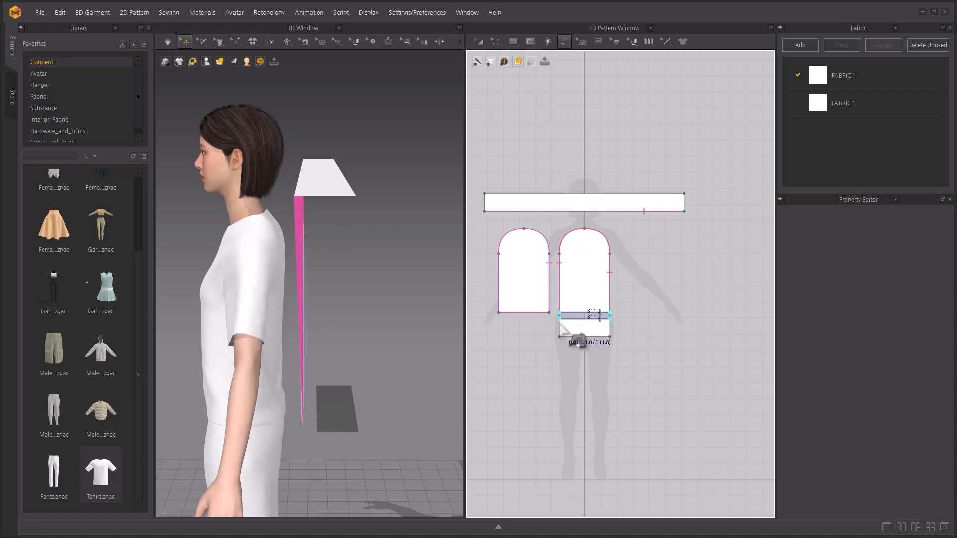
{"action": "left_click", "coordinate": [560, 320]}
{"action": "right_click_drag", "start_coordinate": [298, 471], "coordinate": [345, 437]}
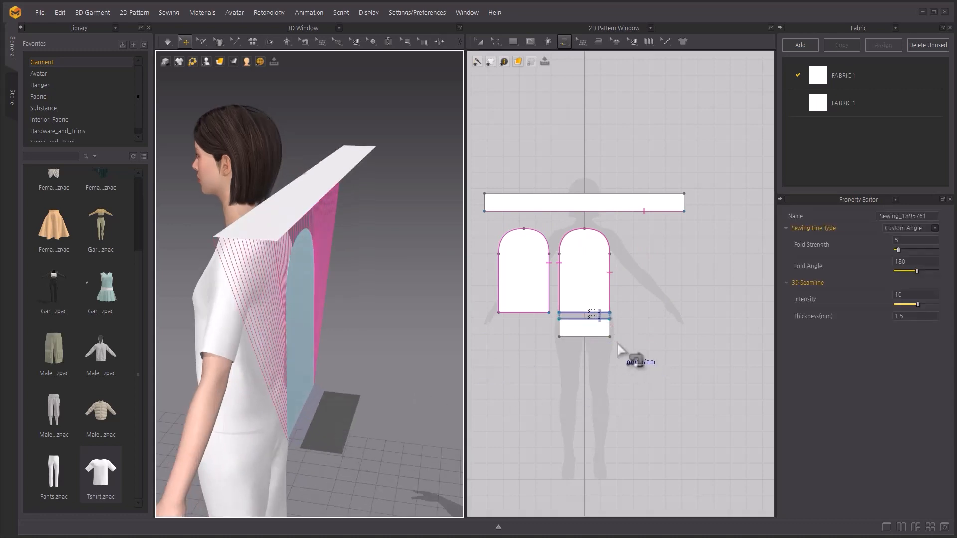
Step: Free-sew both short ends of the short strip to the matching ends of the long strip
{"action": "left_click", "coordinate": [610, 319]}
{"action": "left_click", "coordinate": [610, 337]}
{"action": "left_click", "coordinate": [692, 213]}
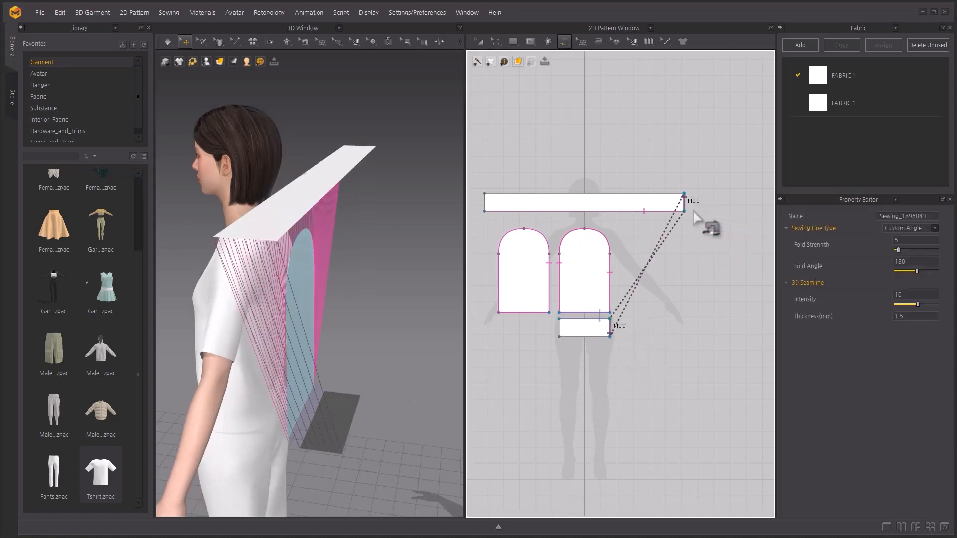
{"action": "left_click", "coordinate": [486, 196]}
{"action": "left_click", "coordinate": [486, 213]}
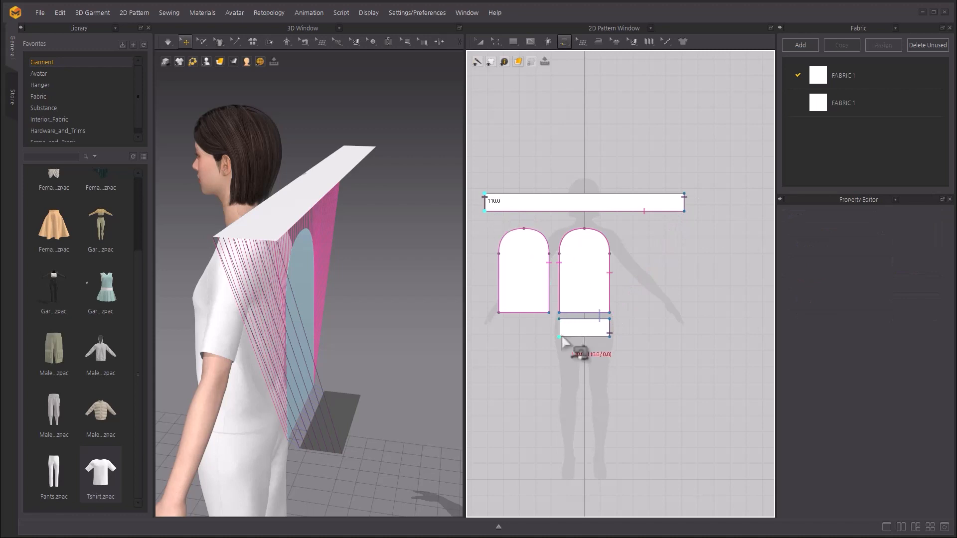
{"action": "left_click", "coordinate": [561, 337]}
{"action": "left_click", "coordinate": [561, 321]}
Step: Copy the left arched panel and paste the duplicate to the right of the middle panel in the 2D layout
{"action": "left_click", "coordinate": [480, 42]}
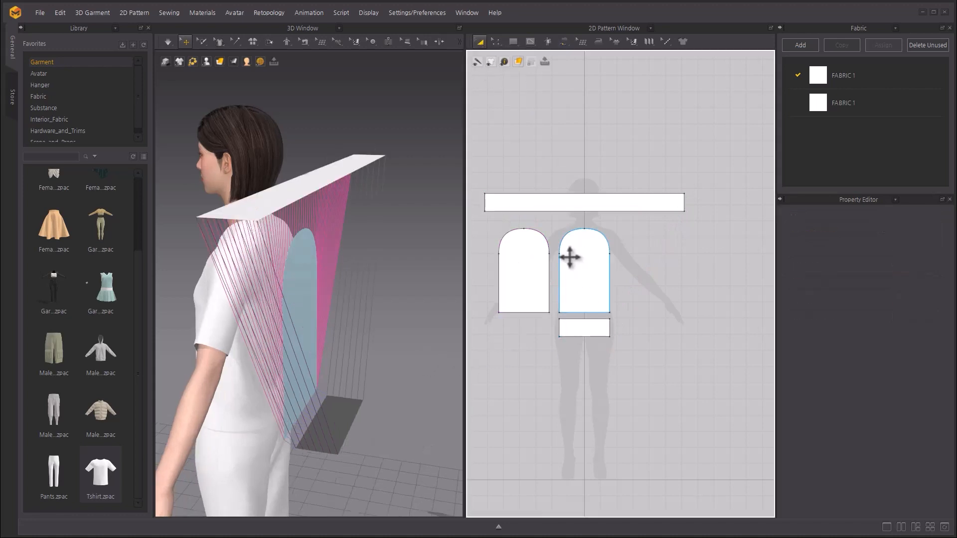
{"action": "left_click", "coordinate": [518, 259]}
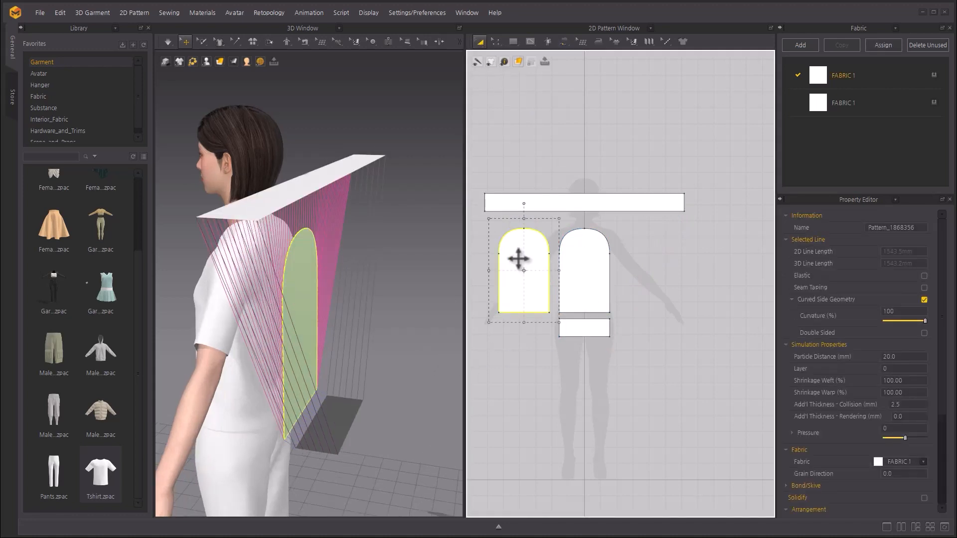
{"action": "right_click", "coordinate": [519, 259]}
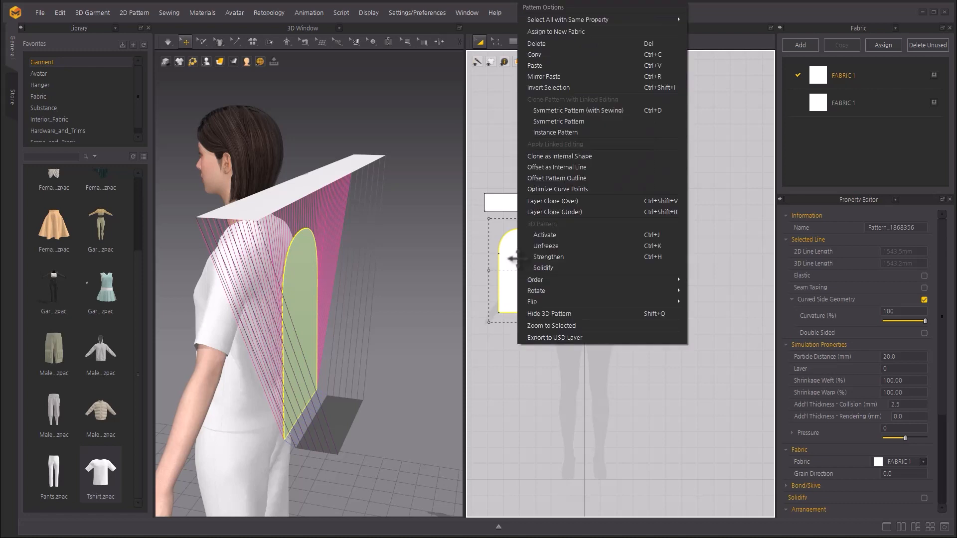
{"action": "left_click", "coordinate": [554, 57]}
{"action": "right_click", "coordinate": [534, 238]}
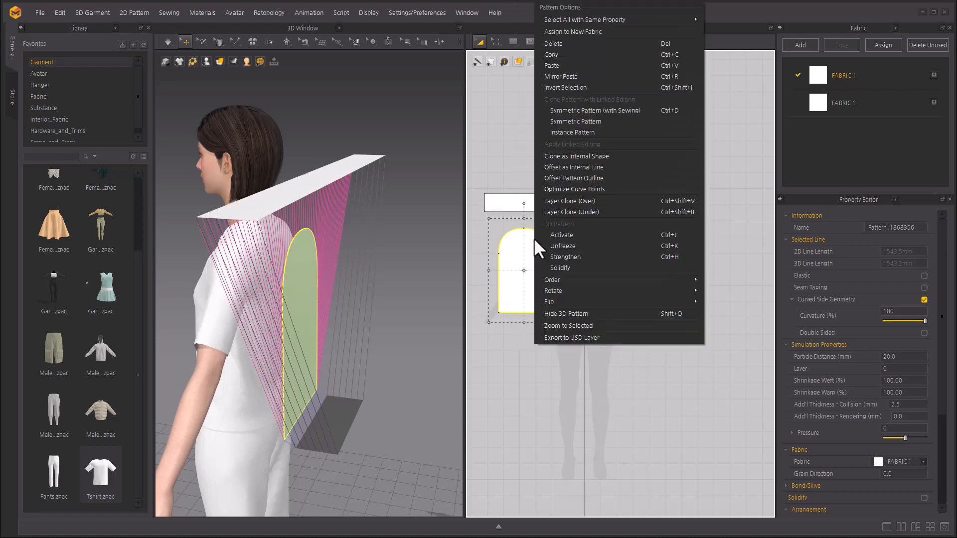
{"action": "left_click", "coordinate": [591, 64]}
{"action": "left_click", "coordinate": [649, 271]}
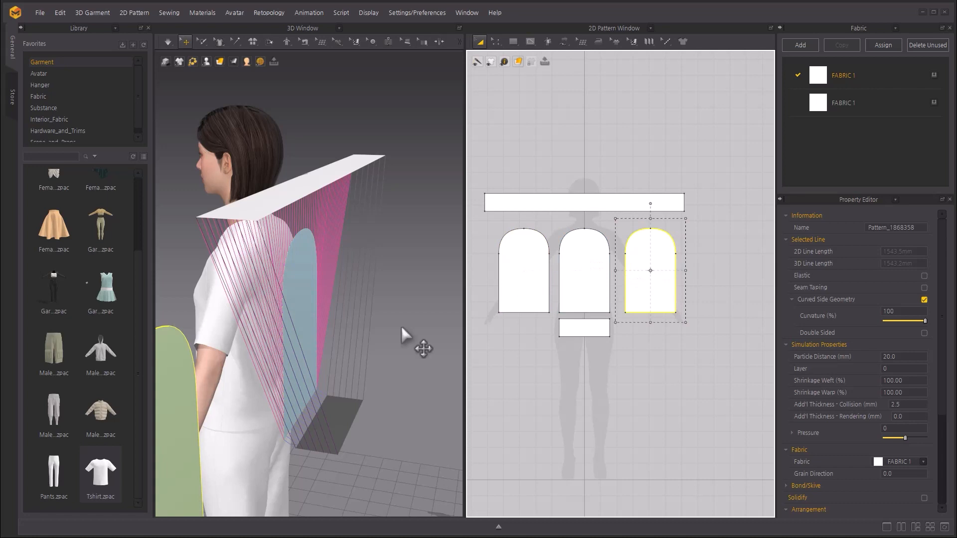
Step: Move the pasted arched panel in 3D behind the existing panels at the short strip's outer edge, and unfreeze it
{"action": "left_click", "coordinate": [176, 392]}
{"action": "left_click_drag", "start_coordinate": [176, 391], "coordinate": [387, 277]}
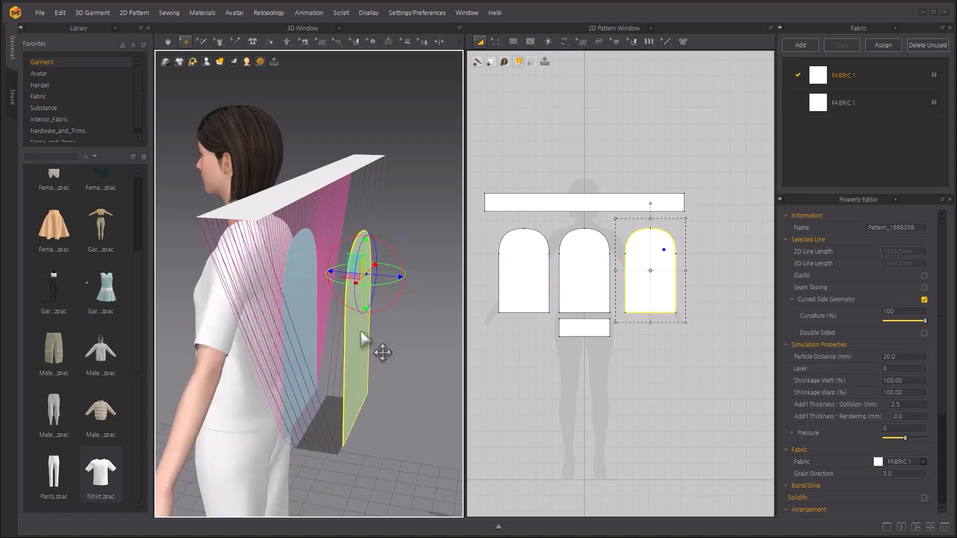
{"action": "left_click", "coordinate": [387, 335]}
{"action": "left_click", "coordinate": [358, 301]}
{"action": "right_click", "coordinate": [357, 302]}
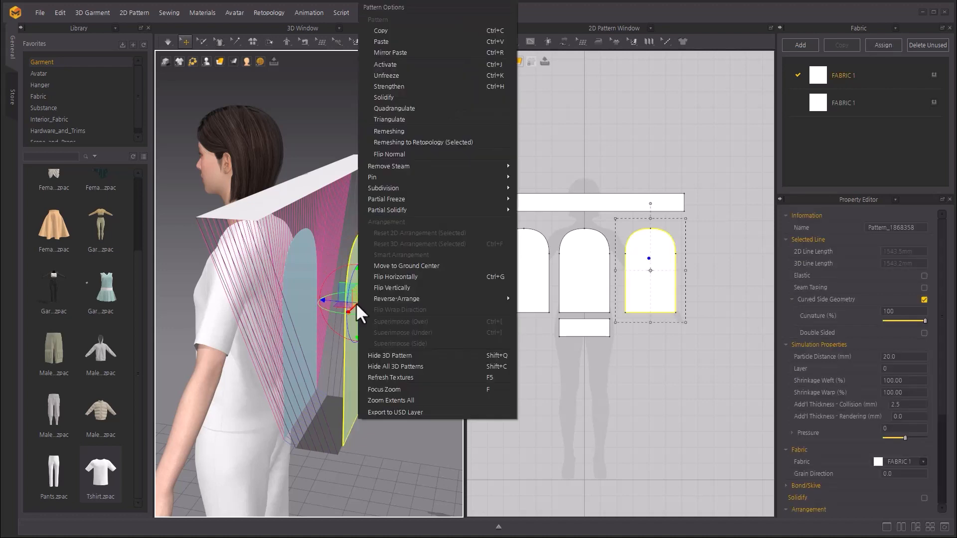
{"action": "left_click", "coordinate": [407, 86]}
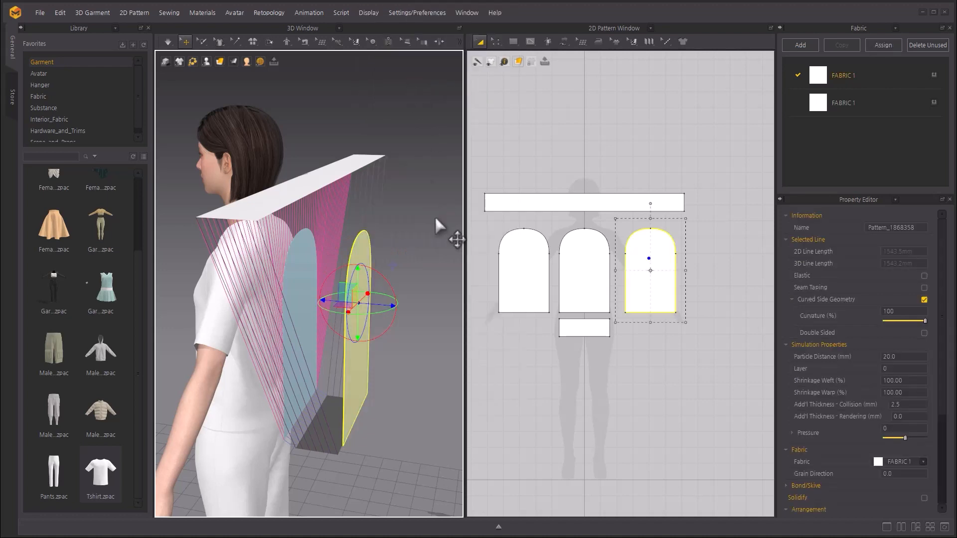
{"action": "left_click", "coordinate": [448, 231]}
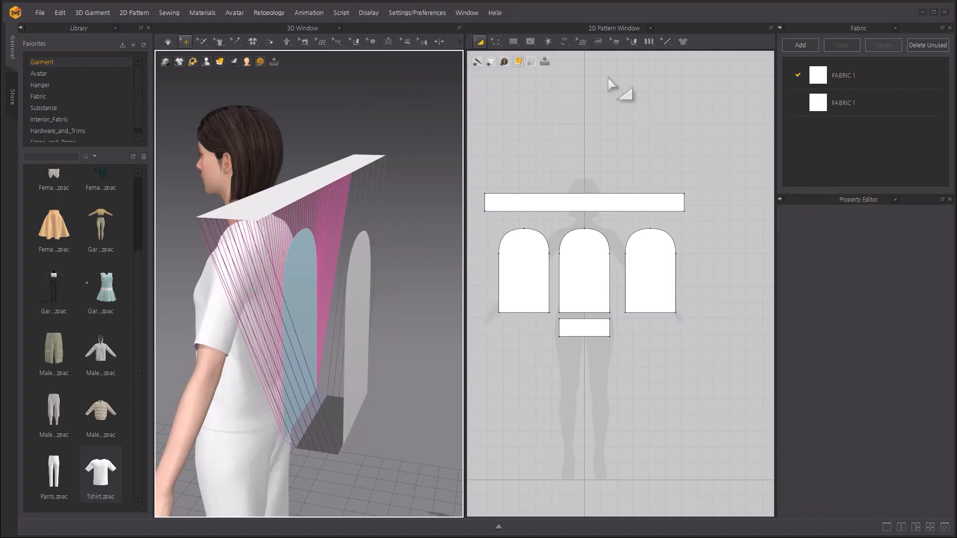
Step: Free-sew the lower edge of the short strip to the bottom edge of the pasted arched panel
{"action": "left_click", "coordinate": [570, 40]}
{"action": "left_click", "coordinate": [626, 101]}
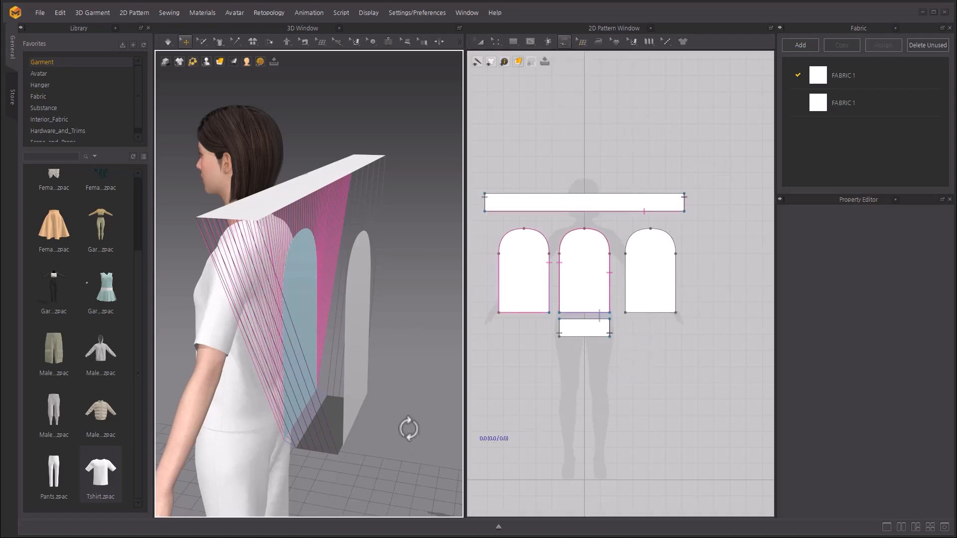
{"action": "right_click_drag", "start_coordinate": [405, 427], "coordinate": [406, 402]}
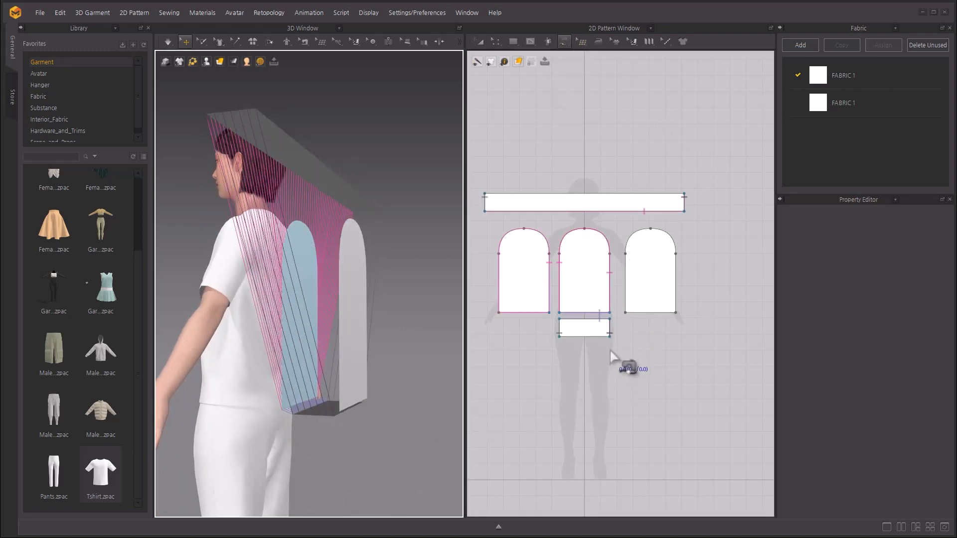
{"action": "left_click", "coordinate": [583, 336]}
{"action": "left_click", "coordinate": [673, 313]}
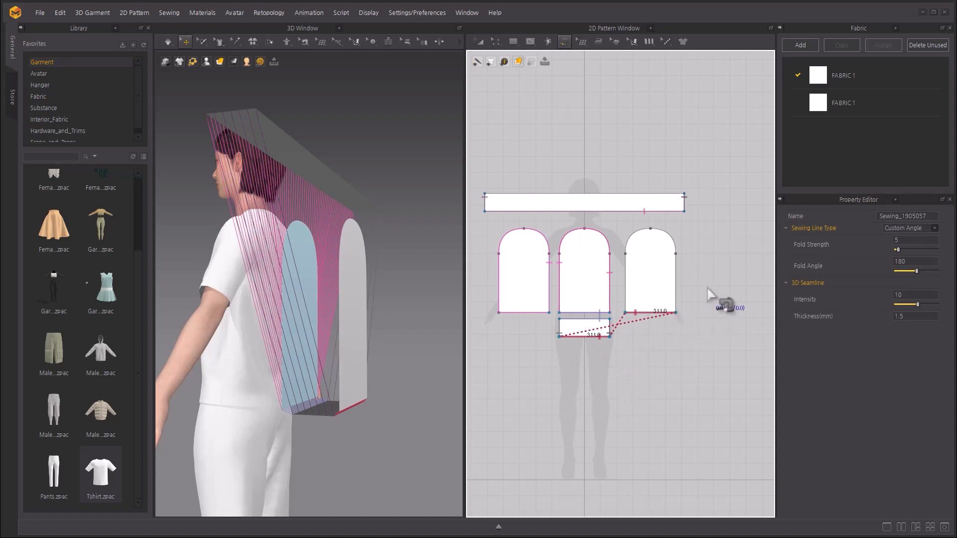
Step: Free-sew the sides and arch of the pasted panel to the full upper edge of the long strip
{"action": "left_click", "coordinate": [627, 312]}
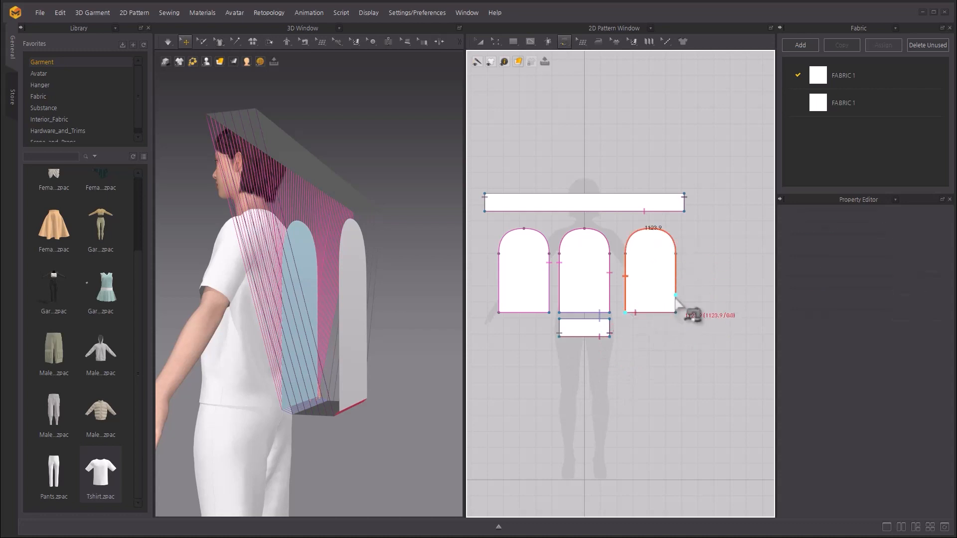
{"action": "left_click", "coordinate": [675, 312]}
{"action": "left_click", "coordinate": [685, 195]}
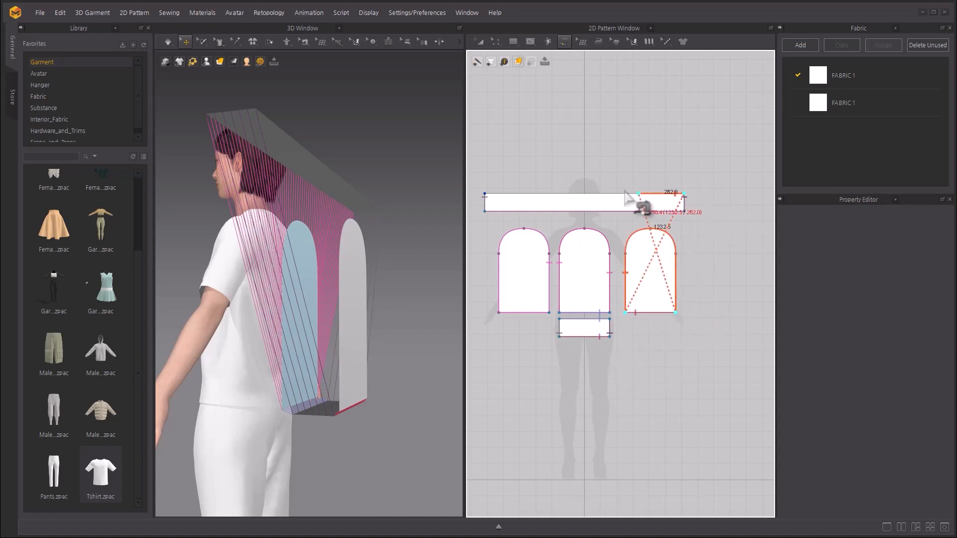
{"action": "left_click", "coordinate": [486, 194]}
{"action": "right_click_drag", "start_coordinate": [415, 281], "coordinate": [387, 278]}
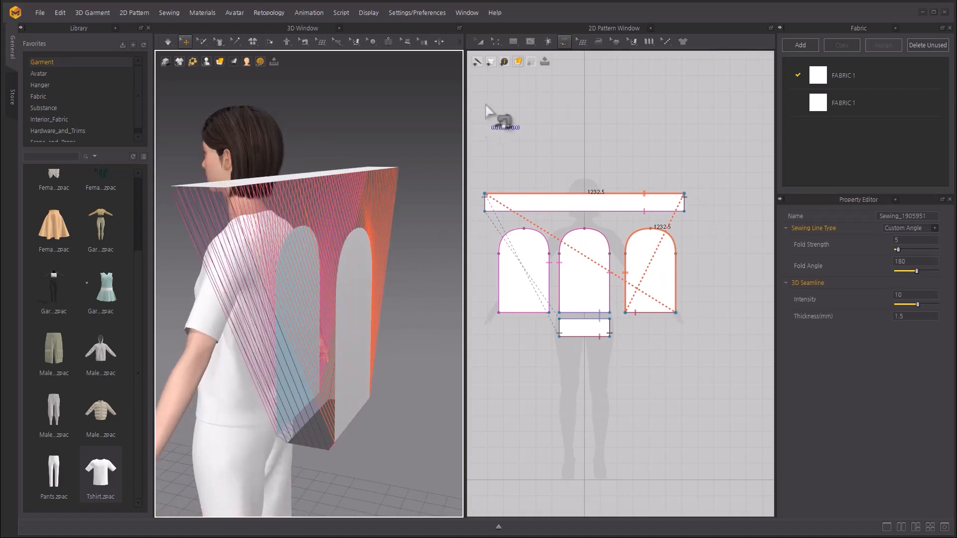
Step: Select all arched panels and strips in the 2D layout and apply Strengthen to them
{"action": "left_click", "coordinate": [480, 43]}
{"action": "left_click_drag", "start_coordinate": [477, 159], "coordinate": [702, 364]}
{"action": "right_click", "coordinate": [591, 273]}
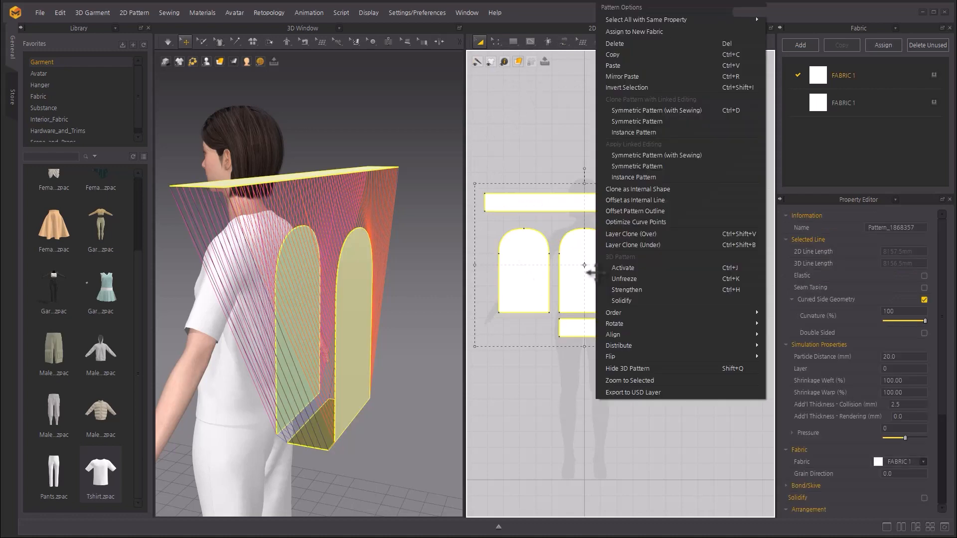
{"action": "left_click", "coordinate": [650, 289]}
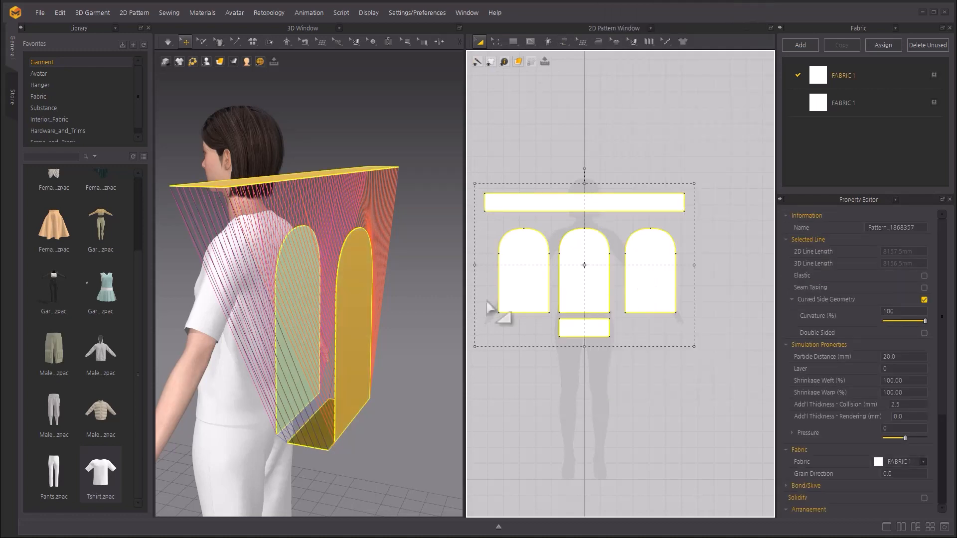
{"action": "left_click", "coordinate": [408, 331]}
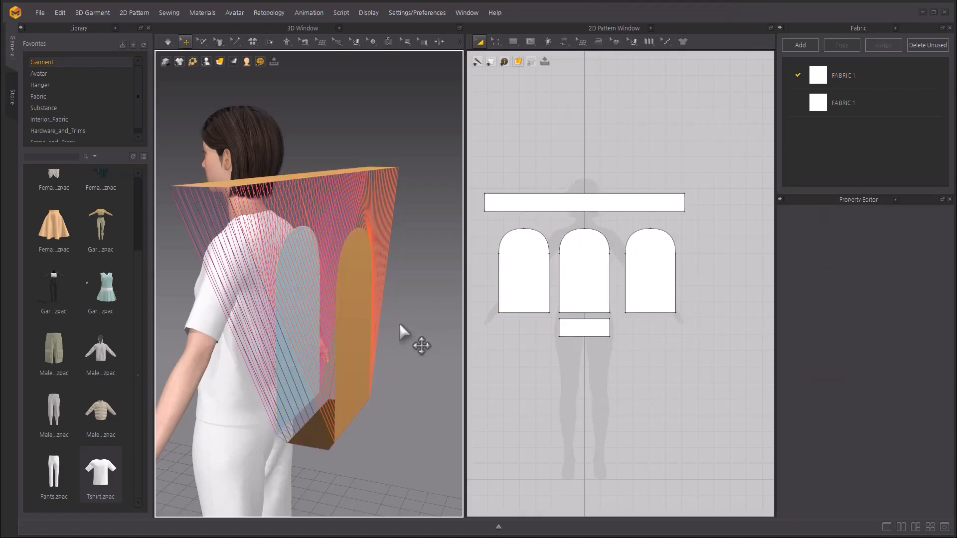
Step: Simulate the garment so the sewn pieces close into a bag, and view it from behind the avatar
{"action": "key", "text": "space"}
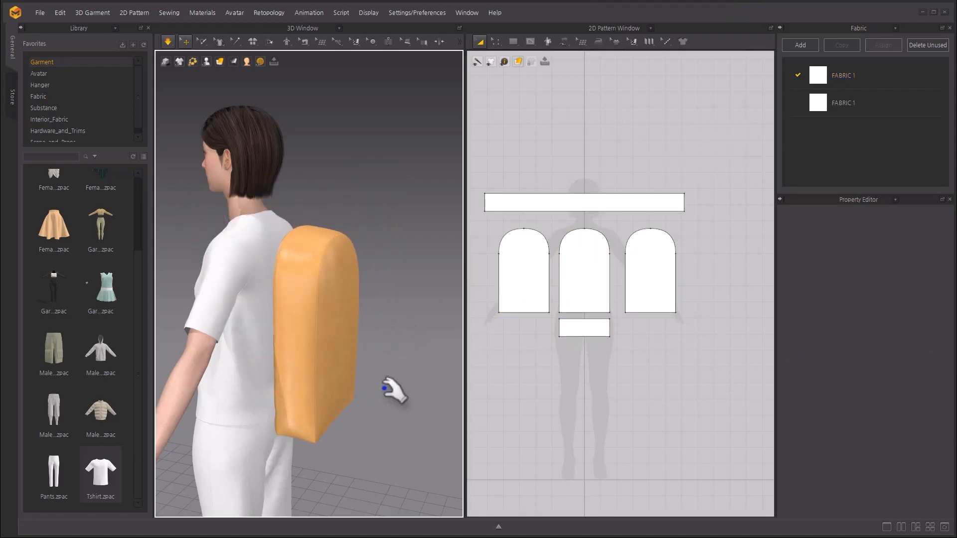
{"action": "mouse_move", "coordinate": [391, 412]}
{"action": "right_mouse_down"}
{"action": "mouse_move", "coordinate": [414, 399]}
{"action": "mouse_move", "coordinate": [379, 399]}
{"action": "right_mouse_up"}
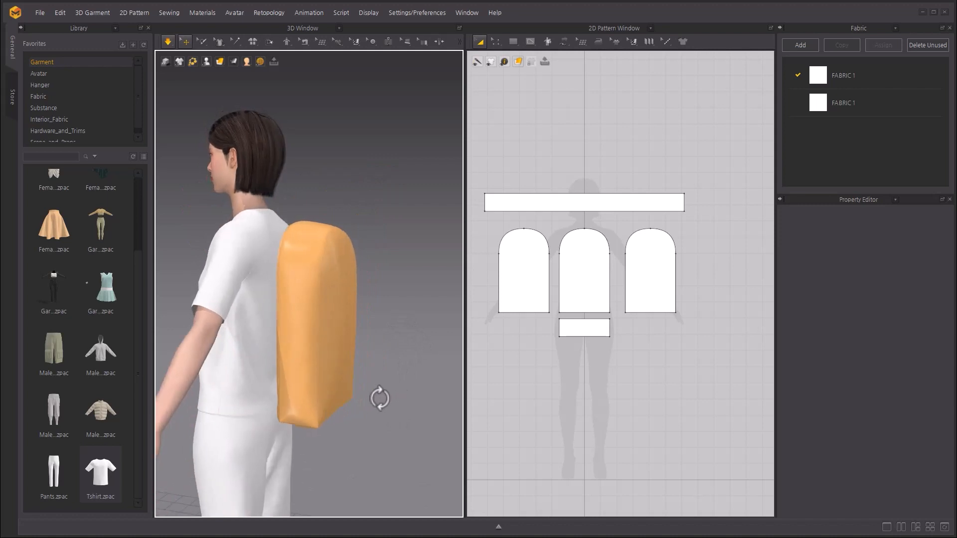
{"action": "right_click_drag", "start_coordinate": [401, 367], "coordinate": [423, 348]}
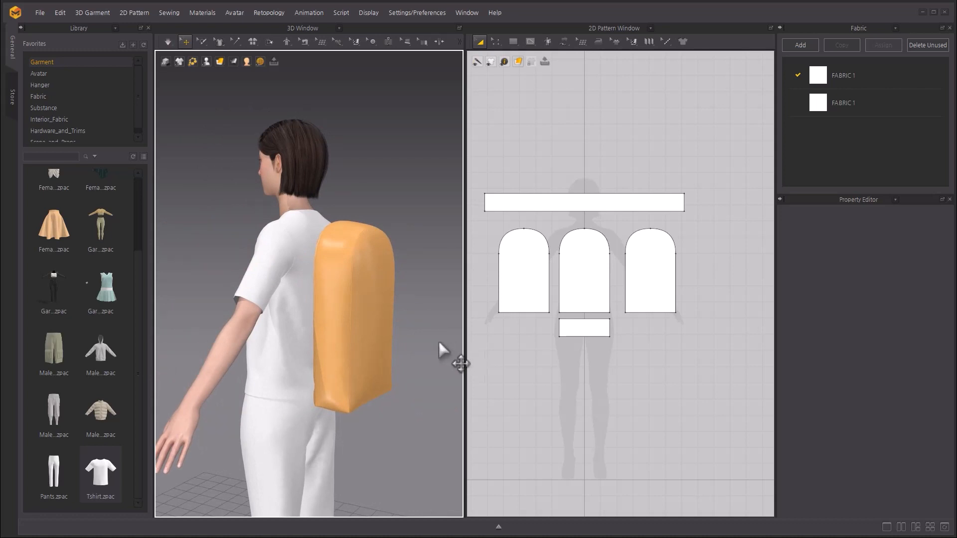
Step: Select the long strip, the middle and right arched panels and the short strip, and set their pressure to 1
{"action": "left_click", "coordinate": [525, 205]}
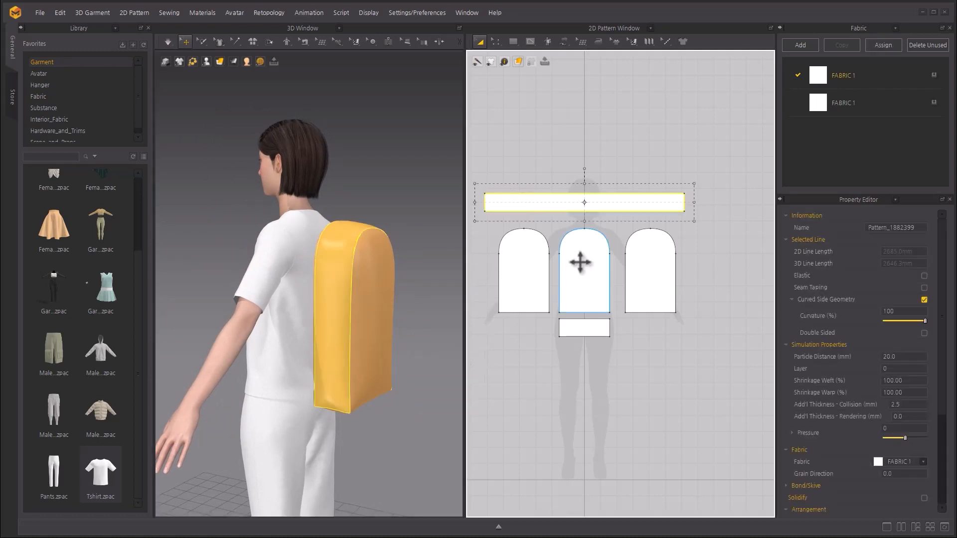
{"action": "left_click", "coordinate": [581, 262], "text": "shift"}
{"action": "right_click_drag", "start_coordinate": [363, 346], "coordinate": [406, 343]}
{"action": "left_click", "coordinate": [642, 278], "text": "shift"}
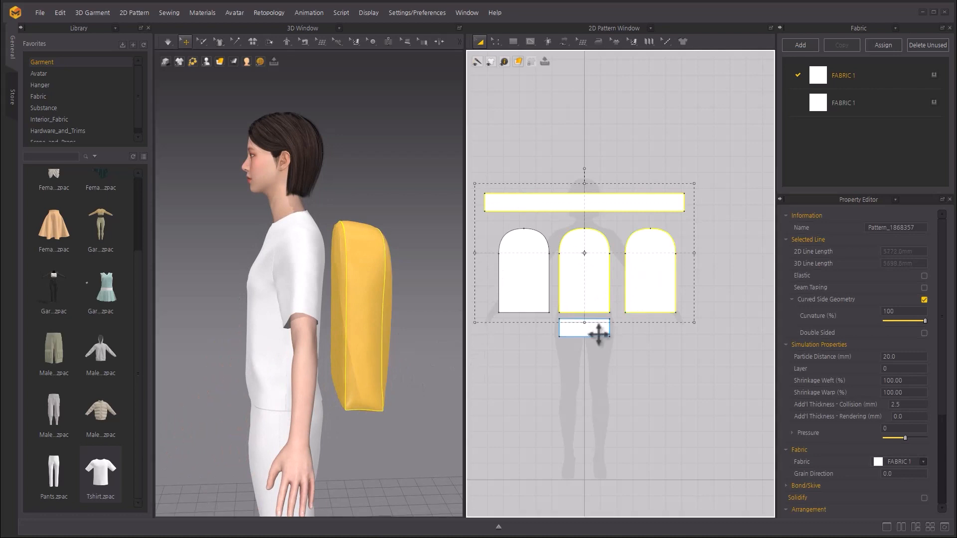
{"action": "left_click", "coordinate": [596, 329], "text": "shift"}
{"action": "left_click", "coordinate": [892, 430]}
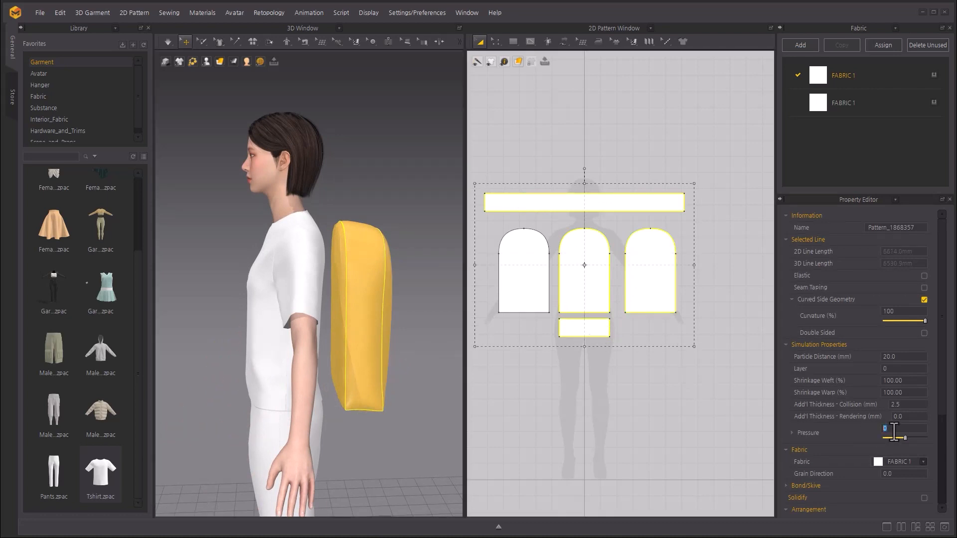
{"action": "type", "text": "1"}
Step: Run the simulation again to inflate the bag with the applied pressure, and stop it
{"action": "left_click", "coordinate": [422, 182]}
{"action": "key", "text": "space"}
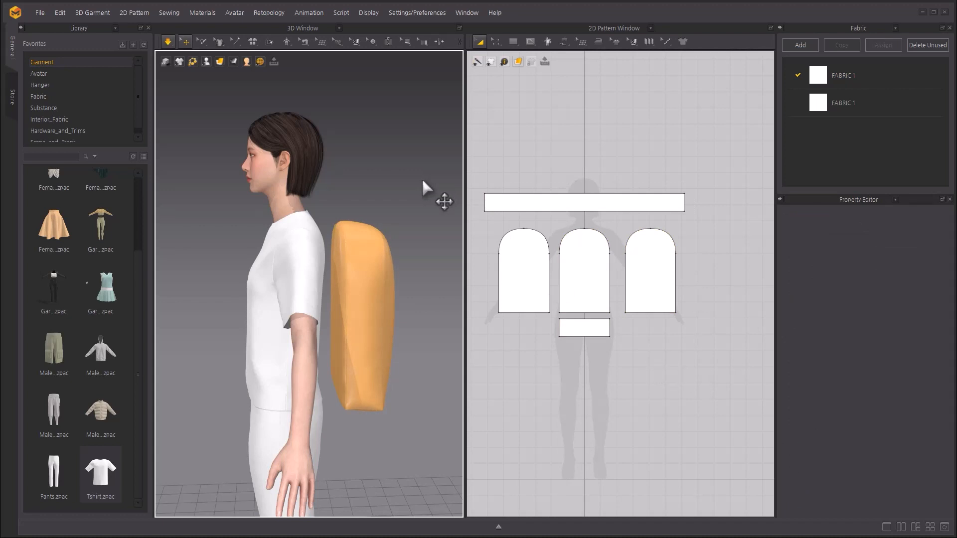
{"action": "key", "text": "space"}
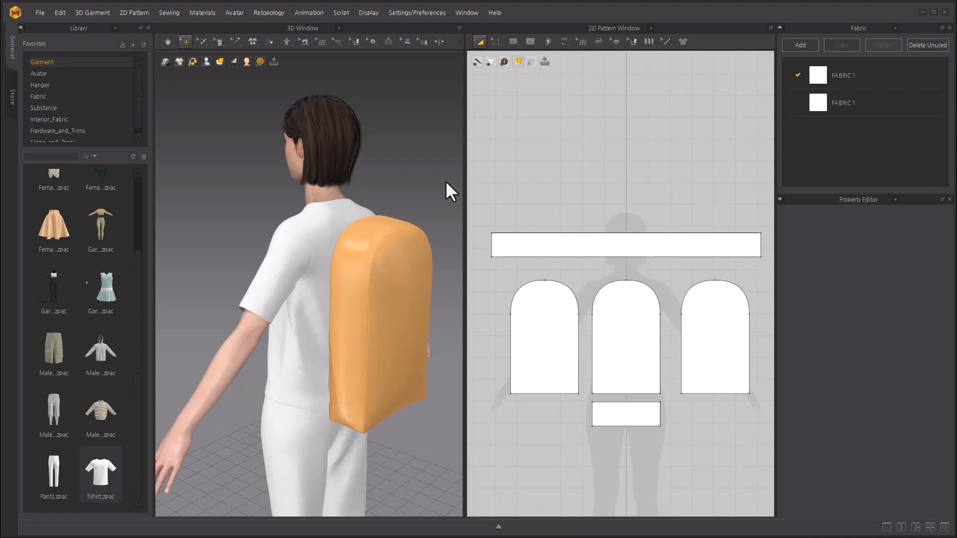
Step: Offset both short ends of the long strip inward 180 mm as internal lines and Cut & Sew the strip along them
{"action": "left_click", "coordinate": [501, 44]}
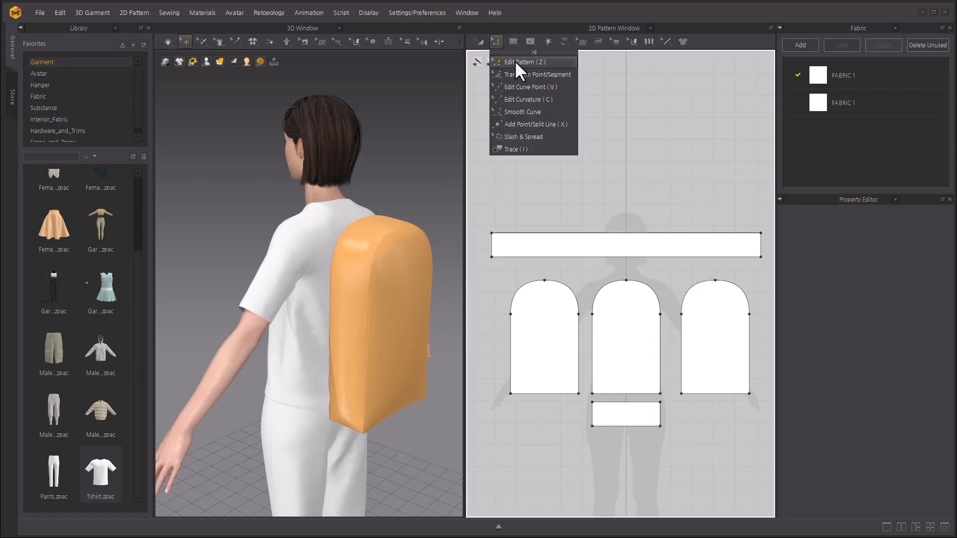
{"action": "left_click", "coordinate": [762, 249]}
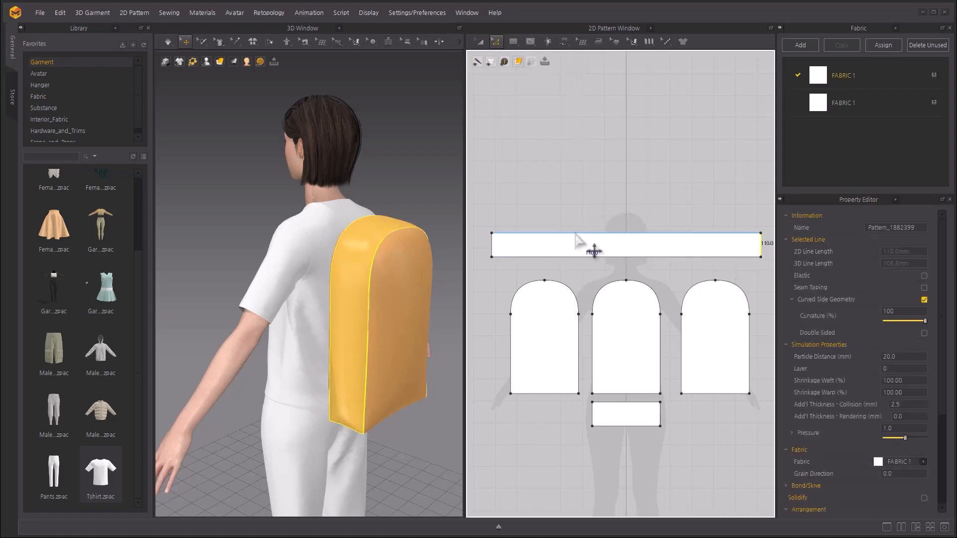
{"action": "right_click", "coordinate": [496, 250]}
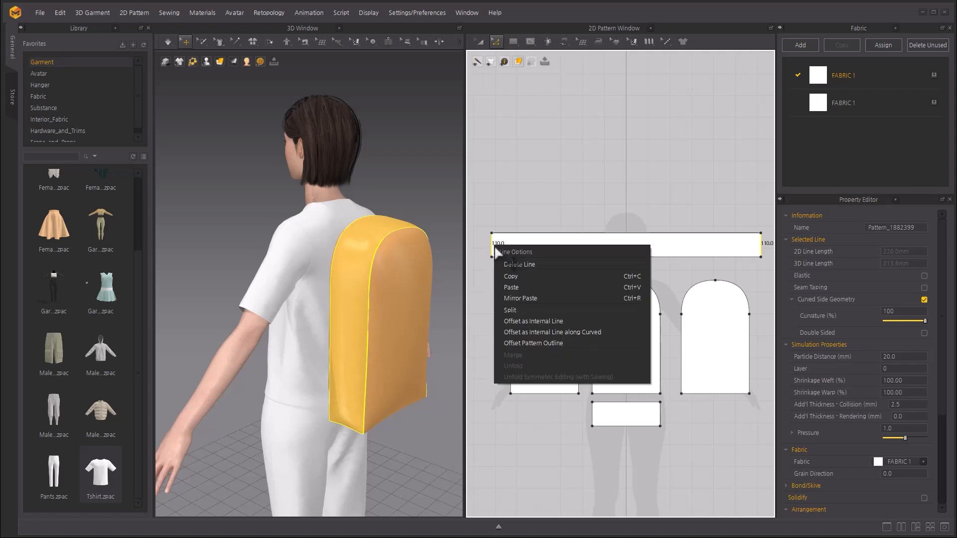
{"action": "left_click", "coordinate": [577, 322]}
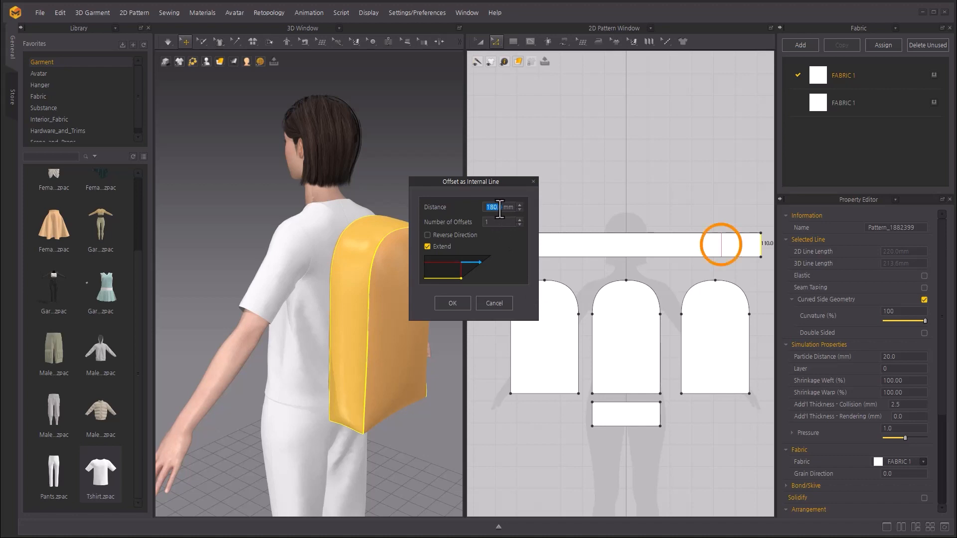
{"action": "left_click", "coordinate": [464, 302]}
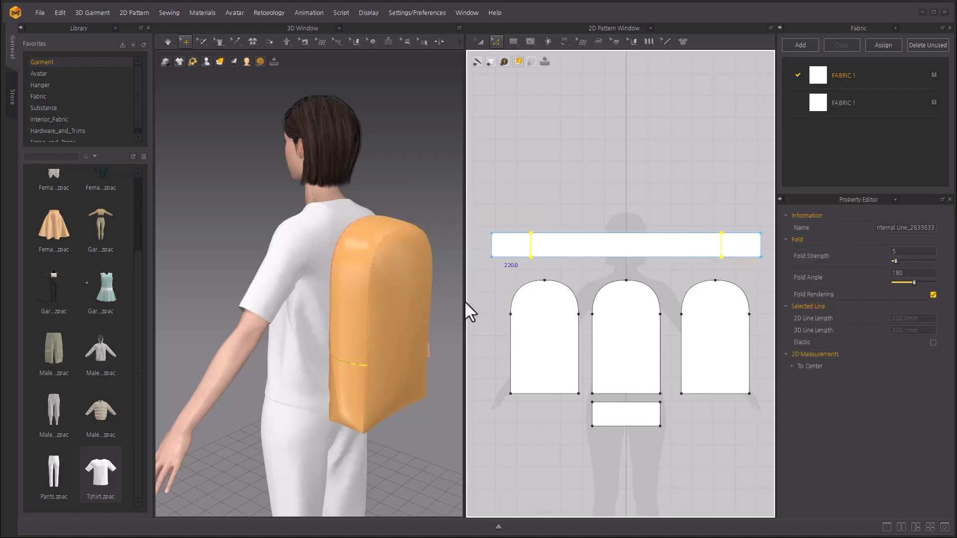
{"action": "right_click", "coordinate": [532, 242]}
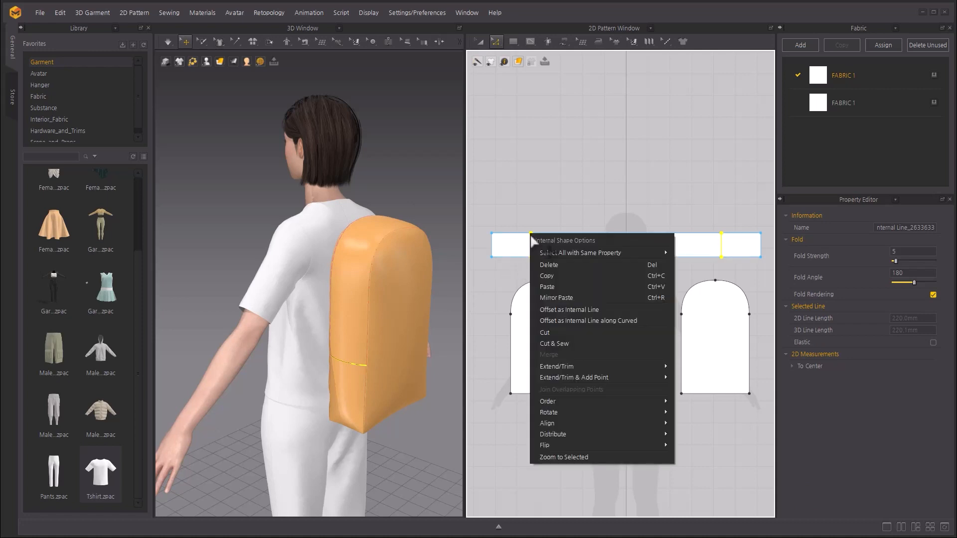
{"action": "left_click", "coordinate": [576, 344]}
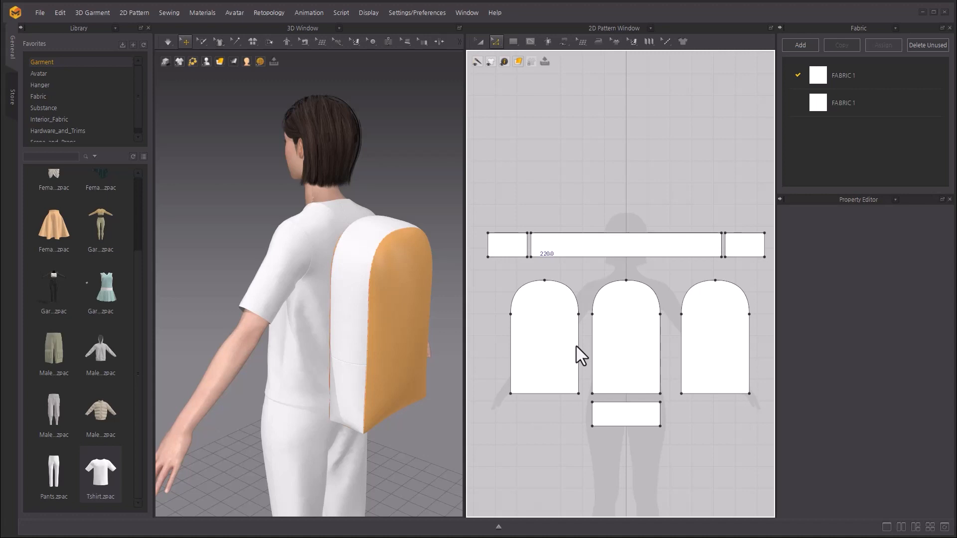
Step: Copy the strip's right end piece and paste the duplicate directly above it in the 2D layout
{"action": "left_click", "coordinate": [481, 41]}
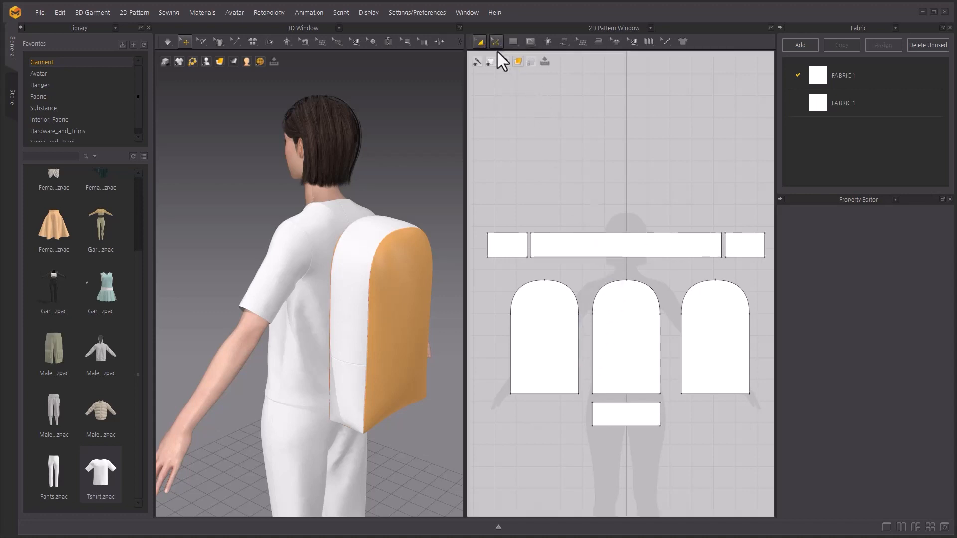
{"action": "left_click", "coordinate": [754, 246]}
{"action": "right_click", "coordinate": [753, 246]}
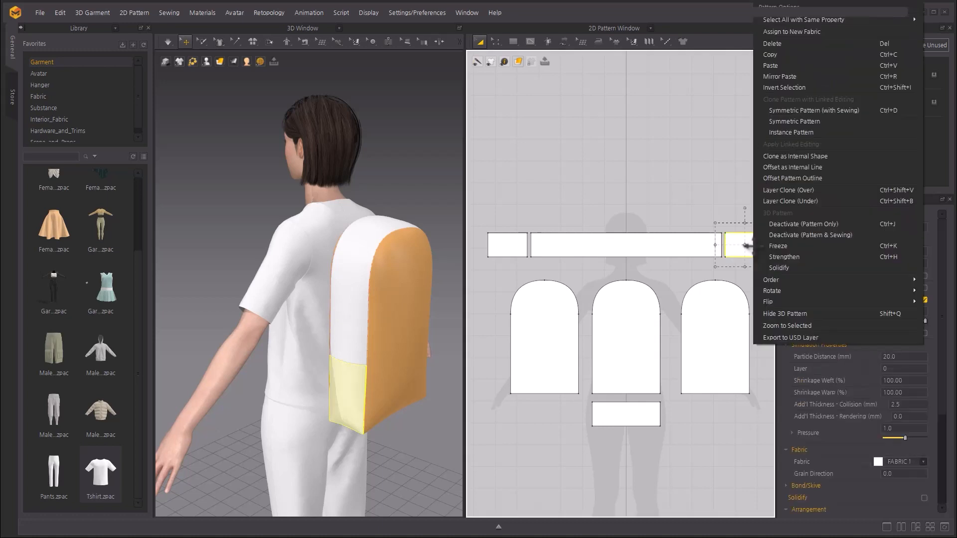
{"action": "left_click", "coordinate": [789, 55]}
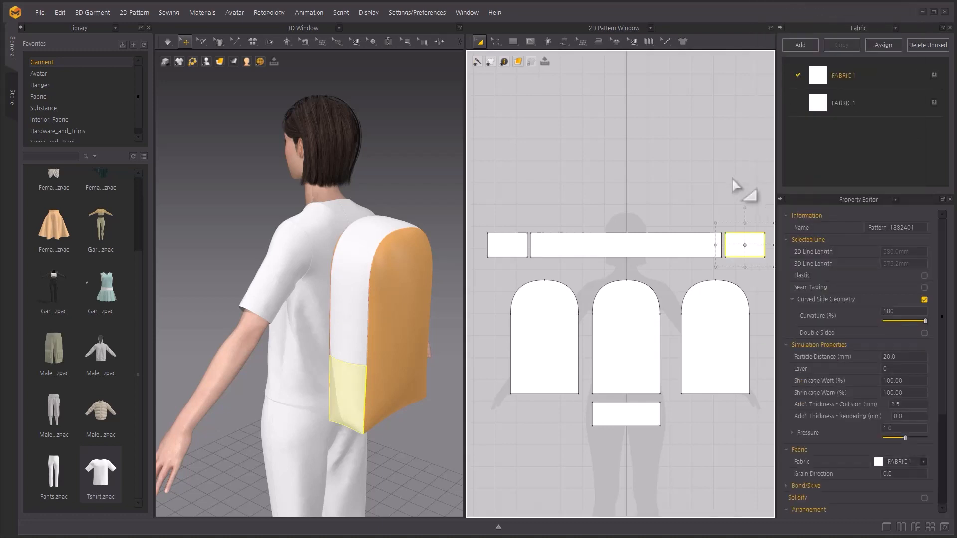
{"action": "right_click", "coordinate": [735, 186]}
{"action": "left_click", "coordinate": [751, 196]}
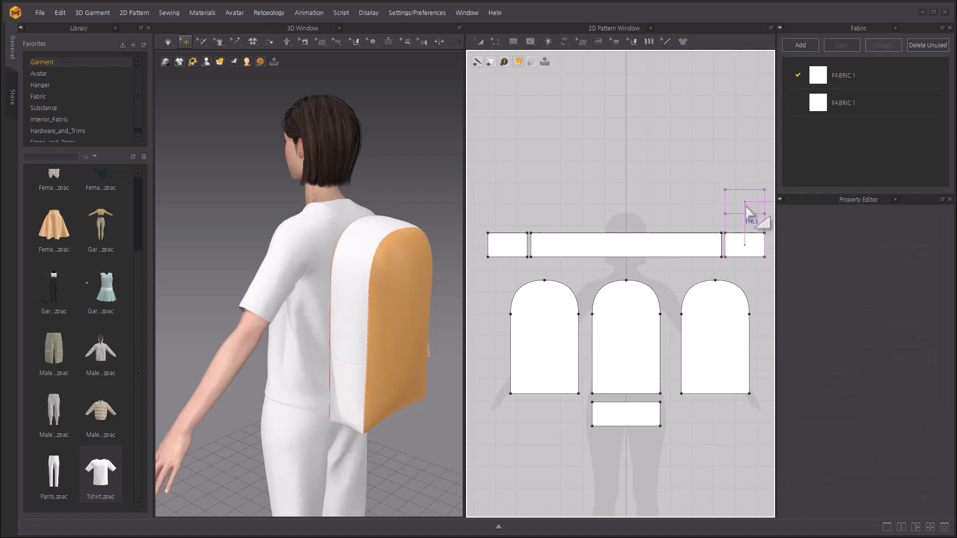
{"action": "left_click", "coordinate": [746, 209]}
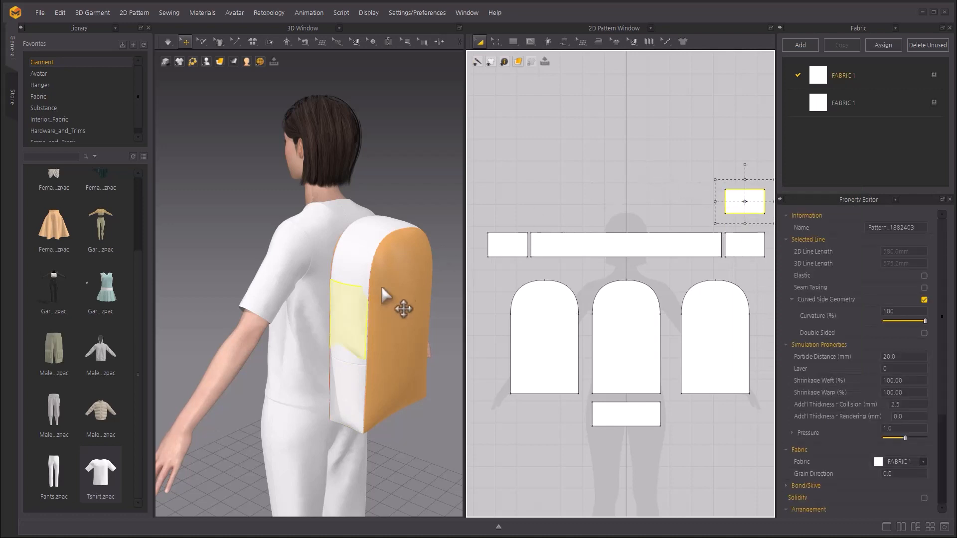
Step: Move the pasted piece in 3D outward from the bag's side and down beside its lower side section
{"action": "left_click", "coordinate": [352, 324]}
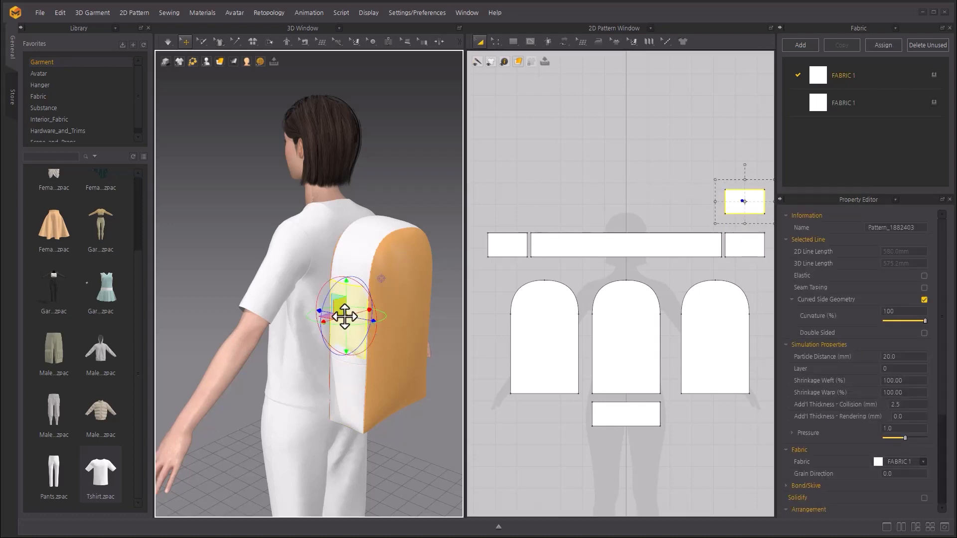
{"action": "left_click_drag", "start_coordinate": [331, 321], "coordinate": [302, 329]}
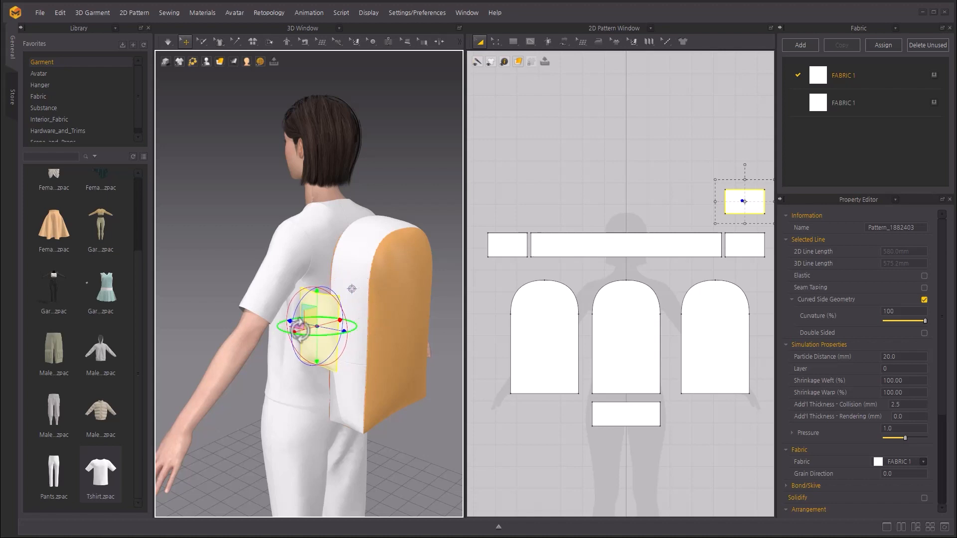
{"action": "left_click_drag", "start_coordinate": [316, 294], "coordinate": [316, 371]}
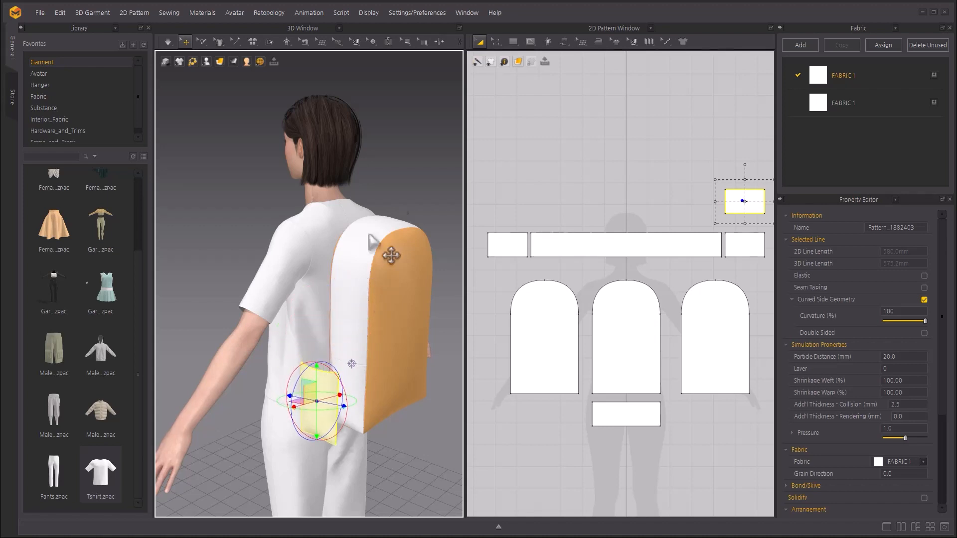
Step: Raise the top edge of the pasted rectangle so the piece is about 211 mm tall
{"action": "left_click", "coordinate": [571, 145]}
{"action": "middle_click_drag", "start_coordinate": [726, 123], "coordinate": [581, 166]}
{"action": "scroll", "coordinate": [569, 173], "scroll_direction": "up", "scroll_amount": 3}
{"action": "middle_click_drag", "start_coordinate": [549, 128], "coordinate": [637, 192]}
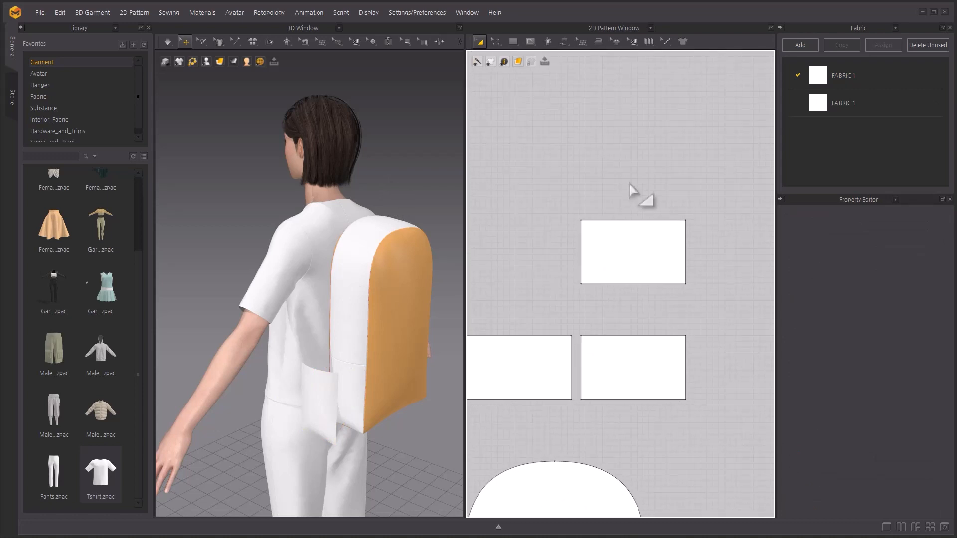
{"action": "left_click", "coordinate": [499, 38]}
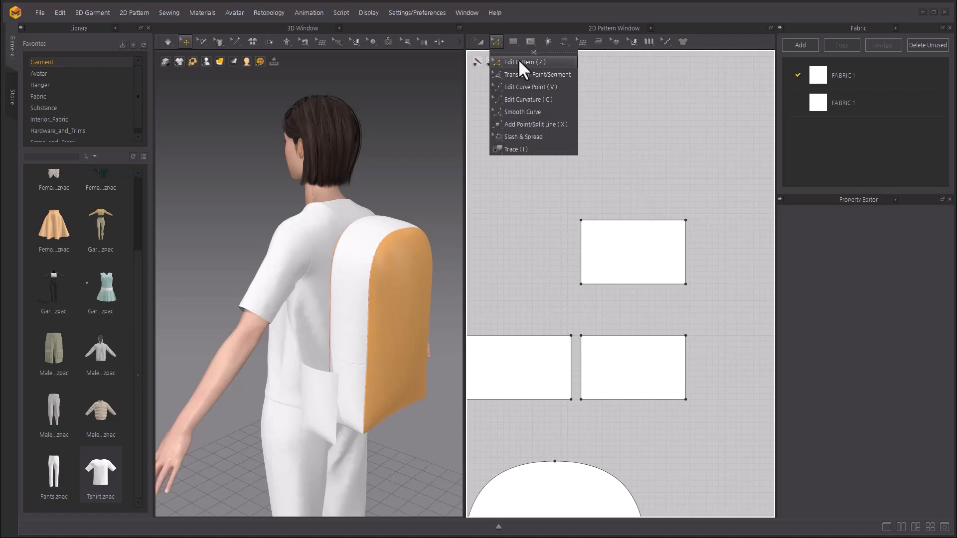
{"action": "left_click", "coordinate": [518, 59]}
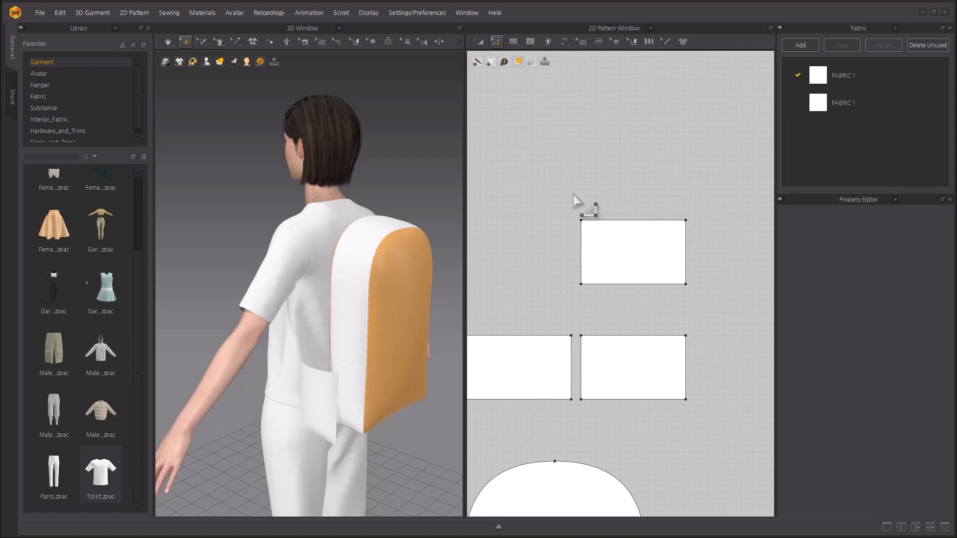
{"action": "left_click_drag", "start_coordinate": [598, 221], "coordinate": [598, 167]}
Step: Shift the left edge of the enlarged rectangle inward to narrow the piece to 170 mm
{"action": "left_click_drag", "start_coordinate": [560, 120], "coordinate": [600, 302]}
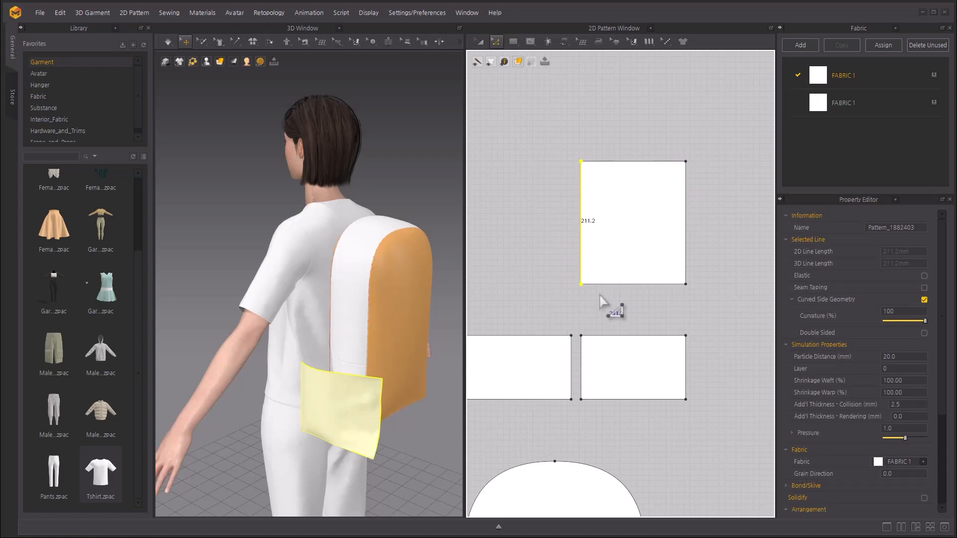
{"action": "key", "text": "Right"}
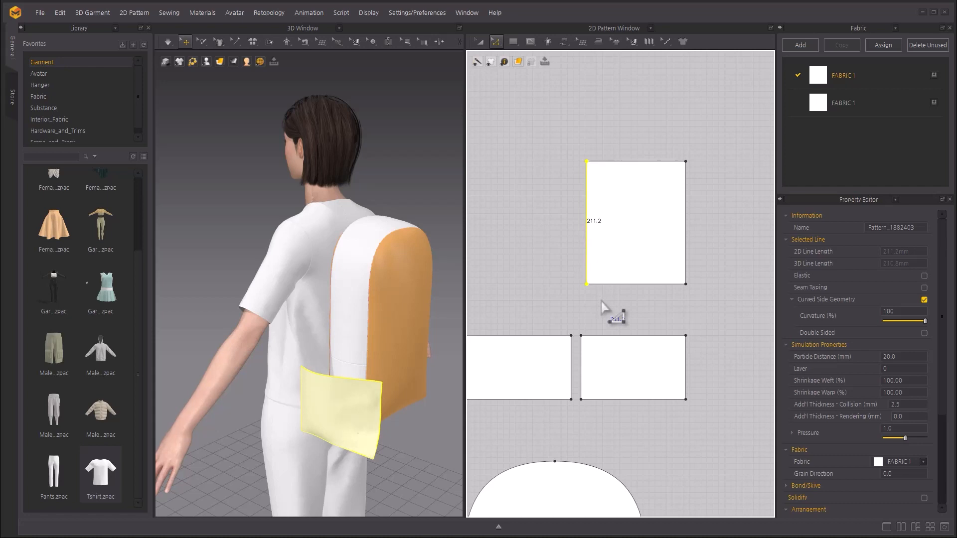
{"action": "left_click", "coordinate": [602, 303]}
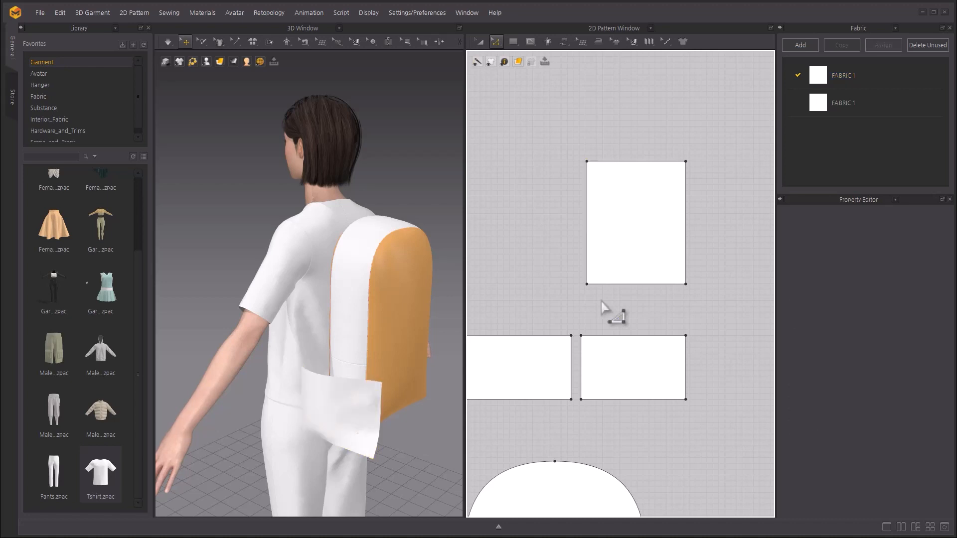
Step: Extend the pocket piece's top, bottom and right outlines by 20 mm with Offset Pattern Outline, using perpendicular sides and unfilled corners
{"action": "left_click", "coordinate": [621, 163]}
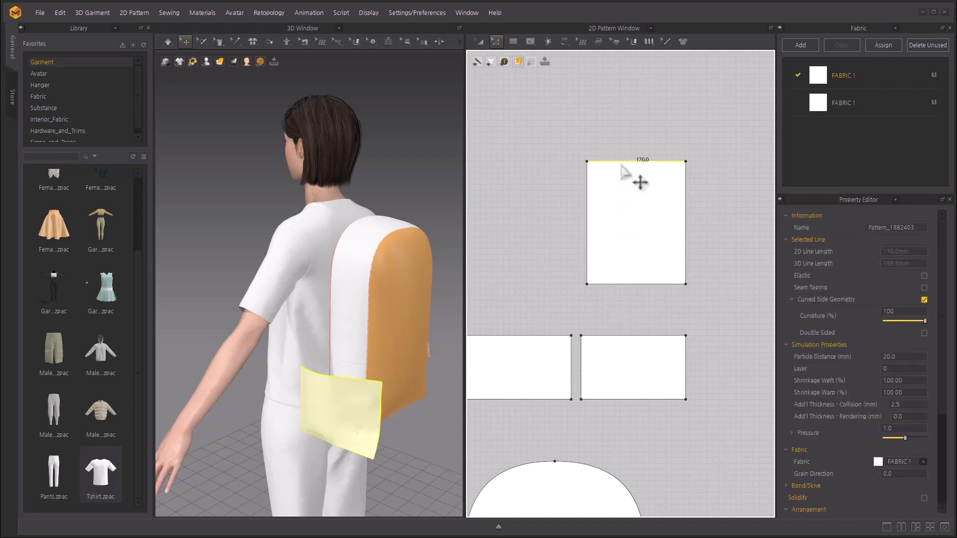
{"action": "left_click", "coordinate": [638, 285], "text": "shift"}
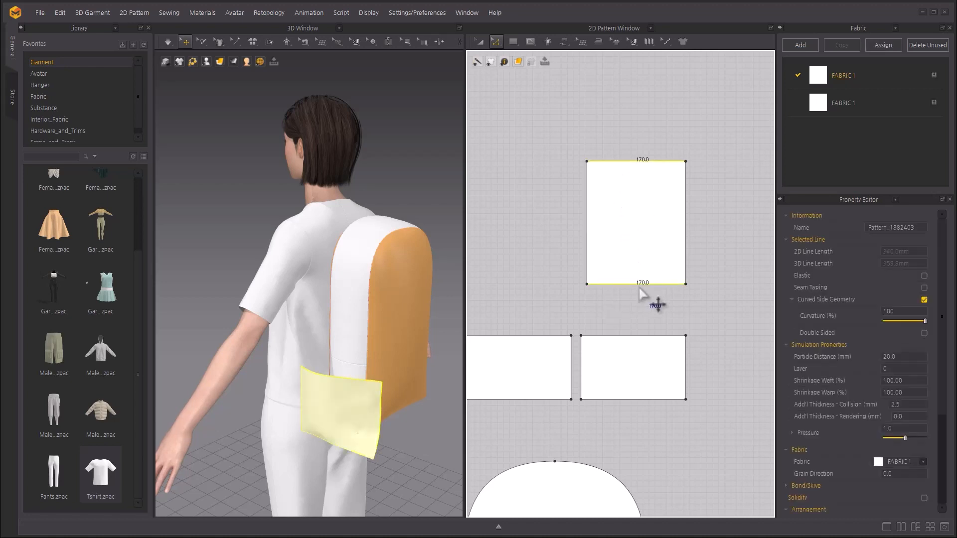
{"action": "left_click", "coordinate": [686, 228], "text": "shift"}
{"action": "right_click", "coordinate": [689, 231]}
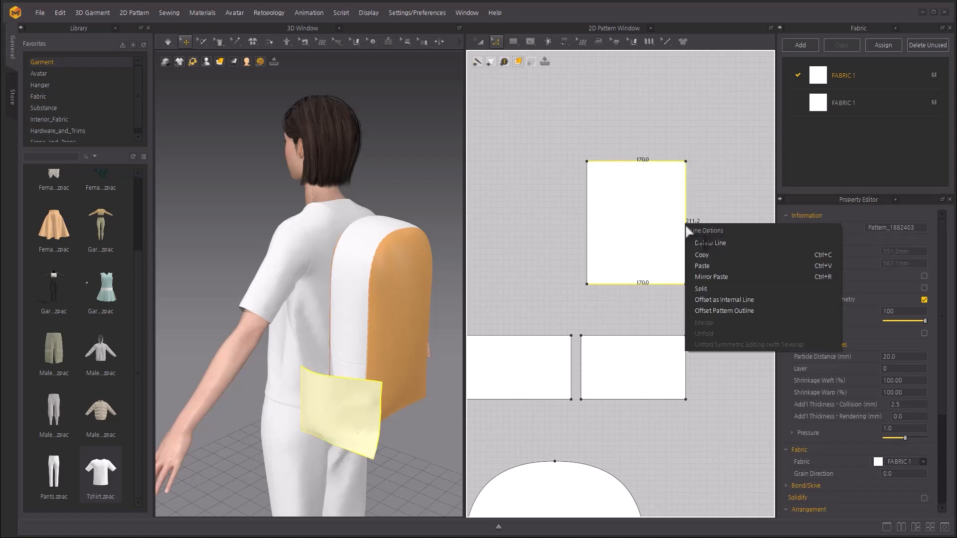
{"action": "left_click", "coordinate": [772, 312]}
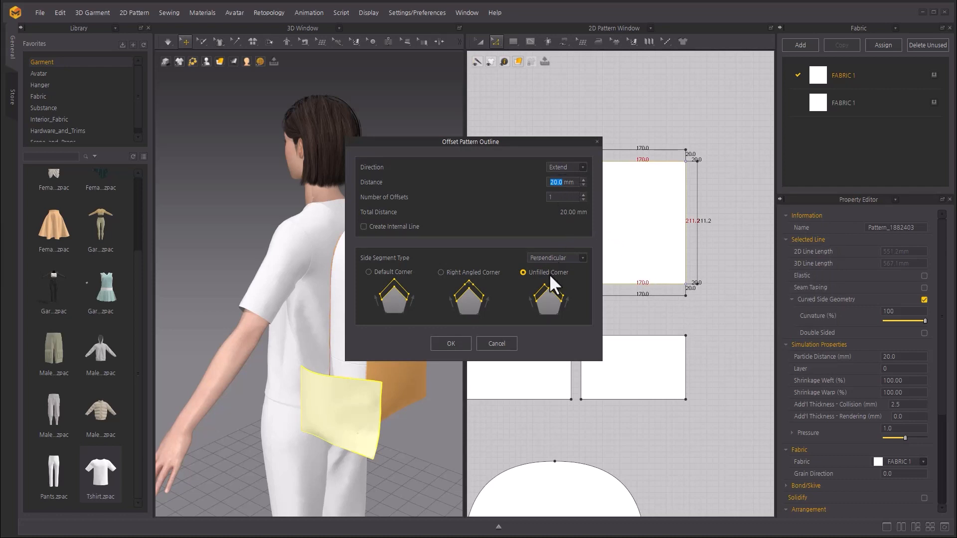
{"action": "left_click", "coordinate": [451, 343]}
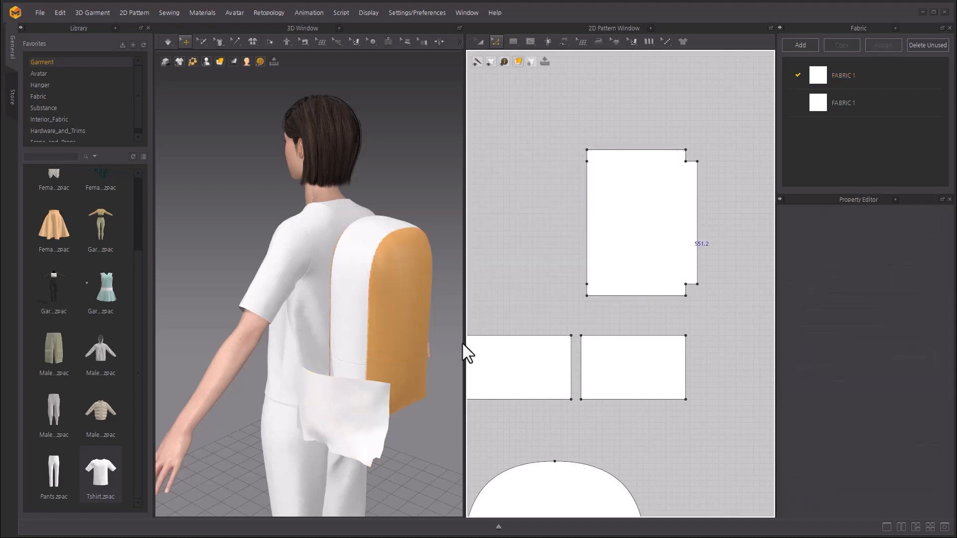
Step: Delete the two leftover points near the upper and lower ends of the pocket piece's left edge
{"action": "left_click", "coordinate": [607, 180]}
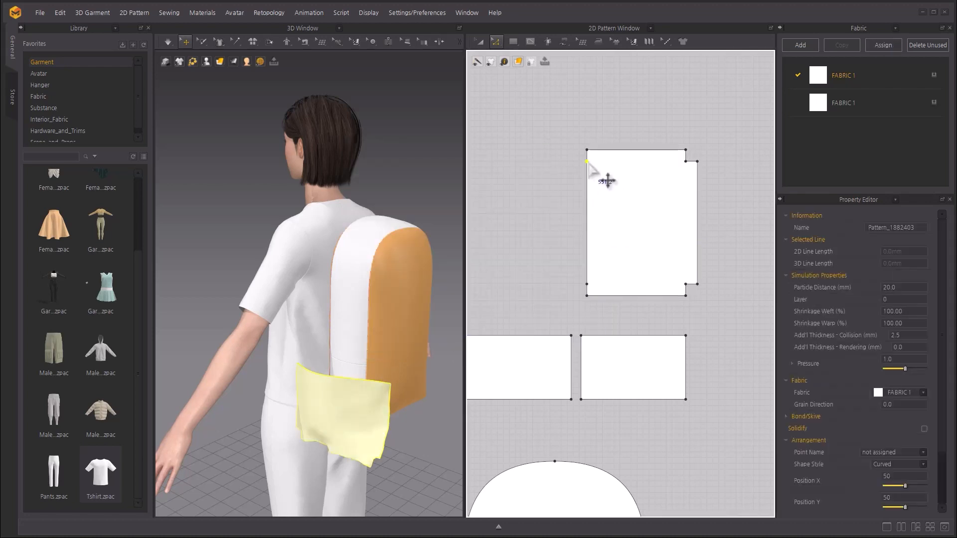
{"action": "left_click", "coordinate": [608, 298]}
{"action": "left_click", "coordinate": [607, 300]}
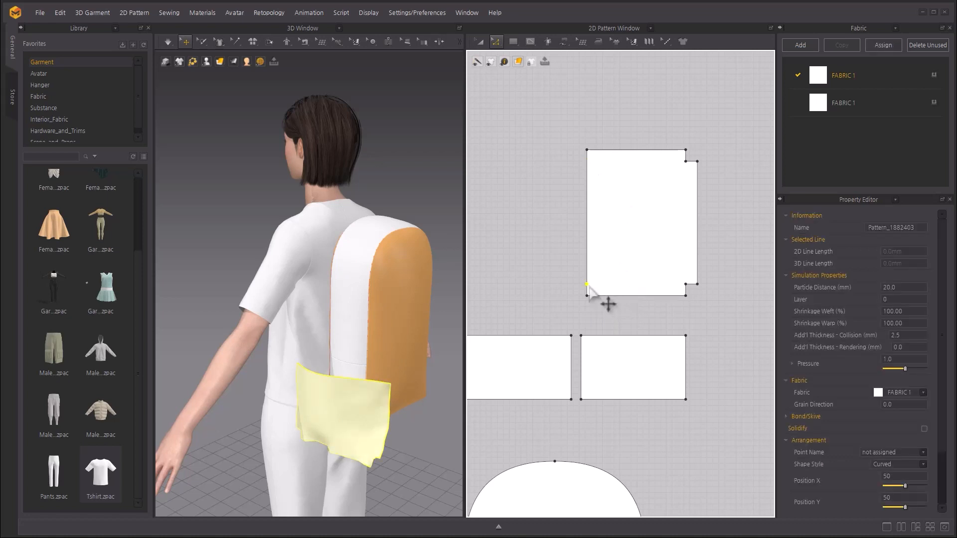
{"action": "left_click", "coordinate": [608, 297]}
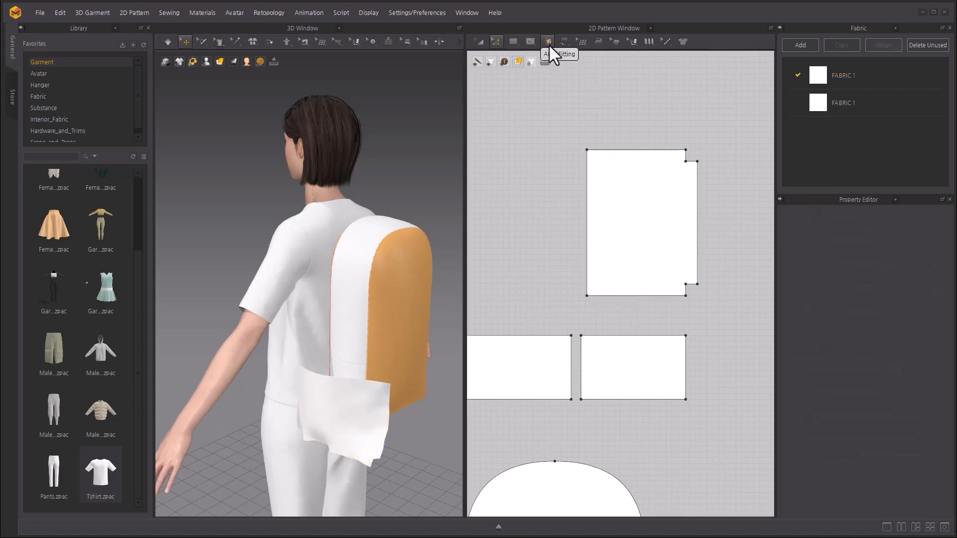
Step: Sew together the two short edges of the pocket piece's upper-right corner notch, and likewise those of its lower-right notch
{"action": "left_click", "coordinate": [563, 41]}
{"action": "left_click", "coordinate": [618, 99]}
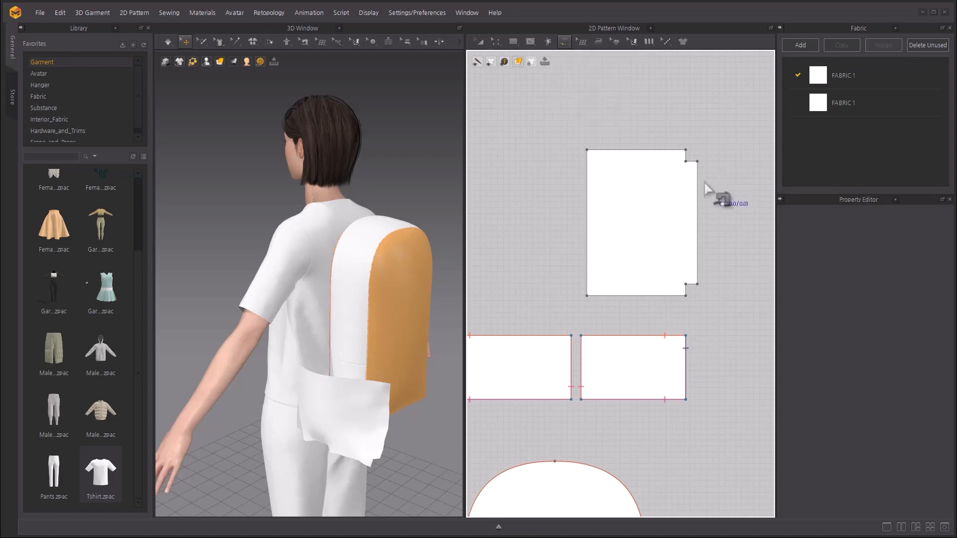
{"action": "left_click", "coordinate": [686, 162]}
{"action": "left_click", "coordinate": [686, 151]}
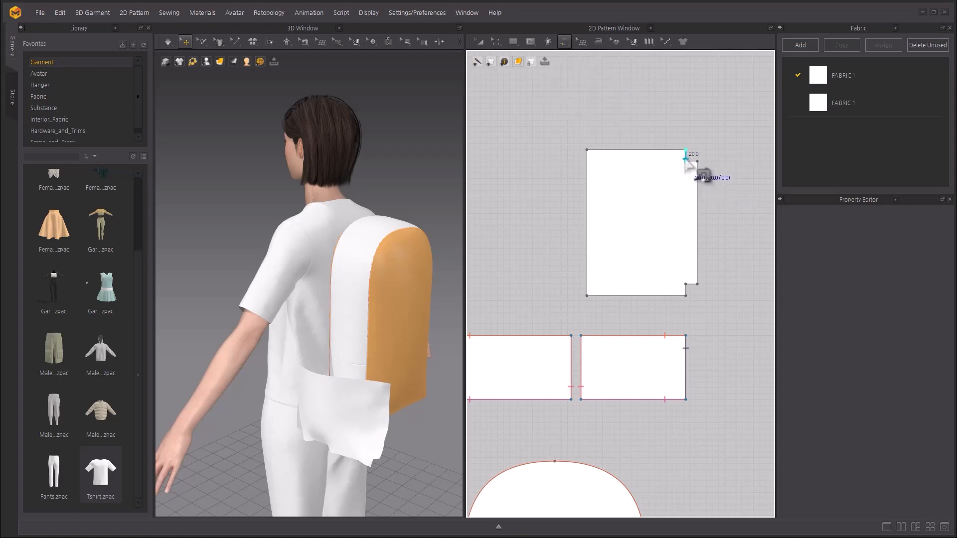
{"action": "left_click", "coordinate": [686, 162]}
{"action": "left_click", "coordinate": [697, 163]}
{"action": "left_click", "coordinate": [686, 285]}
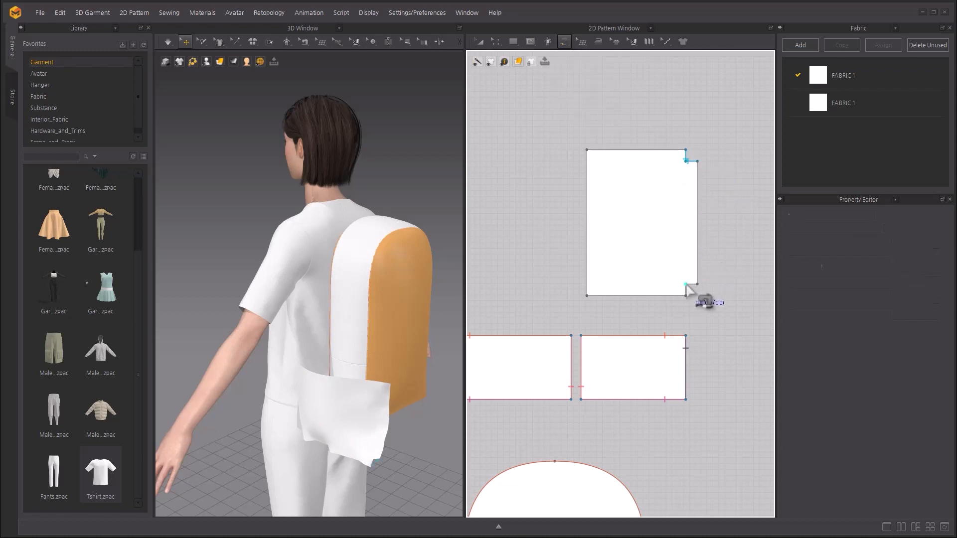
{"action": "left_click", "coordinate": [686, 286]}
{"action": "left_click", "coordinate": [697, 285]}
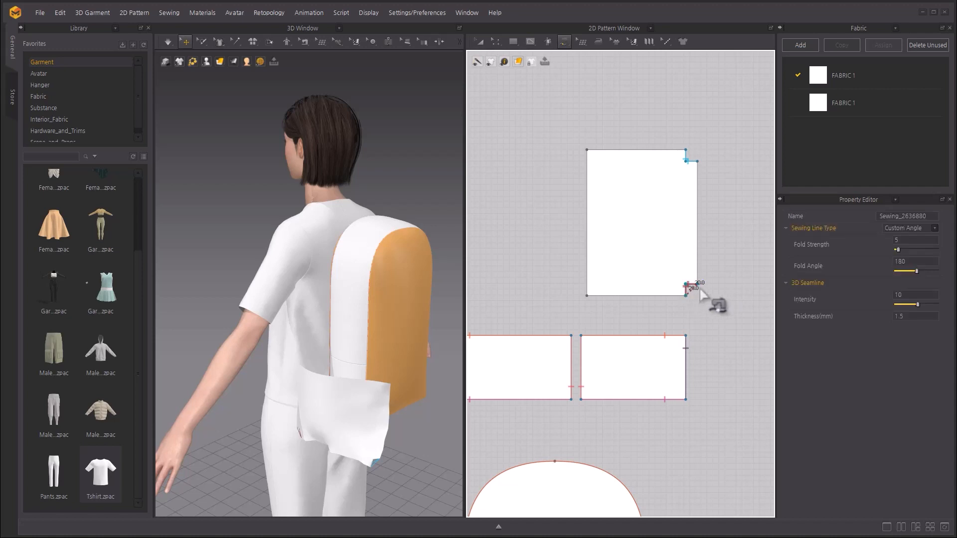
Step: Sew the pocket piece's outer right edge between the notches to the full right edge of the right lower gusset section
{"action": "left_click", "coordinate": [699, 287]}
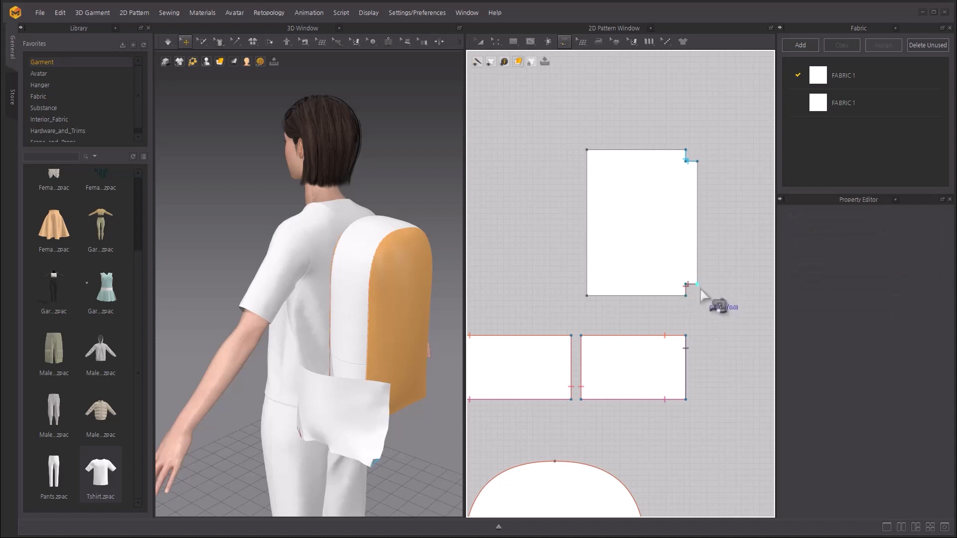
{"action": "left_click", "coordinate": [698, 163]}
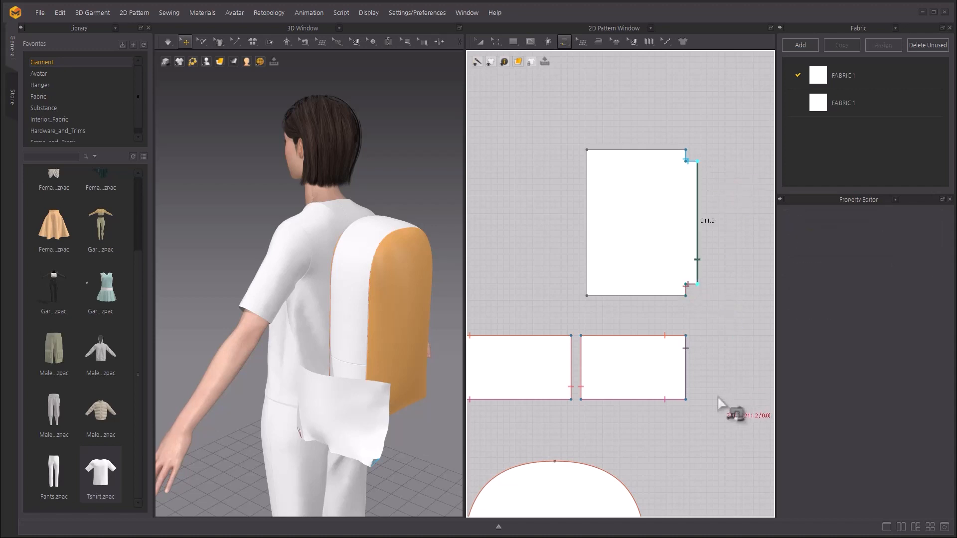
{"action": "left_click", "coordinate": [687, 400]}
{"action": "left_click", "coordinate": [687, 339]}
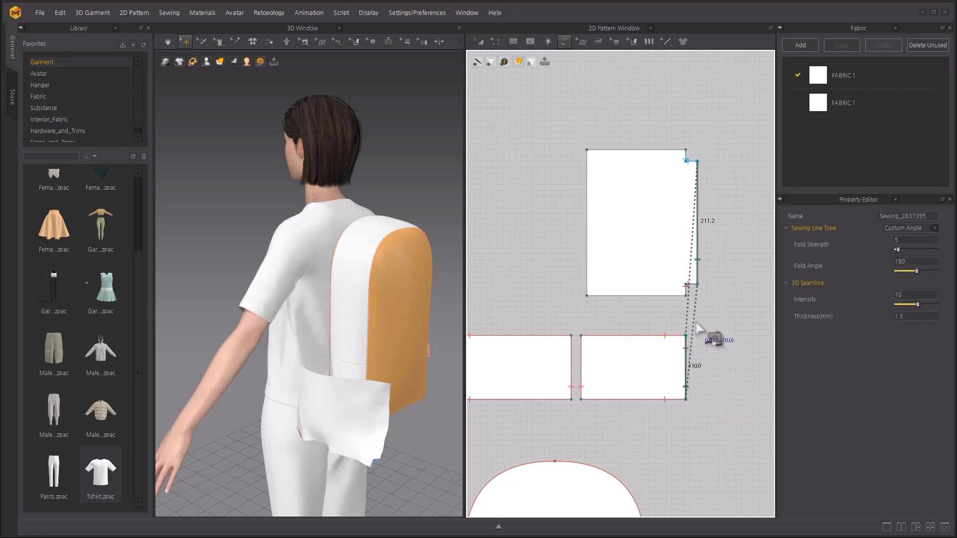
Step: Sew the pocket piece's bottom and top edges to 170 mm of the right gusset section's bottom and top edges, measured from its right corners
{"action": "left_click", "coordinate": [686, 296]}
{"action": "left_click", "coordinate": [589, 297]}
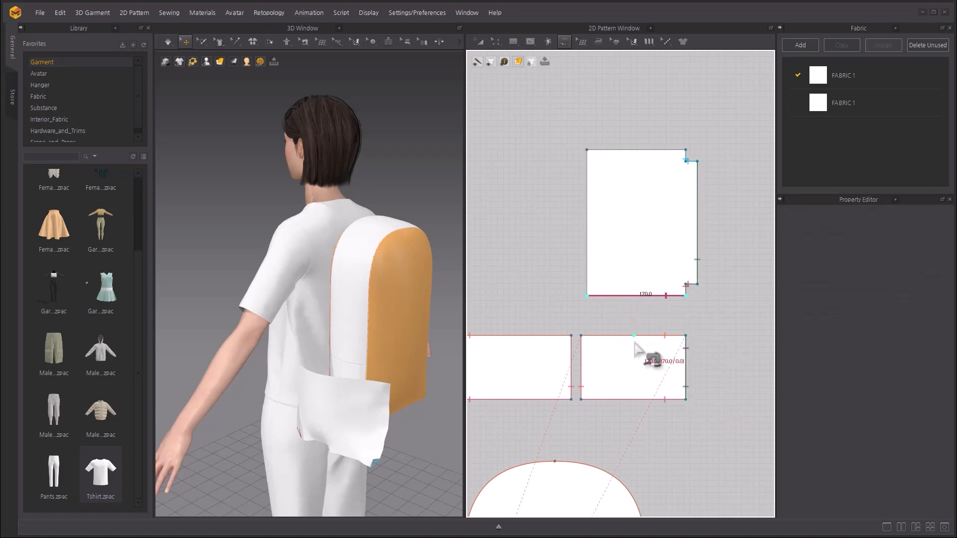
{"action": "left_click", "coordinate": [686, 400]}
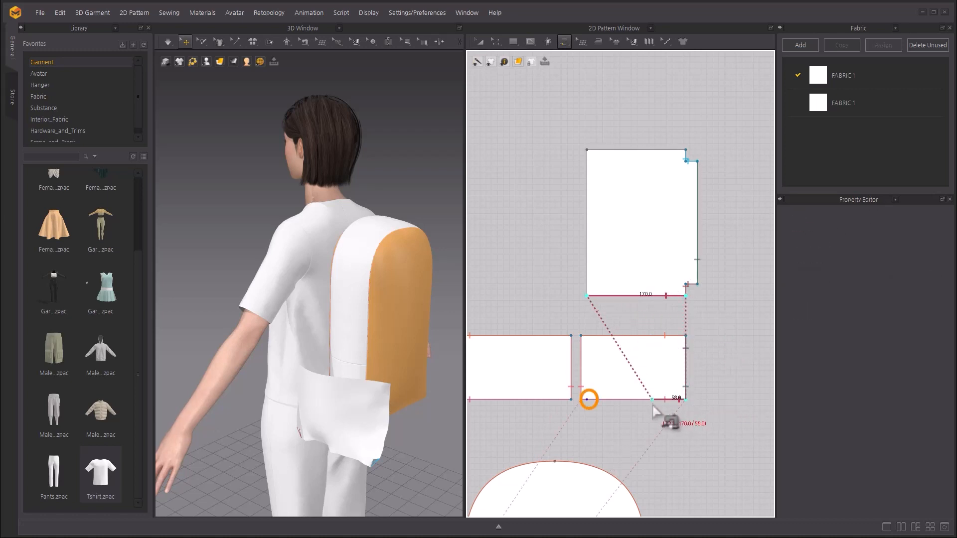
{"action": "left_click", "coordinate": [587, 400]}
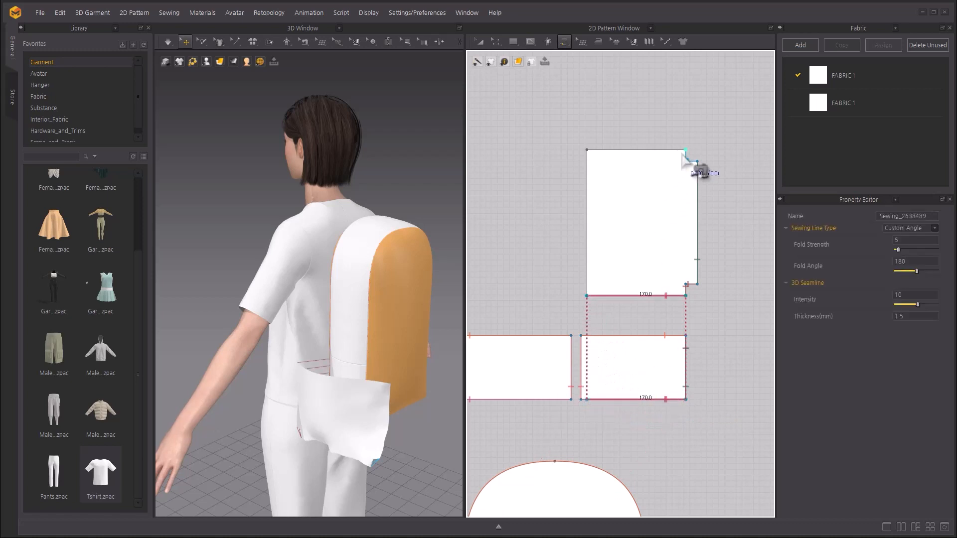
{"action": "left_click", "coordinate": [686, 149]}
{"action": "left_click", "coordinate": [587, 149]}
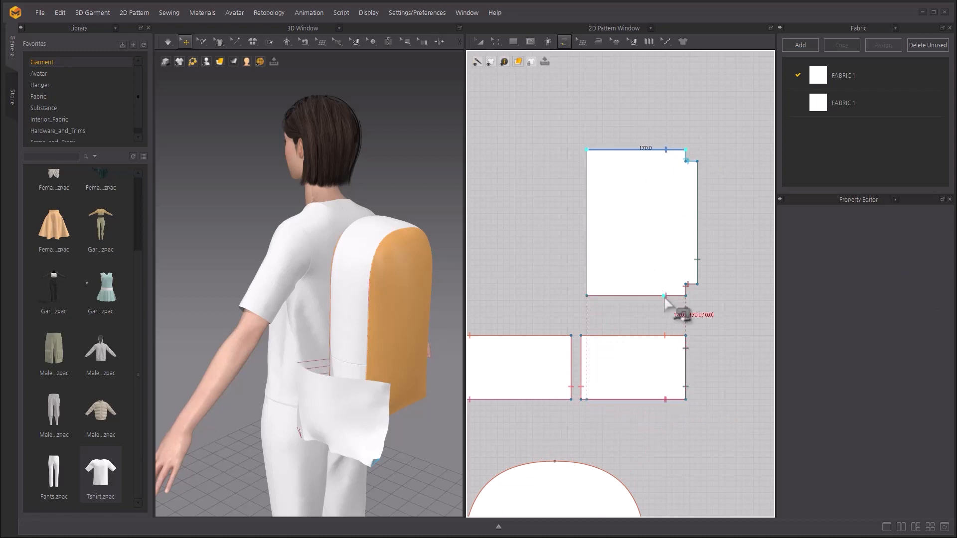
{"action": "left_click", "coordinate": [686, 335]}
{"action": "left_click", "coordinate": [588, 336]}
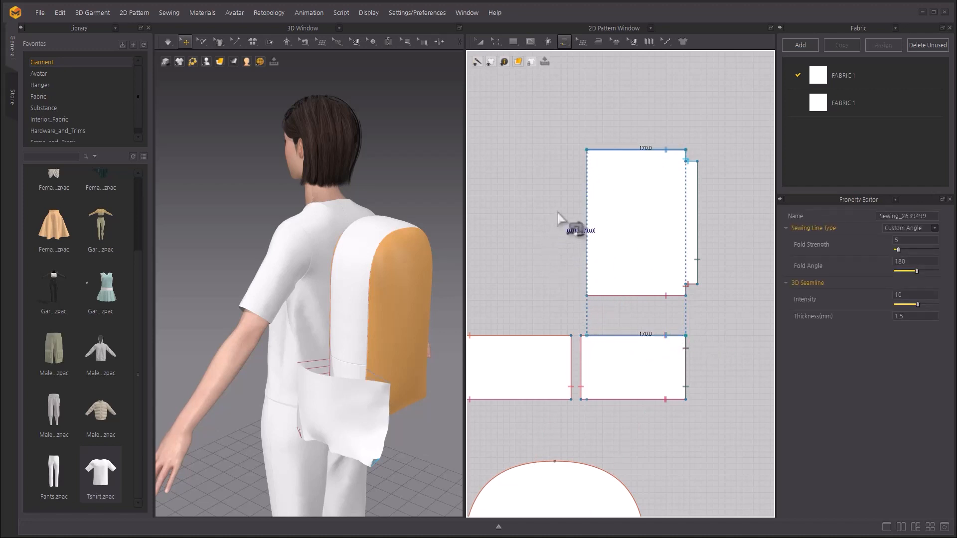
Step: Offset the pocket piece's left edge inward as one extended internal line at a distance of 20 mm
{"action": "left_click", "coordinate": [499, 41]}
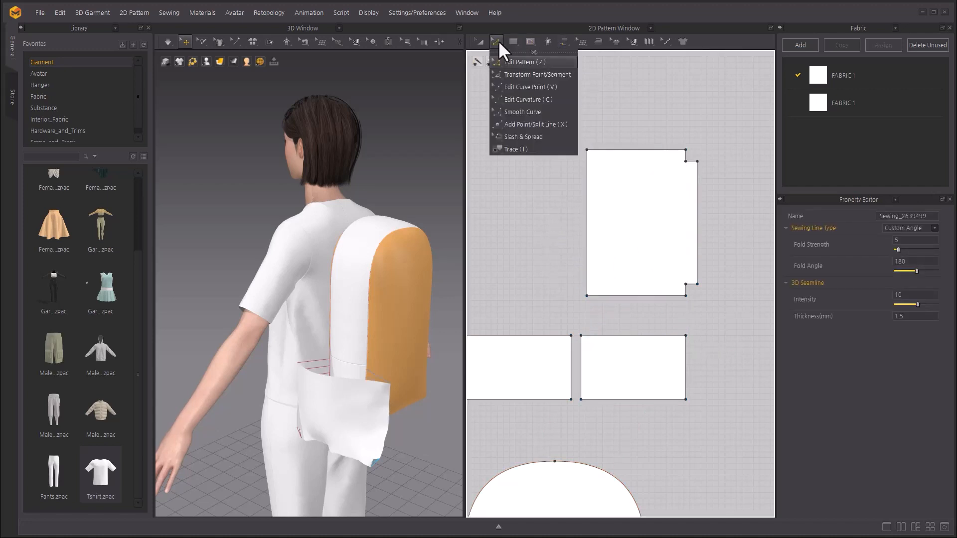
{"action": "left_click", "coordinate": [513, 62]}
{"action": "left_click", "coordinate": [588, 193]}
{"action": "right_click", "coordinate": [589, 193]}
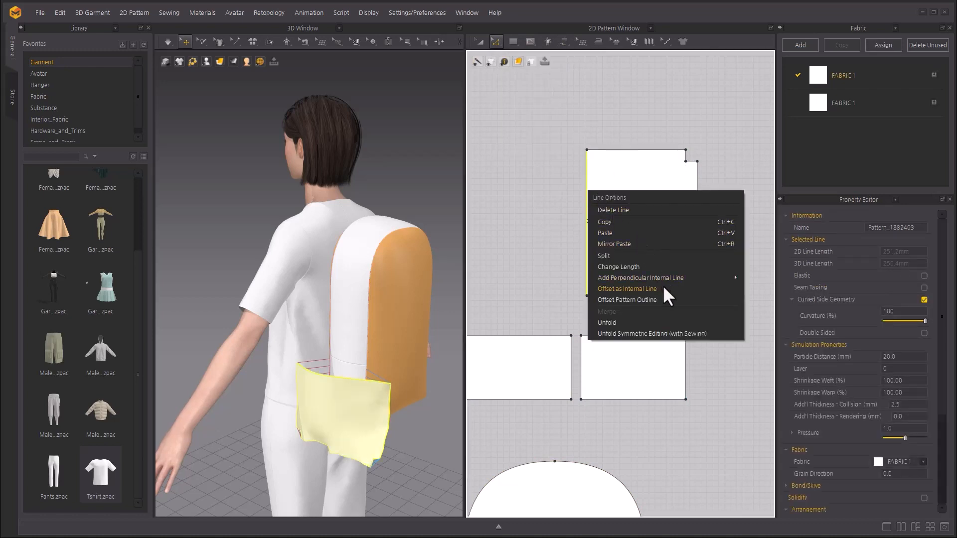
{"action": "left_click", "coordinate": [628, 289]}
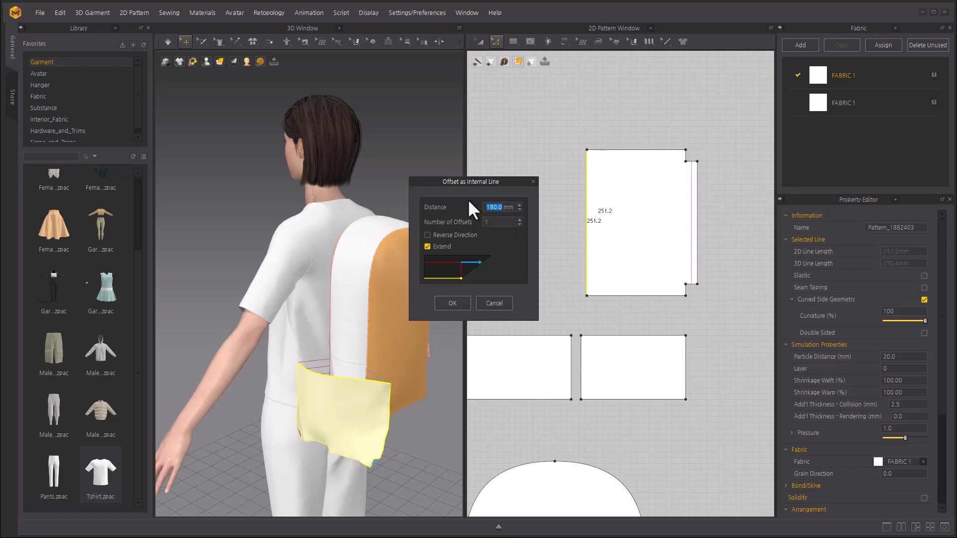
{"action": "type", "text": "20"}
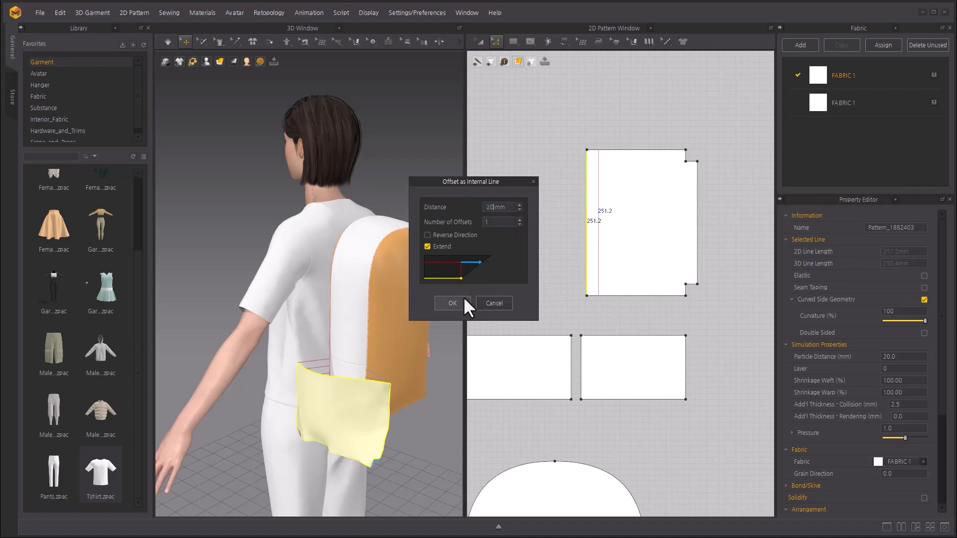
{"action": "left_click", "coordinate": [464, 298]}
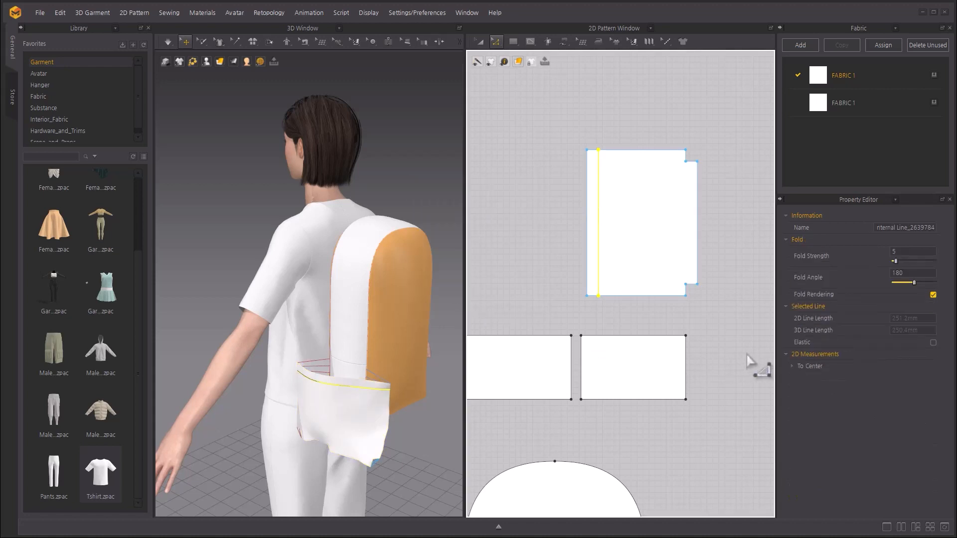
Step: Make the new internal line on the pocket piece elastic with a ratio of 50
{"action": "left_click", "coordinate": [933, 343]}
{"action": "double_click", "coordinate": [903, 375]}
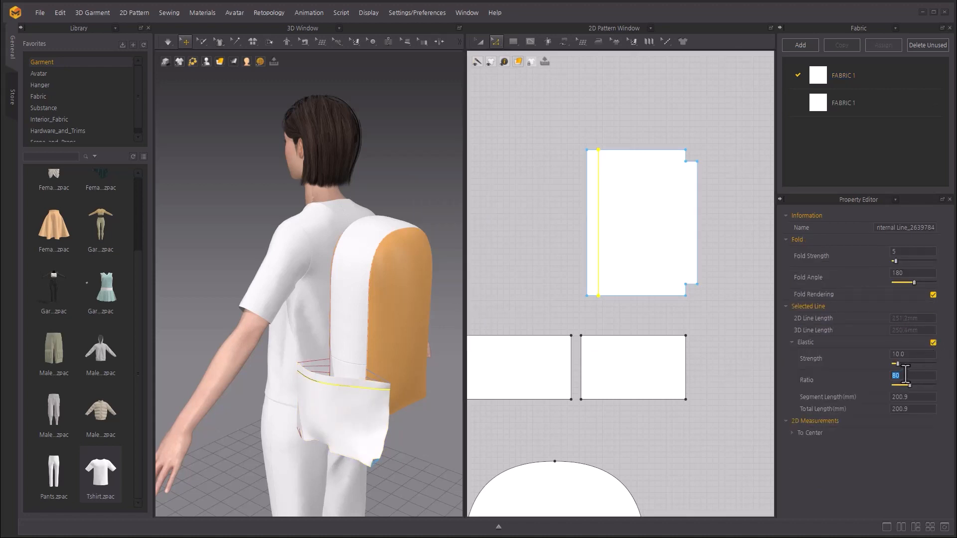
{"action": "type", "text": "50"}
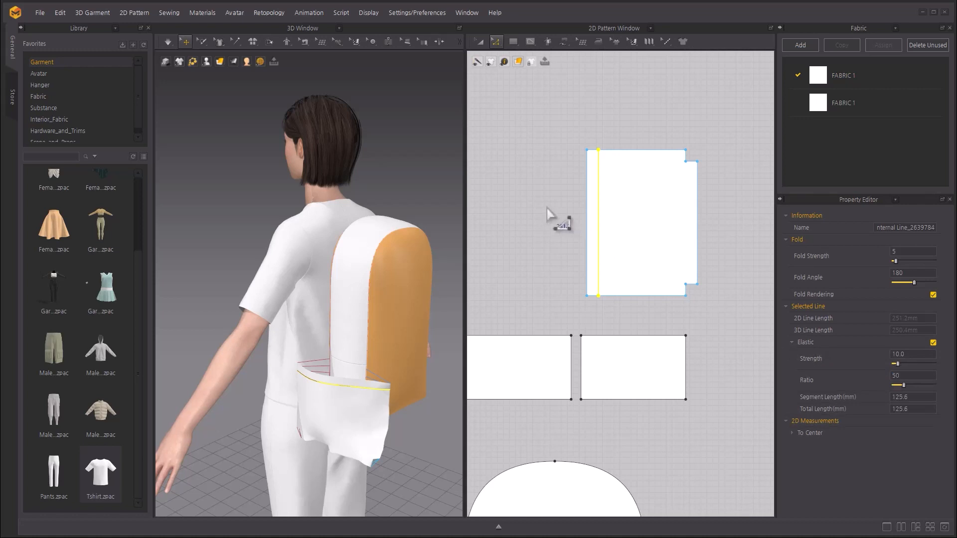
Step: Make the pocket piece's left outline edge elastic as well, with a ratio of 50
{"action": "left_click", "coordinate": [605, 226]}
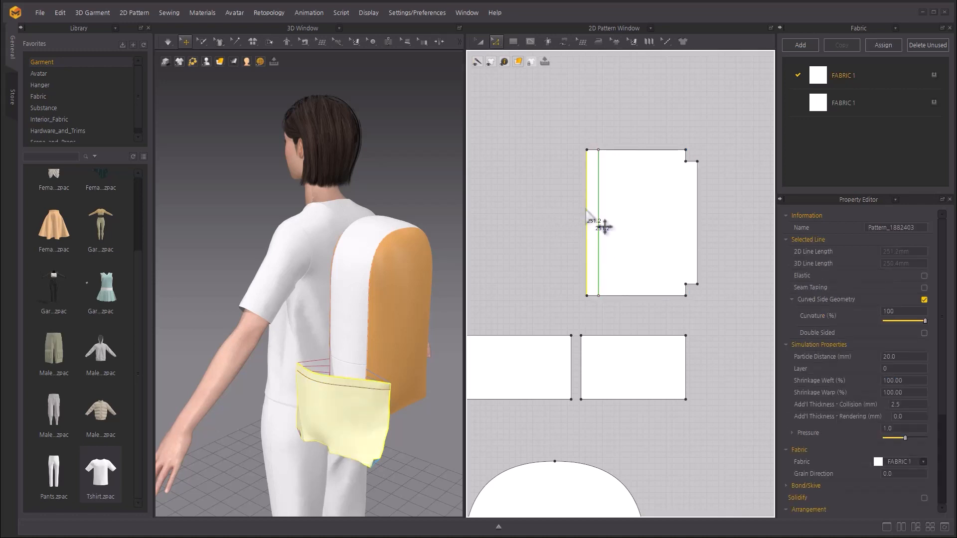
{"action": "left_click", "coordinate": [924, 275]}
{"action": "key", "text": "BackSpace"}
{"action": "key", "text": "BackSpace"}
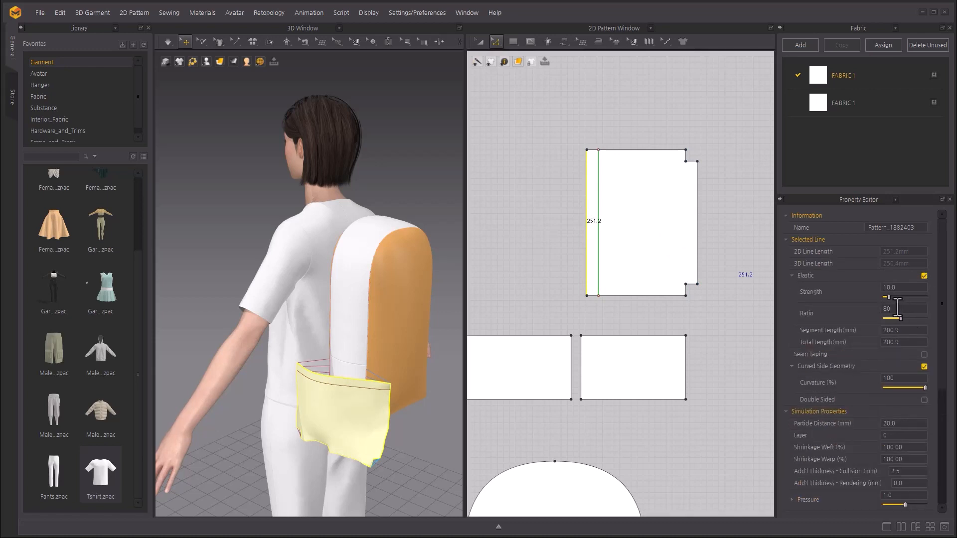
{"action": "type", "text": "50"}
{"action": "key", "text": "Return"}
{"action": "left_click", "coordinate": [753, 306]}
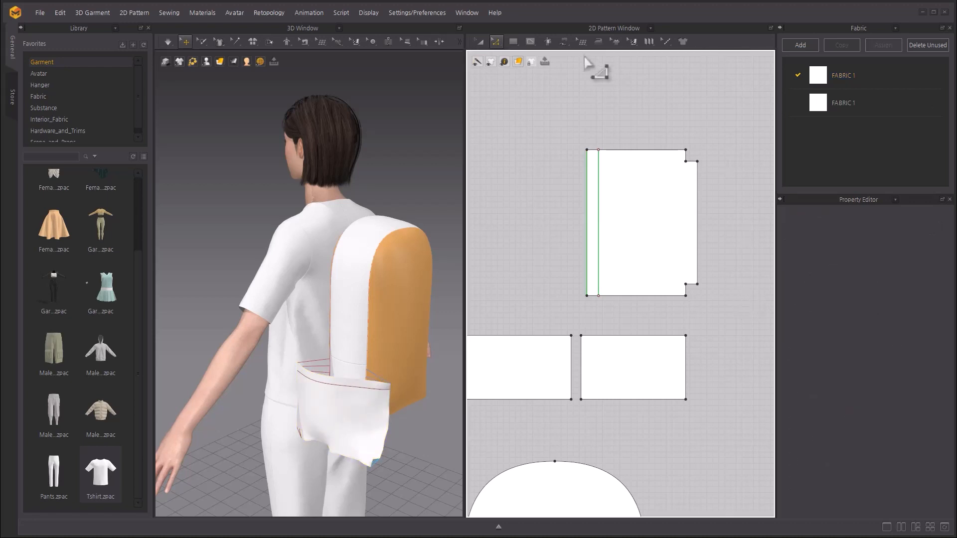
Step: Strengthen the pocket piece while simulating it onto the backpack's side, and unstrengthen it once it is attached
{"action": "left_click", "coordinate": [481, 40]}
{"action": "right_click", "coordinate": [648, 202]}
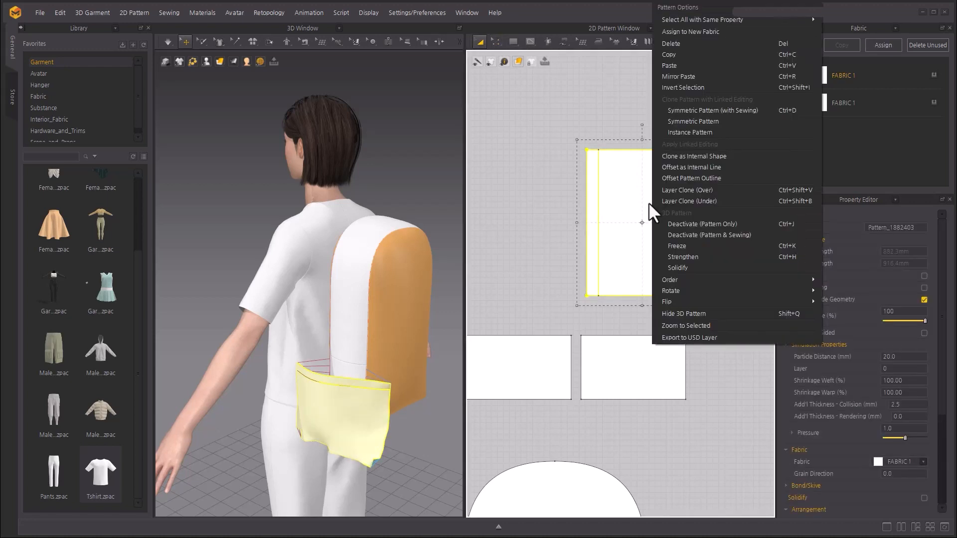
{"action": "left_click", "coordinate": [723, 257]}
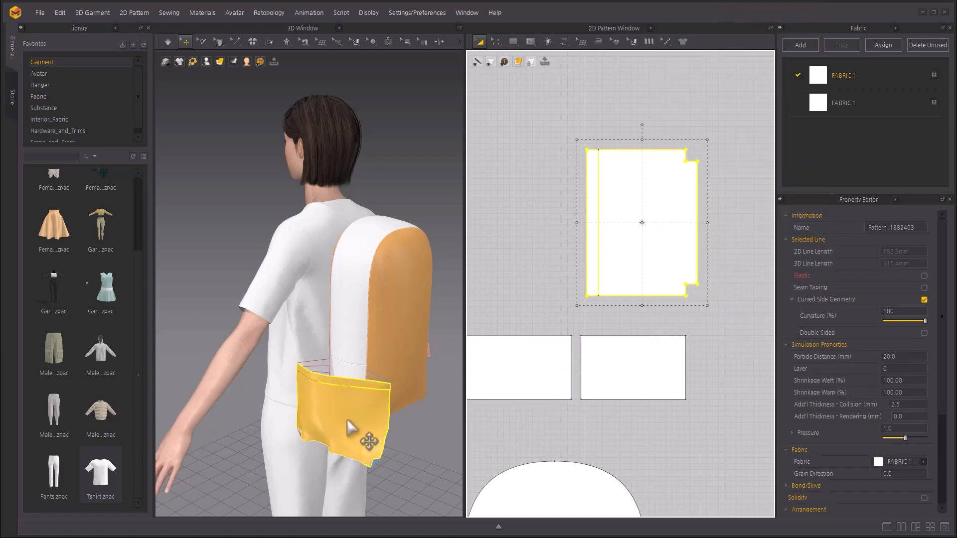
{"action": "key", "text": "space"}
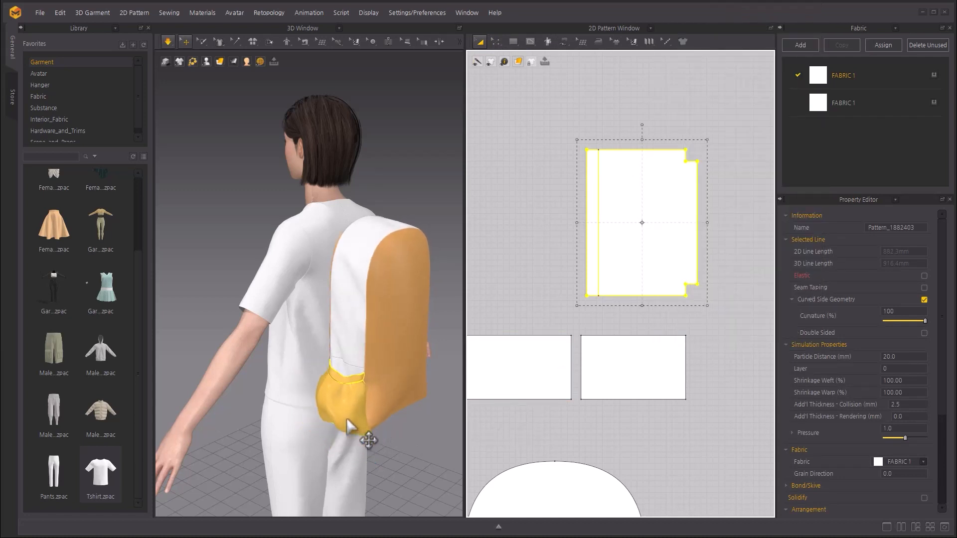
{"action": "right_click", "coordinate": [348, 405]}
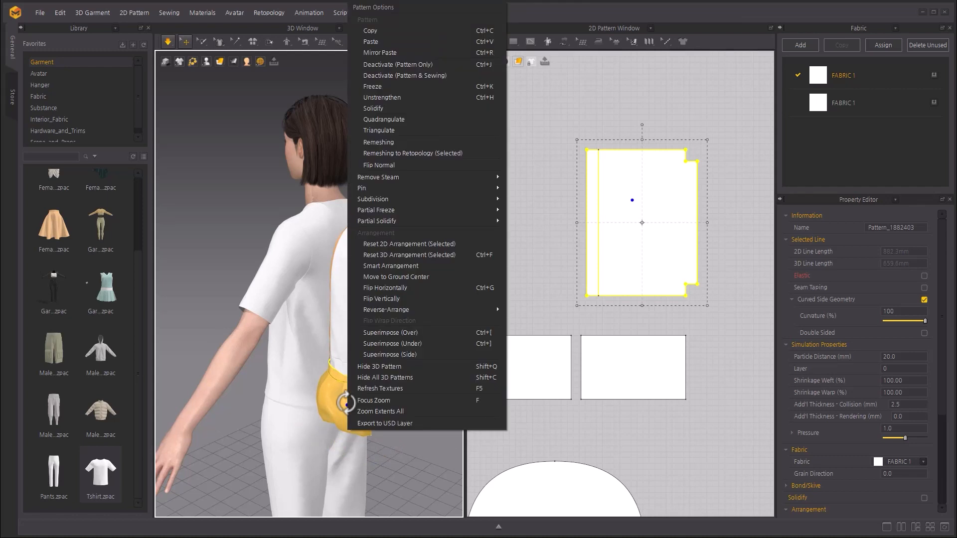
{"action": "left_click", "coordinate": [396, 97]}
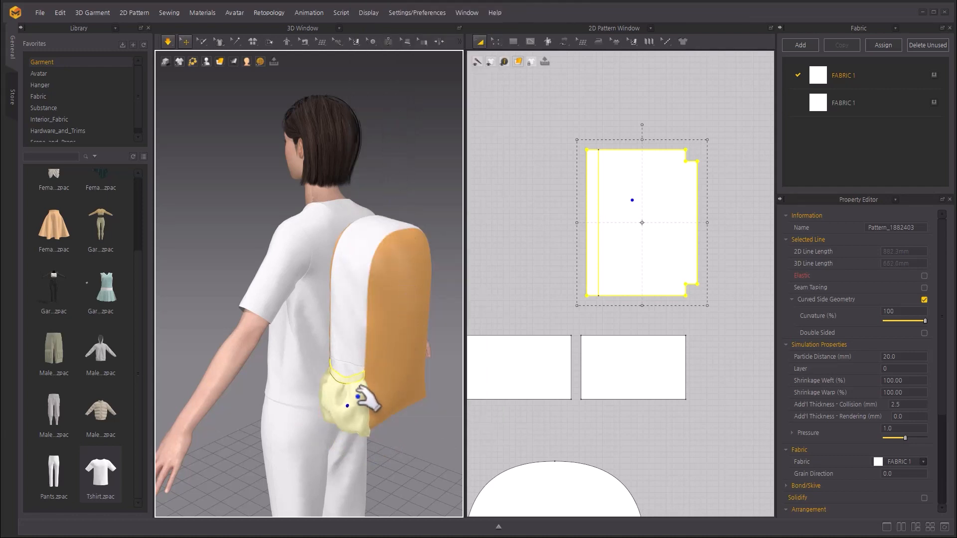
Step: Refine the pocket piece's mesh during simulation by reducing its particle distance to 10 mm and finally to 5 mm
{"action": "left_click", "coordinate": [911, 357]}
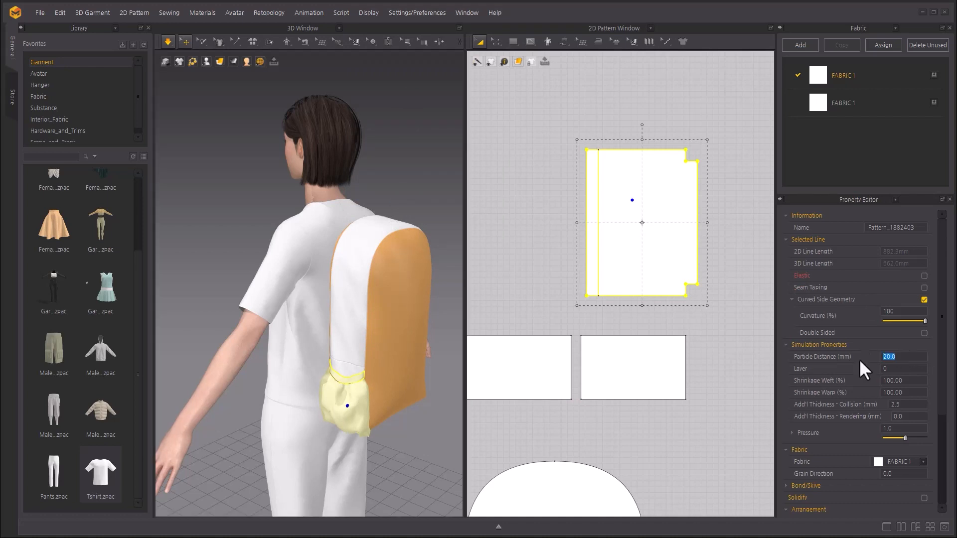
{"action": "type", "text": "10"}
{"action": "key", "text": "Return"}
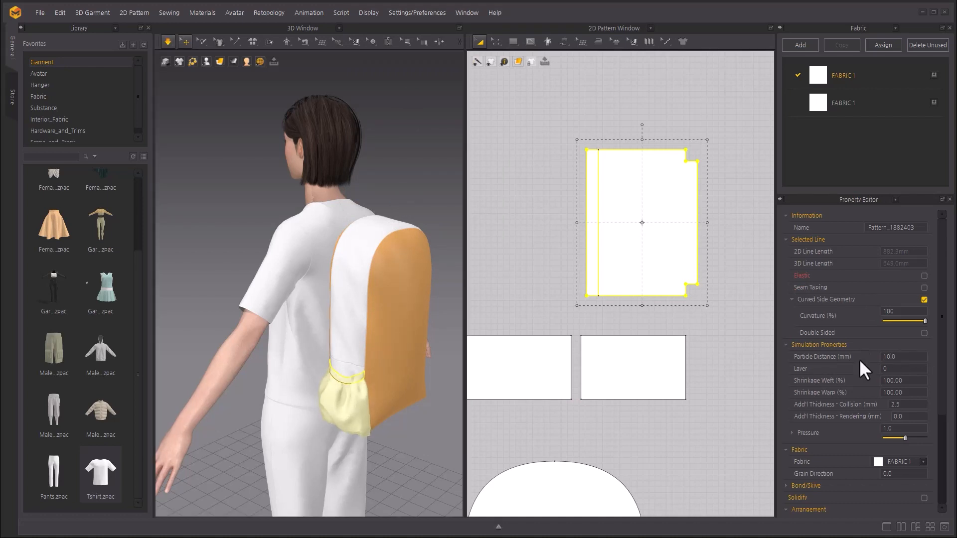
{"action": "type", "text": "5"}
{"action": "key", "text": "Return"}
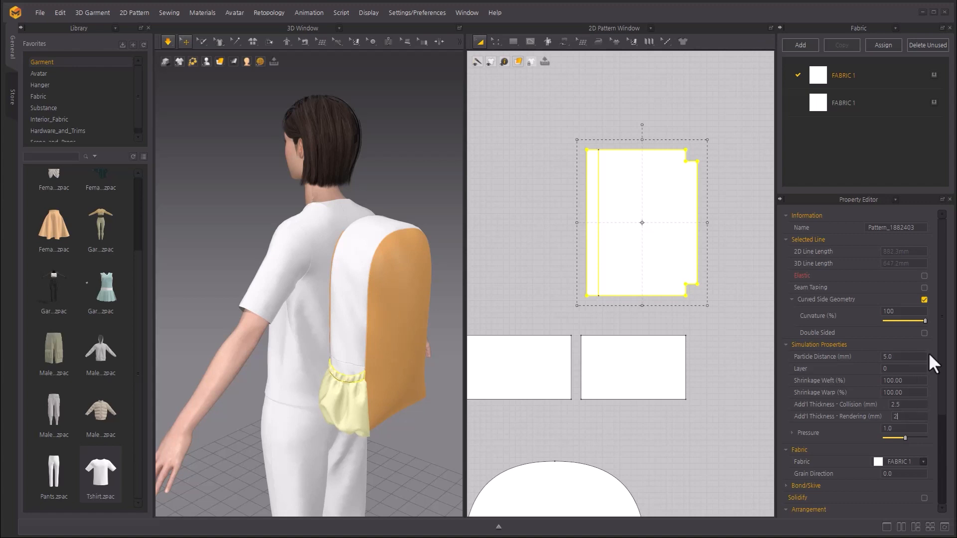
Step: Set the pocket piece's additional rendering thickness to 2 mm and pressure to 0, and display the garment as Thick Textured Surface
{"action": "type", "text": "2"}
{"action": "key", "text": "Tab"}
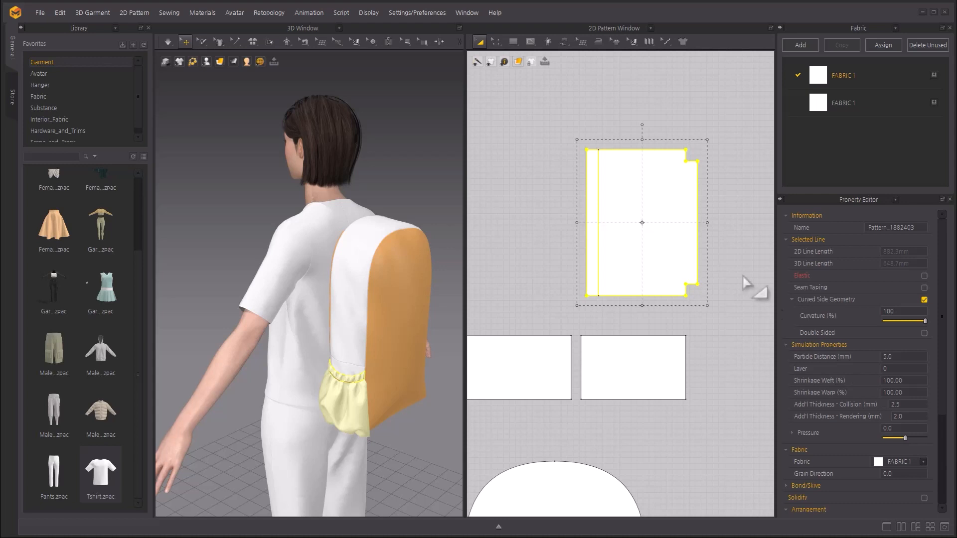
{"action": "left_click", "coordinate": [220, 62]}
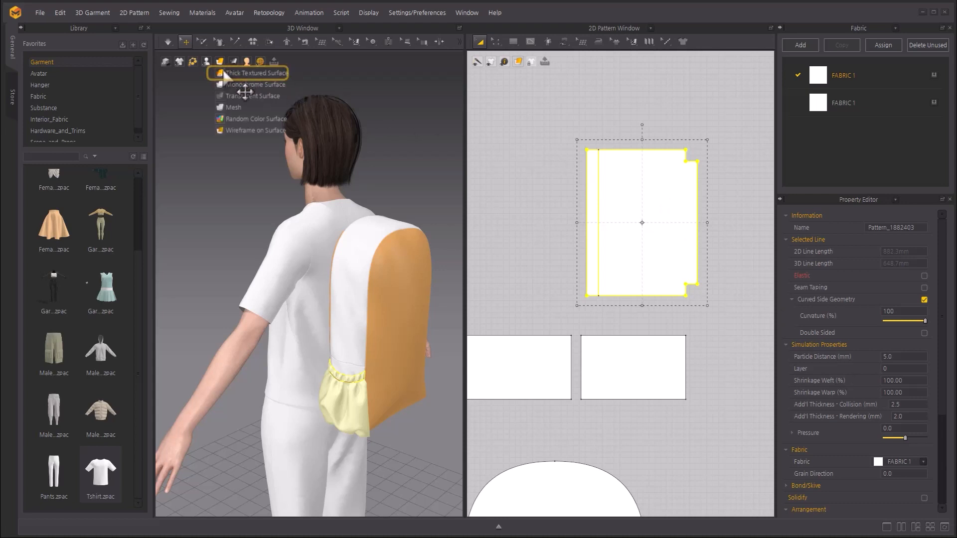
{"action": "left_click", "coordinate": [223, 79]}
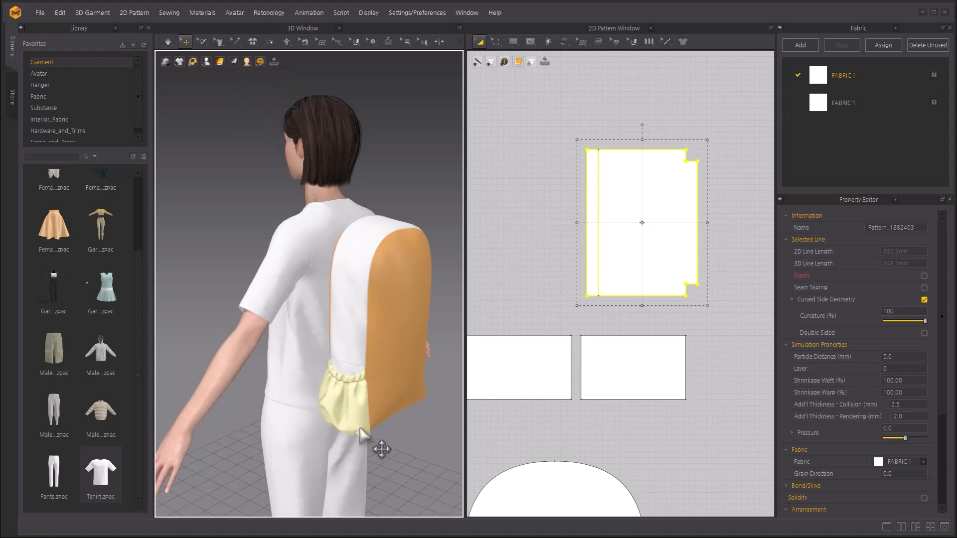
{"action": "key", "text": "space"}
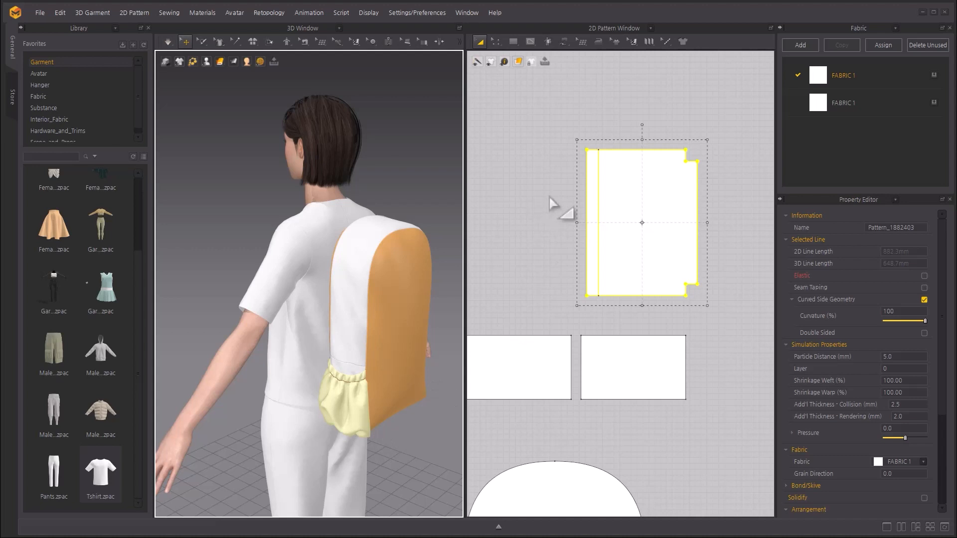
Step: Copy the side pocket piece and mirror-paste the copy above the opposite lower gusset section in the 2D pattern
{"action": "scroll", "coordinate": [541, 205], "scroll_direction": "down", "scroll_amount": 10}
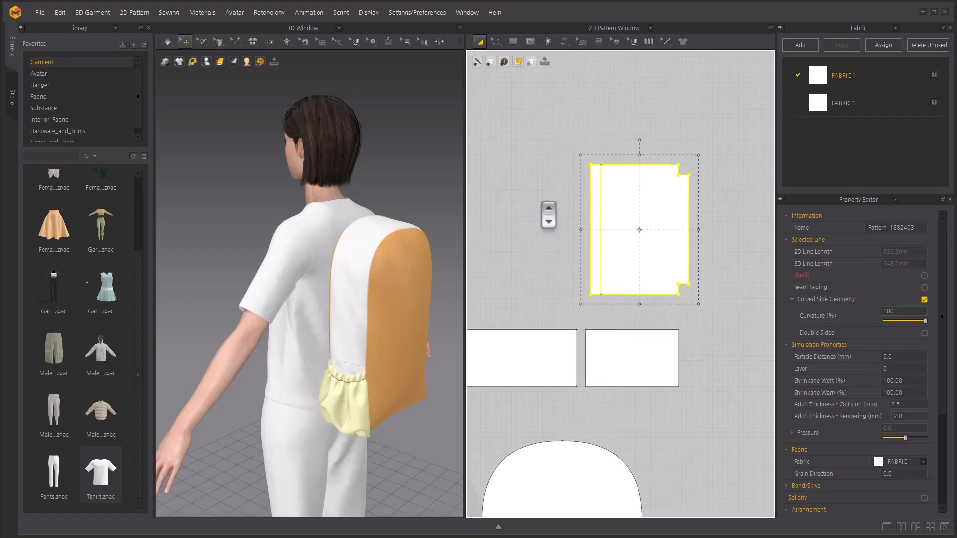
{"action": "middle_click_drag", "start_coordinate": [622, 269], "coordinate": [674, 273]}
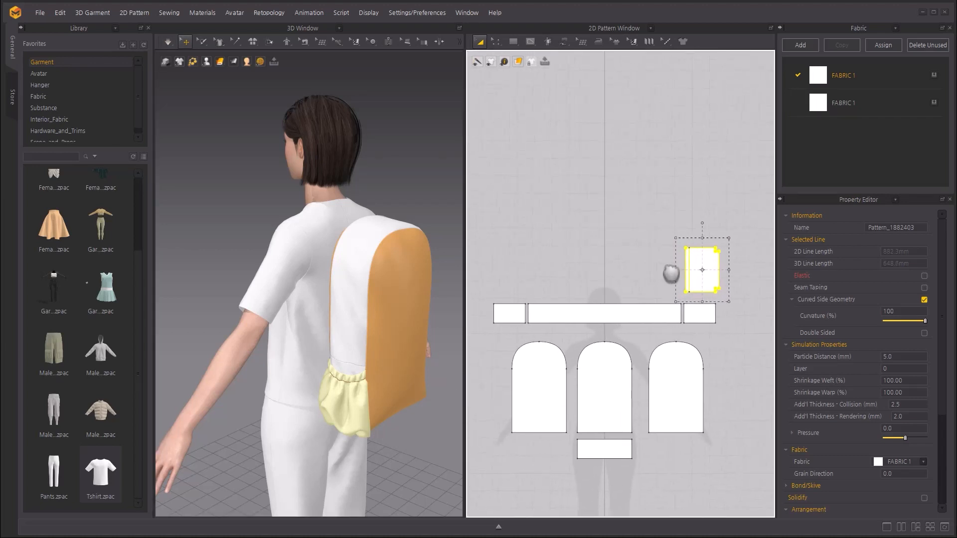
{"action": "right_click", "coordinate": [693, 258]}
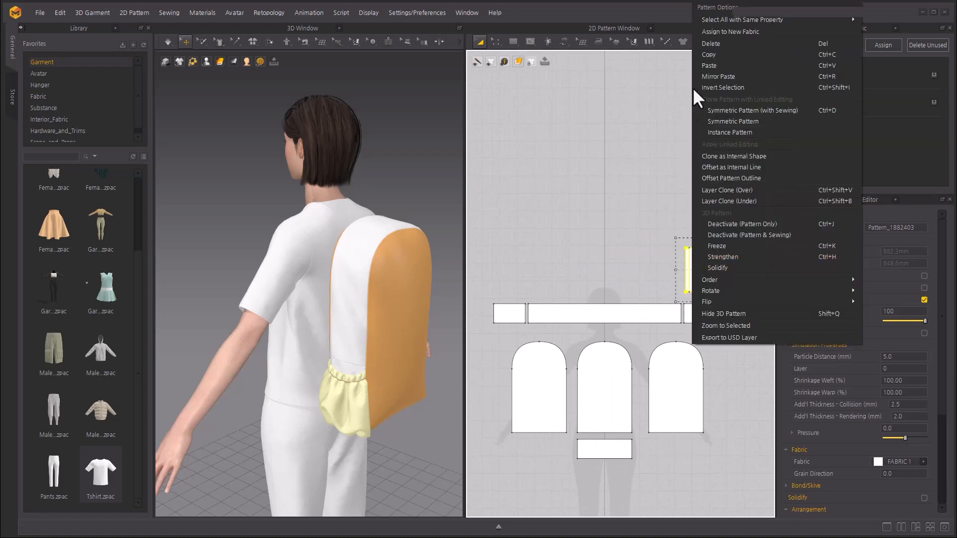
{"action": "left_click", "coordinate": [723, 56]}
{"action": "left_click", "coordinate": [701, 252]}
{"action": "right_click", "coordinate": [698, 254]}
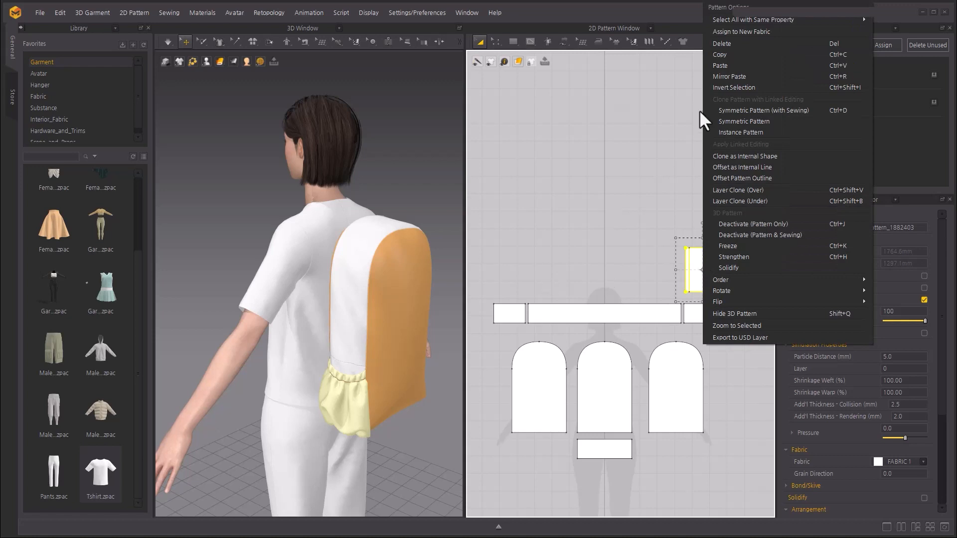
{"action": "left_click", "coordinate": [744, 77]}
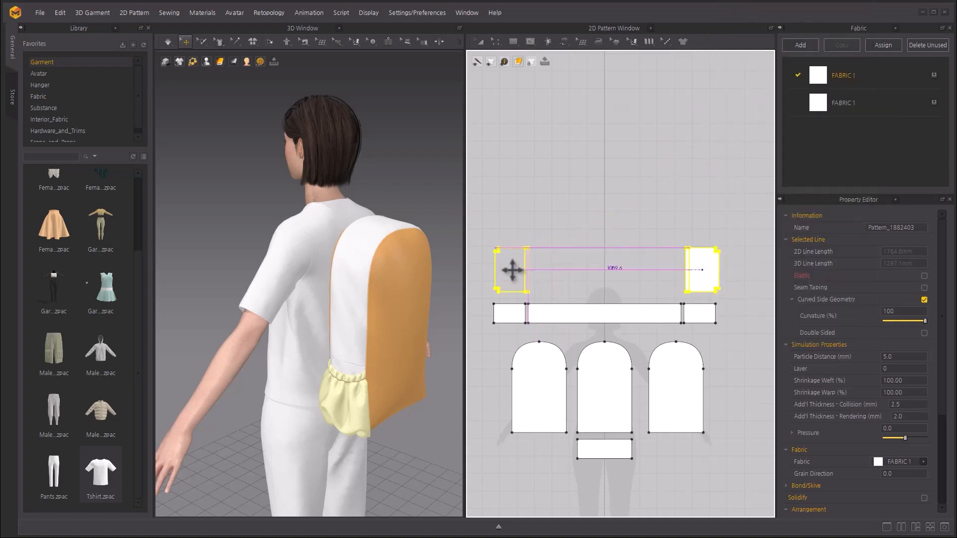
{"action": "left_click", "coordinate": [512, 270]}
Step: Sew the mirrored pocket piece's notched outer edge to the outer short edge of the gusset section below it using Free Sewing
{"action": "right_click_drag", "start_coordinate": [451, 408], "coordinate": [316, 373]}
{"action": "right_click_drag", "start_coordinate": [384, 437], "coordinate": [367, 452]}
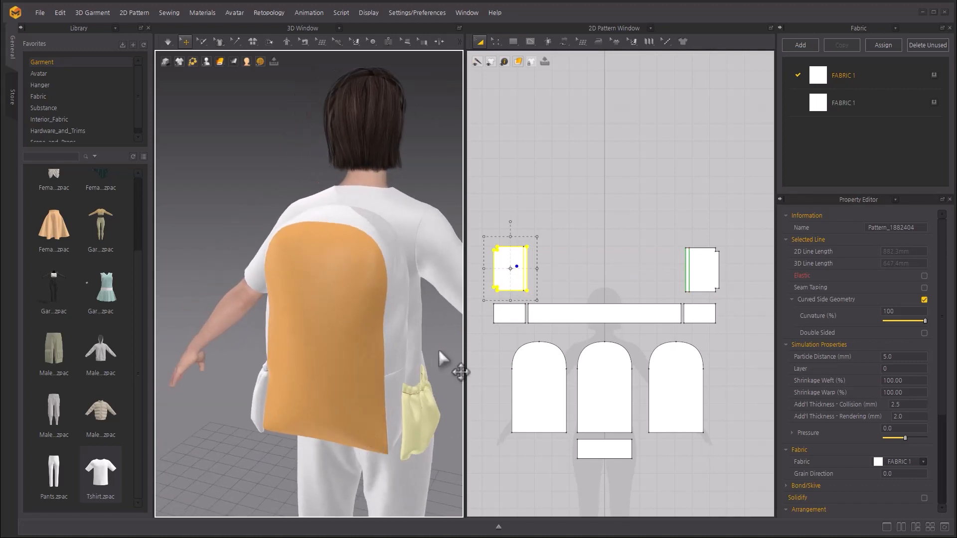
{"action": "left_click", "coordinate": [543, 245]}
{"action": "scroll", "coordinate": [547, 220], "scroll_direction": "up", "scroll_amount": 8}
{"action": "middle_click_drag", "start_coordinate": [545, 211], "coordinate": [759, 214]}
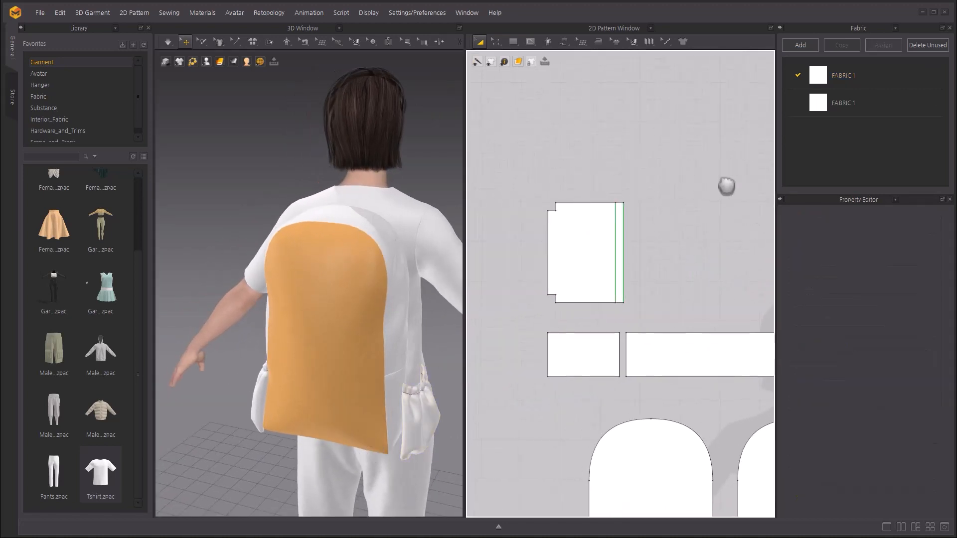
{"action": "left_click", "coordinate": [564, 41]}
{"action": "left_click", "coordinate": [612, 98]}
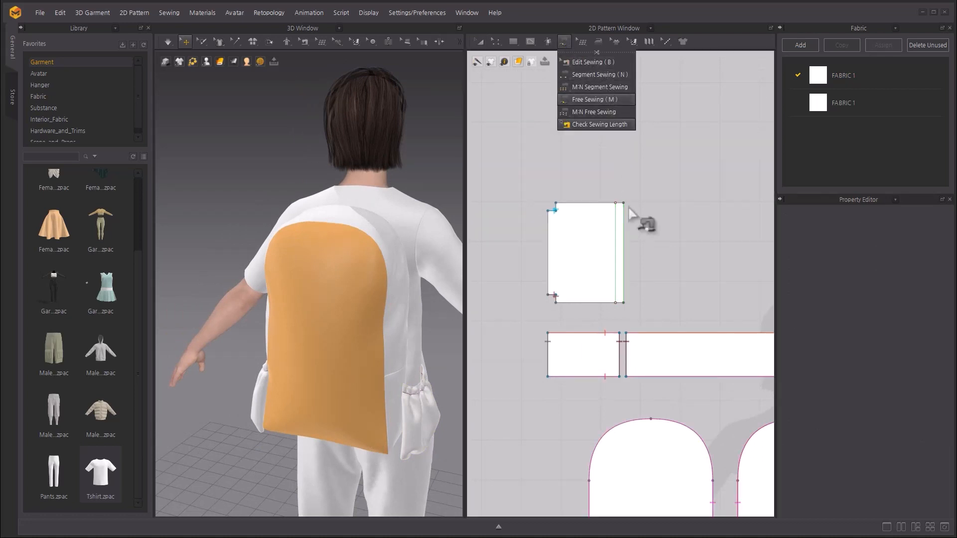
{"action": "left_click", "coordinate": [548, 296]}
{"action": "left_click", "coordinate": [549, 211]}
{"action": "left_click", "coordinate": [548, 377]}
{"action": "left_click", "coordinate": [548, 333]}
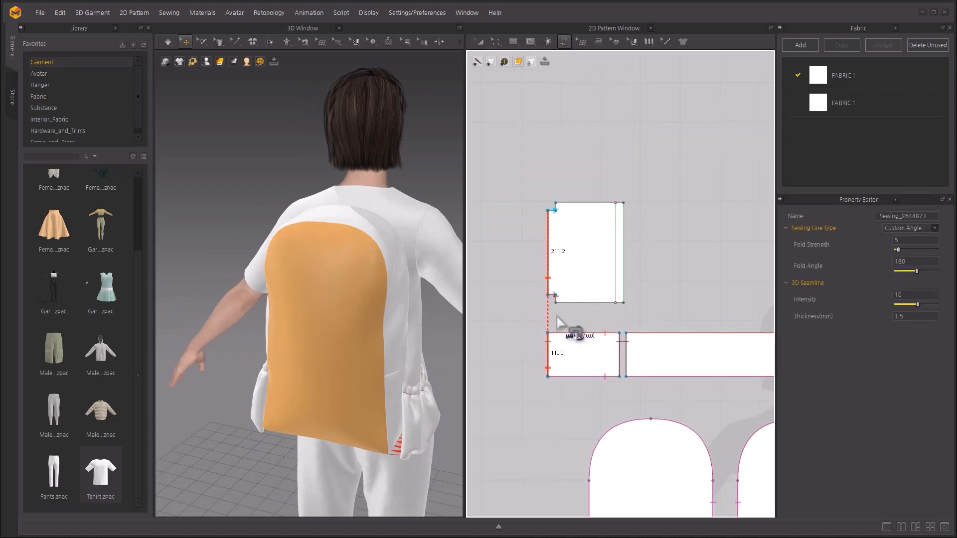
Step: Sew the mirrored pocket piece's lower and upper edges to the matching long edges of the gusset section below it
{"action": "left_click", "coordinate": [557, 305]}
{"action": "left_click", "coordinate": [550, 377]}
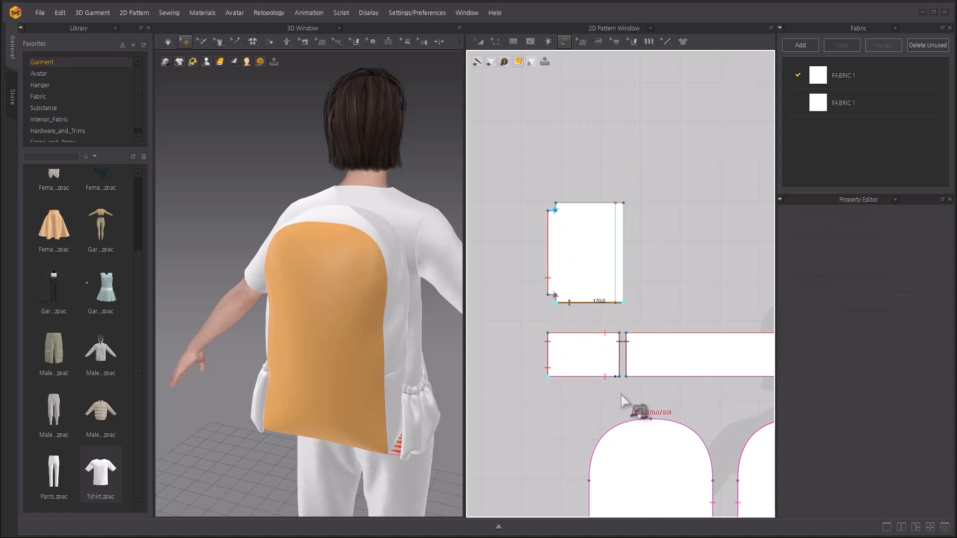
{"action": "scroll", "coordinate": [622, 399], "scroll_direction": "up", "scroll_amount": 3}
{"action": "left_click", "coordinate": [576, 425]}
{"action": "left_click", "coordinate": [522, 161]}
{"action": "left_click", "coordinate": [625, 160]}
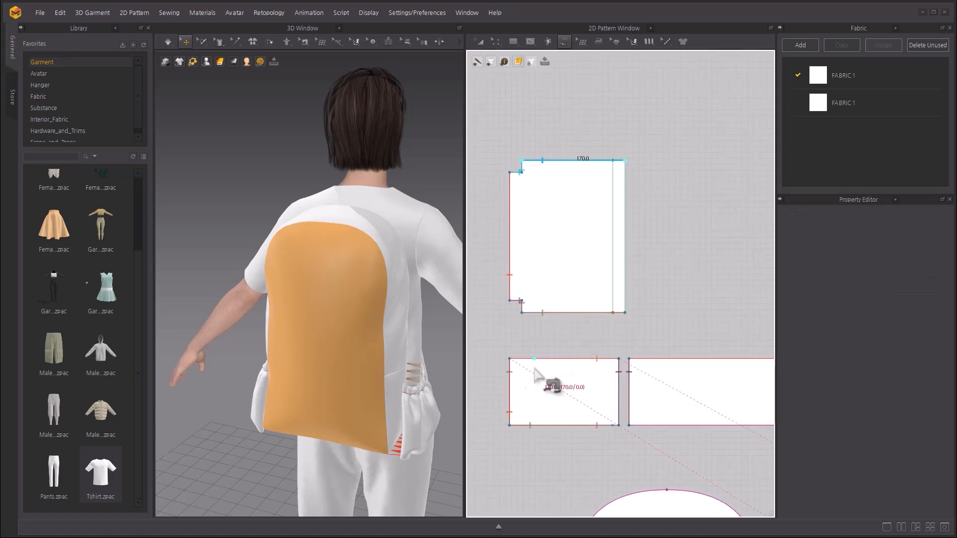
{"action": "left_click", "coordinate": [509, 358]}
{"action": "left_click", "coordinate": [619, 359]}
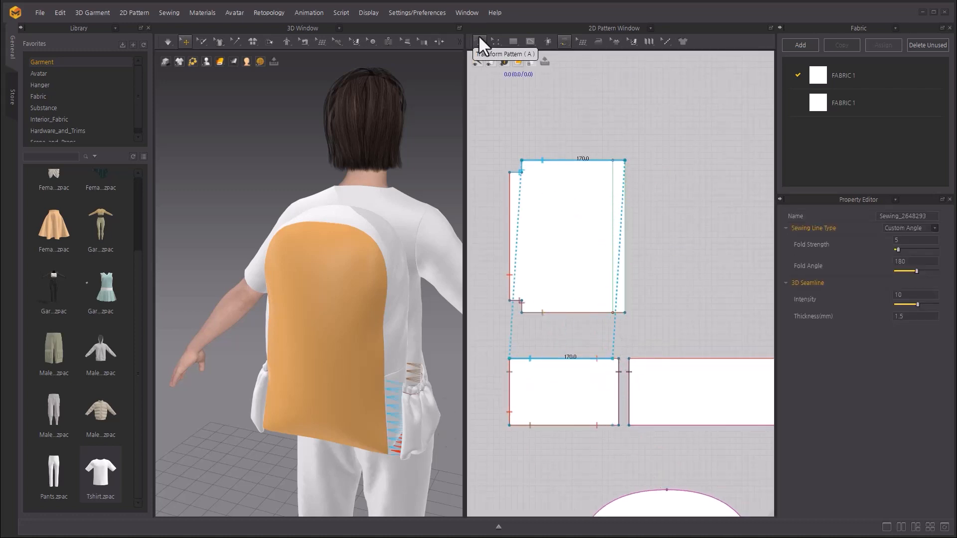
Step: Strengthen the mirrored pocket piece and simulate it onto the backpack's side
{"action": "left_click", "coordinate": [480, 40]}
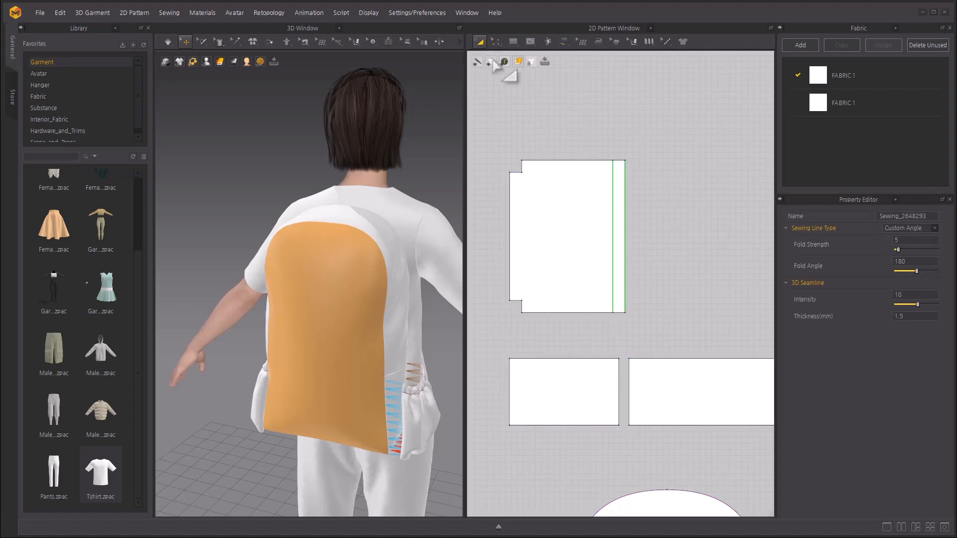
{"action": "left_click", "coordinate": [576, 240]}
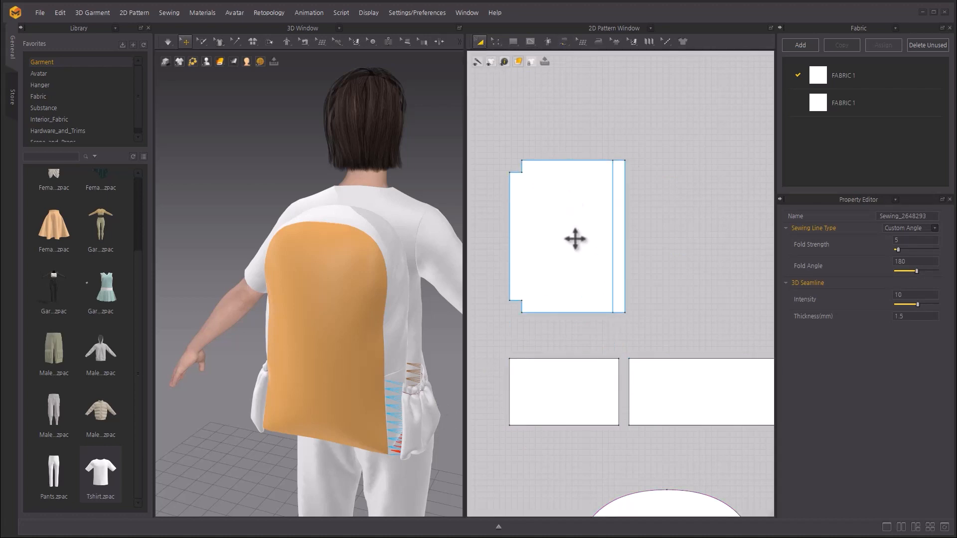
{"action": "left_click", "coordinate": [574, 238]}
{"action": "right_click", "coordinate": [569, 239]}
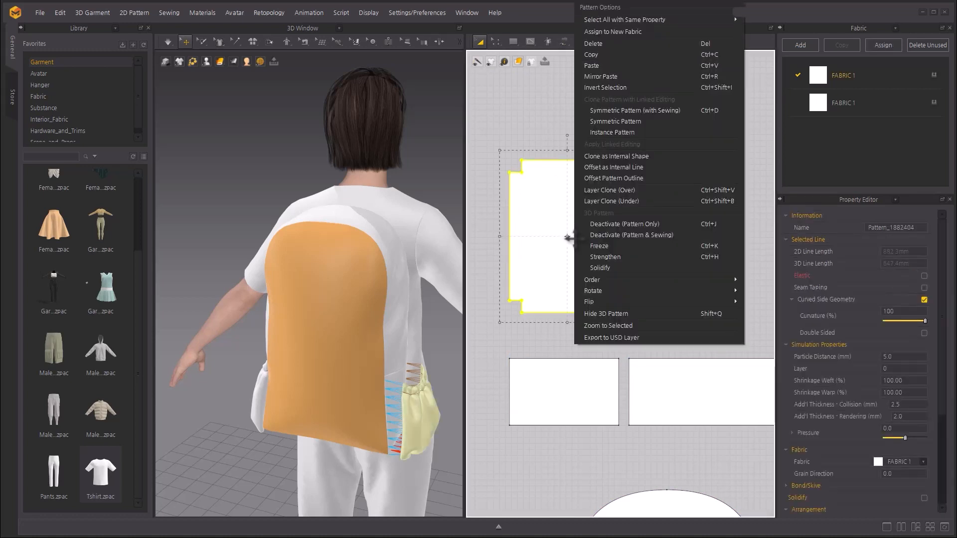
{"action": "left_click", "coordinate": [624, 258]}
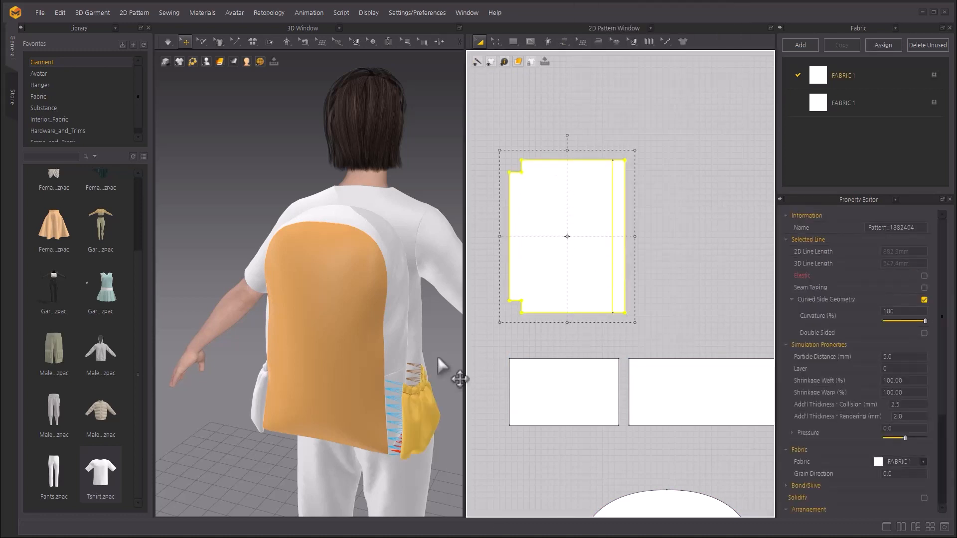
Step: Unstrengthen the attached mirrored pocket piece and stop the simulation
{"action": "right_click", "coordinate": [408, 405]}
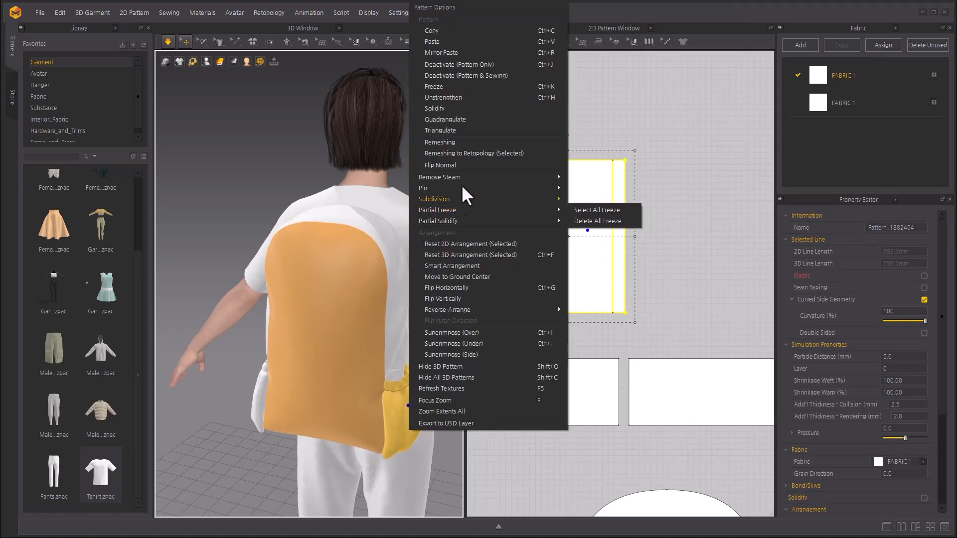
{"action": "left_click", "coordinate": [484, 98]}
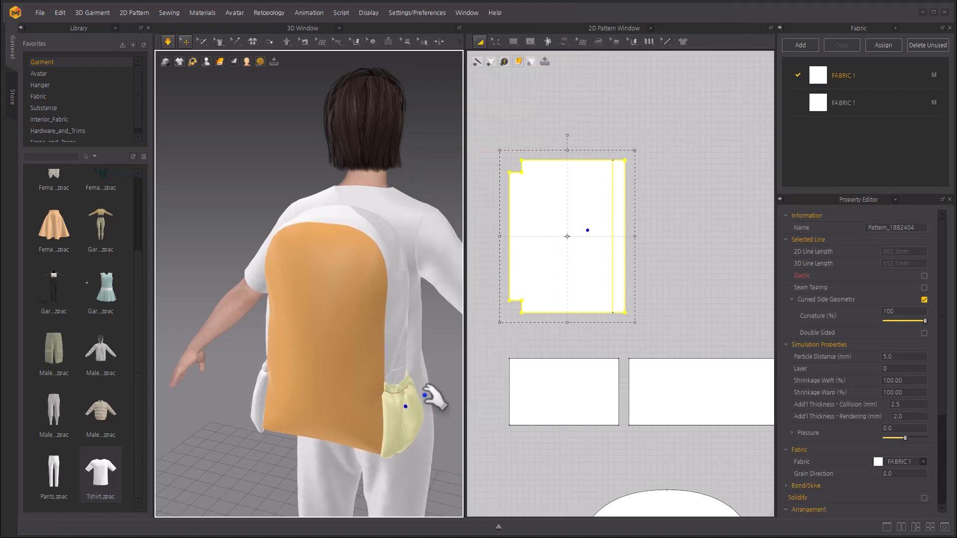
{"action": "right_click_drag", "start_coordinate": [413, 447], "coordinate": [364, 468]}
{"action": "right_click_drag", "start_coordinate": [324, 441], "coordinate": [468, 414]}
{"action": "left_click", "coordinate": [441, 355]}
{"action": "key", "text": "space"}
Step: Cut and sew both pocket pieces along their elastic internal lines to separate the opening edges as strips
{"action": "scroll", "coordinate": [684, 218], "scroll_direction": "down", "scroll_amount": 7}
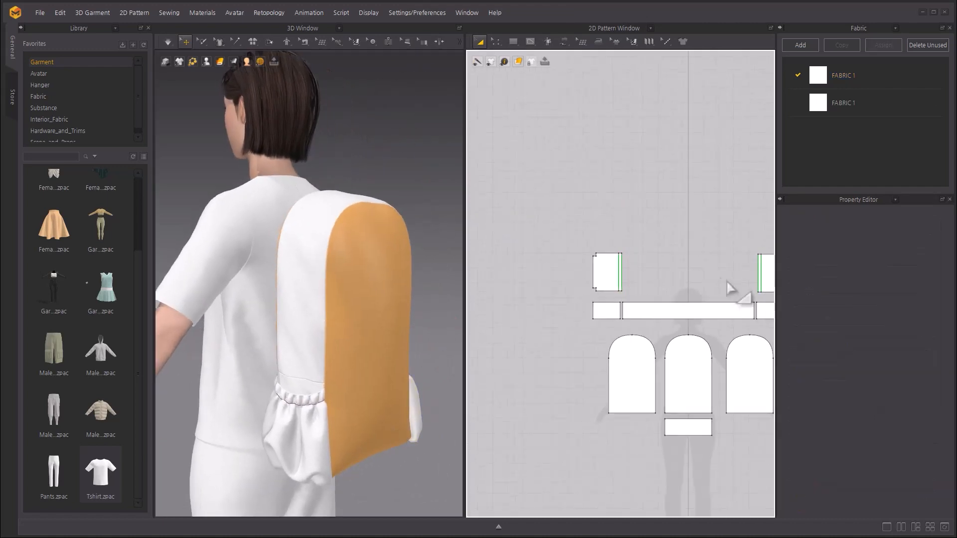
{"action": "middle_click_drag", "start_coordinate": [726, 283], "coordinate": [643, 289]}
{"action": "scroll", "coordinate": [577, 274], "scroll_direction": "up", "scroll_amount": 3}
{"action": "middle_click_drag", "start_coordinate": [577, 274], "coordinate": [593, 277]}
{"action": "left_click", "coordinate": [495, 42]}
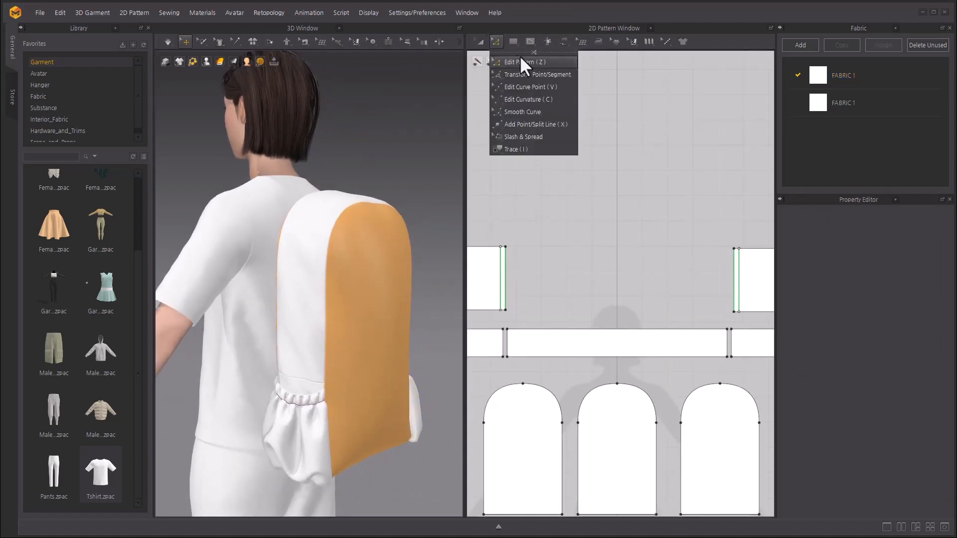
{"action": "left_click", "coordinate": [528, 67]}
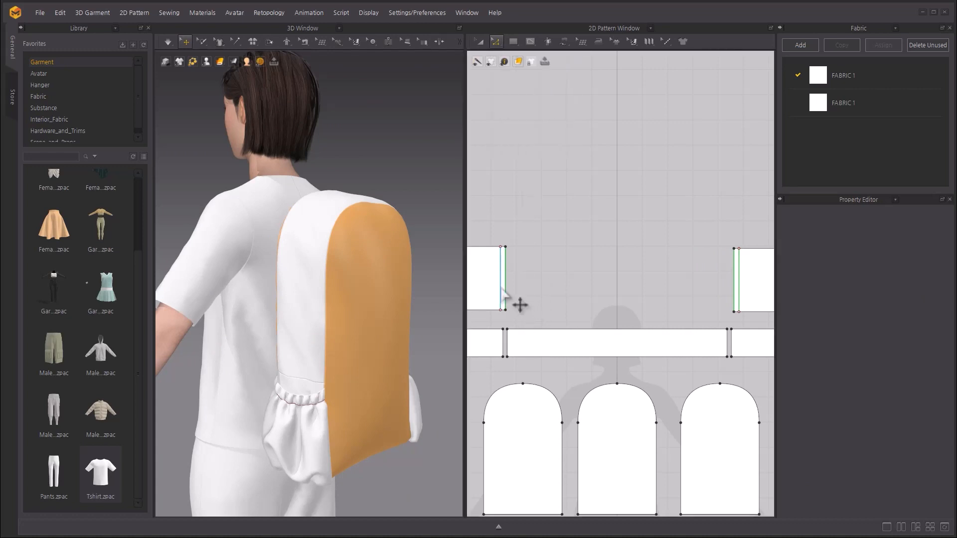
{"action": "left_click", "coordinate": [500, 285]}
{"action": "left_click", "coordinate": [525, 294]}
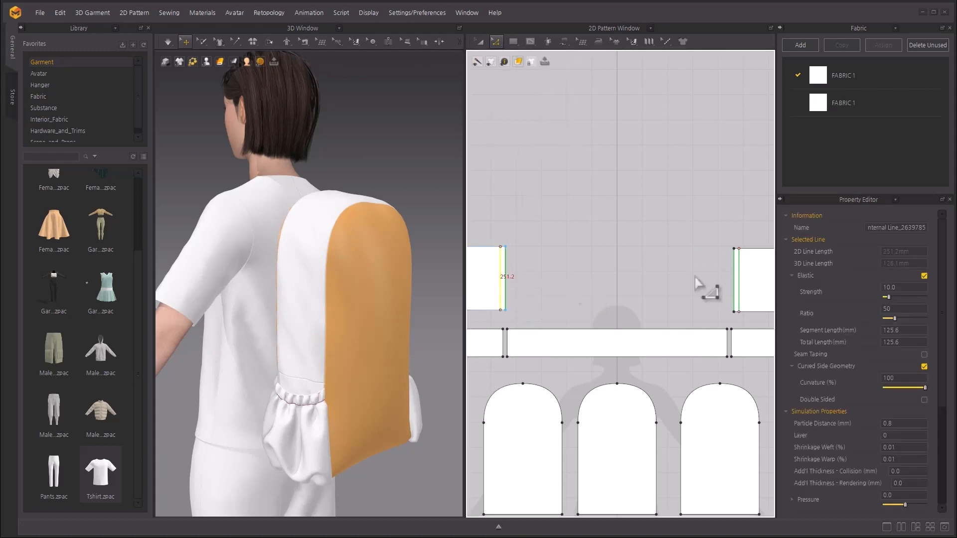
{"action": "left_click", "coordinate": [740, 271], "text": "shift"}
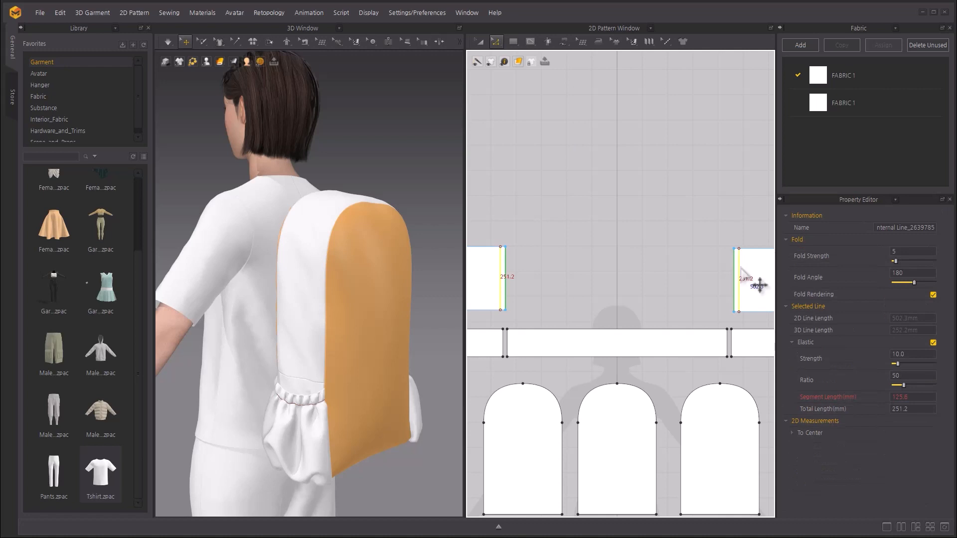
{"action": "right_click", "coordinate": [743, 273]}
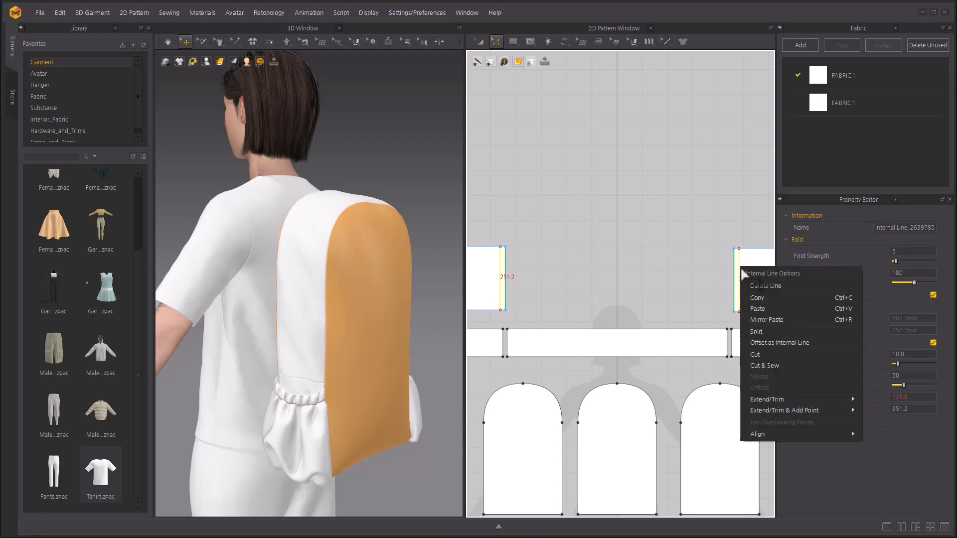
{"action": "left_click", "coordinate": [782, 364]}
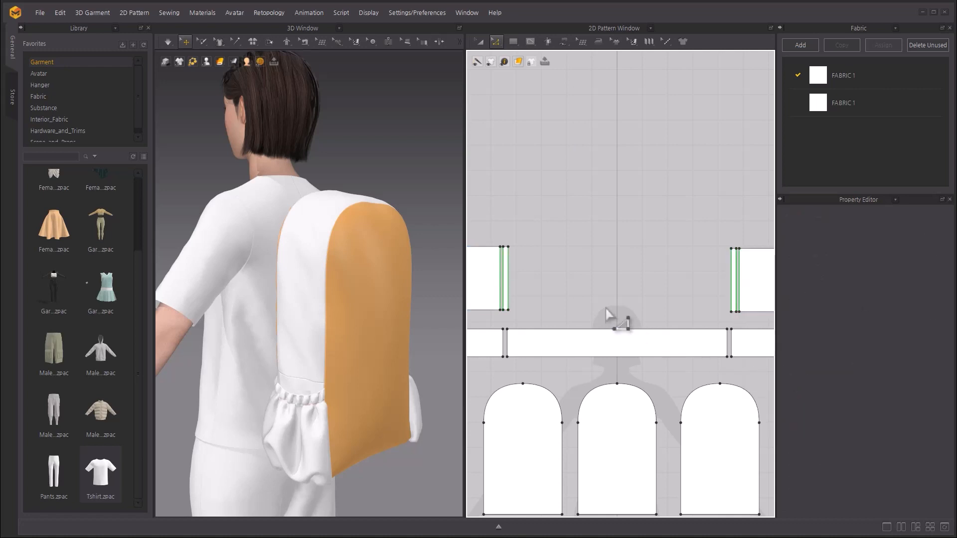
Step: Simulate the garment with the cut and sewn pocket strips, and stop the simulation
{"action": "key", "text": "q"}
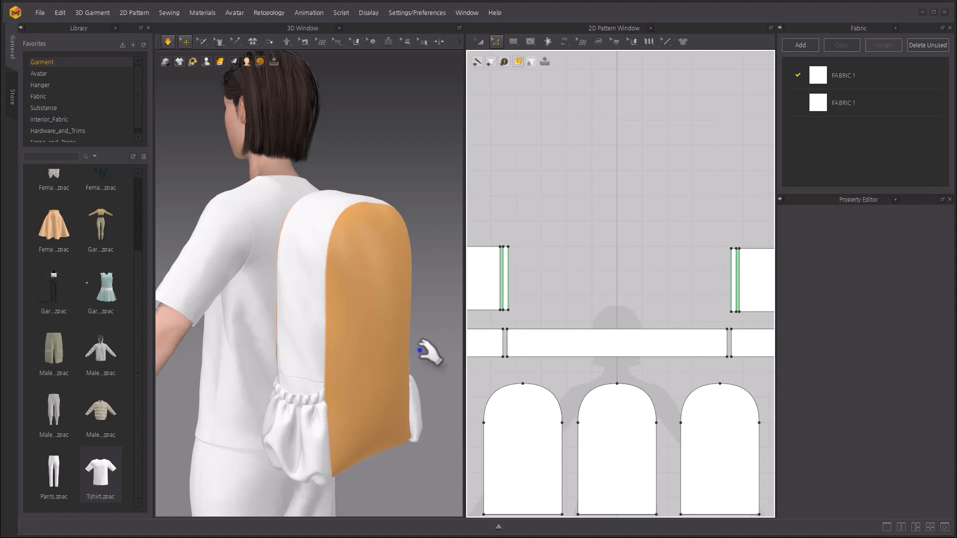
{"action": "mouse_move", "coordinate": [424, 351]}
{"action": "right_mouse_down"}
{"action": "mouse_move", "coordinate": [310, 344]}
{"action": "mouse_move", "coordinate": [428, 349]}
{"action": "right_mouse_up"}
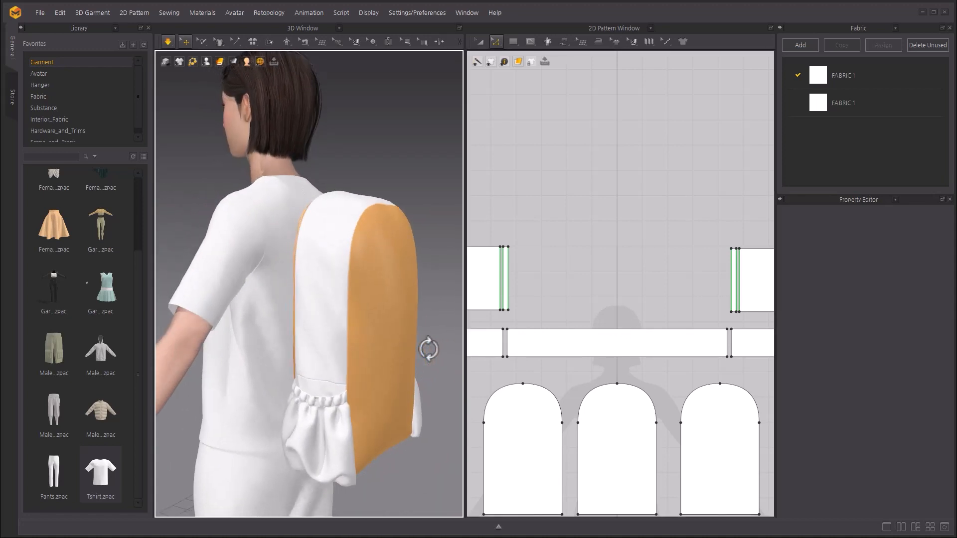
{"action": "key", "text": "space"}
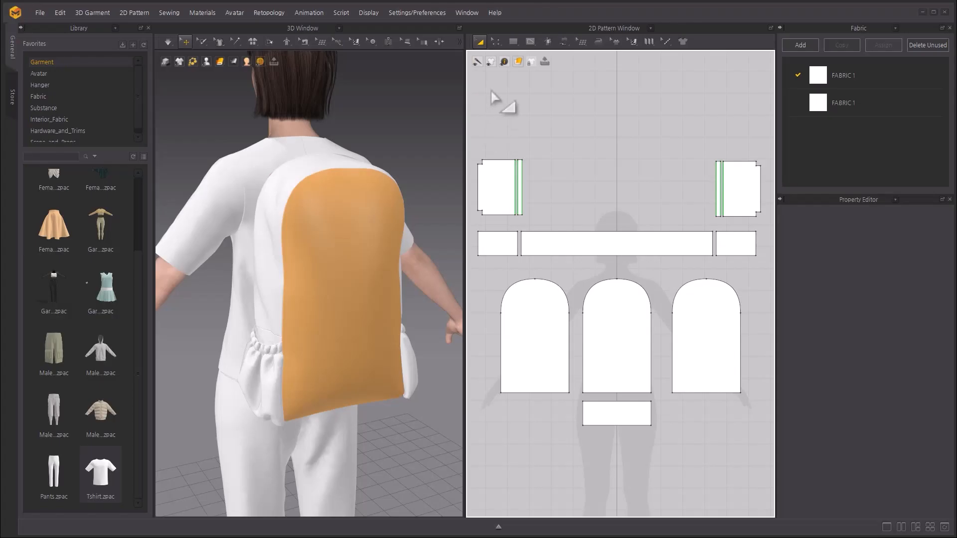
Step: Offset the outer panel's bottom edge as an internal line at 70 mm, and cut and sew the panel along it
{"action": "left_click", "coordinate": [493, 43]}
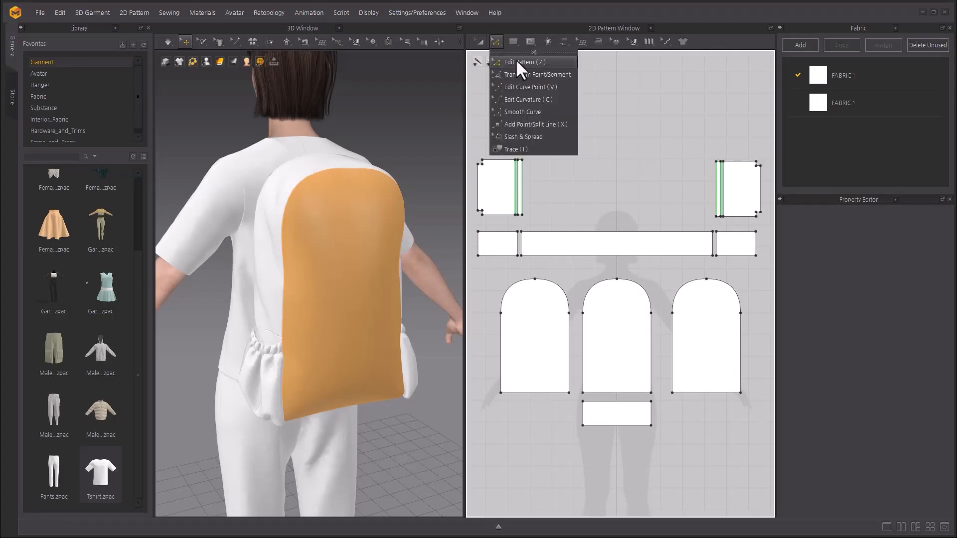
{"action": "left_click", "coordinate": [516, 59]}
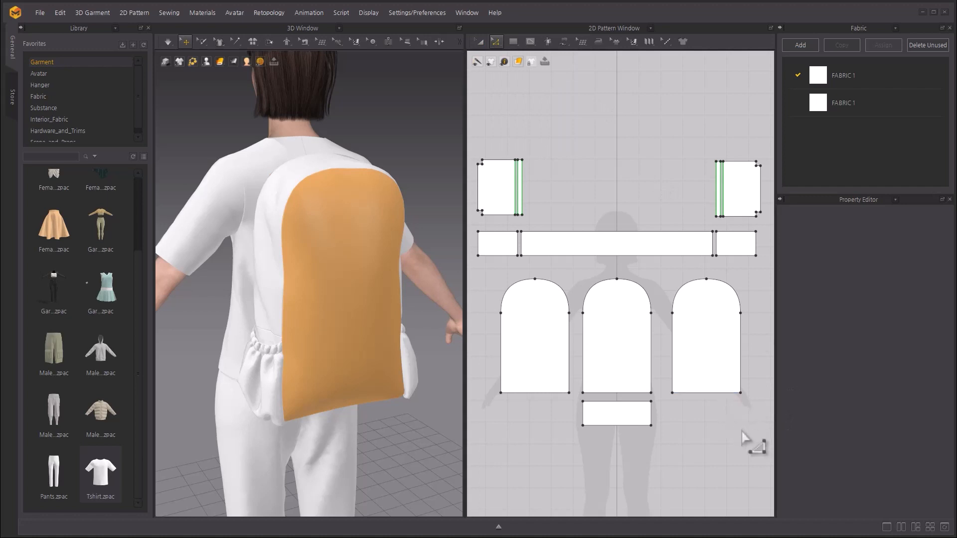
{"action": "scroll", "coordinate": [743, 441], "scroll_direction": "up", "scroll_amount": 6}
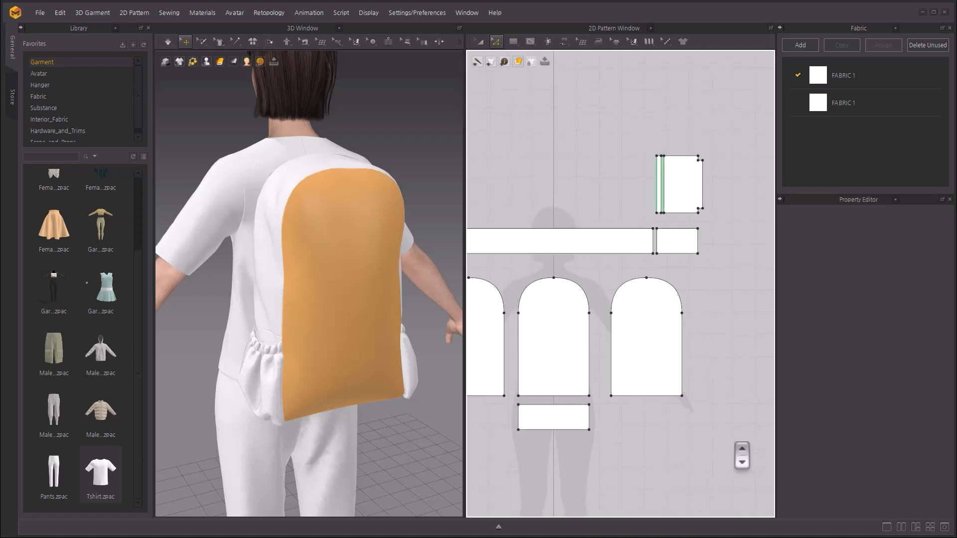
{"action": "scroll", "coordinate": [743, 420], "scroll_direction": "up", "scroll_amount": 4}
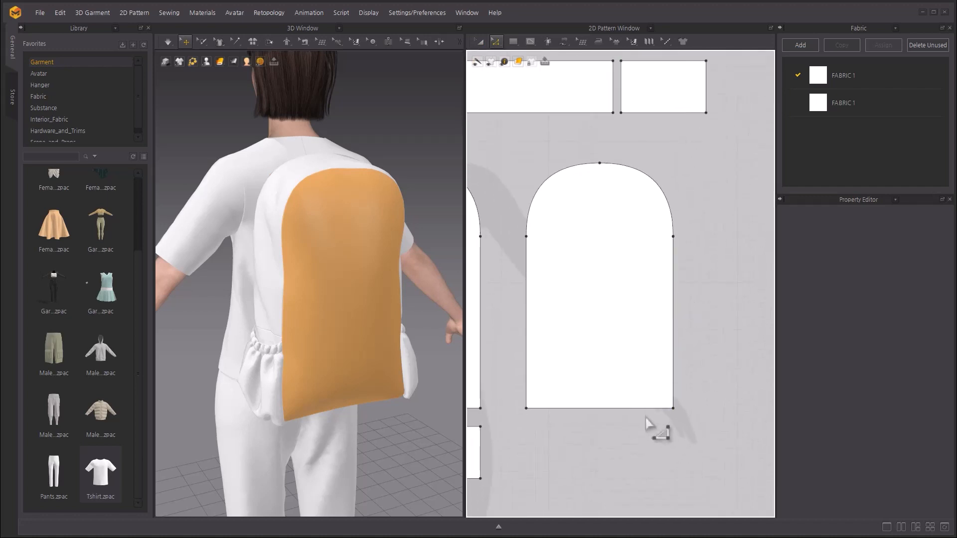
{"action": "left_click", "coordinate": [632, 412]}
{"action": "right_click", "coordinate": [631, 412]}
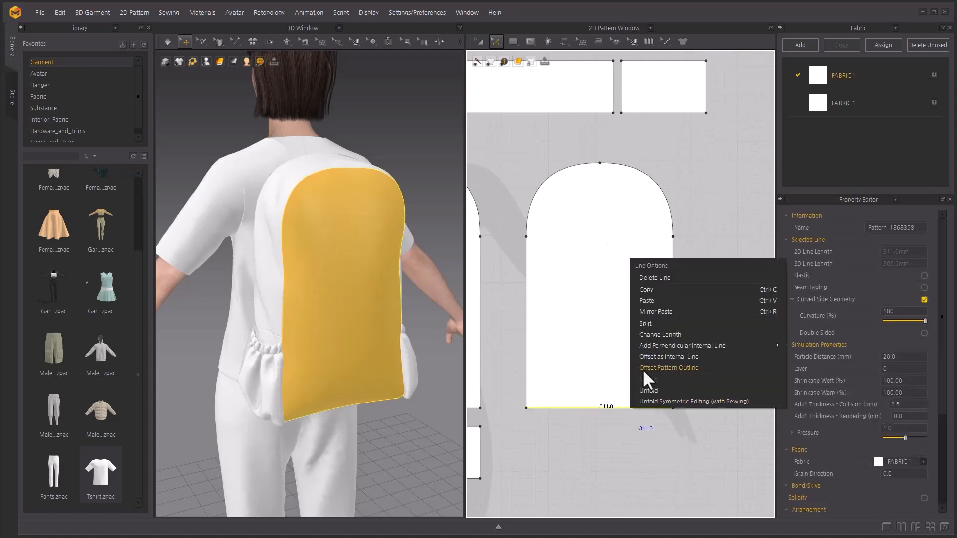
{"action": "left_click", "coordinate": [654, 359]}
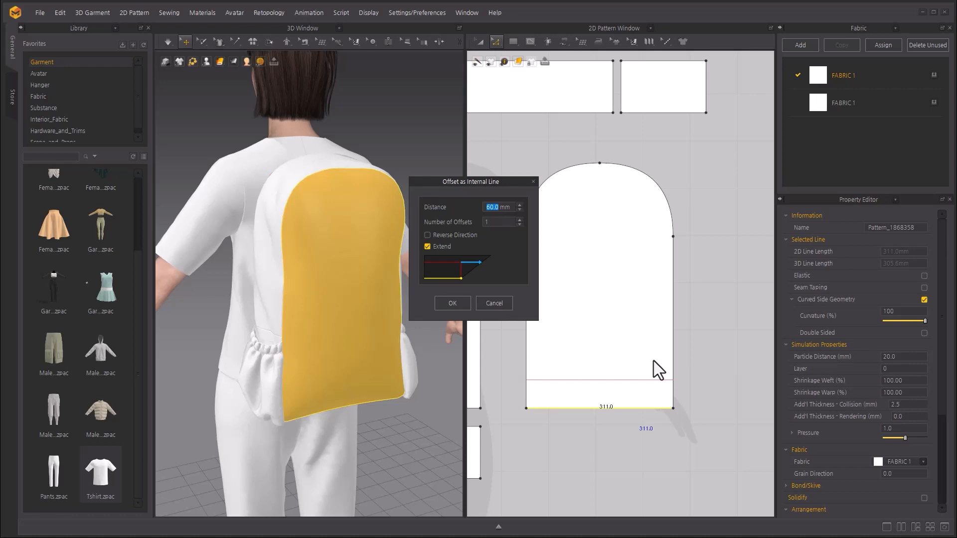
{"action": "type", "text": "70"}
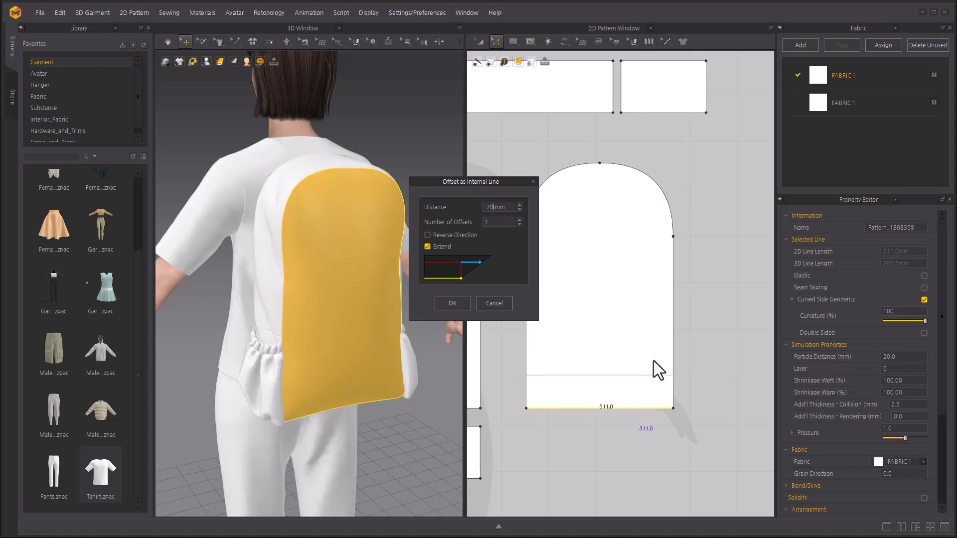
{"action": "left_click", "coordinate": [459, 306]}
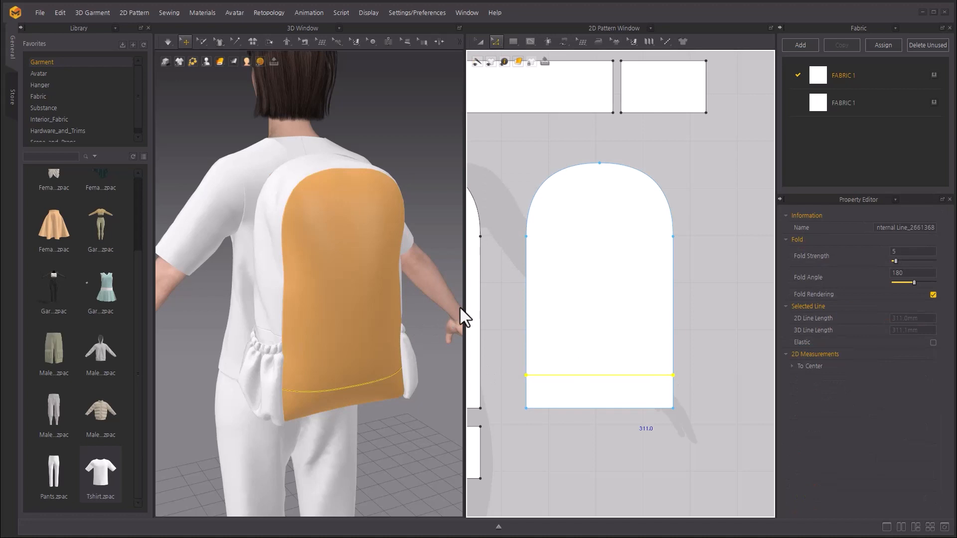
{"action": "right_click", "coordinate": [591, 379]}
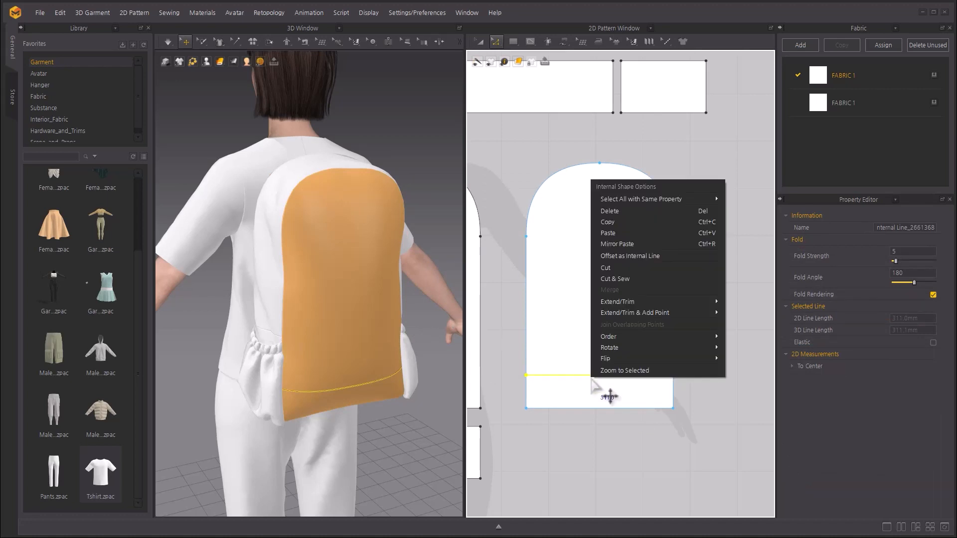
{"action": "left_click", "coordinate": [627, 282]}
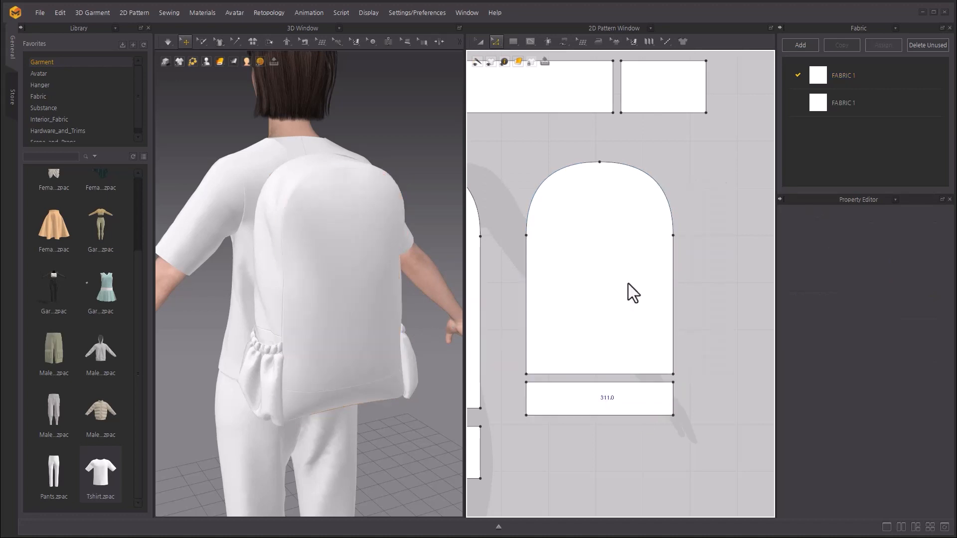
Step: Offset the bottom edge of the large arched piece as an internal line at 160 mm, and cut and sew along it
{"action": "left_click", "coordinate": [645, 376]}
{"action": "right_click", "coordinate": [646, 377]}
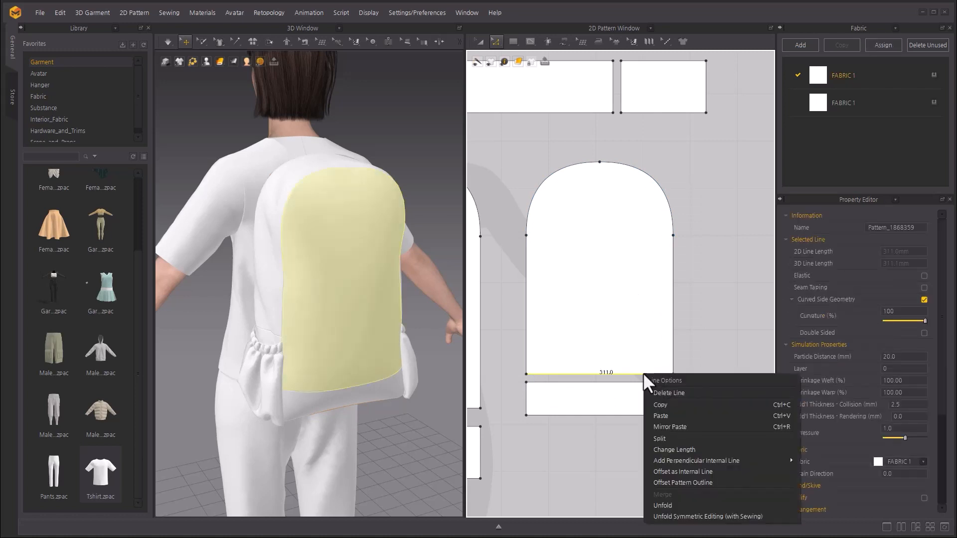
{"action": "left_click", "coordinate": [722, 469]}
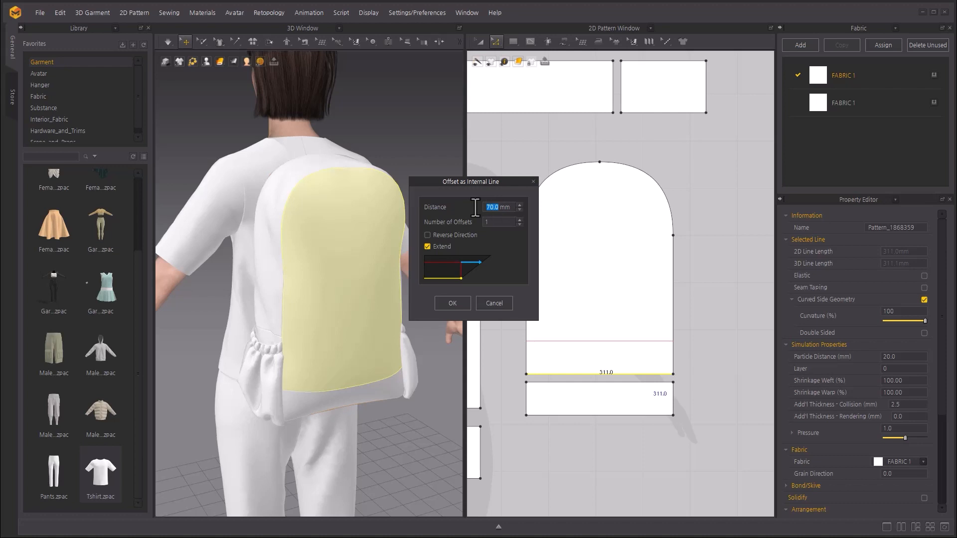
{"action": "key", "text": "BackSpace"}
{"action": "type", "text": "160"}
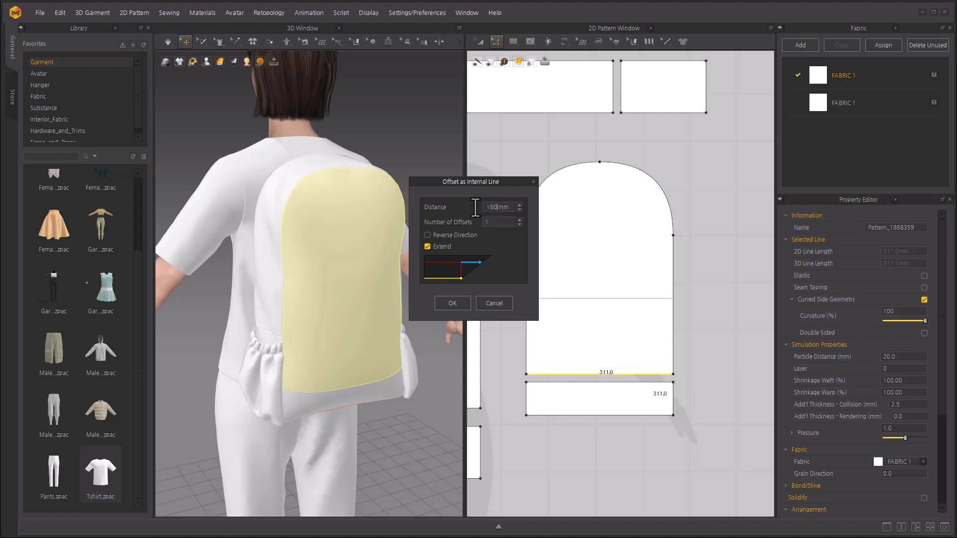
{"action": "left_click", "coordinate": [466, 299]}
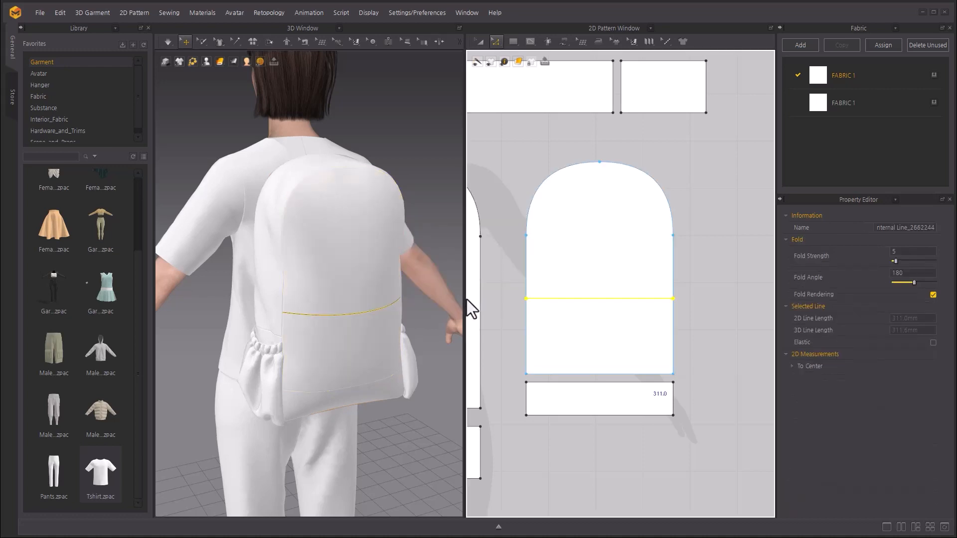
{"action": "right_click", "coordinate": [630, 303]}
{"action": "left_click", "coordinate": [695, 403]}
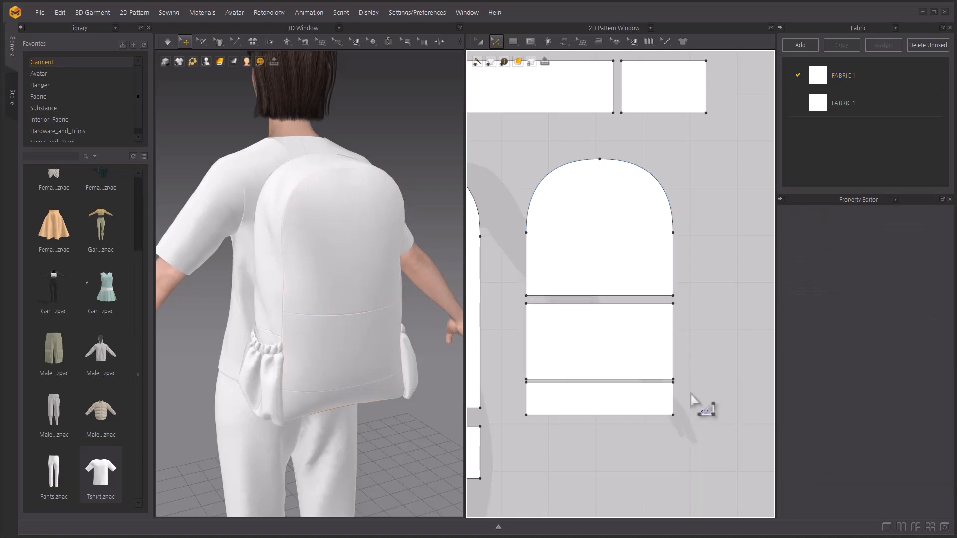
Step: Offset the remaining arched piece's bottom edge as an internal line at 40 mm, and cut and sew along it
{"action": "left_click", "coordinate": [653, 297]}
{"action": "right_click", "coordinate": [646, 302]}
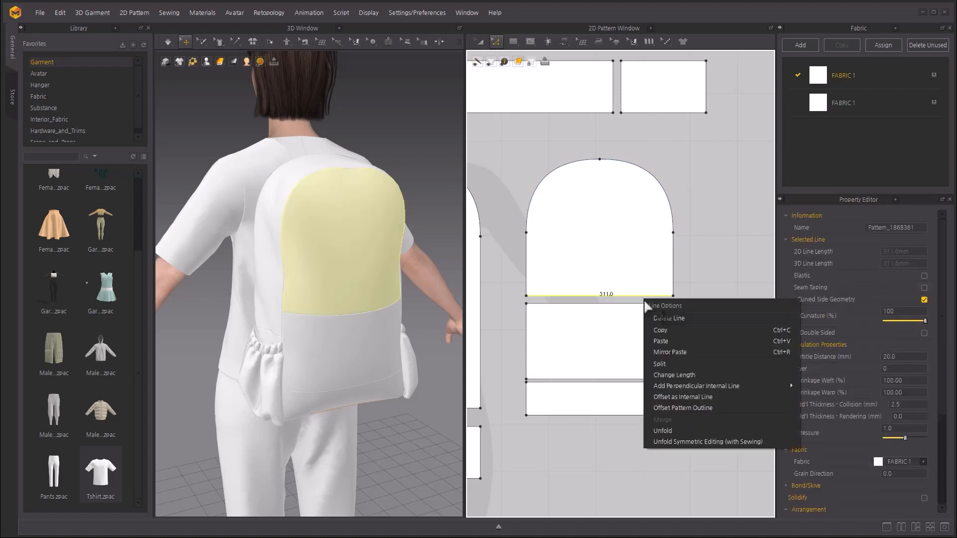
{"action": "left_click", "coordinate": [710, 393]}
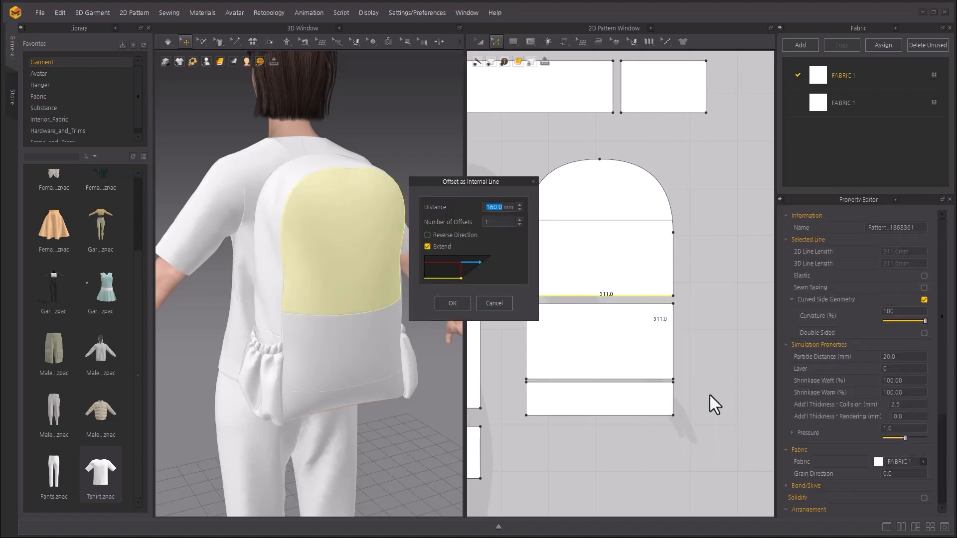
{"action": "type", "text": "40"}
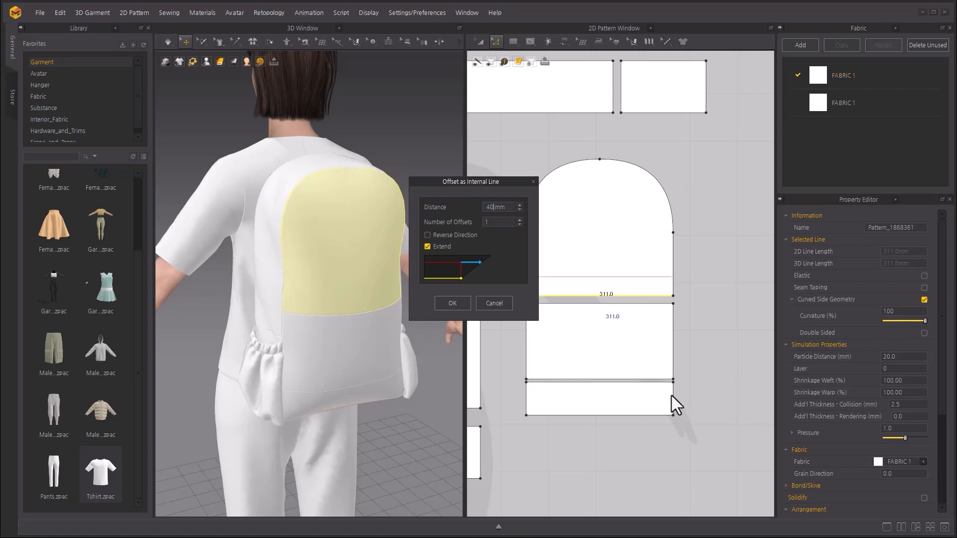
{"action": "left_click", "coordinate": [467, 301]}
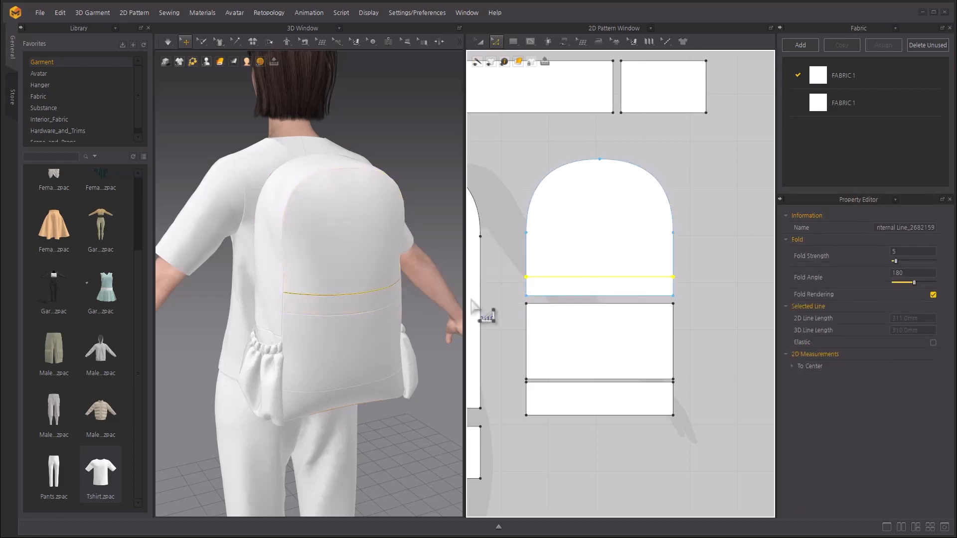
{"action": "right_click", "coordinate": [570, 284]}
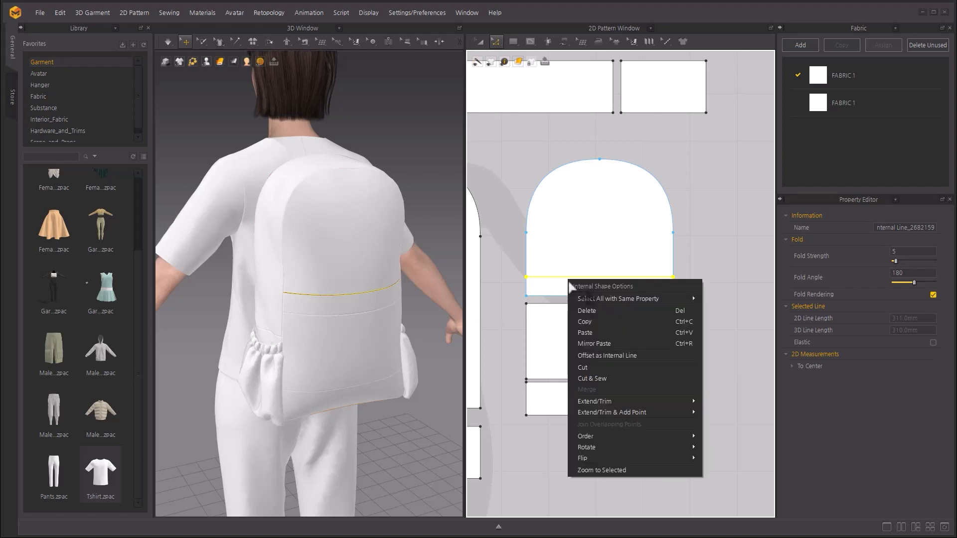
{"action": "left_click", "coordinate": [616, 378]}
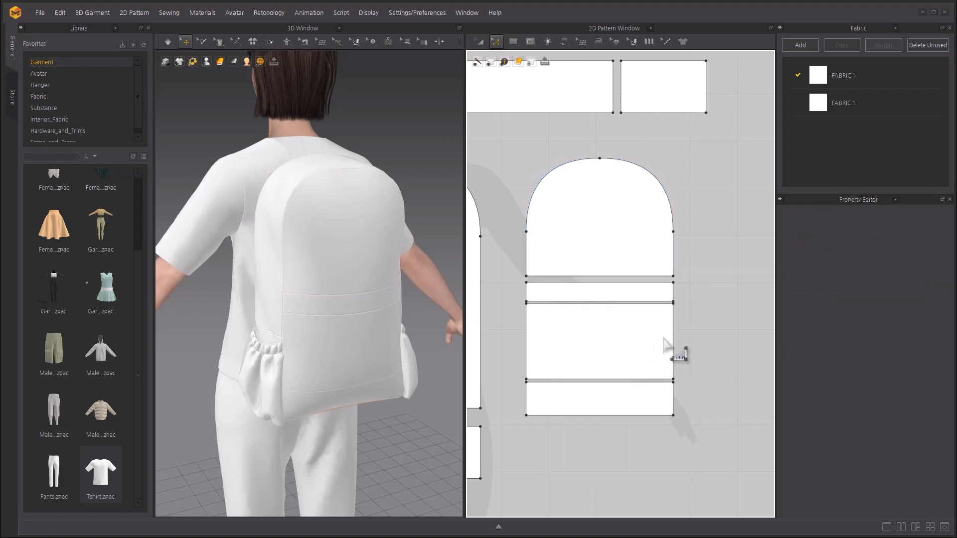
Step: Copy the narrow strip directly below the outer panel's arched piece and paste it beside the panel
{"action": "left_click", "coordinate": [479, 41]}
{"action": "left_click", "coordinate": [643, 291]}
{"action": "right_click", "coordinate": [643, 291]}
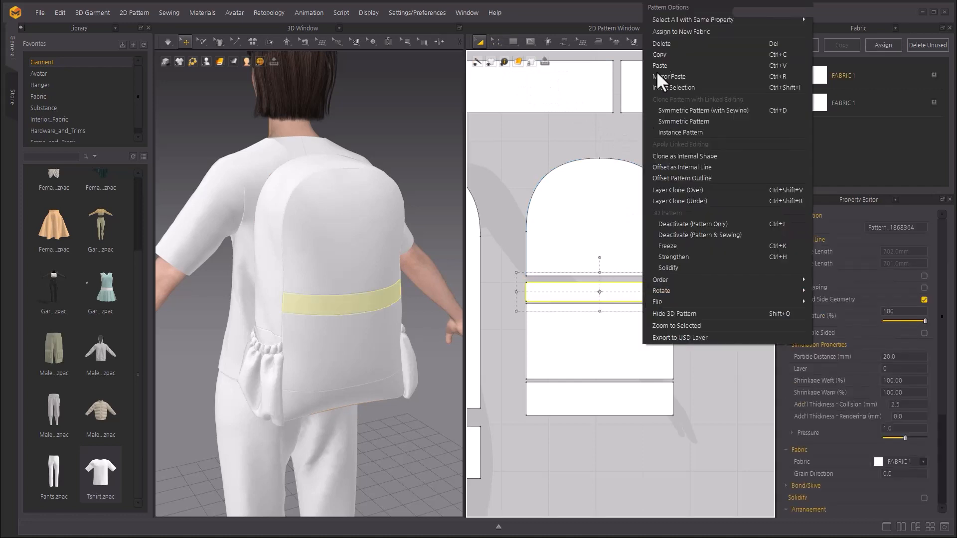
{"action": "left_click", "coordinate": [665, 54]}
{"action": "right_click", "coordinate": [704, 277]}
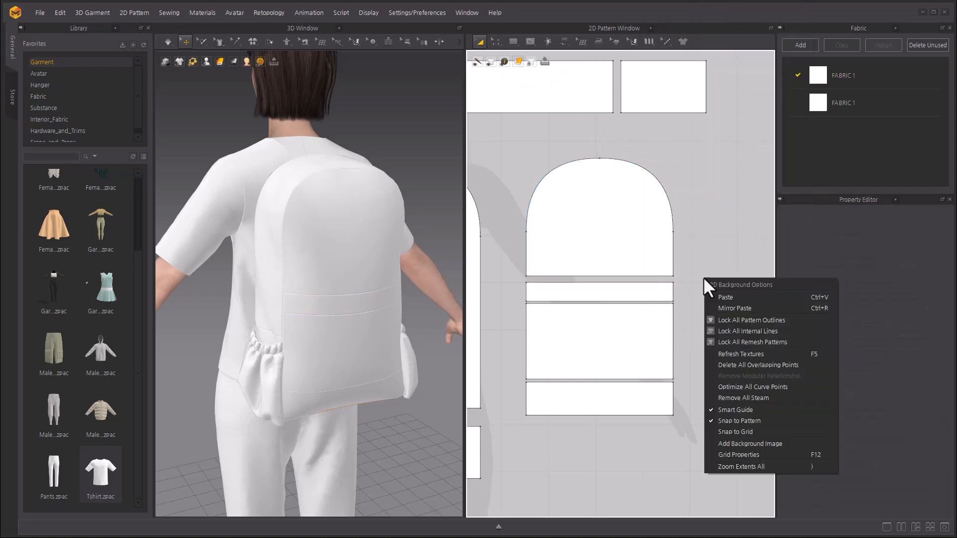
Step: Paste a copy of the narrow front strip beside the front panels and place it over the matching strip on the 3D backpack
{"action": "left_click", "coordinate": [725, 298]}
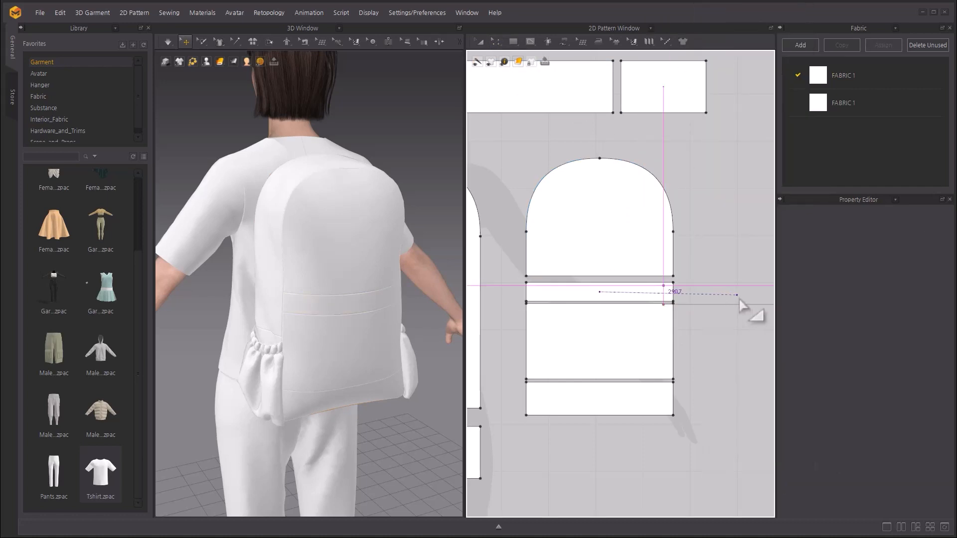
{"action": "left_click", "coordinate": [774, 297]}
{"action": "middle_click_drag", "start_coordinate": [720, 221], "coordinate": [608, 218]}
{"action": "left_click", "coordinate": [209, 325]}
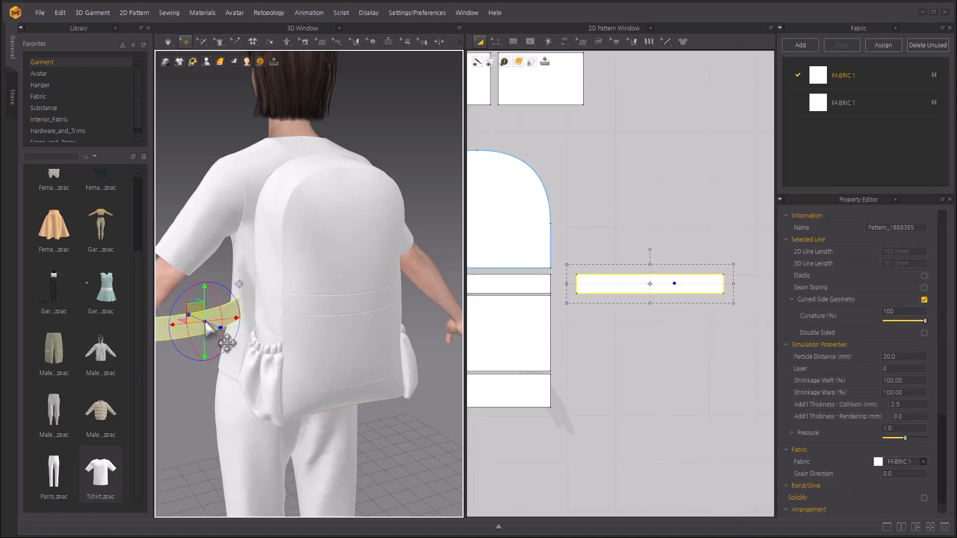
{"action": "left_click_drag", "start_coordinate": [228, 337], "coordinate": [385, 268]}
{"action": "left_click", "coordinate": [605, 234]}
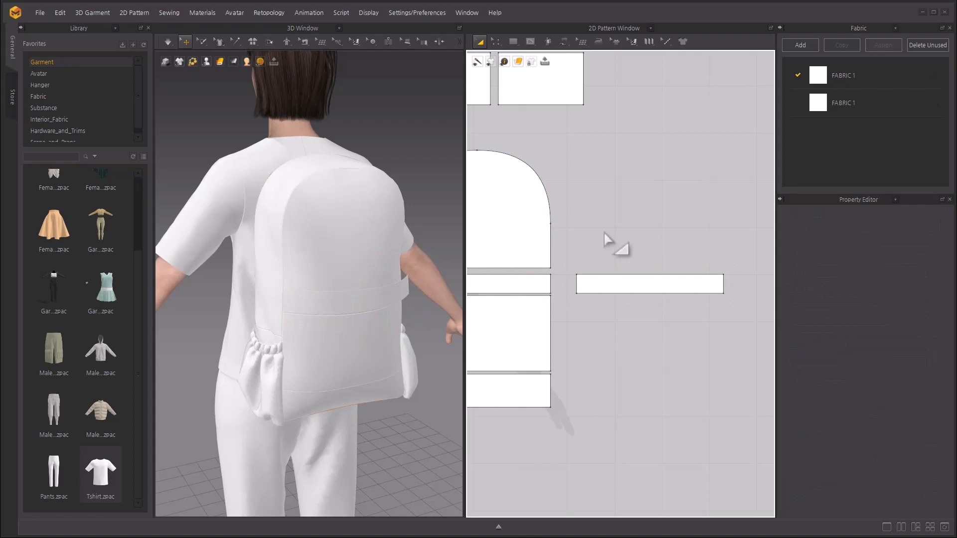
Step: Move the copied strip's lower edge outward by 10 mm with Edit Pattern
{"action": "left_click", "coordinate": [498, 41]}
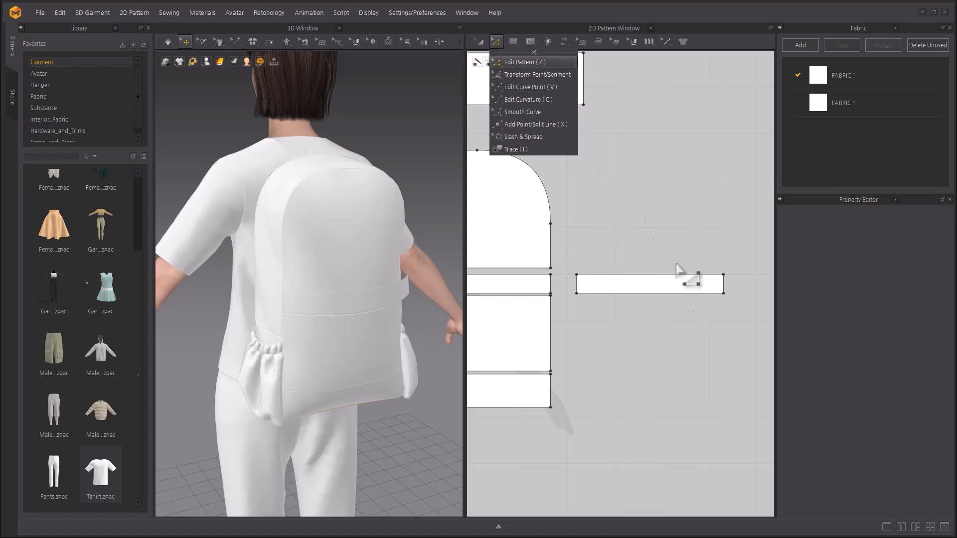
{"action": "left_click", "coordinate": [682, 295]}
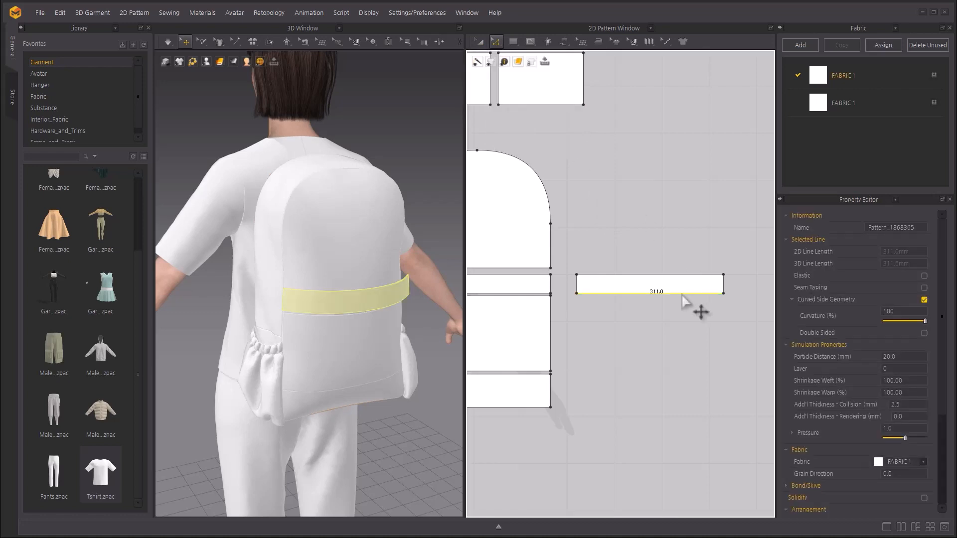
{"action": "left_click_drag", "start_coordinate": [682, 300], "coordinate": [683, 304]}
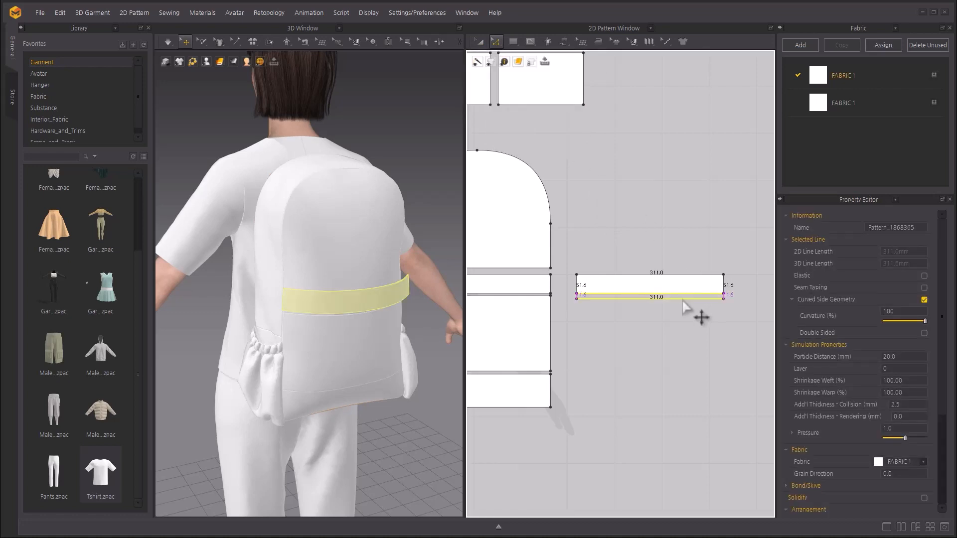
{"action": "right_click", "coordinate": [682, 301]}
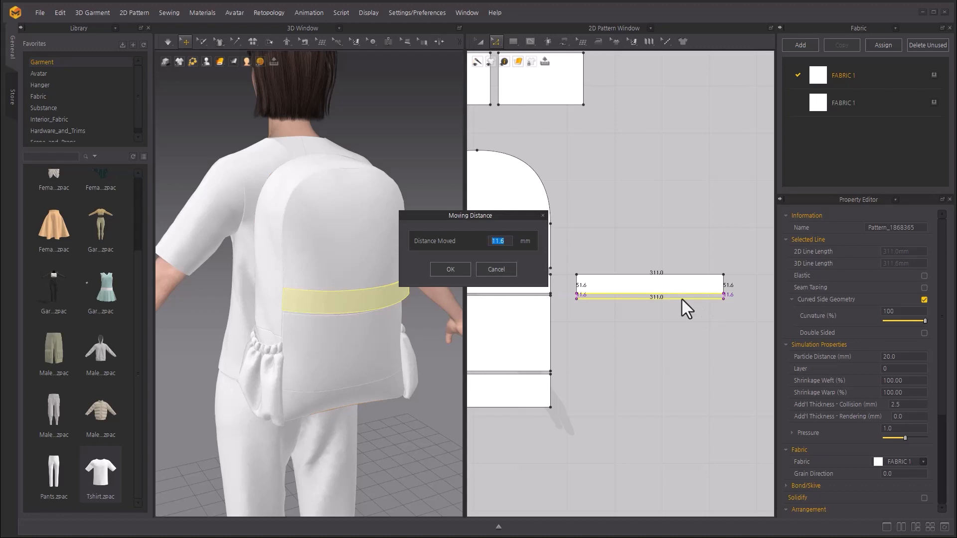
{"action": "type", "text": "10"}
{"action": "left_click", "coordinate": [457, 269]}
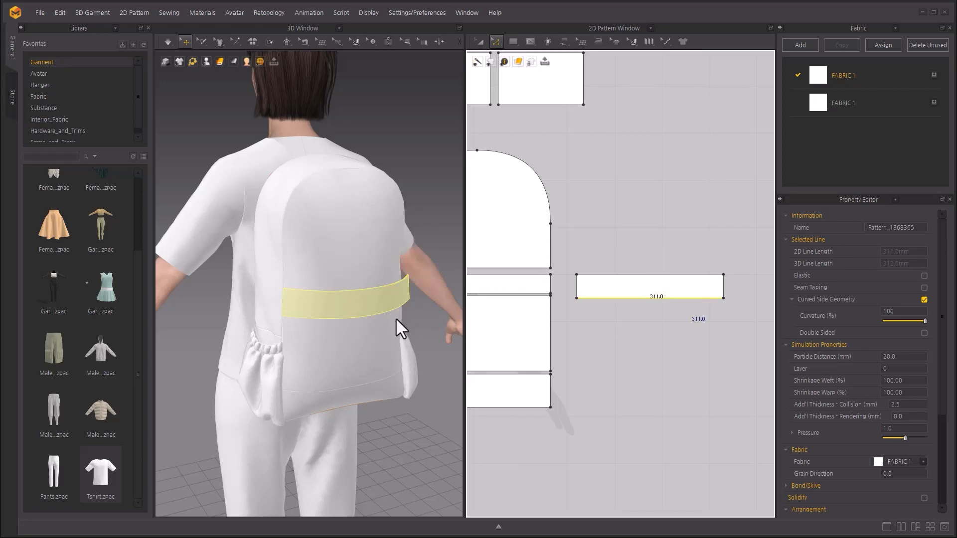
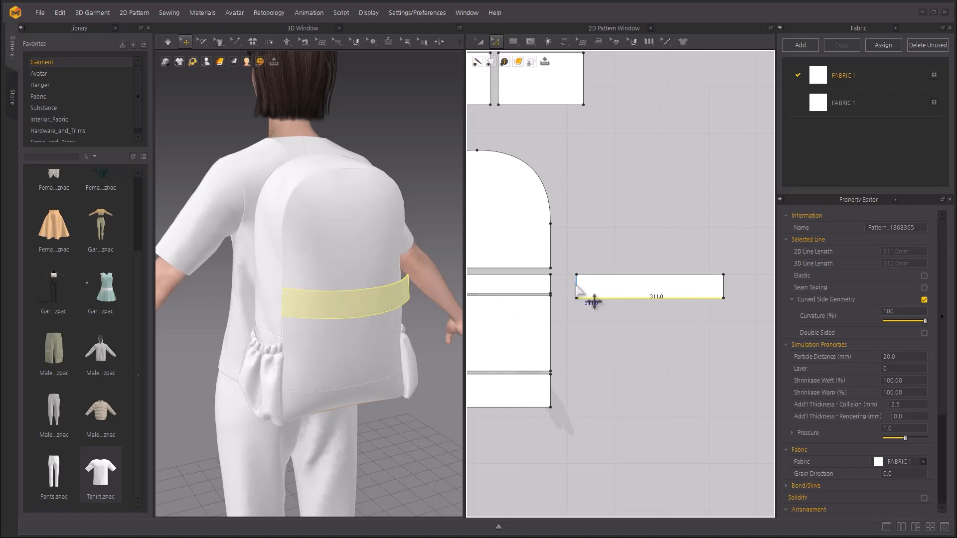
Step: Offset the copied strip's upper and side outlines outward by 10 mm with unfilled corners
{"action": "right_click", "coordinate": [724, 297]}
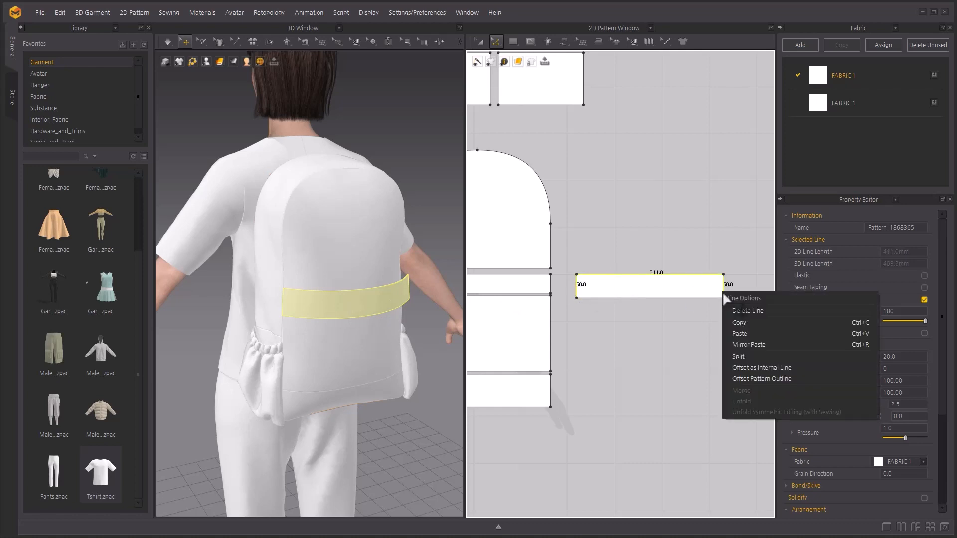
{"action": "left_click", "coordinate": [782, 379]}
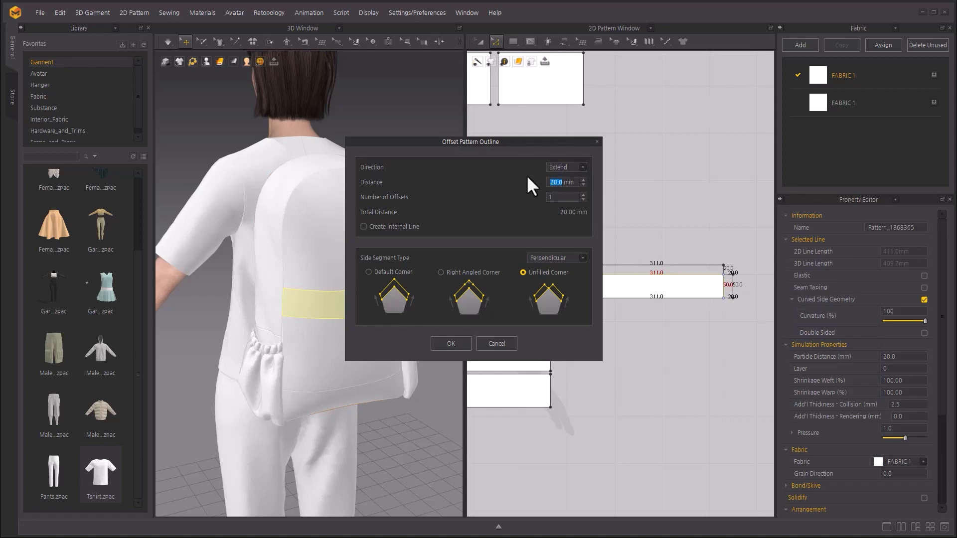
{"action": "type", "text": "10"}
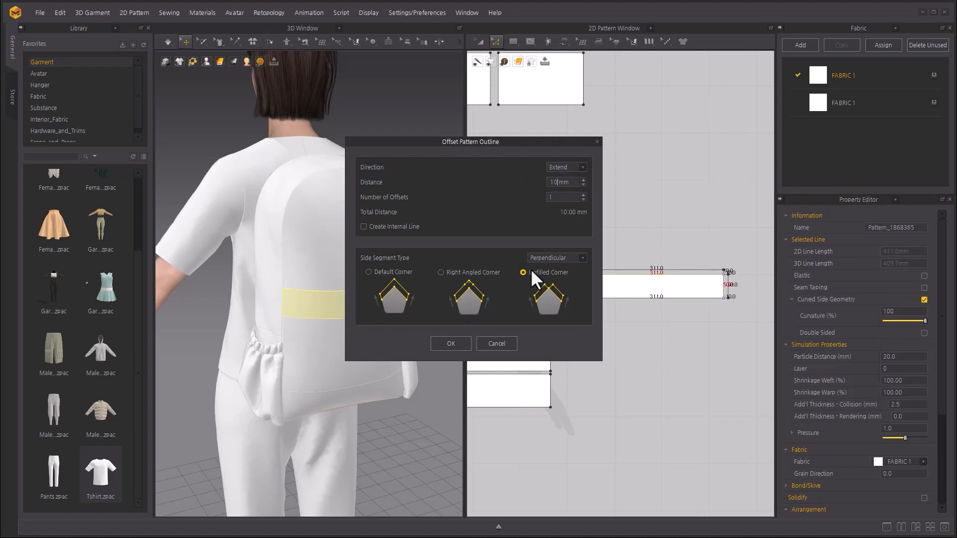
{"action": "left_click", "coordinate": [458, 341]}
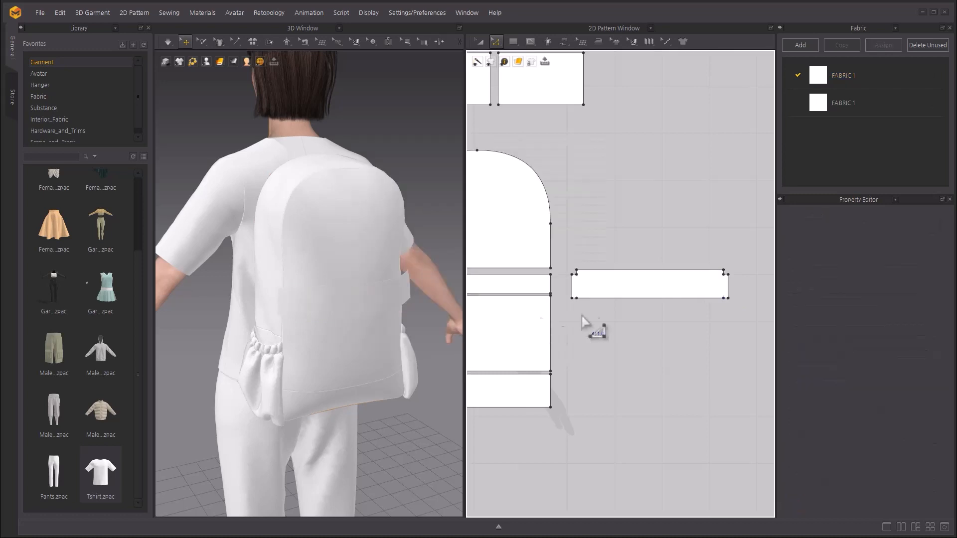
Step: Delete the two extra points near the ends of the copied strip's lower edge
{"action": "left_click", "coordinate": [577, 299]}
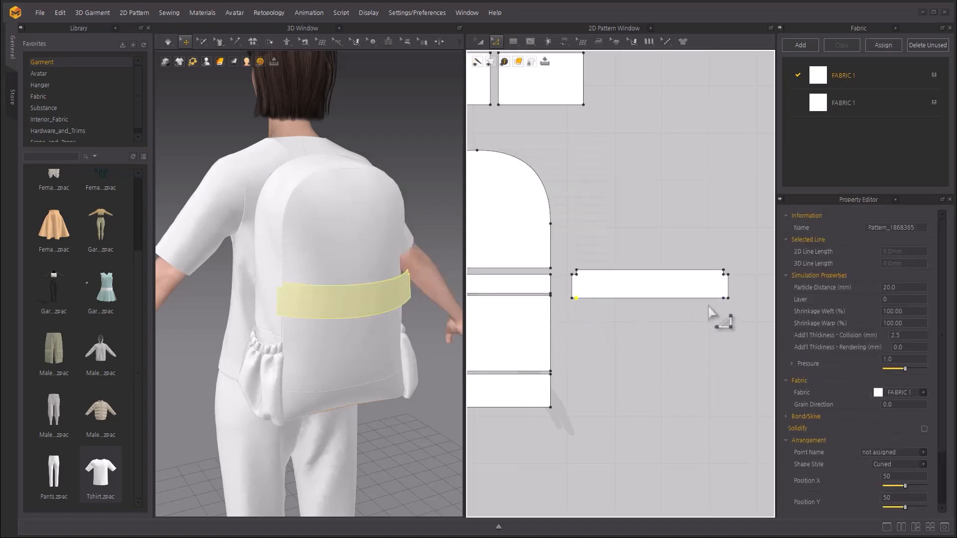
{"action": "key", "text": "Delete"}
{"action": "left_click", "coordinate": [723, 299]}
{"action": "key", "text": "Delete"}
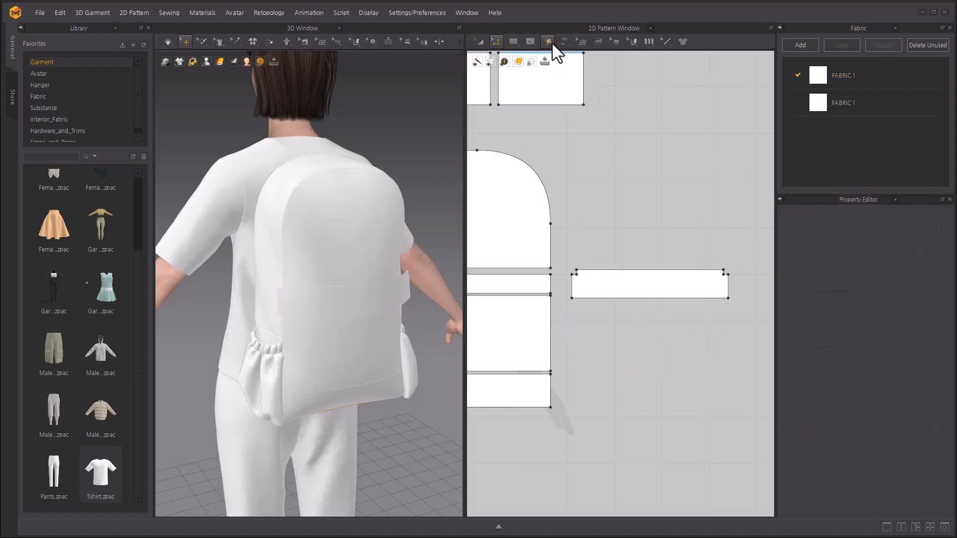
Step: Sew together the two 10 mm edges of each corner notch on the copied strip
{"action": "left_click", "coordinate": [570, 43]}
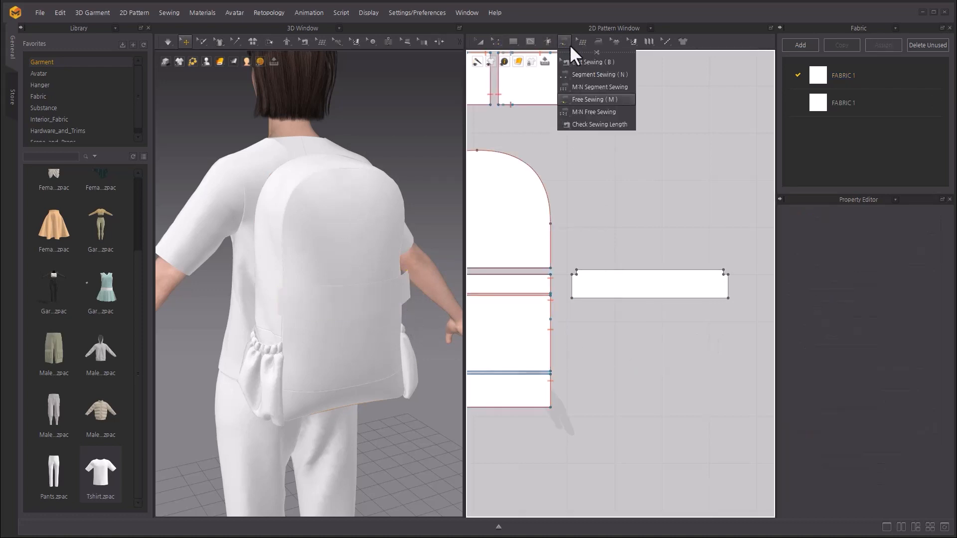
{"action": "left_click", "coordinate": [600, 112]}
{"action": "scroll", "coordinate": [573, 253], "scroll_direction": "up", "scroll_amount": 5}
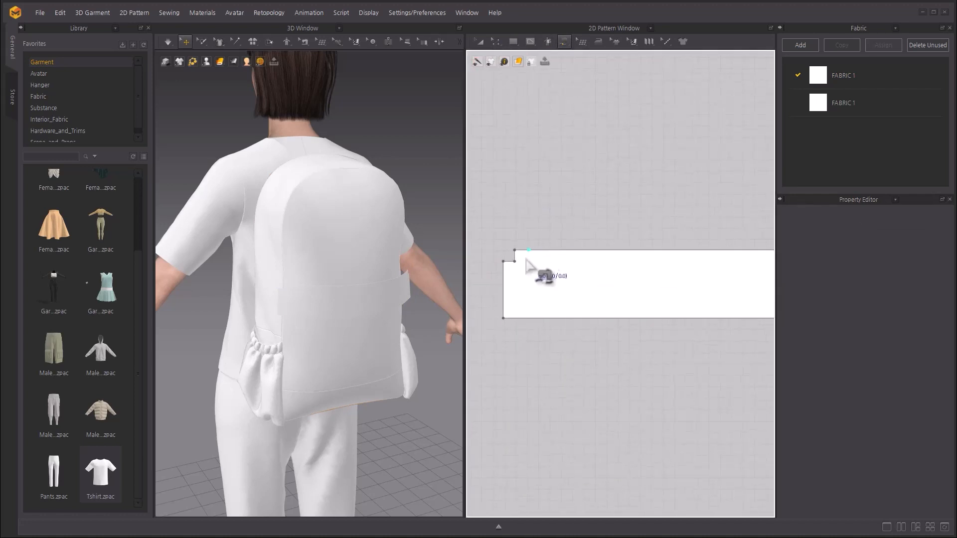
{"action": "left_click", "coordinate": [509, 262]}
{"action": "middle_click_drag", "start_coordinate": [708, 203], "coordinate": [453, 209]}
{"action": "left_click", "coordinate": [663, 259]}
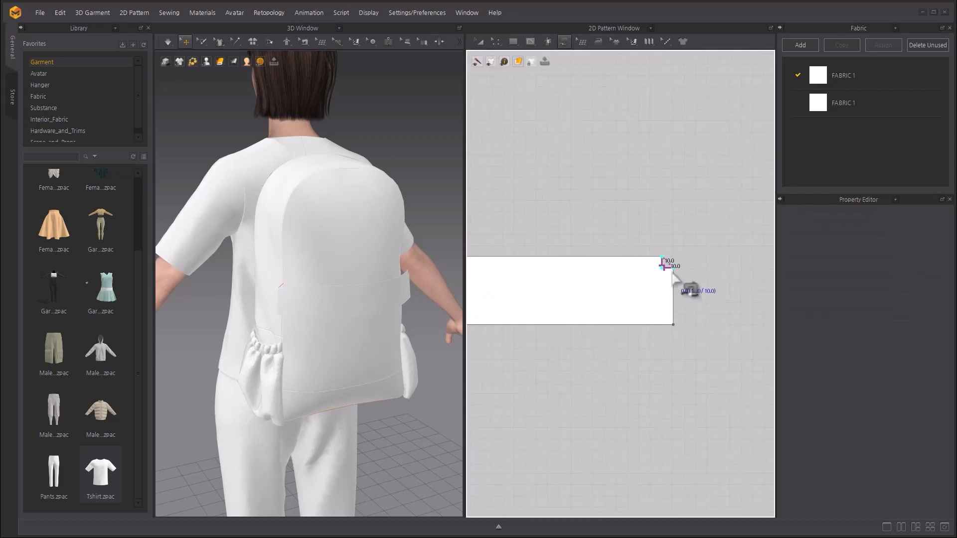
{"action": "left_click", "coordinate": [671, 267]}
{"action": "middle_click_drag", "start_coordinate": [638, 380], "coordinate": [652, 379]}
{"action": "scroll", "coordinate": [667, 232], "scroll_direction": "down", "scroll_amount": 4}
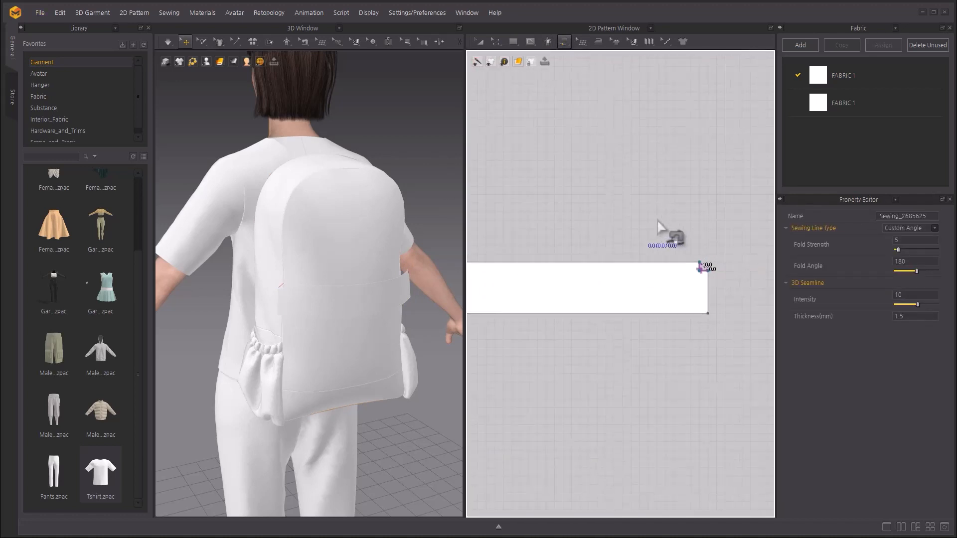
Step: Sew the copied strip's long upper edge to the upper edge of the narrow front panel
{"action": "middle_click_drag", "start_coordinate": [669, 238], "coordinate": [719, 226]}
{"action": "left_click", "coordinate": [717, 262]}
{"action": "left_click", "coordinate": [562, 263]}
{"action": "middle_click_drag", "start_coordinate": [585, 239], "coordinate": [737, 188]}
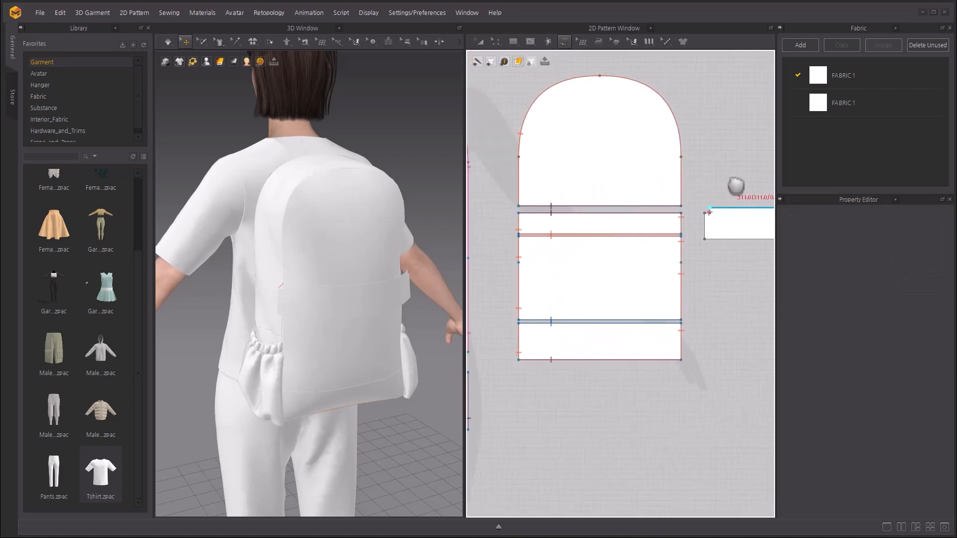
{"action": "left_click", "coordinate": [678, 217]}
{"action": "left_click", "coordinate": [522, 221]}
{"action": "middle_click_drag", "start_coordinate": [523, 221], "coordinate": [482, 221]}
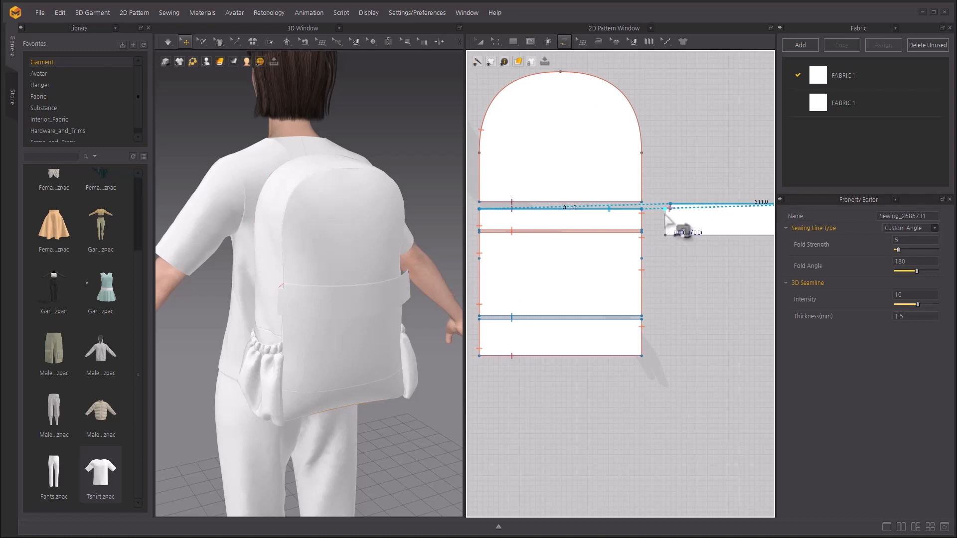
Step: Sew each 50 mm short side of the copied strip to the narrow panel's 40 mm side and the top 10 mm of the panel below
{"action": "left_click", "coordinate": [667, 210]}
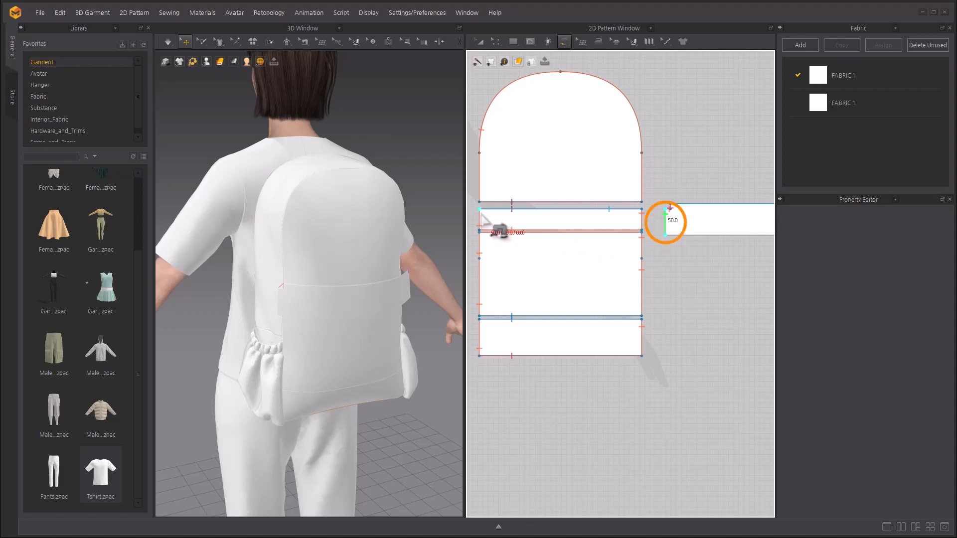
{"action": "left_click", "coordinate": [480, 216]}
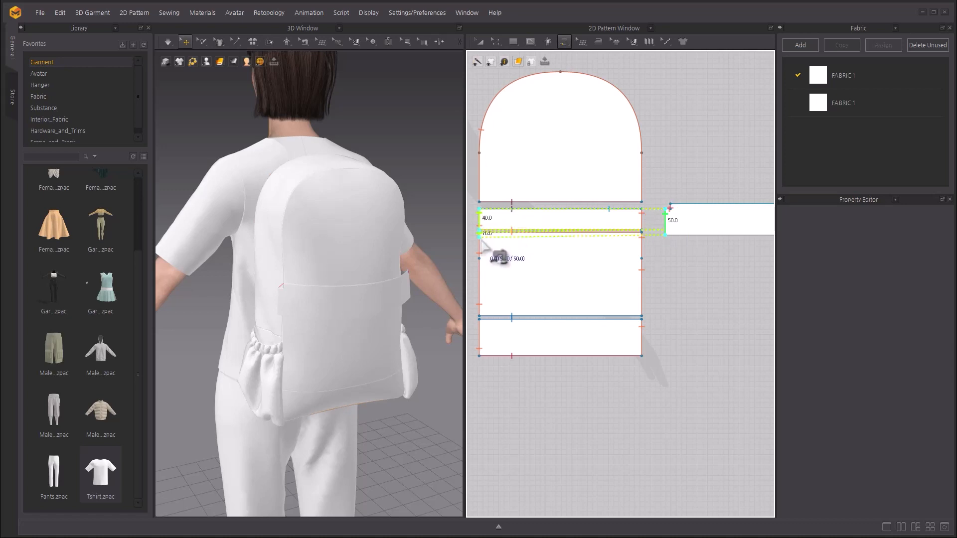
{"action": "left_click", "coordinate": [480, 237]}
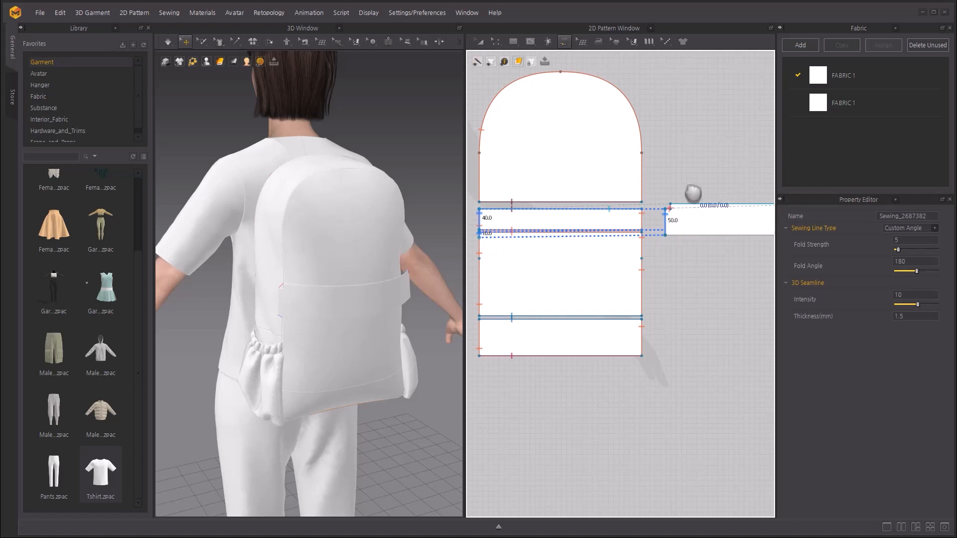
{"action": "middle_click_drag", "start_coordinate": [693, 192], "coordinate": [621, 207]}
{"action": "left_click", "coordinate": [768, 225]}
{"action": "left_click", "coordinate": [767, 249]}
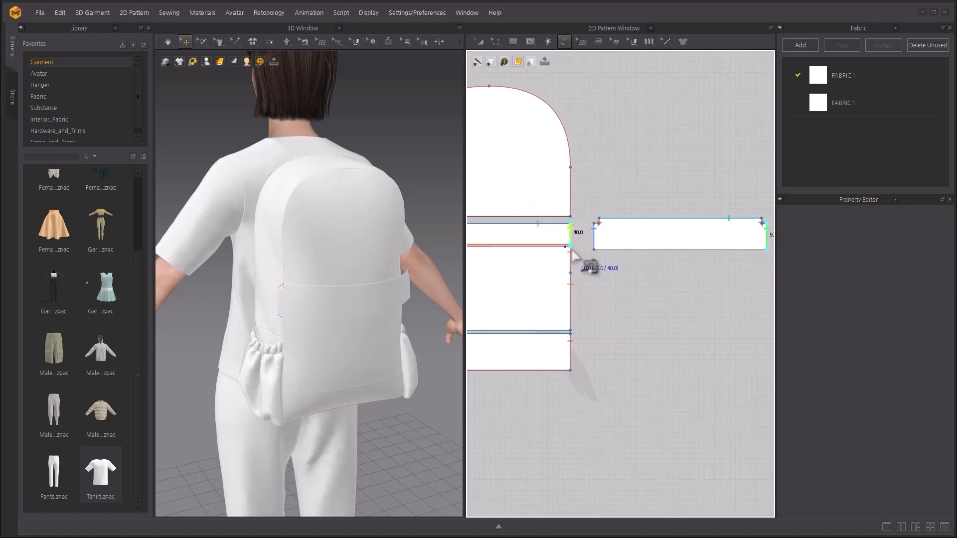
{"action": "left_click", "coordinate": [571, 246]}
{"action": "left_click", "coordinate": [571, 253]}
Step: Strengthen the copied strip and simulate it so it closes onto the backpack front
{"action": "right_click_drag", "start_coordinate": [374, 331], "coordinate": [373, 327]}
{"action": "left_click", "coordinate": [359, 321]}
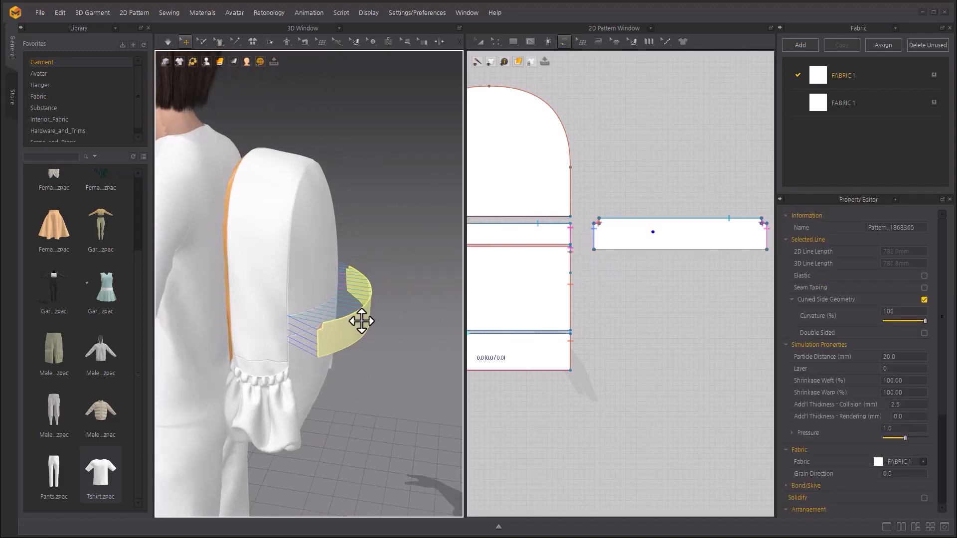
{"action": "right_click", "coordinate": [352, 326]}
{"action": "left_click", "coordinate": [380, 97]}
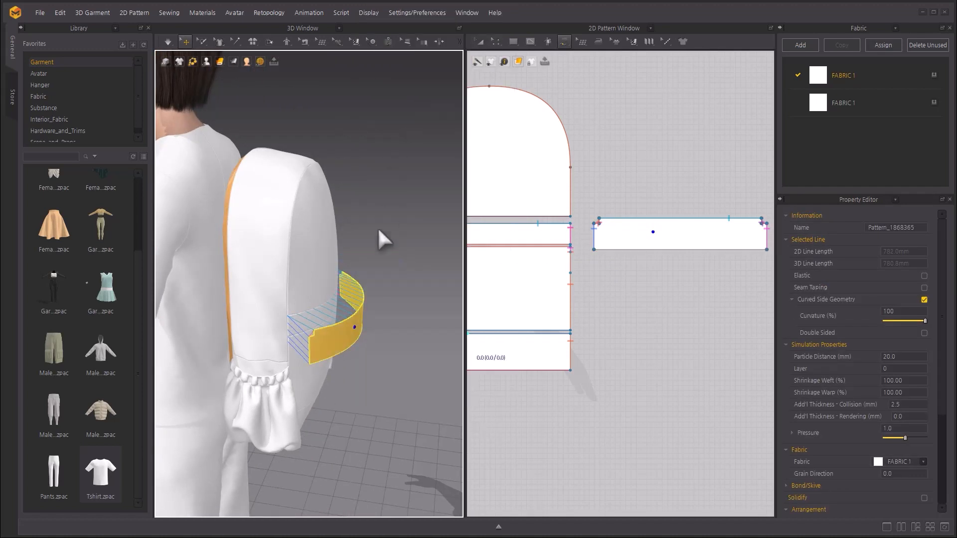
{"action": "key", "text": "space"}
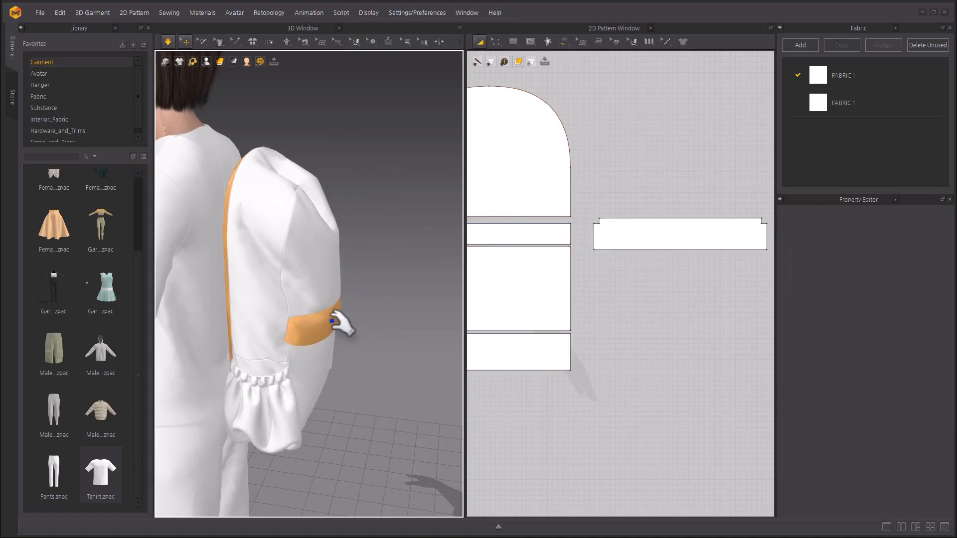
{"action": "key", "text": "space"}
Step: Unstrengthen the copied strip and restart the simulation
{"action": "right_click", "coordinate": [332, 321]}
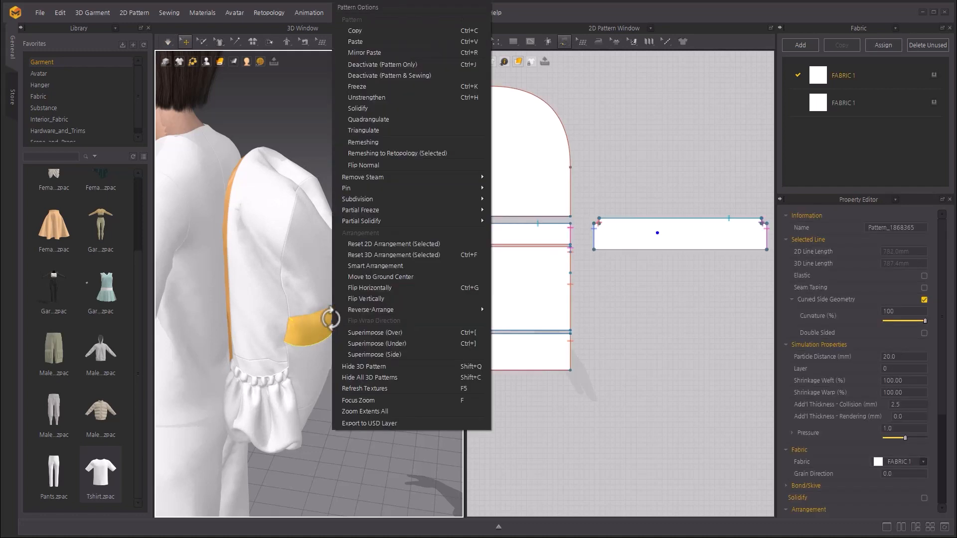
{"action": "left_click", "coordinate": [374, 97]}
{"action": "key", "text": "space"}
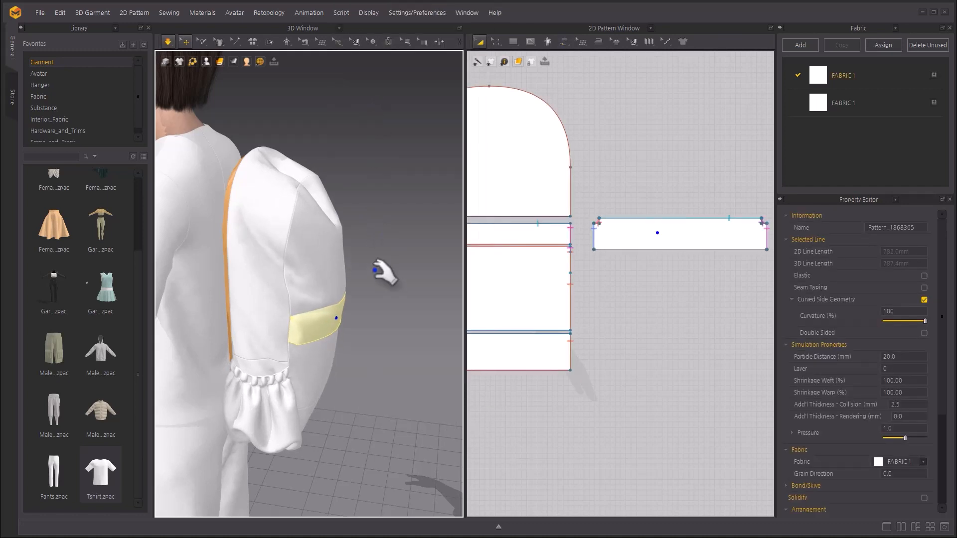
Step: Strengthen the backpack's long side band together with the small side pieces at its lower ends
{"action": "right_click_drag", "start_coordinate": [376, 269], "coordinate": [351, 263]}
{"action": "left_click", "coordinate": [305, 165]}
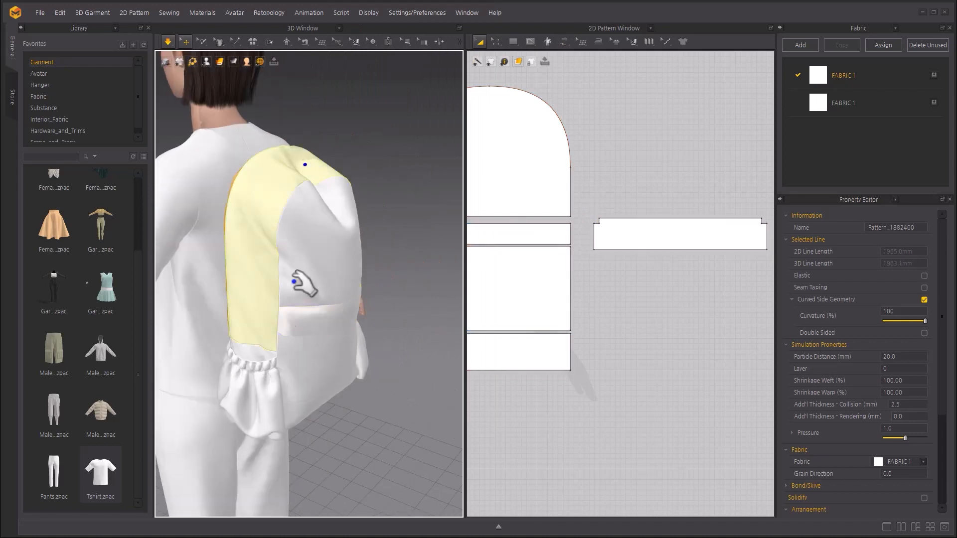
{"action": "left_click", "coordinate": [260, 350], "text": "shift"}
{"action": "right_click_drag", "start_coordinate": [424, 209], "coordinate": [324, 220]}
{"action": "left_click", "coordinate": [354, 338], "text": "shift"}
{"action": "right_click", "coordinate": [358, 302]}
{"action": "left_click", "coordinate": [390, 97]}
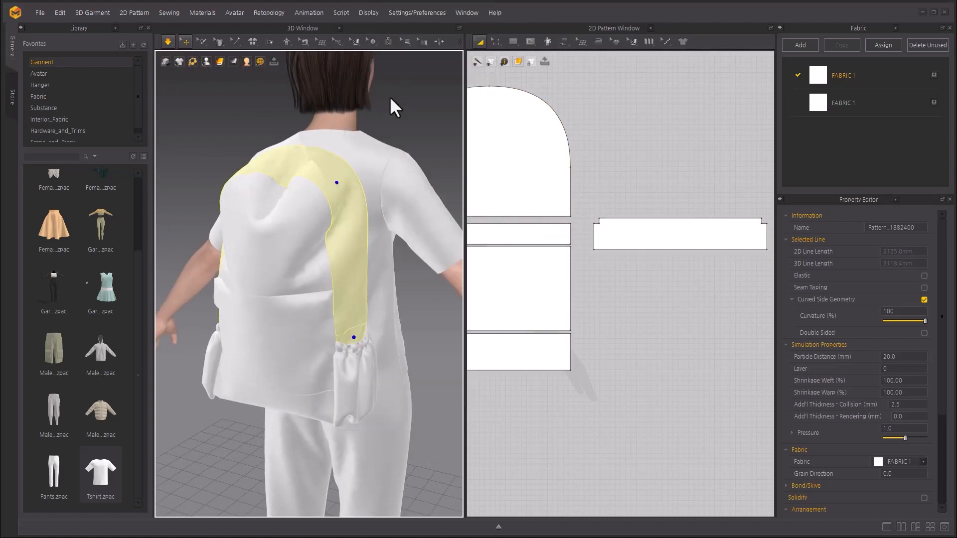
Step: Strengthen the arched upper front panel of the backpack
{"action": "right_click_drag", "start_coordinate": [259, 202], "coordinate": [424, 199]}
{"action": "right_click", "coordinate": [302, 219]}
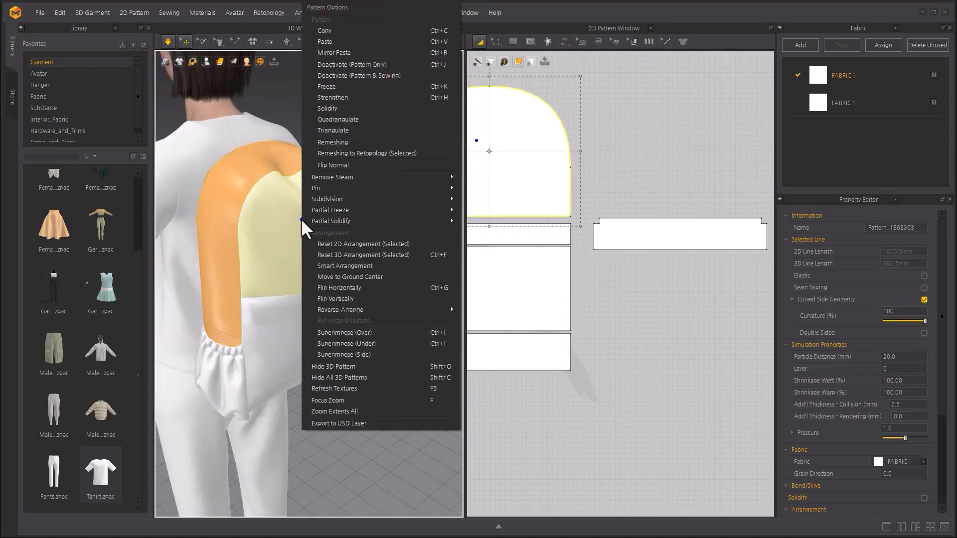
{"action": "left_click", "coordinate": [333, 96]}
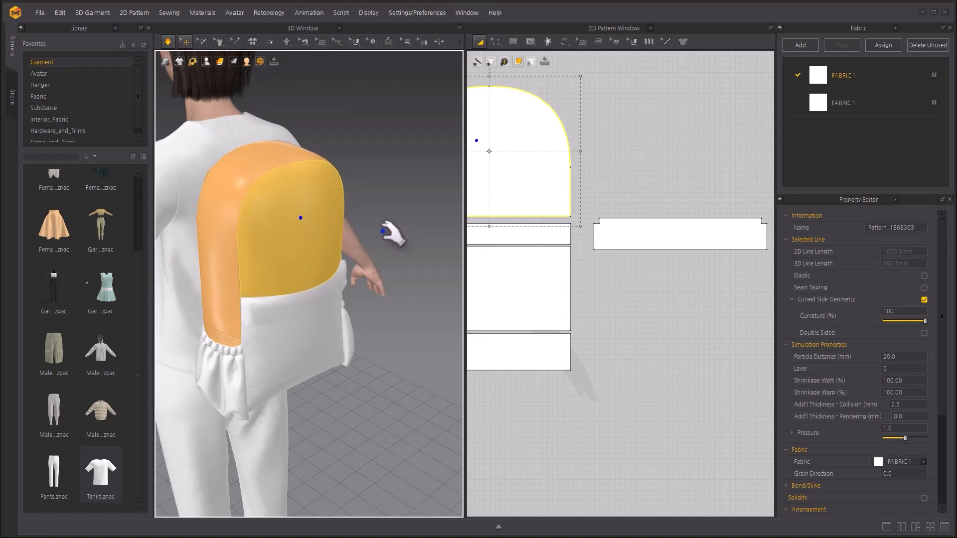
Step: Strengthen the backpack's large lower front panel together with the narrow bottom front panel
{"action": "right_click_drag", "start_coordinate": [391, 230], "coordinate": [388, 271]}
{"action": "right_click_drag", "start_coordinate": [326, 394], "coordinate": [327, 361]}
{"action": "left_click", "coordinate": [303, 428]}
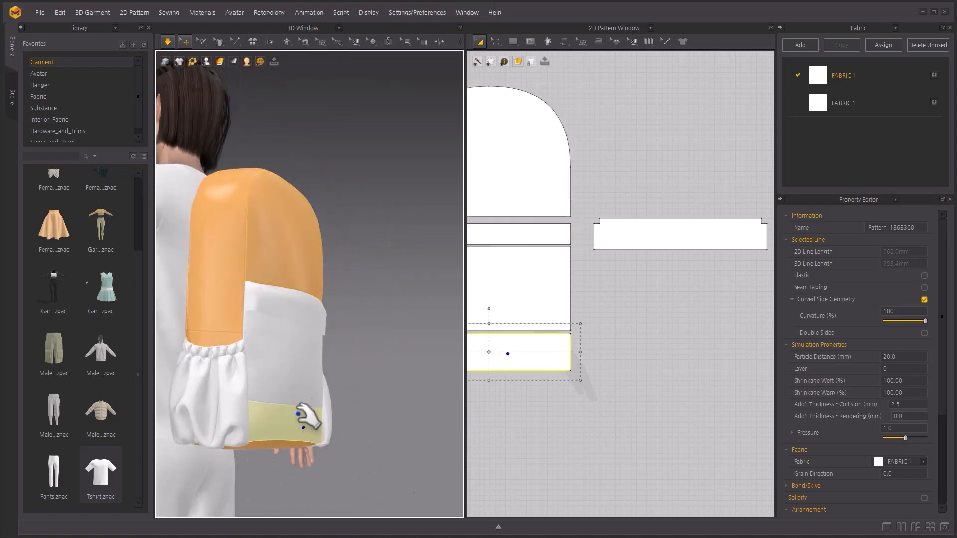
{"action": "left_click", "coordinate": [293, 370], "text": "shift"}
{"action": "right_click", "coordinate": [293, 370]}
{"action": "left_click", "coordinate": [326, 97]}
{"action": "left_click", "coordinate": [384, 266]}
Step: Simulate the bag and strengthen the flap strip across its front
{"action": "right_click_drag", "start_coordinate": [384, 267], "coordinate": [346, 324]}
{"action": "key", "text": "b"}
{"action": "scroll", "coordinate": [293, 276], "scroll_direction": "up", "scroll_amount": 5}
{"action": "key", "text": "space"}
{"action": "left_click", "coordinate": [336, 205]}
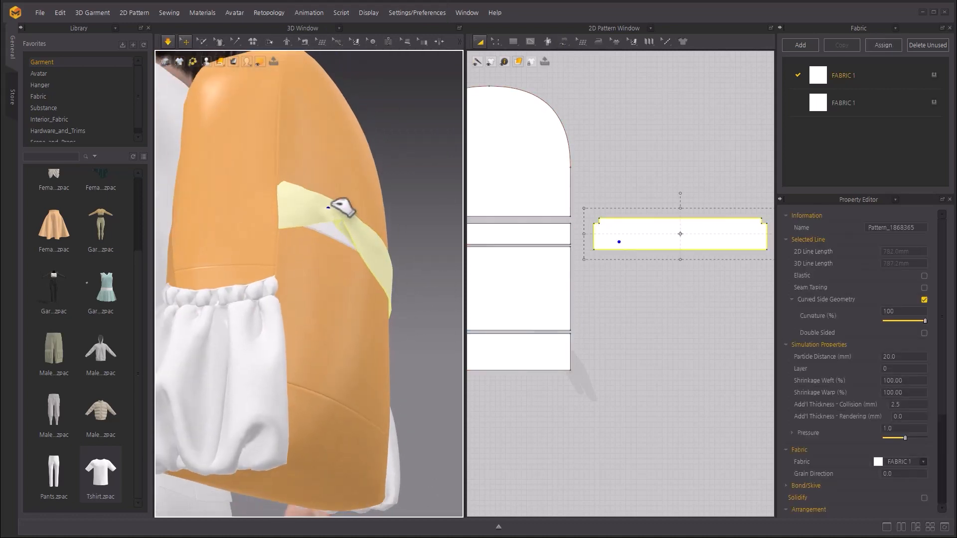
{"action": "right_click_drag", "start_coordinate": [334, 273], "coordinate": [338, 243]}
{"action": "right_click", "coordinate": [333, 242]}
{"action": "left_click", "coordinate": [399, 98]}
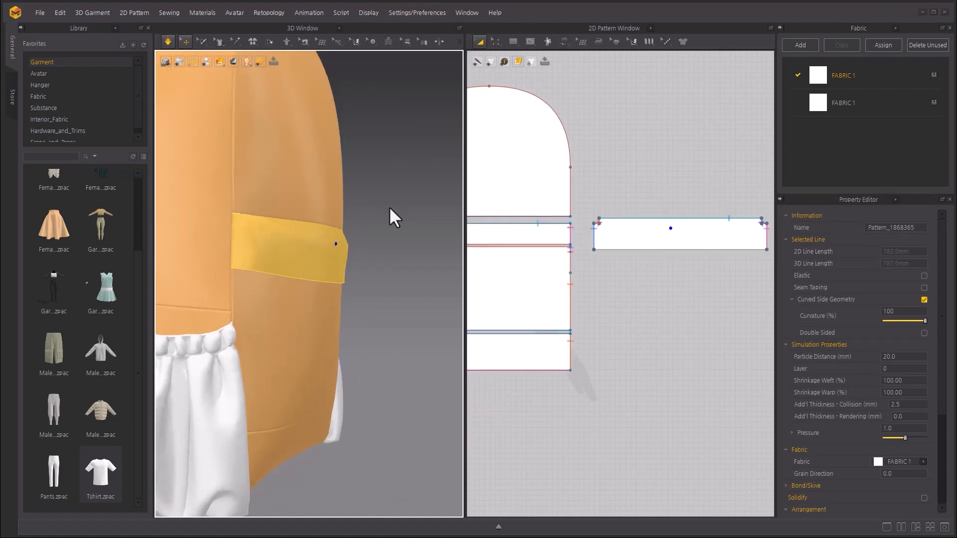
Step: Set the flap strip's particle distance to 10 mm and simulate it with the finer mesh
{"action": "right_click_drag", "start_coordinate": [364, 200], "coordinate": [364, 243]}
{"action": "key", "text": "space"}
{"action": "double_click", "coordinate": [897, 358]}
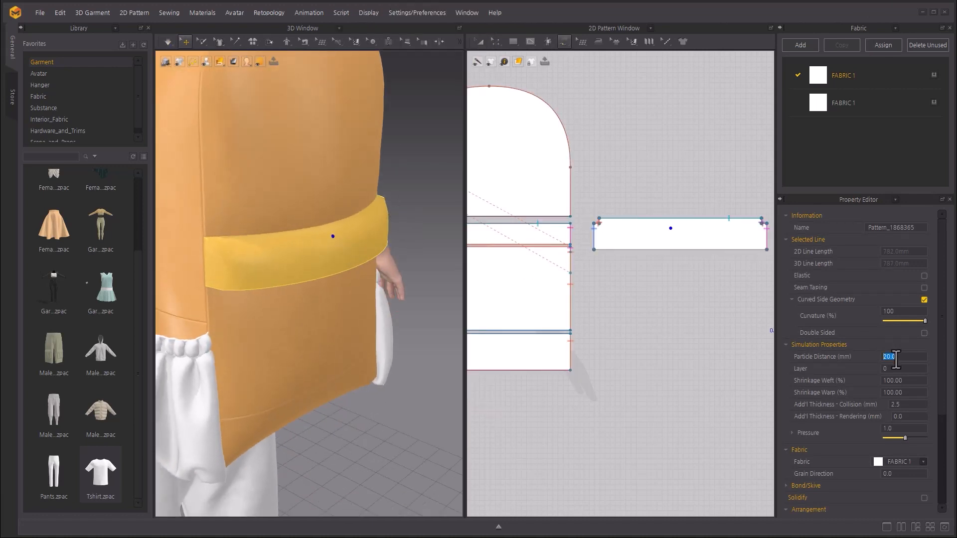
{"action": "type", "text": "10"}
{"action": "key", "text": "Return"}
{"action": "key", "text": "space"}
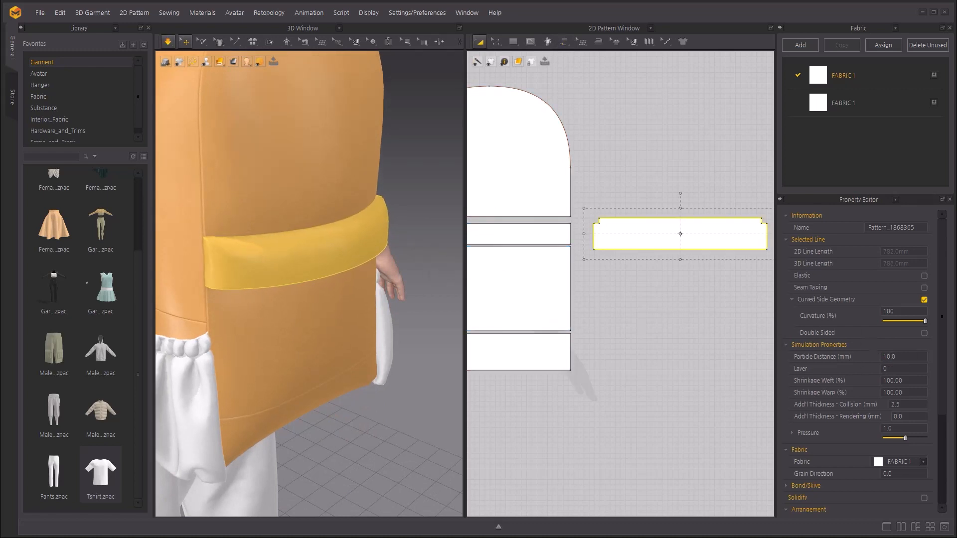
Step: Reduce the flap strip's particle distance to 5 mm and pull the strip while simulating
{"action": "double_click", "coordinate": [900, 357]}
{"action": "type", "text": "5"}
{"action": "right_click_drag", "start_coordinate": [373, 239], "coordinate": [384, 232]}
{"action": "key", "text": "space"}
{"action": "left_click_drag", "start_coordinate": [284, 256], "coordinate": [415, 228]}
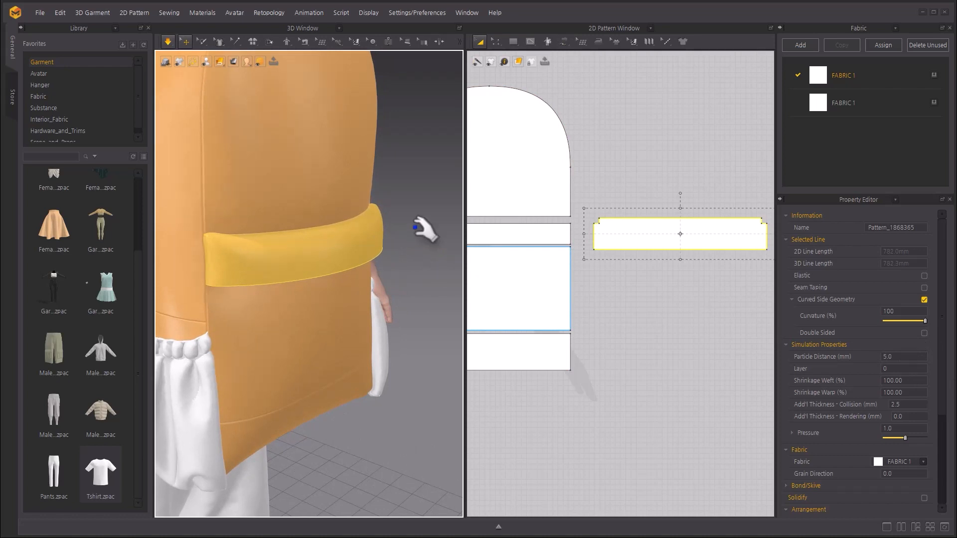
Step: Rerun the simulation and tug the flap strip so it settles over the front panel, leaving its pressure as is
{"action": "key", "text": "space"}
{"action": "key", "text": "b"}
{"action": "double_click", "coordinate": [904, 430]}
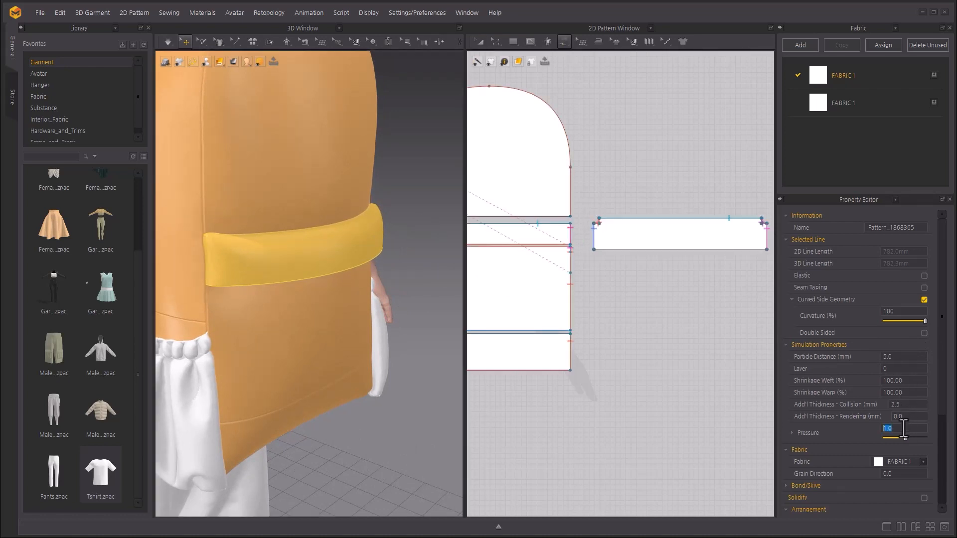
{"action": "left_click", "coordinate": [395, 223]}
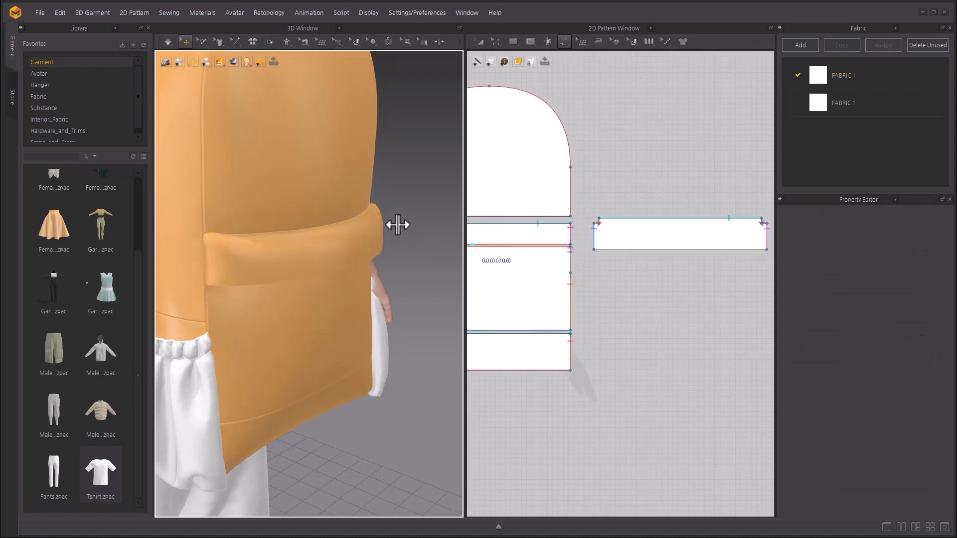
{"action": "key", "text": "space"}
{"action": "left_click_drag", "start_coordinate": [252, 246], "coordinate": [359, 205]}
{"action": "key", "text": "space"}
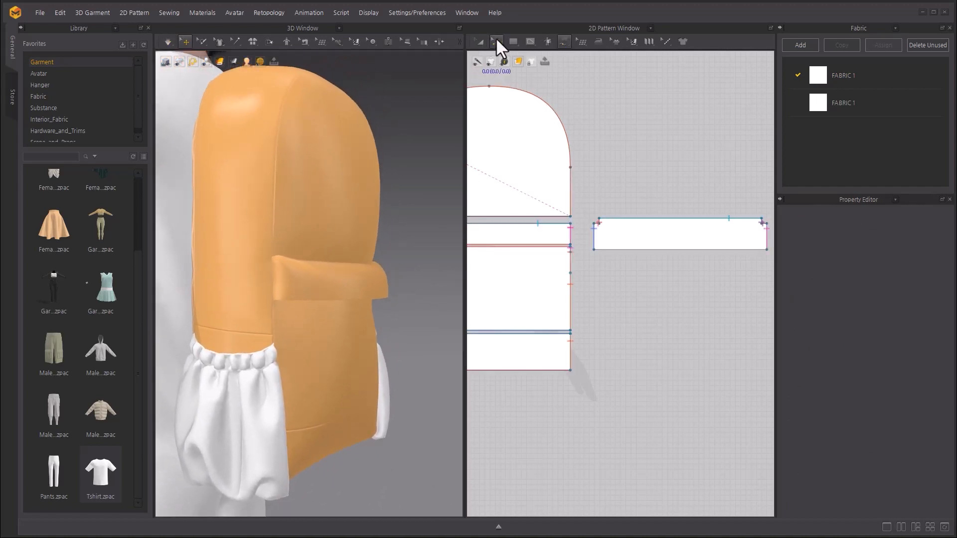
Step: Draw an internal square of about 123 × 123 mm in the large lower front panel, near its upper-left corner
{"action": "left_click", "coordinate": [530, 42]}
{"action": "left_click", "coordinate": [577, 73]}
{"action": "middle_click_drag", "start_coordinate": [616, 290], "coordinate": [743, 277]}
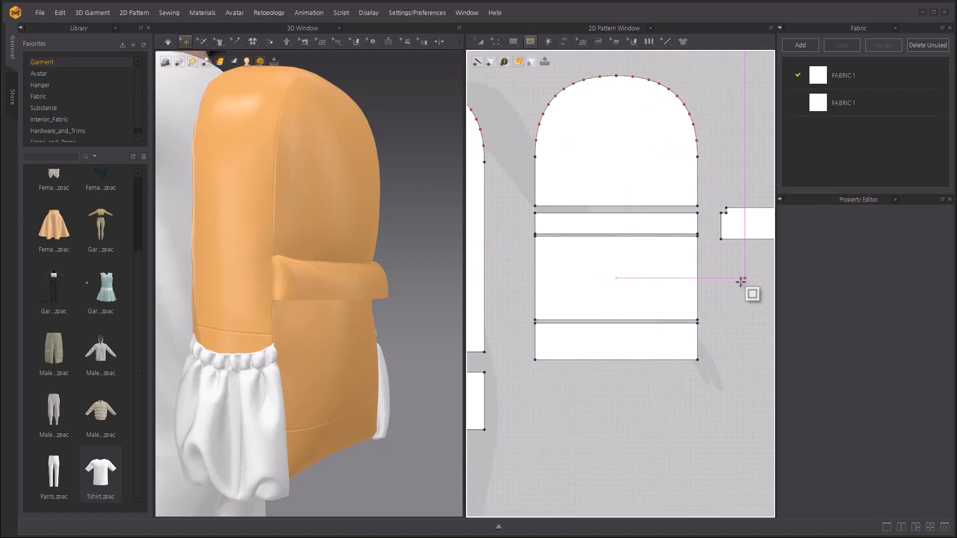
{"action": "scroll", "coordinate": [512, 244], "scroll_direction": "up", "scroll_amount": 3}
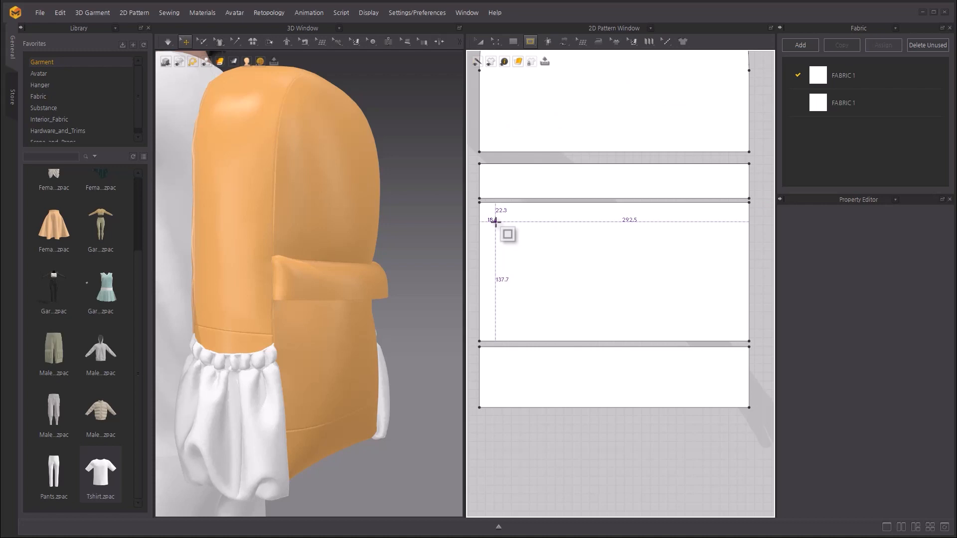
{"action": "left_click_drag", "start_coordinate": [495, 222], "coordinate": [588, 328]}
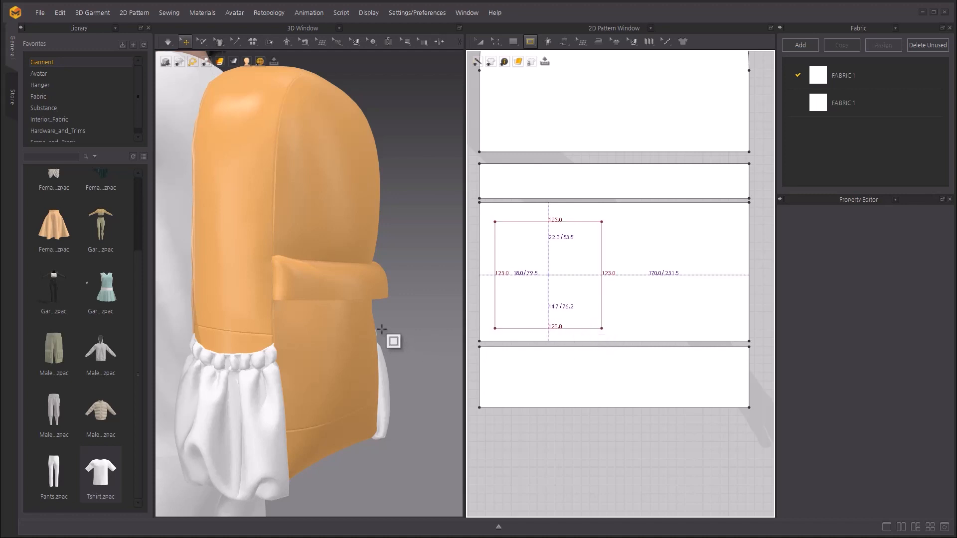
{"action": "right_click_drag", "start_coordinate": [413, 316], "coordinate": [389, 348]}
{"action": "scroll", "coordinate": [356, 309], "scroll_direction": "down", "scroll_amount": 3}
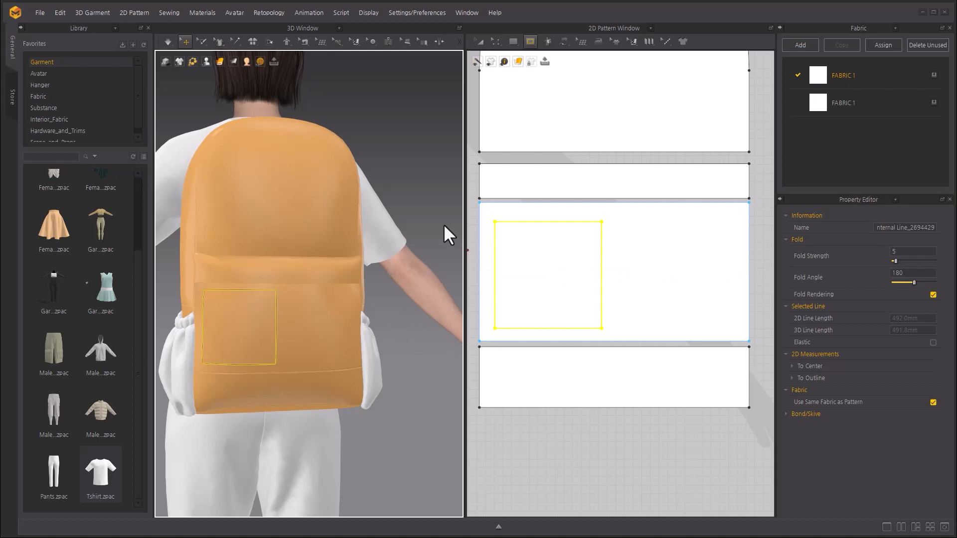
Step: Trace the internal square as a separate pattern and place it directly below the bottom front panel
{"action": "left_click", "coordinate": [496, 41]}
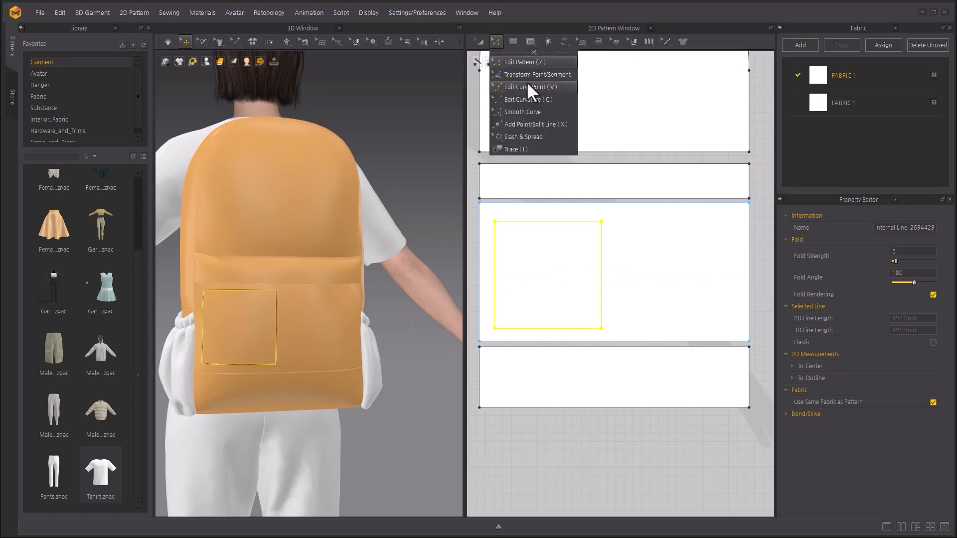
{"action": "left_click", "coordinate": [541, 146]}
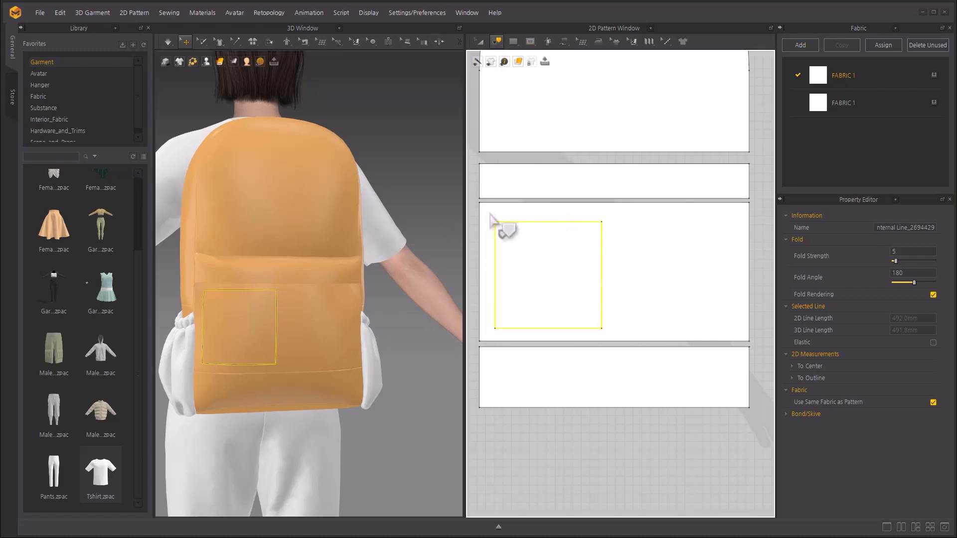
{"action": "mouse_move", "coordinate": [494, 221]}
{"action": "left_mouse_down"}
{"action": "mouse_move", "coordinate": [545, 256]}
{"action": "mouse_move", "coordinate": [618, 341]}
{"action": "mouse_move", "coordinate": [609, 336]}
{"action": "left_mouse_up"}
{"action": "right_click", "coordinate": [601, 323]}
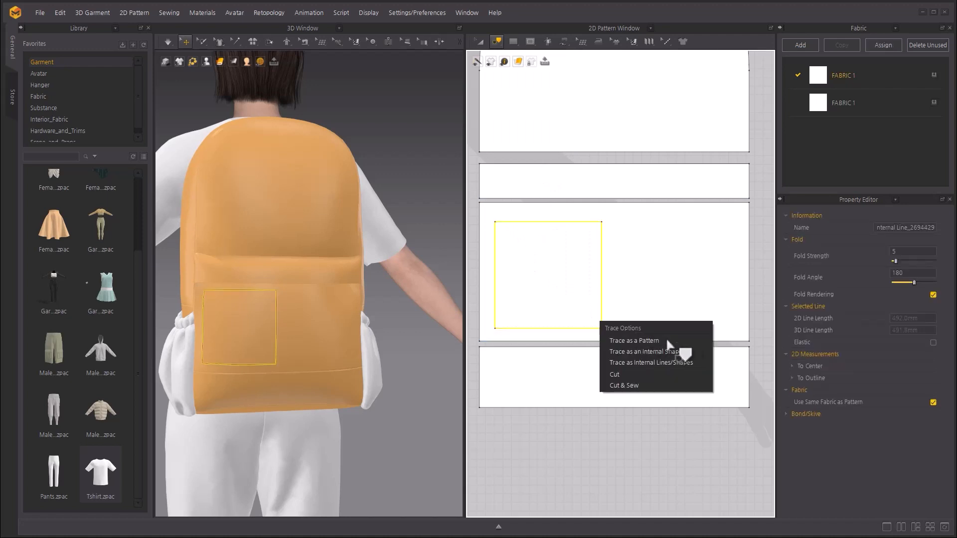
{"action": "left_click", "coordinate": [695, 343]}
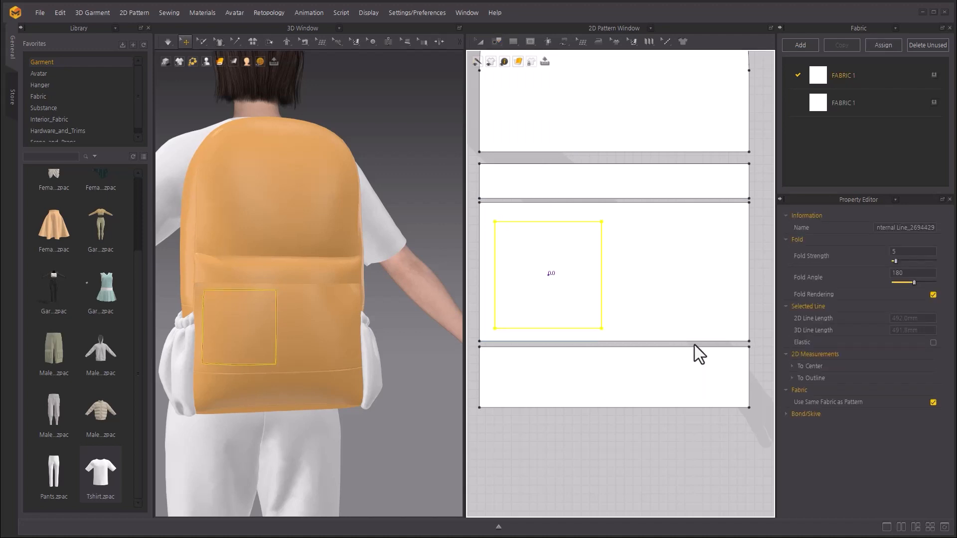
{"action": "left_click", "coordinate": [548, 487]}
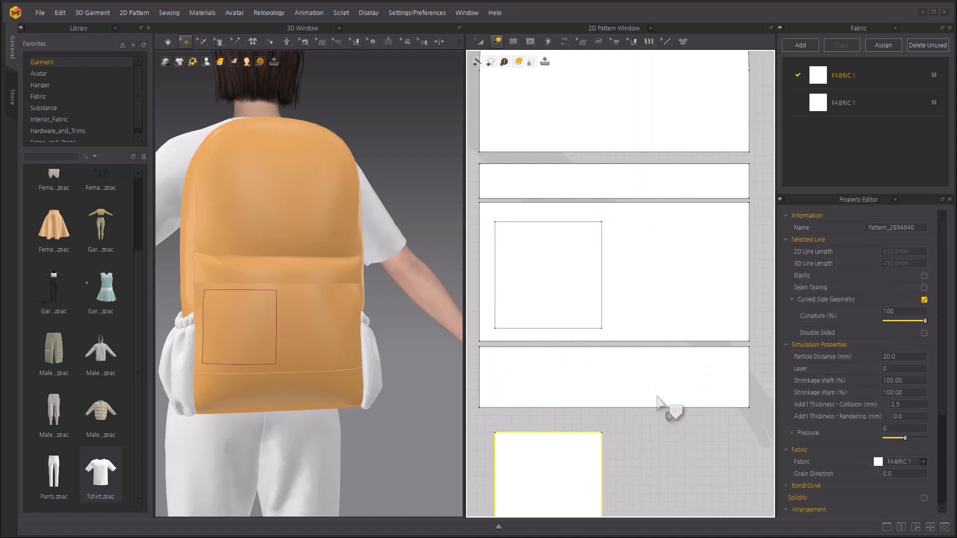
Step: Copy the traced square pattern and paste the duplicate directly below it
{"action": "middle_click_drag", "start_coordinate": [672, 407], "coordinate": [684, 220]}
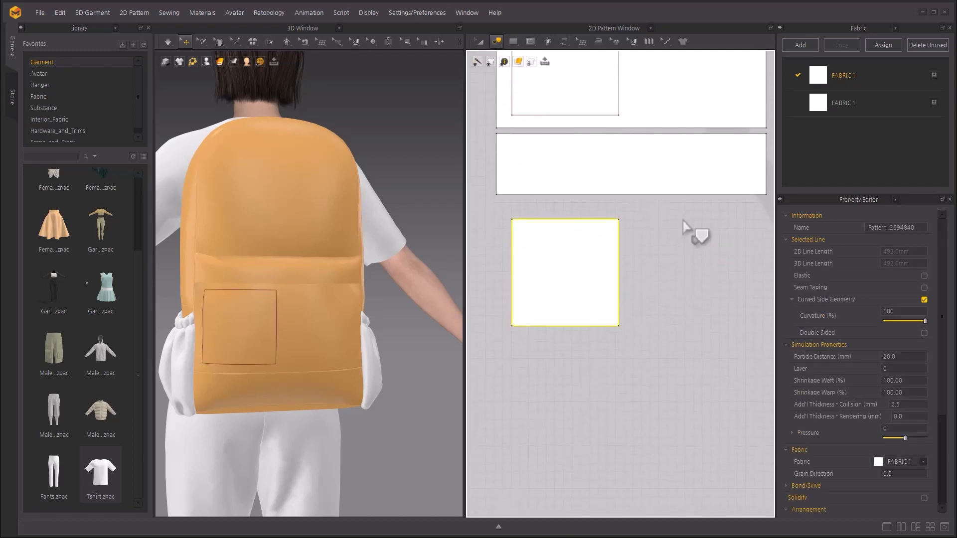
{"action": "left_click", "coordinate": [477, 41]}
{"action": "right_click", "coordinate": [601, 265]}
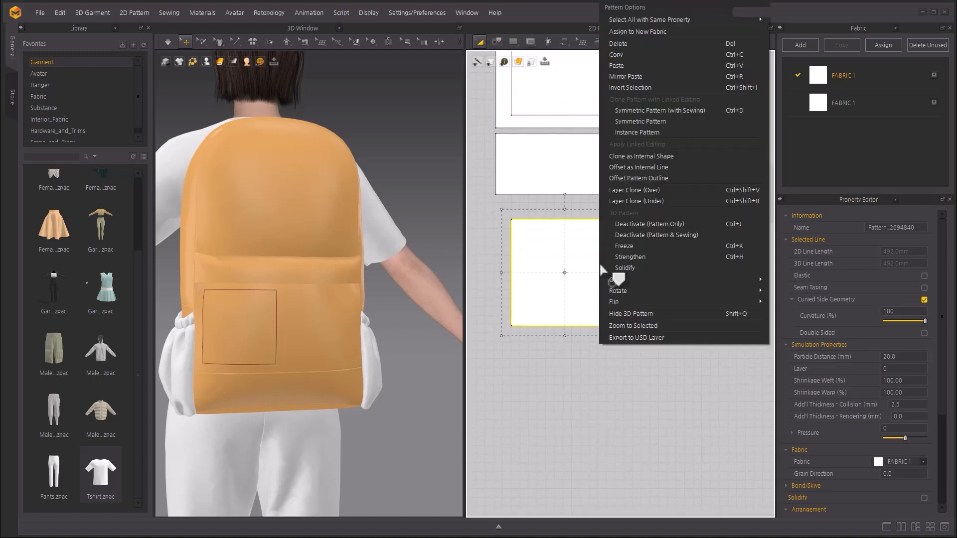
{"action": "left_click", "coordinate": [626, 56]}
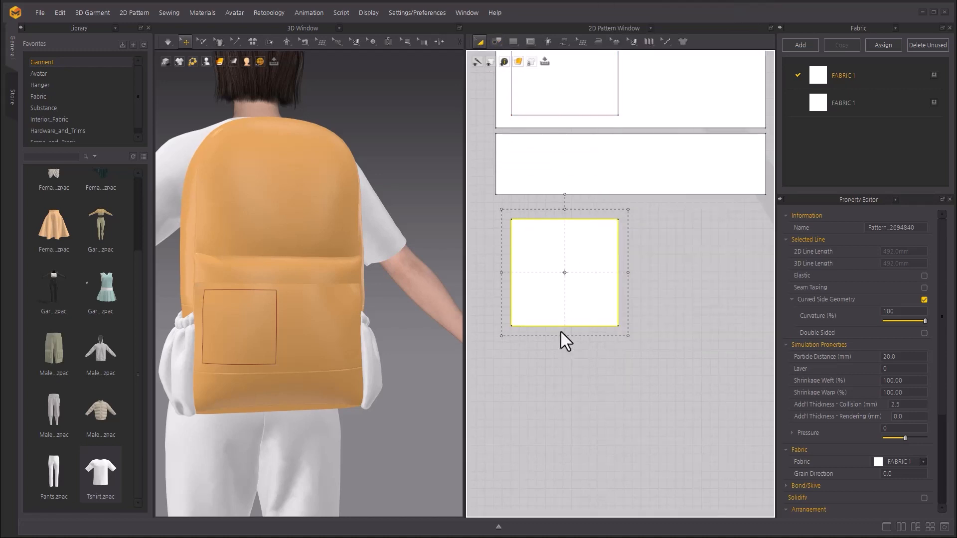
{"action": "right_click", "coordinate": [557, 351]}
{"action": "left_click", "coordinate": [589, 188]}
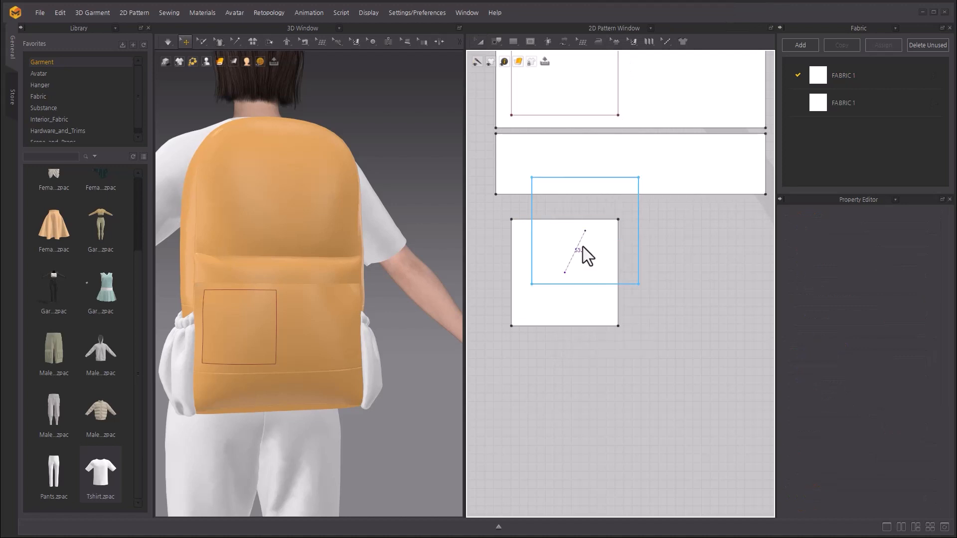
{"action": "left_click", "coordinate": [566, 402]}
{"action": "left_click", "coordinate": [671, 343]}
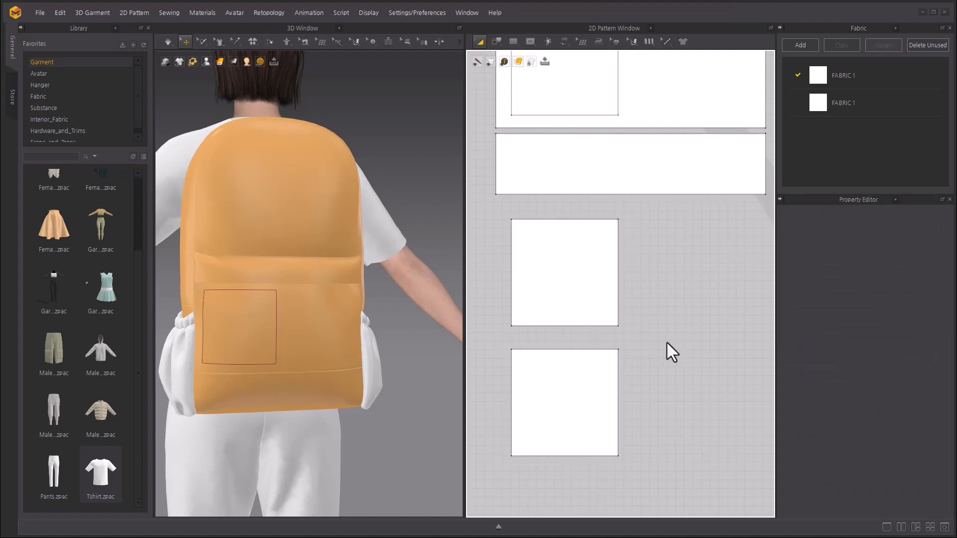
Step: Show the 3D garment with Monochrome Surface and flip both square patterns horizontally
{"action": "scroll", "coordinate": [412, 374], "scroll_direction": "down", "scroll_amount": 5}
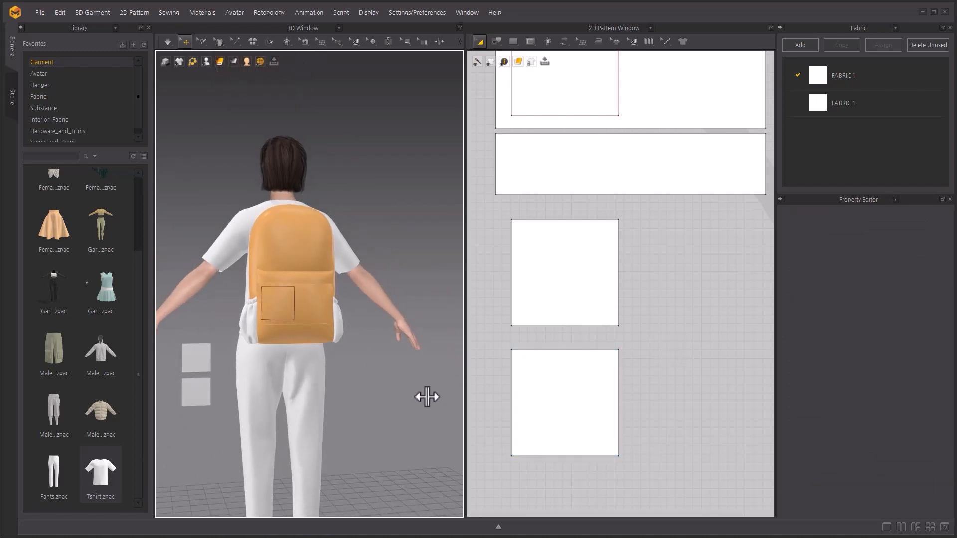
{"action": "mouse_move", "coordinate": [219, 65]}
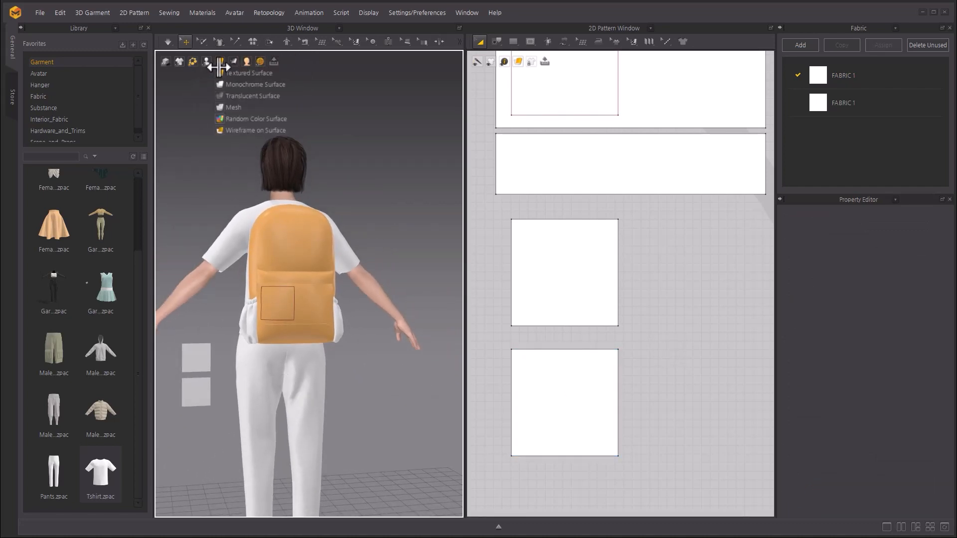
{"action": "left_click", "coordinate": [219, 84]}
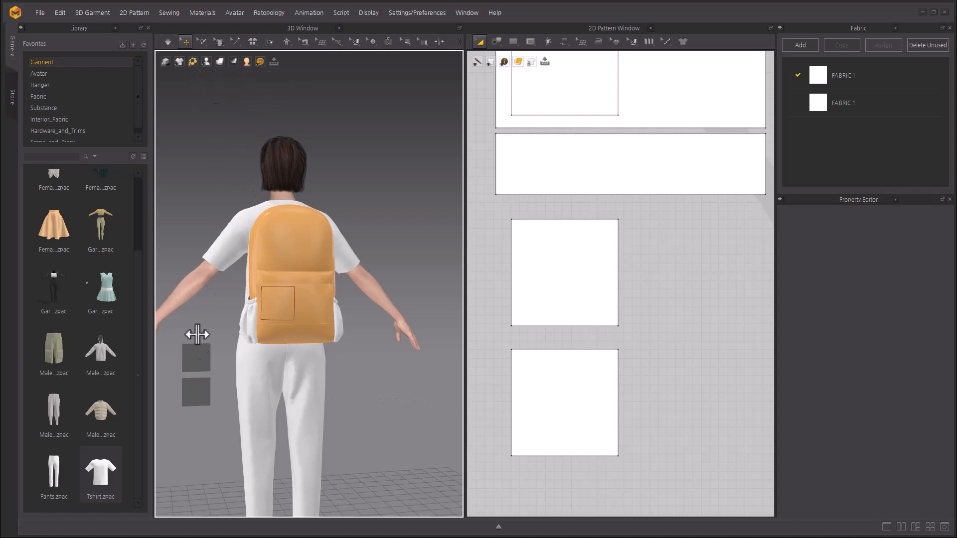
{"action": "left_click", "coordinate": [198, 357]}
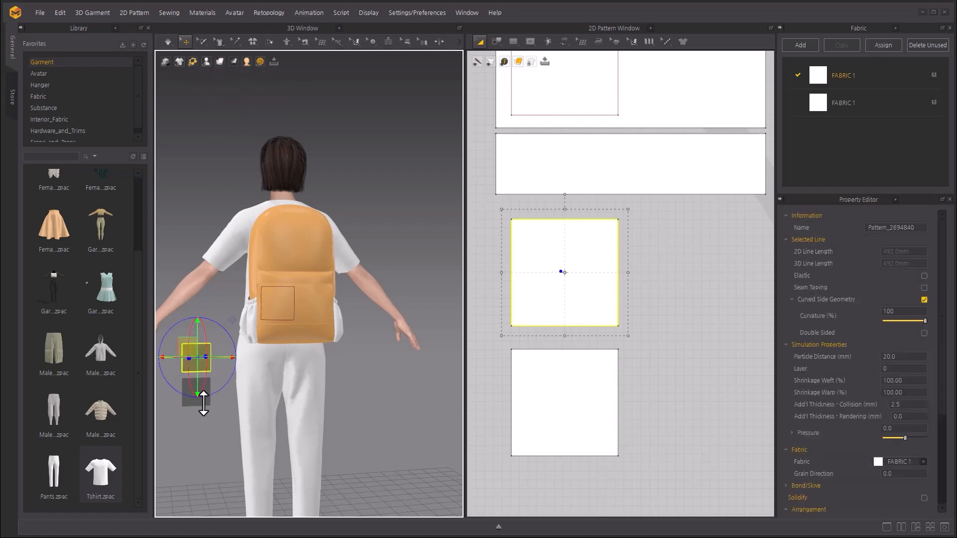
{"action": "left_click", "coordinate": [200, 404], "text": "shift"}
{"action": "right_click", "coordinate": [200, 403]}
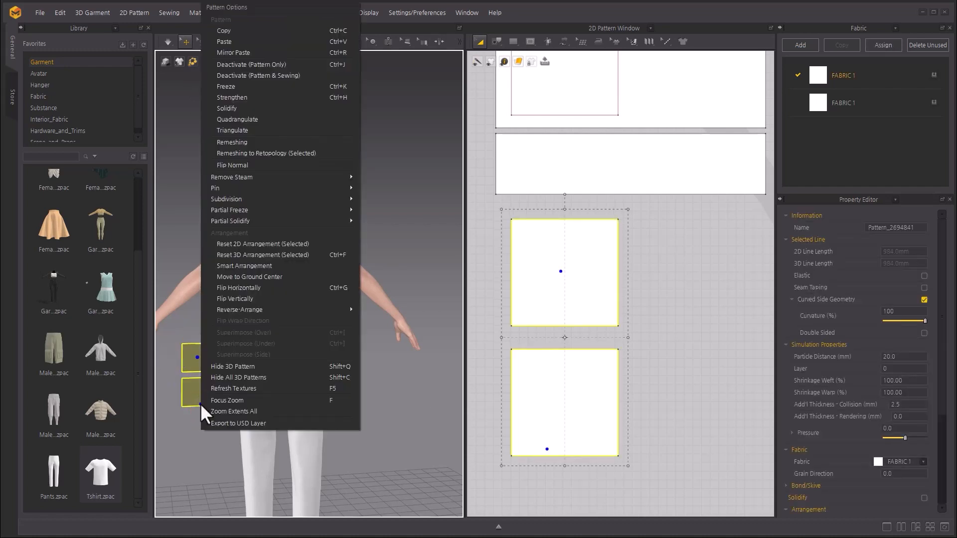
{"action": "left_click", "coordinate": [264, 290]}
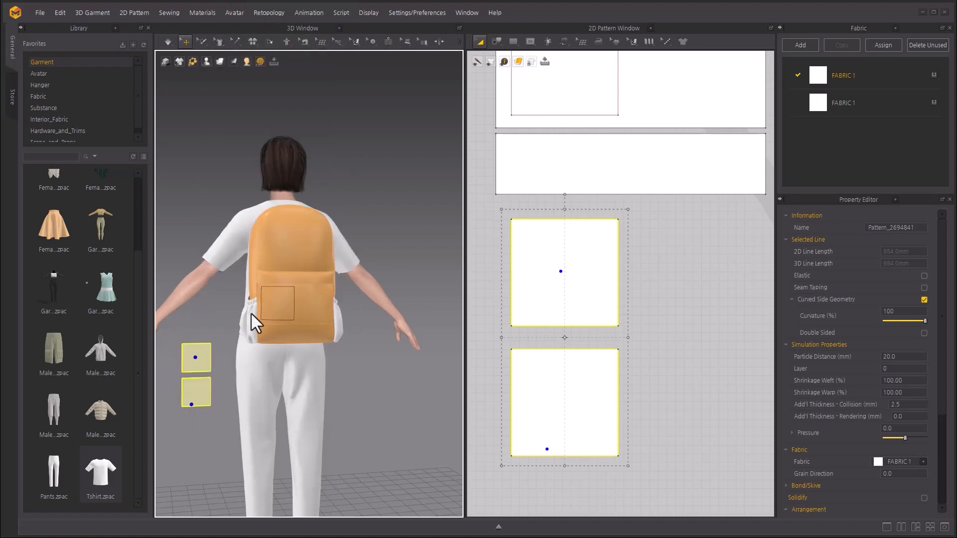
Step: Move both square patterns together in 3D until they hover just outside the backpack's lower front, near the internal square
{"action": "right_click_drag", "start_coordinate": [203, 369], "coordinate": [240, 383]}
{"action": "left_click", "coordinate": [200, 360]}
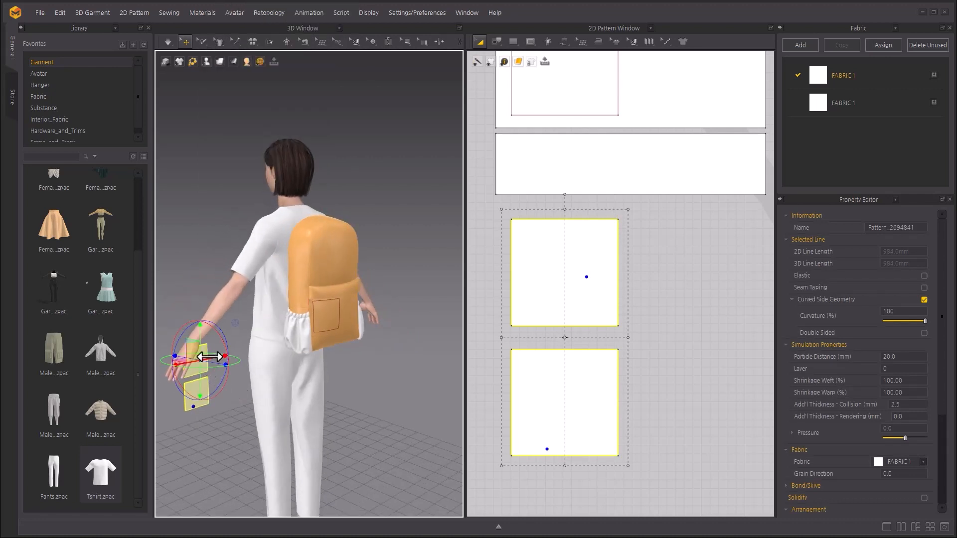
{"action": "left_click_drag", "start_coordinate": [209, 357], "coordinate": [331, 275]}
{"action": "right_click_drag", "start_coordinate": [363, 362], "coordinate": [292, 366]}
{"action": "left_click_drag", "start_coordinate": [391, 313], "coordinate": [353, 308]}
{"action": "right_click_drag", "start_coordinate": [355, 322], "coordinate": [307, 320]}
{"action": "left_click_drag", "start_coordinate": [307, 317], "coordinate": [302, 314]}
{"action": "right_click_drag", "start_coordinate": [327, 356], "coordinate": [438, 364]}
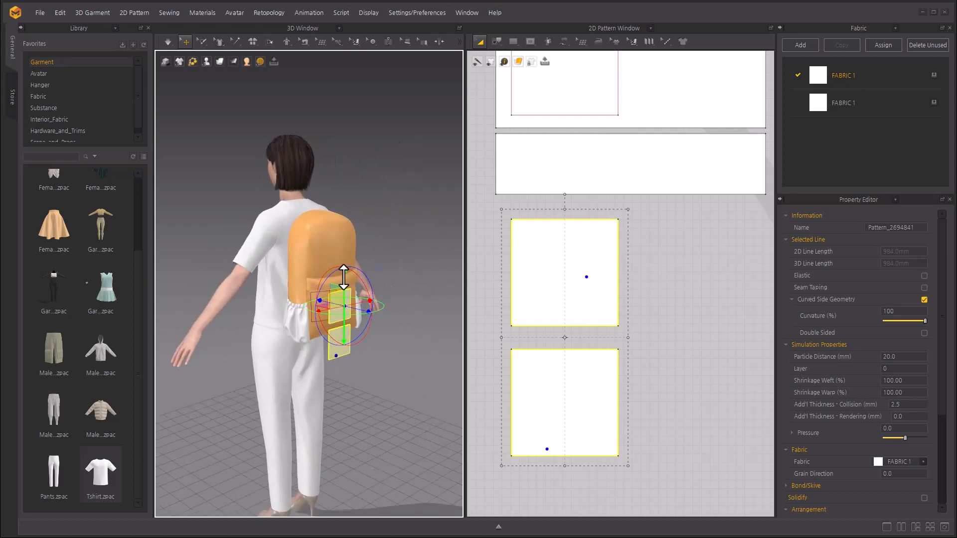
{"action": "left_click_drag", "start_coordinate": [344, 278], "coordinate": [343, 258]}
{"action": "left_click", "coordinate": [434, 357]}
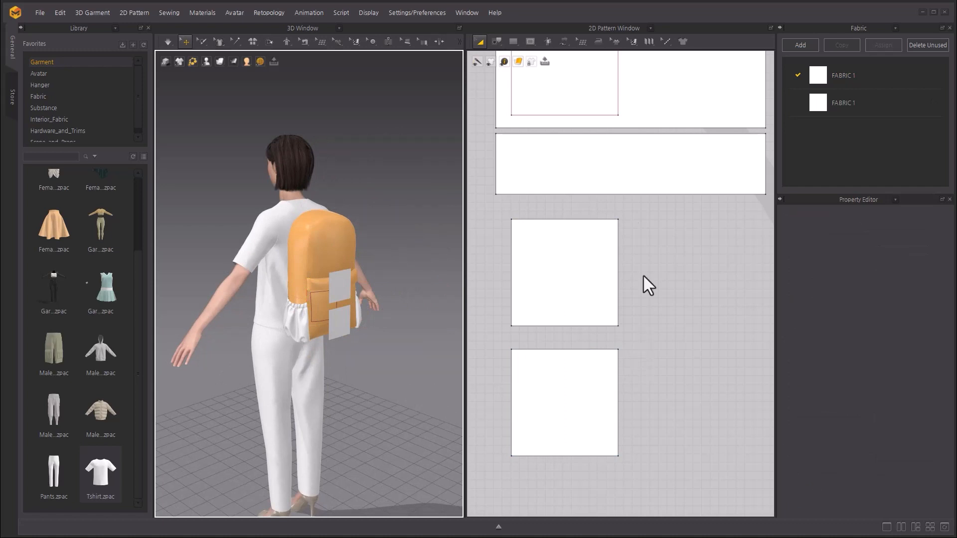
Step: Move the bottom edge of the upper square pattern inward by 40 mm to shorten it into a flap
{"action": "left_click", "coordinate": [496, 42]}
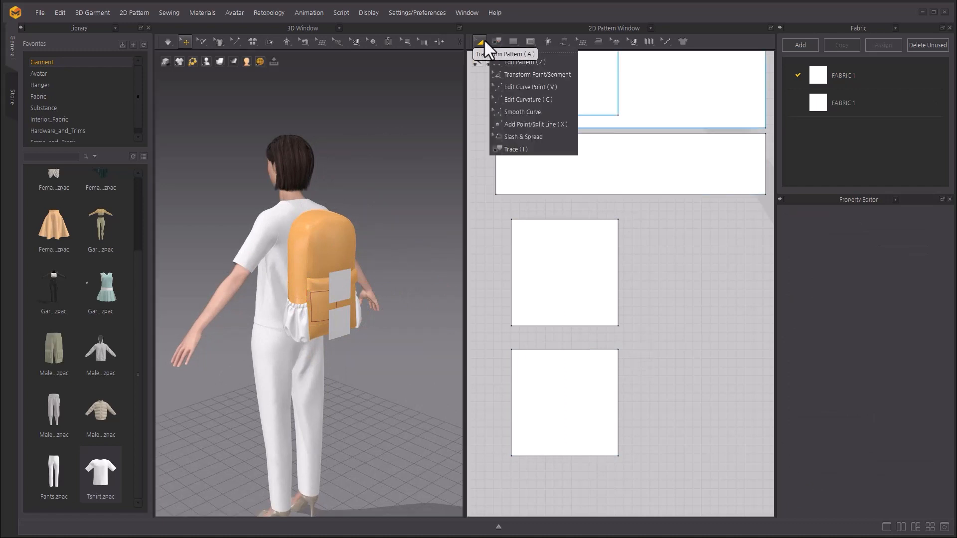
{"action": "left_click", "coordinate": [518, 62]}
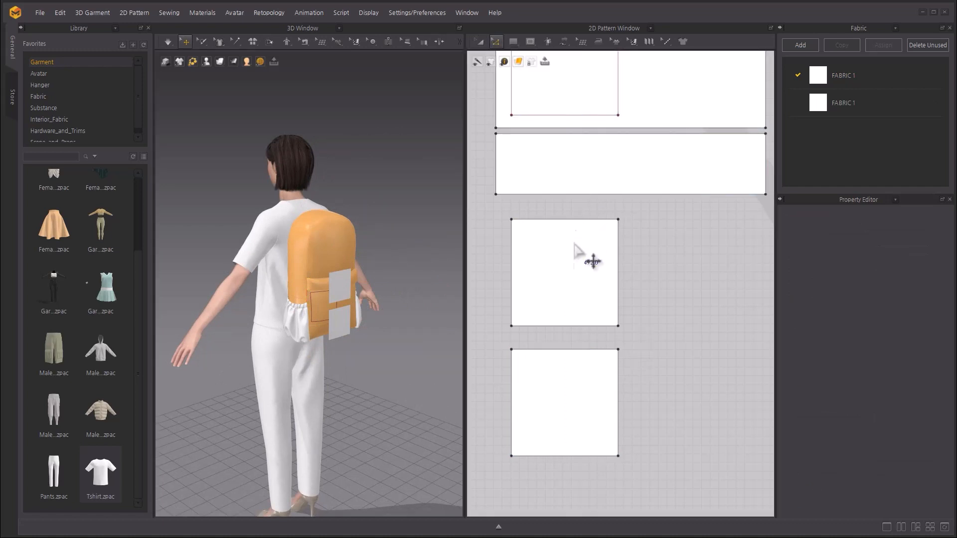
{"action": "left_click_drag", "start_coordinate": [558, 326], "coordinate": [559, 287]}
{"action": "right_click", "coordinate": [559, 287]}
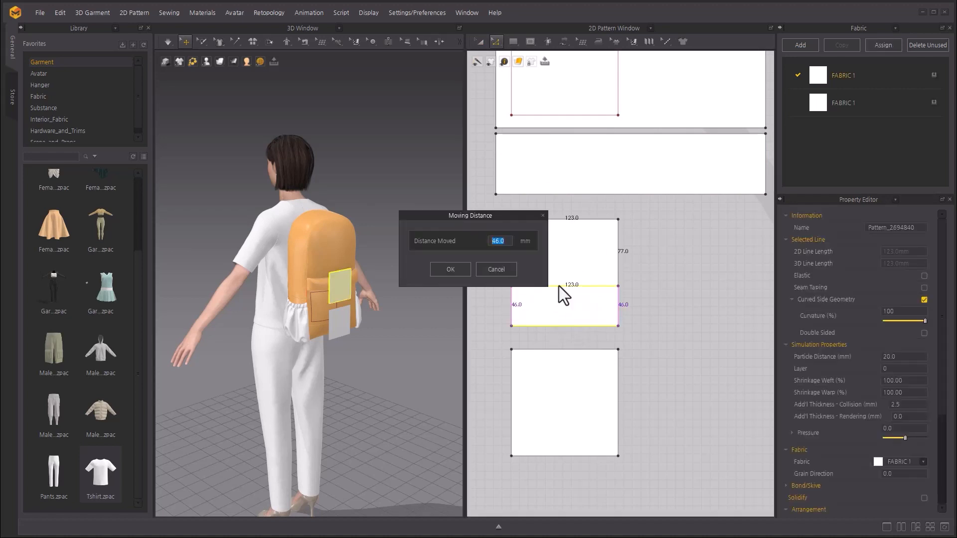
{"action": "type", "text": "40"}
{"action": "left_click", "coordinate": [449, 271]}
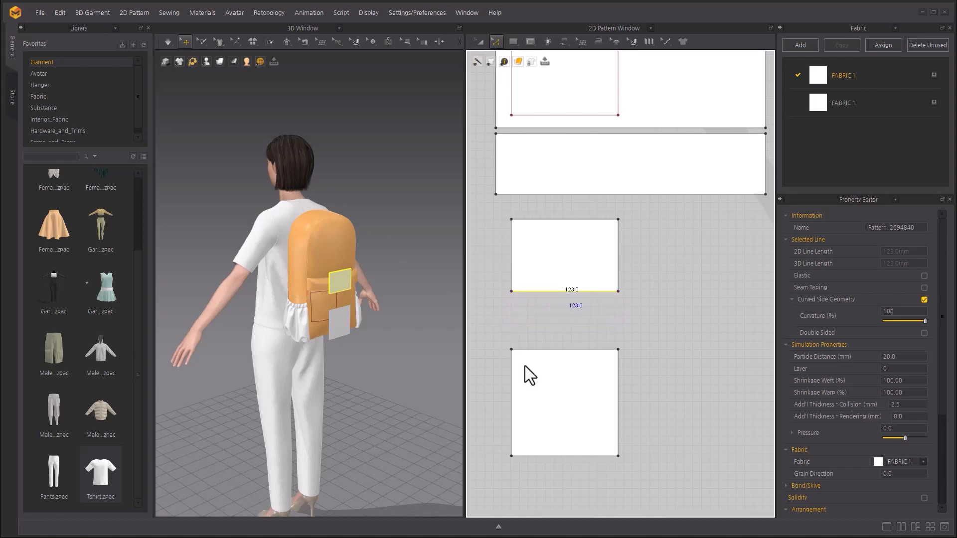
Step: Lower the top edge of the lower square pattern so its side edges measure 113 mm
{"action": "left_click", "coordinate": [496, 338]}
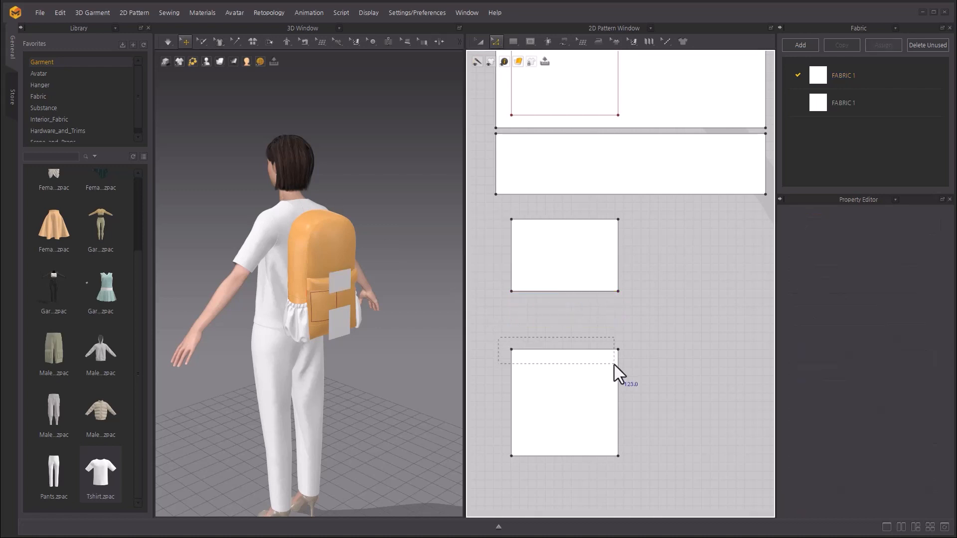
{"action": "left_click_drag", "start_coordinate": [627, 369], "coordinate": [628, 368]}
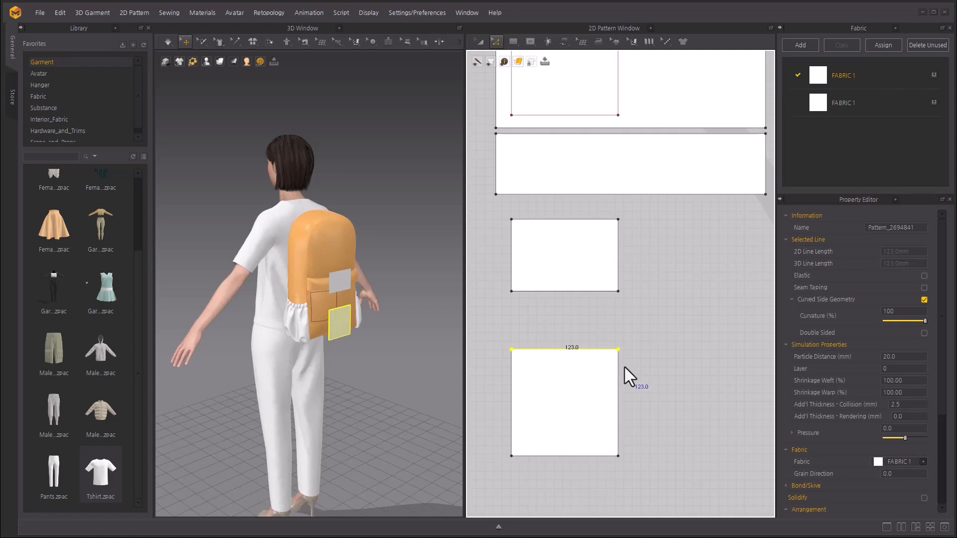
{"action": "key", "text": "Down"}
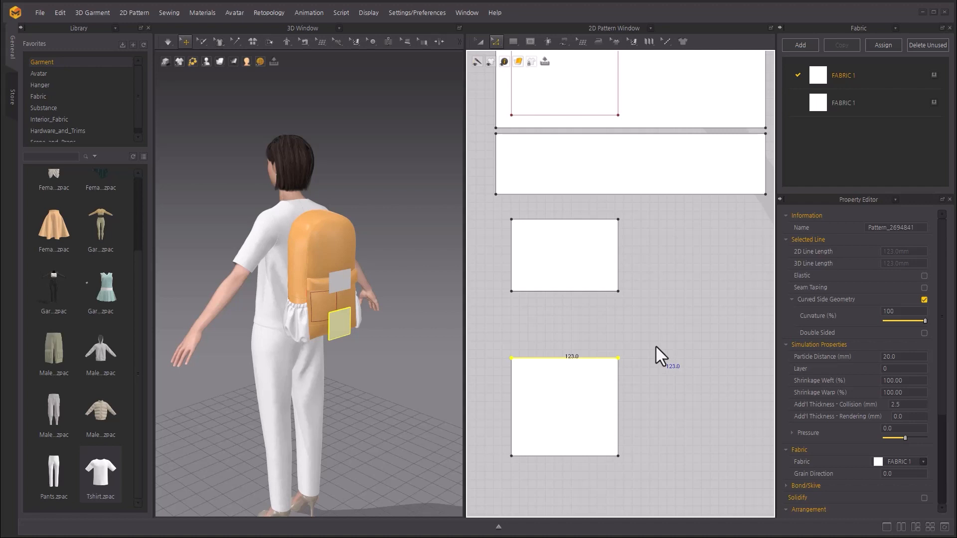
{"action": "left_click", "coordinate": [657, 348]}
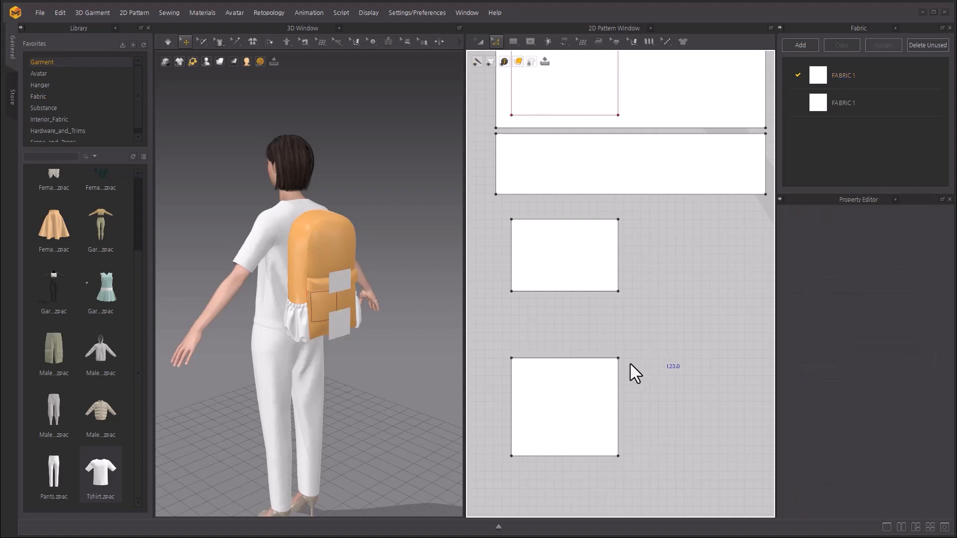
Step: Offset the pocket pattern's left, bottom and right outlines outward by 20 mm with unfilled corners
{"action": "left_click", "coordinate": [513, 399]}
{"action": "left_click", "coordinate": [548, 456], "text": "shift"}
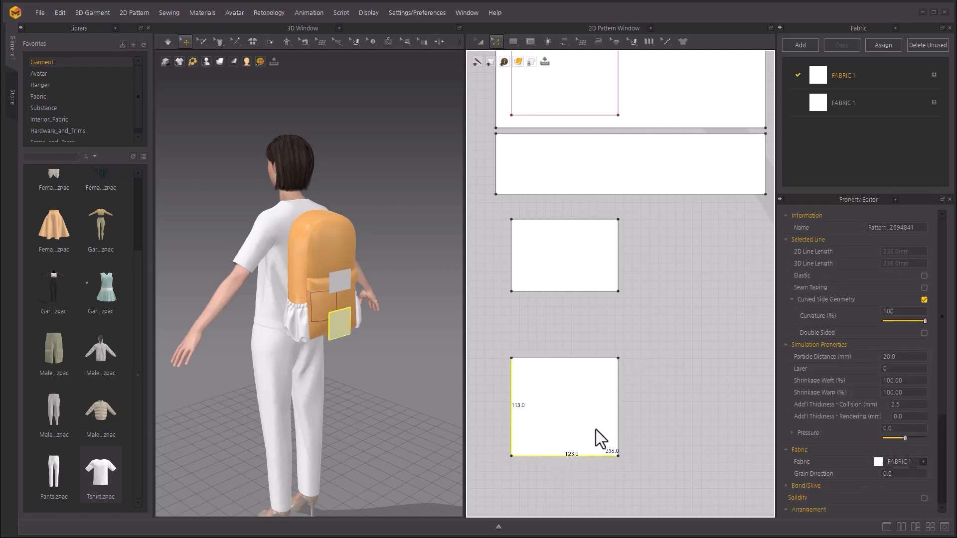
{"action": "left_click", "coordinate": [618, 408], "text": "shift"}
{"action": "right_click", "coordinate": [618, 408]}
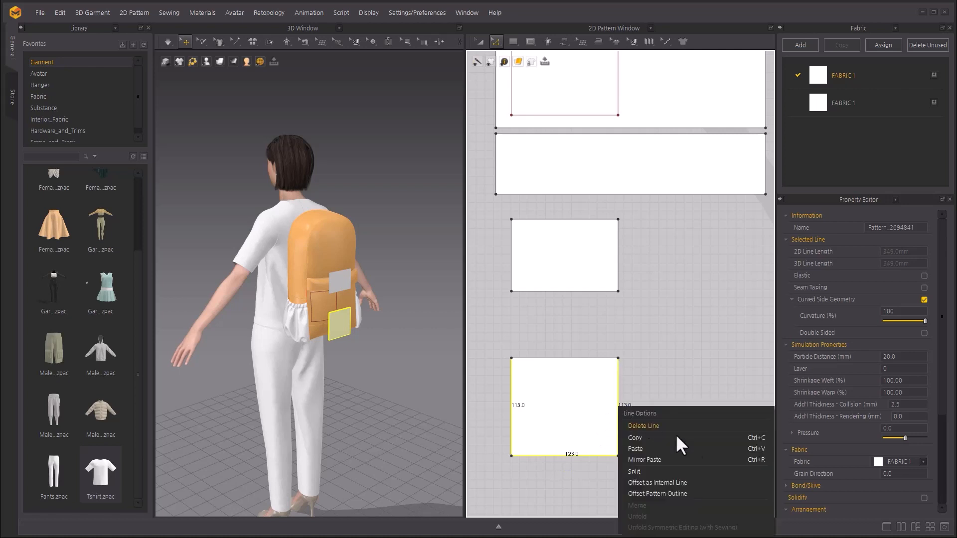
{"action": "left_click", "coordinate": [708, 495]}
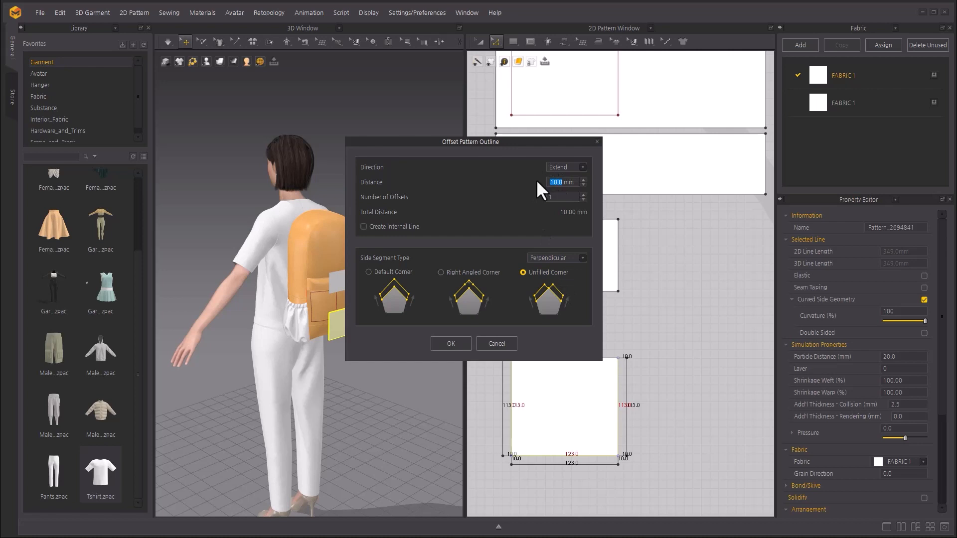
{"action": "type", "text": "2"}
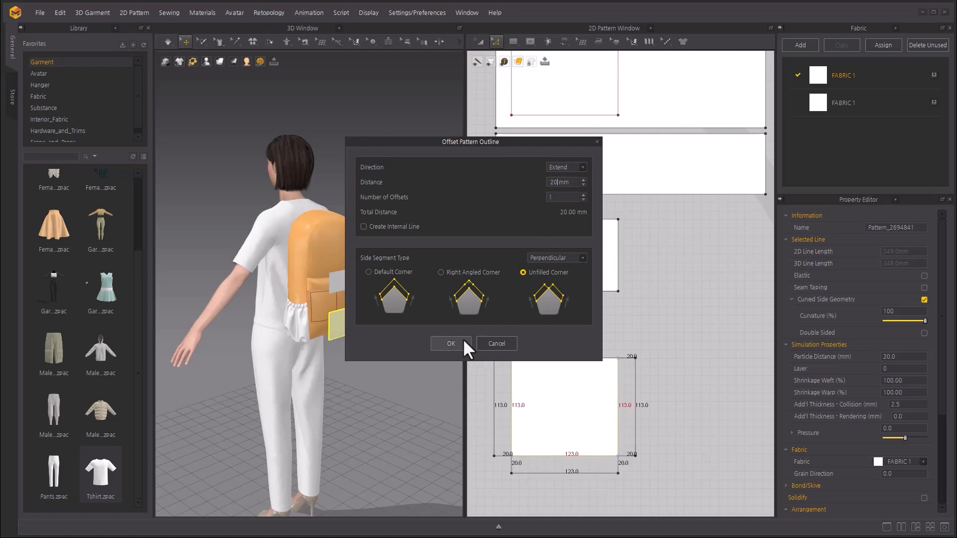
{"action": "left_click", "coordinate": [463, 339]}
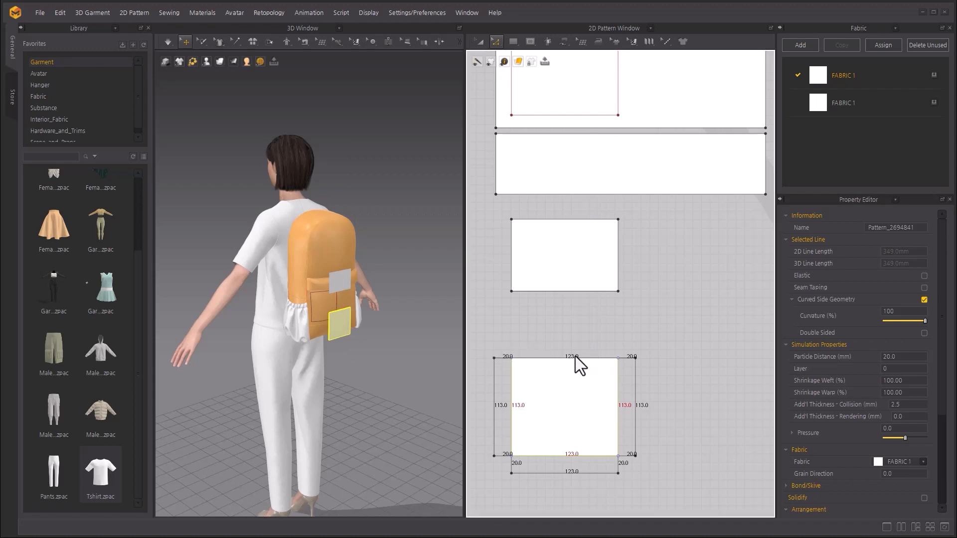
Step: Delete the two extra points along the pocket pattern's top edge, leaving only its outer corners
{"action": "left_click", "coordinate": [517, 339]}
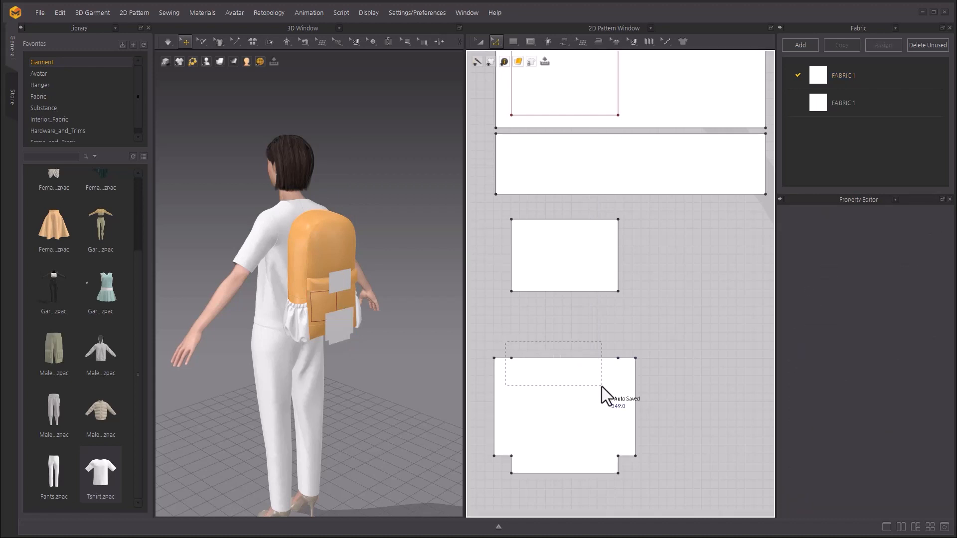
{"action": "left_click_drag", "start_coordinate": [506, 342], "coordinate": [533, 376]}
{"action": "key", "text": "Delete"}
{"action": "left_click_drag", "start_coordinate": [588, 341], "coordinate": [624, 372]}
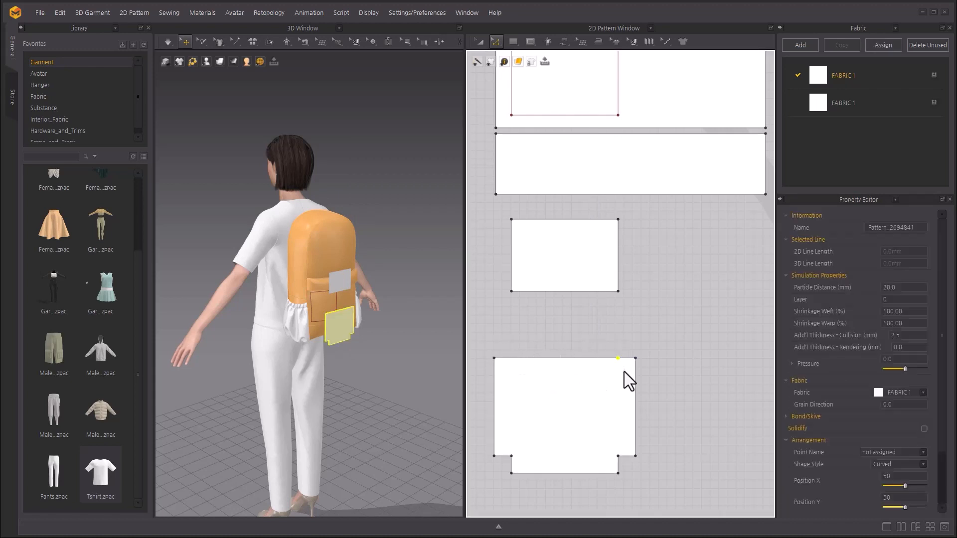
{"action": "key", "text": "Delete"}
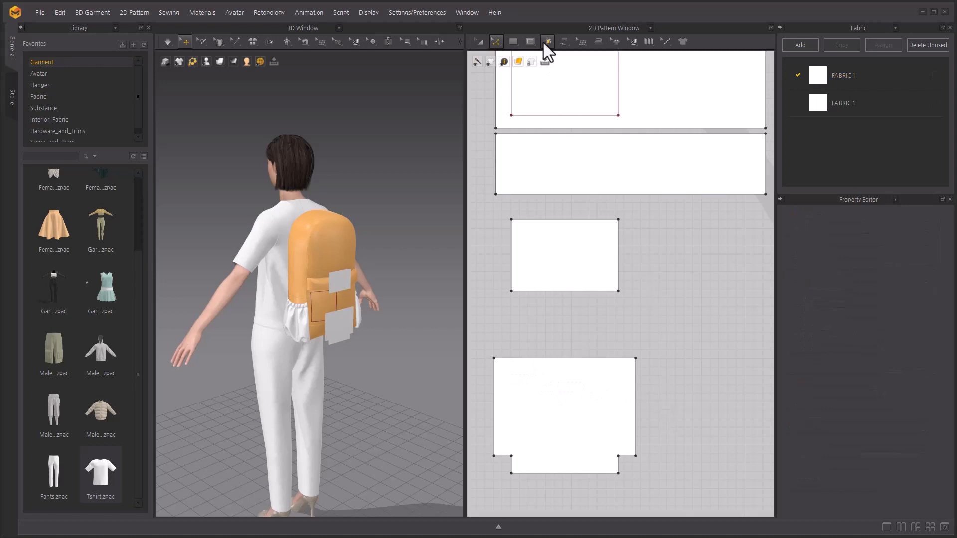
Step: Use Free Sewing to join the two adjoining edges of each notched bottom corner on the pocket pattern
{"action": "left_click", "coordinate": [563, 41]}
{"action": "left_click", "coordinate": [623, 98]}
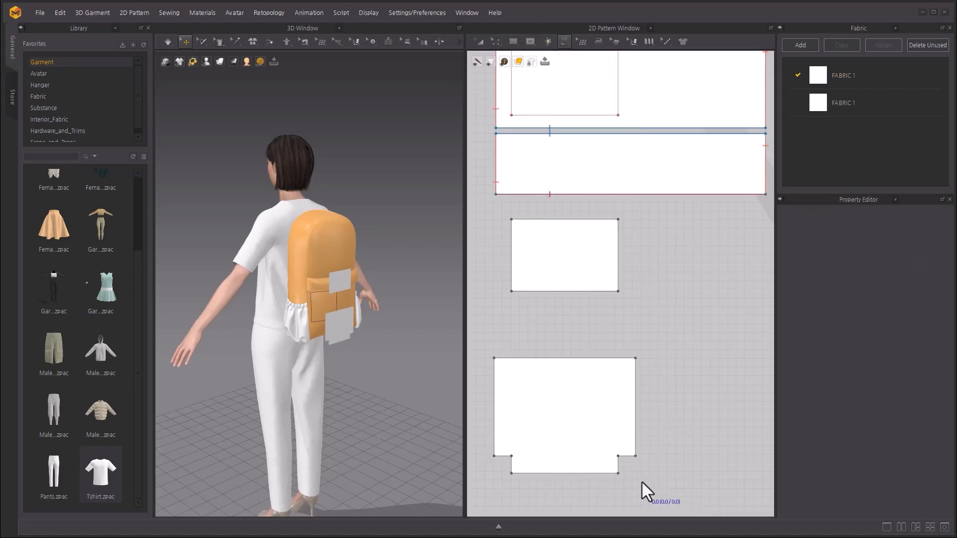
{"action": "left_click", "coordinate": [619, 473]}
{"action": "left_click", "coordinate": [619, 457]}
{"action": "left_click", "coordinate": [636, 457]}
{"action": "left_click", "coordinate": [512, 456]}
{"action": "left_click", "coordinate": [512, 473]}
{"action": "left_click", "coordinate": [512, 456]}
{"action": "left_click", "coordinate": [495, 458]}
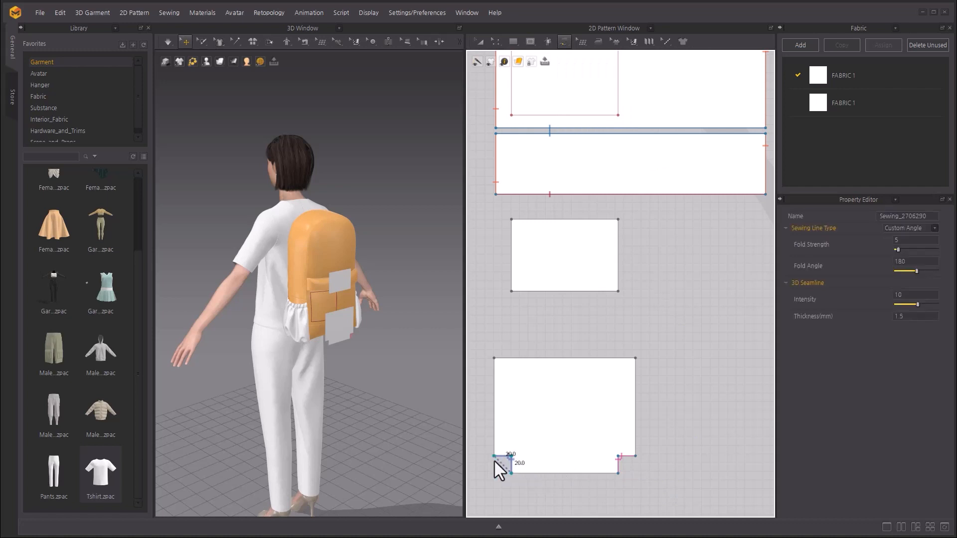
Step: Sew the pocket pattern's bottom edge to the bottom line of the internal square on the front panel
{"action": "left_click", "coordinate": [513, 474]}
{"action": "left_click", "coordinate": [618, 474]}
{"action": "left_click", "coordinate": [511, 115]}
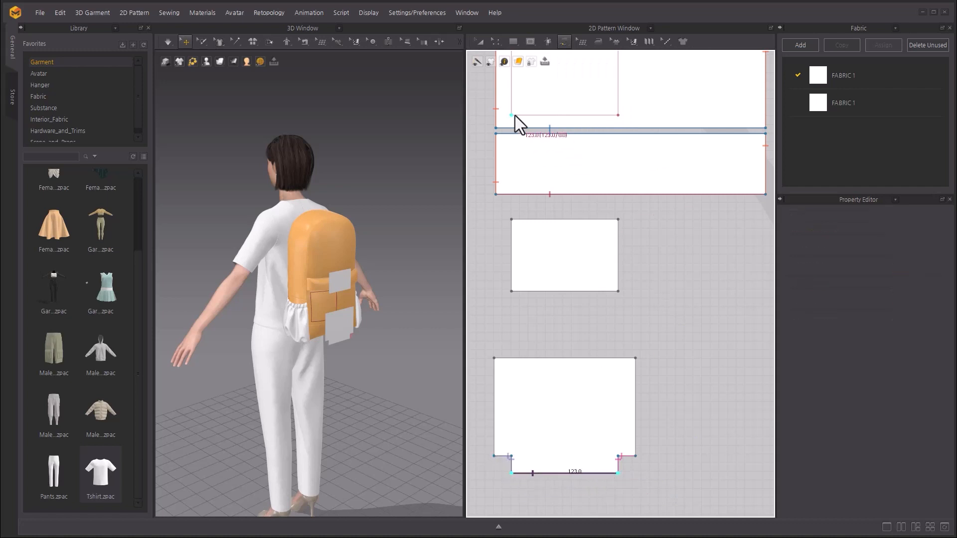
{"action": "left_click", "coordinate": [618, 116]}
Step: Sew the pocket's right and left side edges from the bottom corners up the matching sides of the internal square for 113 mm
{"action": "left_click", "coordinate": [636, 457]}
{"action": "left_click", "coordinate": [636, 358]}
{"action": "middle_click_drag", "start_coordinate": [633, 102], "coordinate": [655, 172]}
{"action": "left_click", "coordinate": [642, 184]}
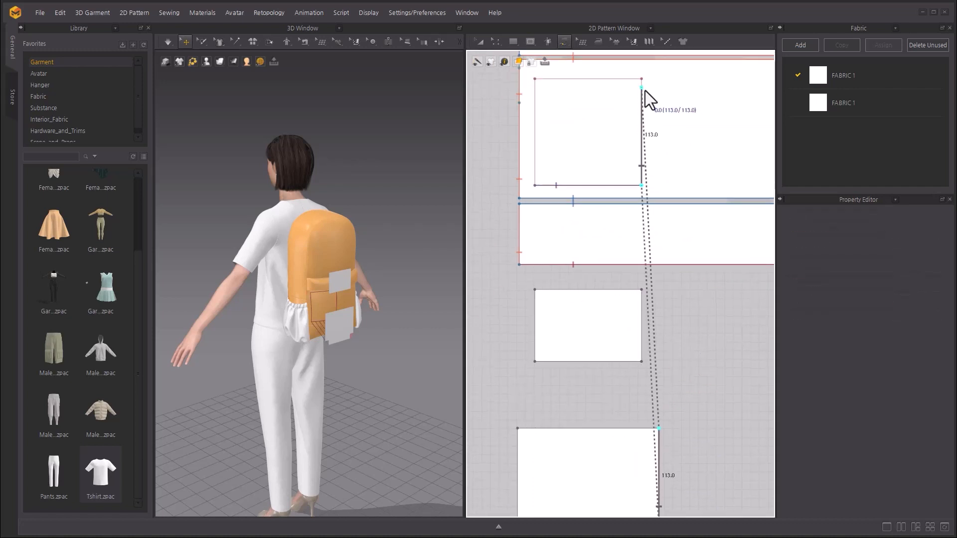
{"action": "left_click", "coordinate": [642, 87]}
{"action": "middle_click_drag", "start_coordinate": [532, 407], "coordinate": [506, 463]}
{"action": "left_click", "coordinate": [510, 481]}
{"action": "left_click", "coordinate": [506, 384]}
{"action": "left_click", "coordinate": [528, 223]}
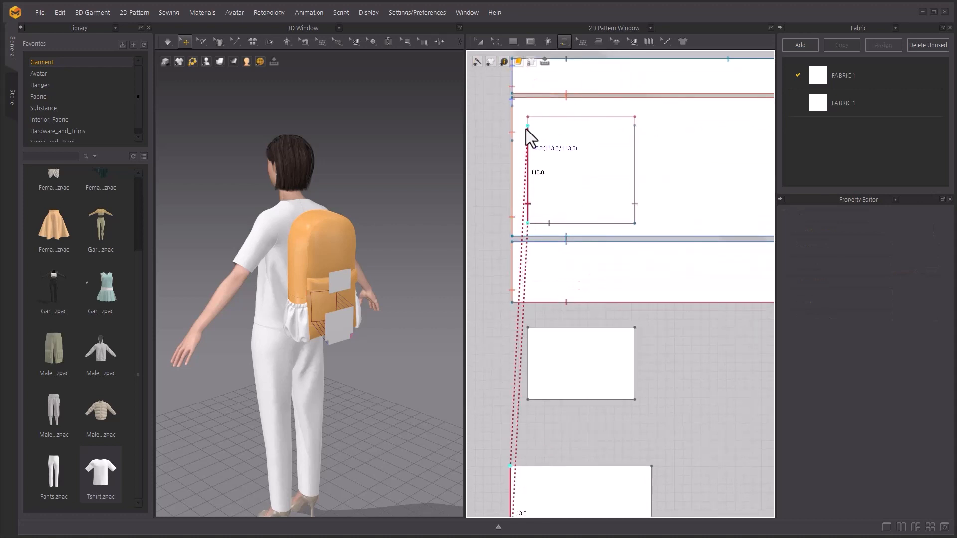
{"action": "left_click", "coordinate": [528, 126]}
Step: Round the flap pattern's lower-left corner by 40 mm along both lines
{"action": "left_click", "coordinate": [496, 41]}
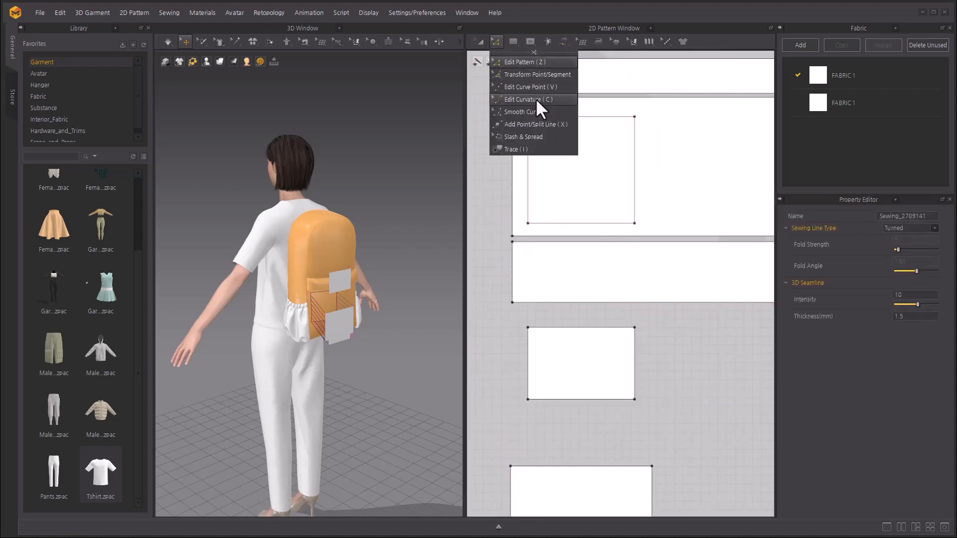
{"action": "left_click", "coordinate": [523, 112]}
{"action": "left_click_drag", "start_coordinate": [528, 399], "coordinate": [554, 374]}
{"action": "right_click", "coordinate": [550, 368]}
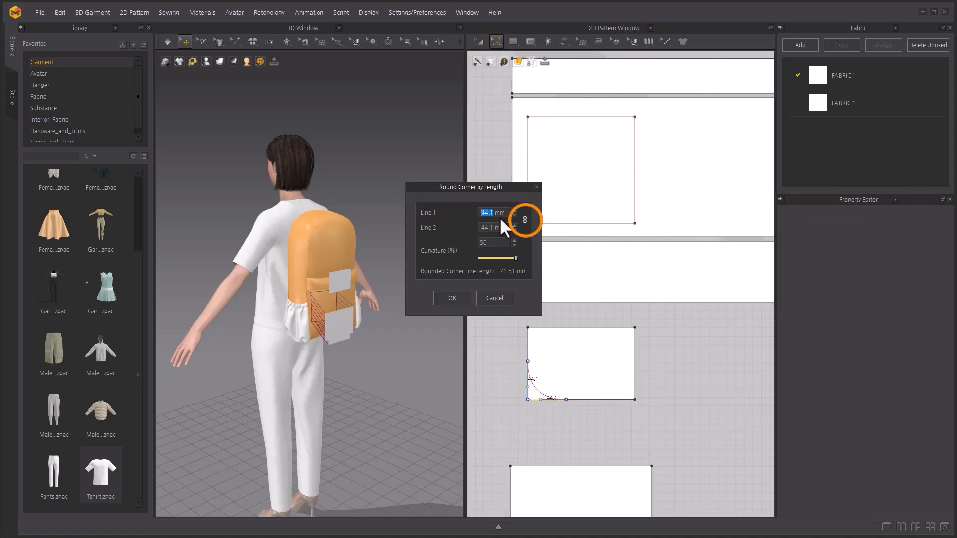
{"action": "type", "text": "40"}
{"action": "left_click", "coordinate": [452, 299]}
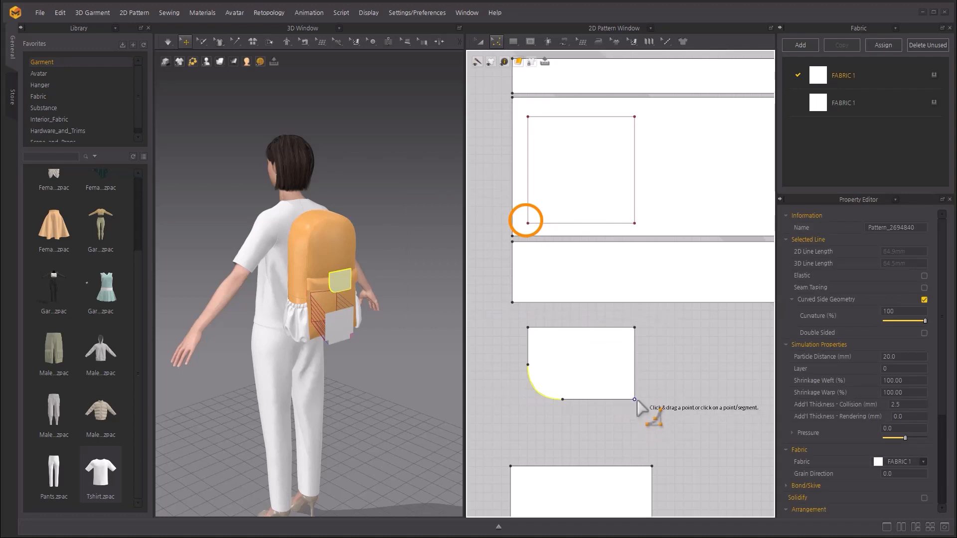
Step: Round the flap pattern's lower-right corner by 40 mm along both lines
{"action": "left_click_drag", "start_coordinate": [635, 399], "coordinate": [615, 368]}
{"action": "right_click", "coordinate": [615, 368]}
{"action": "type", "text": "4"}
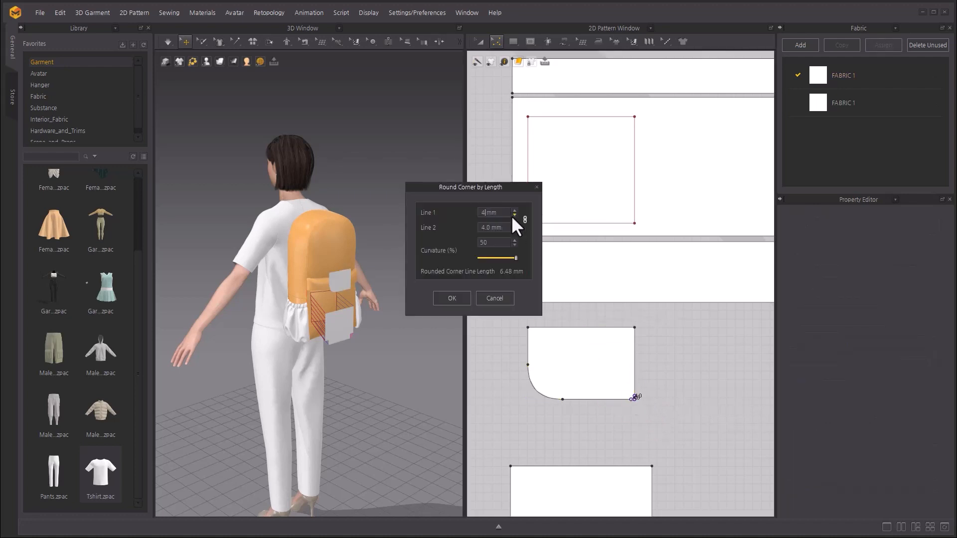
{"action": "type", "text": "0"}
{"action": "left_click", "coordinate": [468, 295]}
Step: Sew the flap's straight top edge to the top line of the front panel's internal square with Free Sewing
{"action": "left_click", "coordinate": [564, 41]}
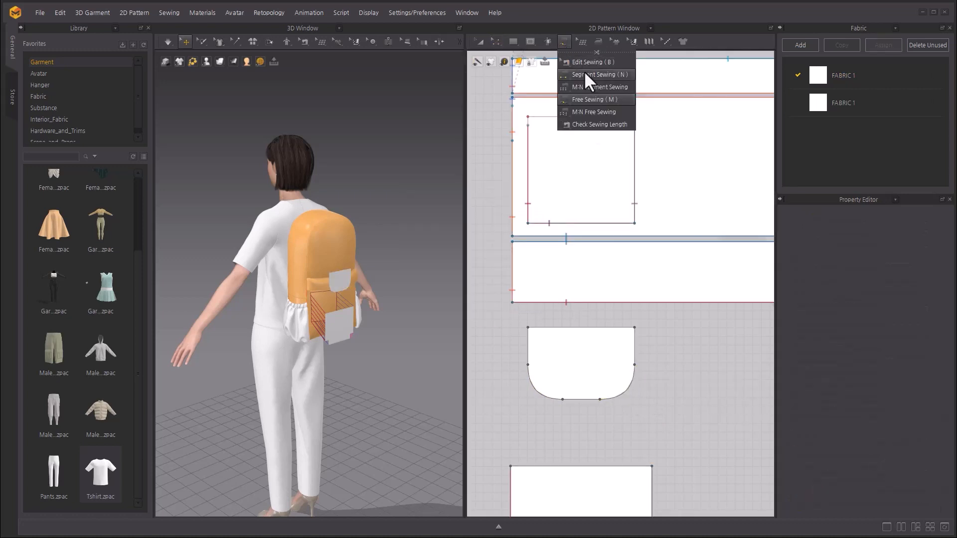
{"action": "left_click", "coordinate": [601, 103]}
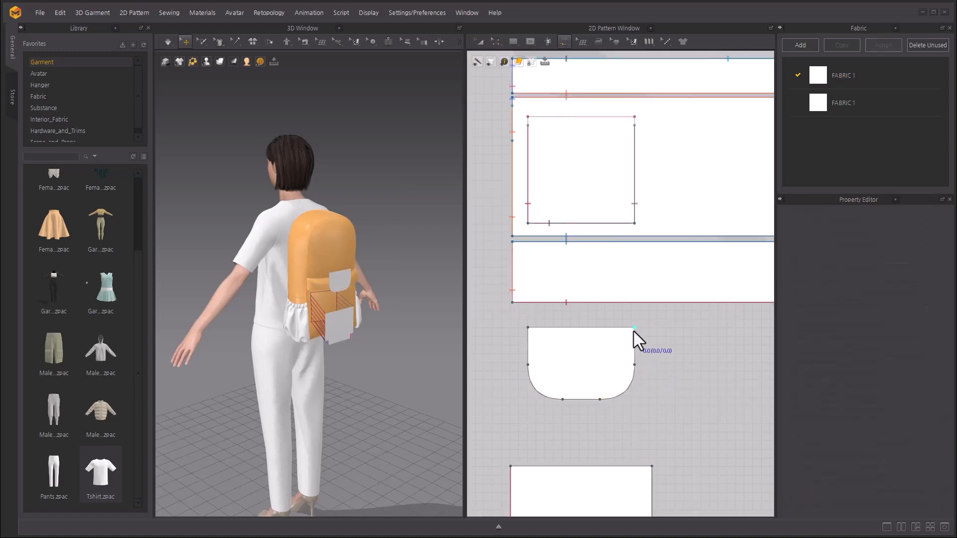
{"action": "left_click", "coordinate": [635, 329]}
{"action": "left_click", "coordinate": [528, 329]}
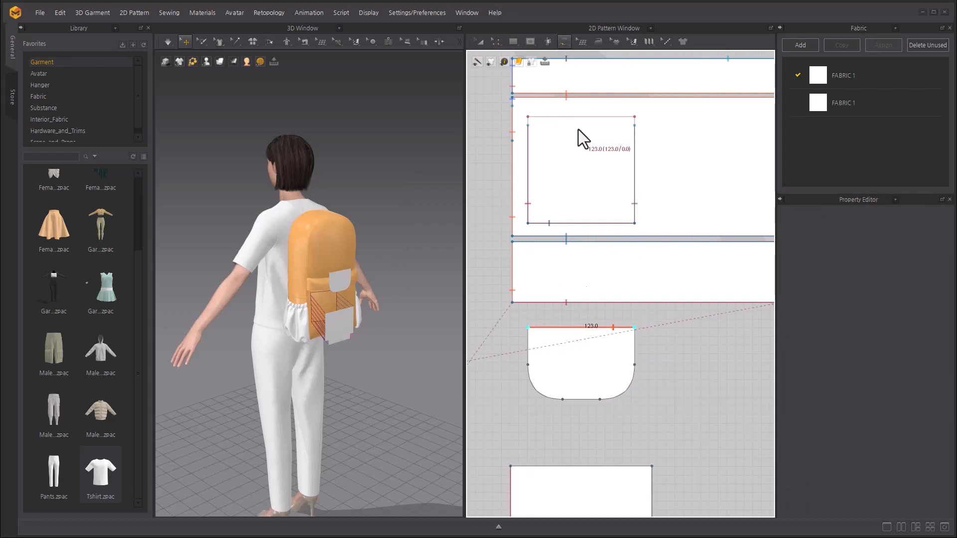
{"action": "left_click", "coordinate": [633, 117]}
{"action": "left_click", "coordinate": [530, 116]}
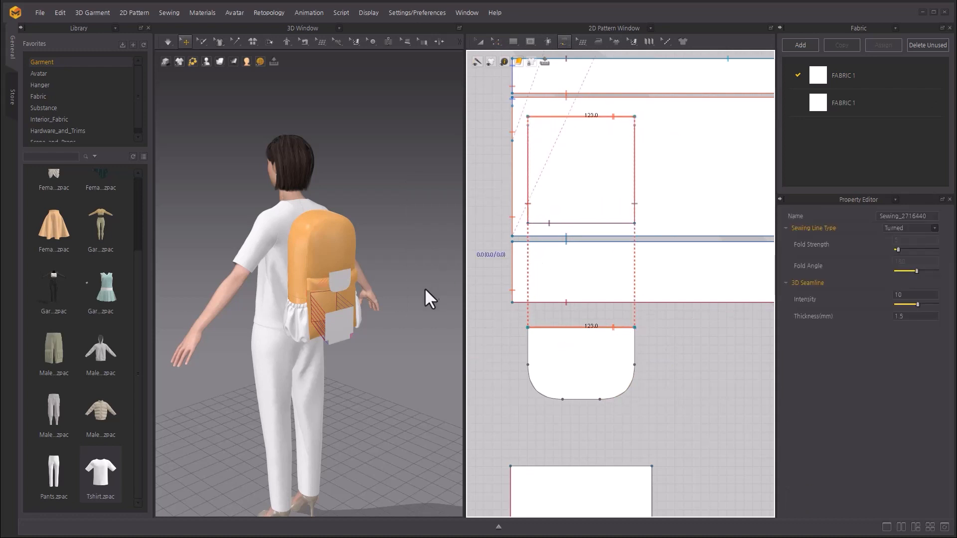
Step: Offset the flap's side, curved and bottom edges inward as one extended internal line at 10 mm
{"action": "left_click", "coordinate": [496, 42]}
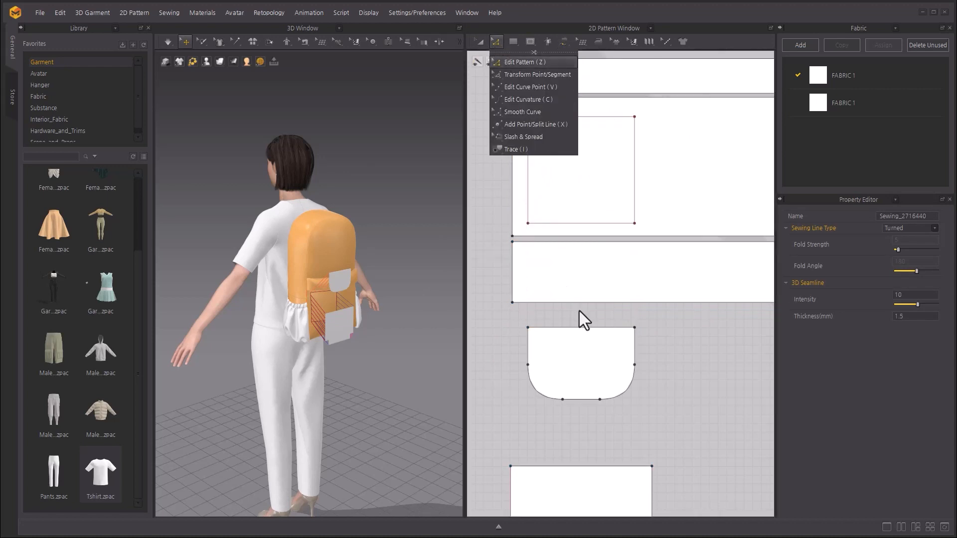
{"action": "left_click", "coordinate": [634, 354]}
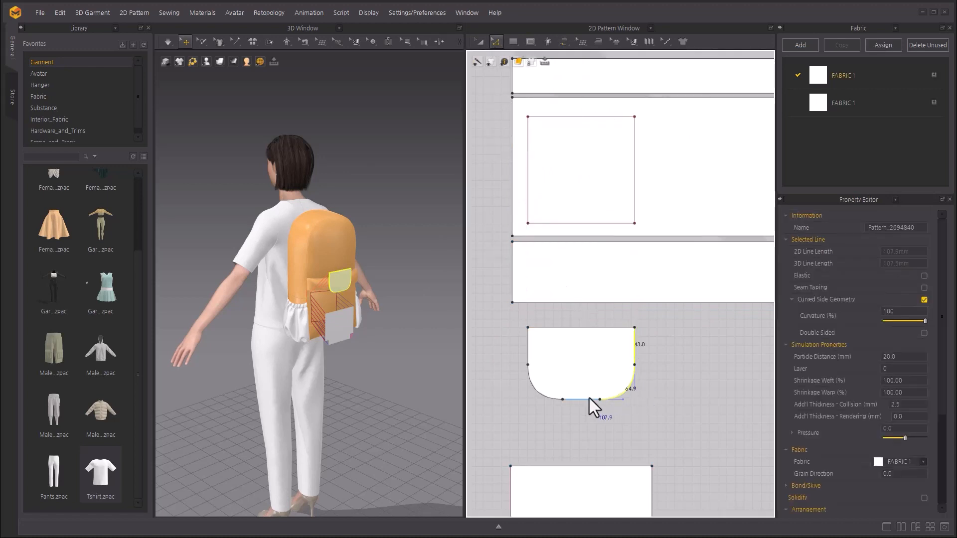
{"action": "left_click", "coordinate": [531, 350], "text": "shift"}
{"action": "right_click", "coordinate": [529, 349]}
{"action": "left_click", "coordinate": [623, 453]}
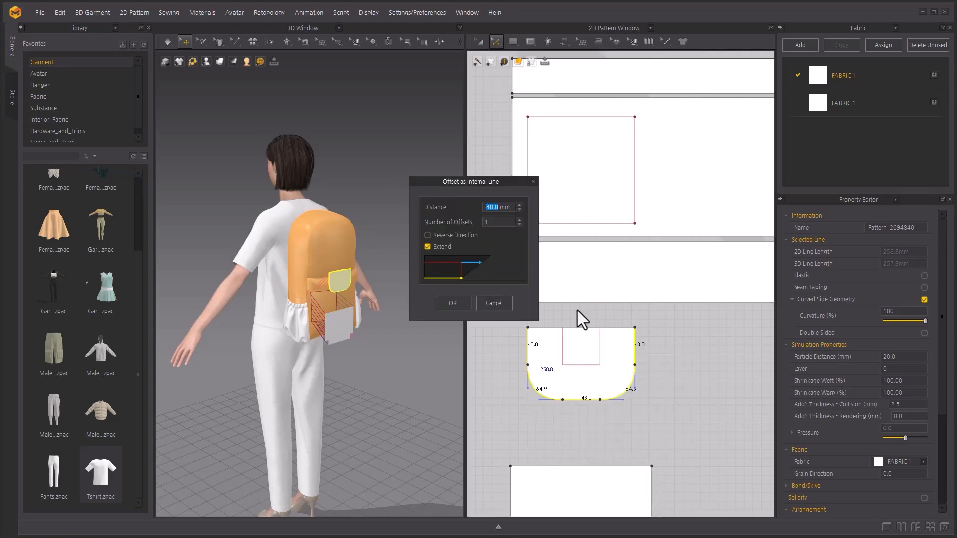
{"action": "type", "text": "10"}
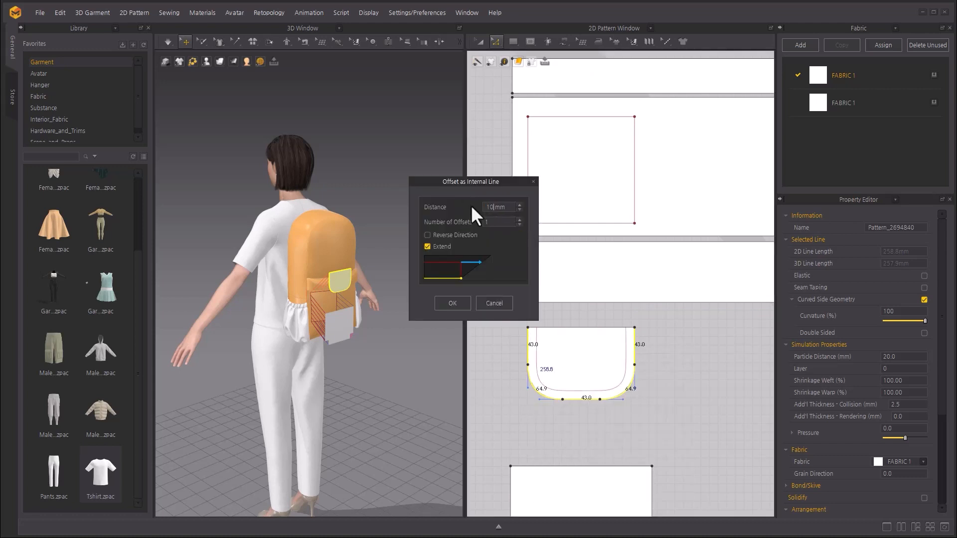
{"action": "left_click", "coordinate": [462, 304]}
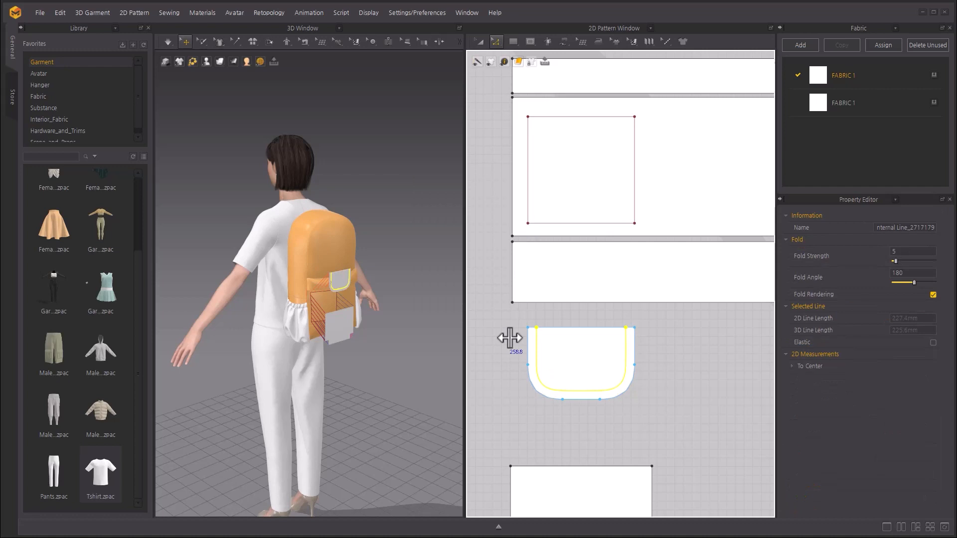
Step: Cut and sew the flap along its inner offset line and move the inner piece out of the U-shaped trim to its left
{"action": "right_click", "coordinate": [538, 363]}
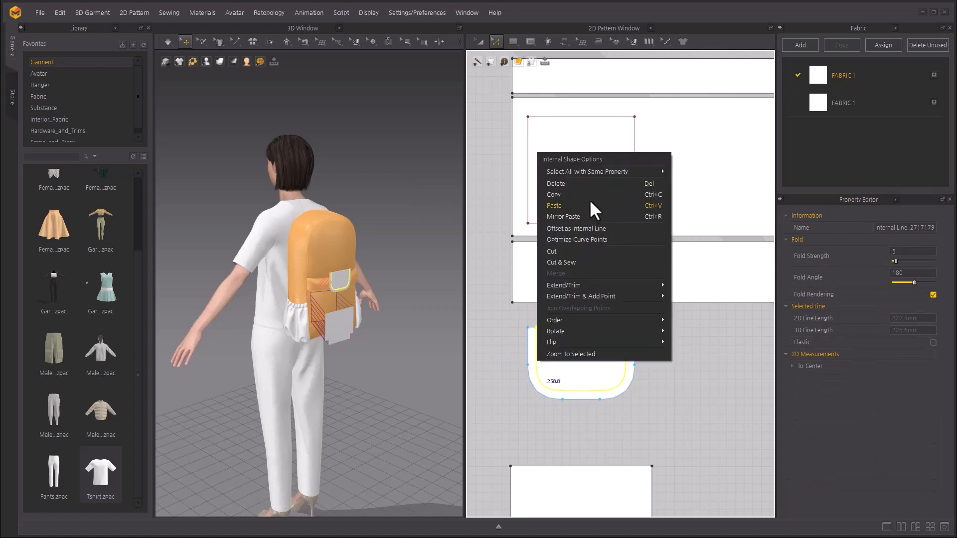
{"action": "left_click", "coordinate": [601, 261]}
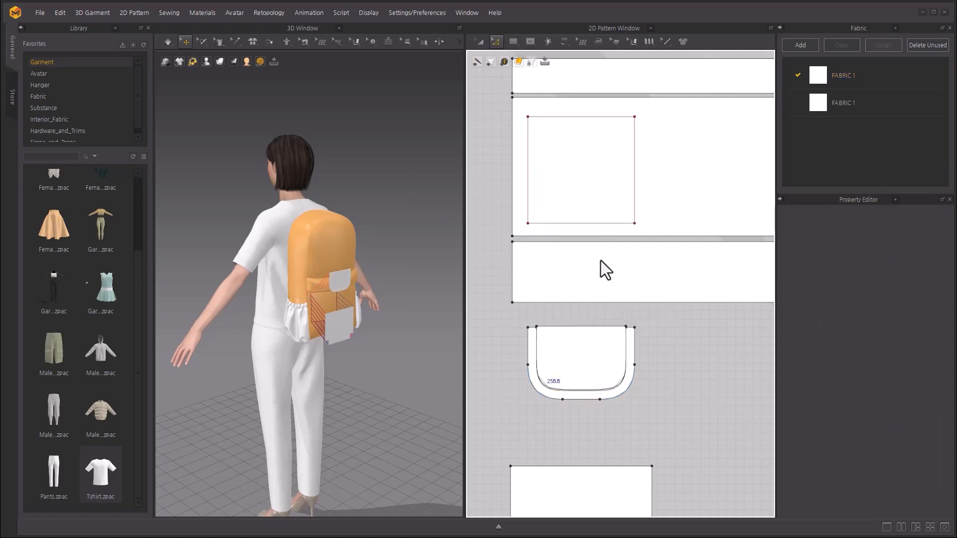
{"action": "left_click", "coordinate": [480, 41]}
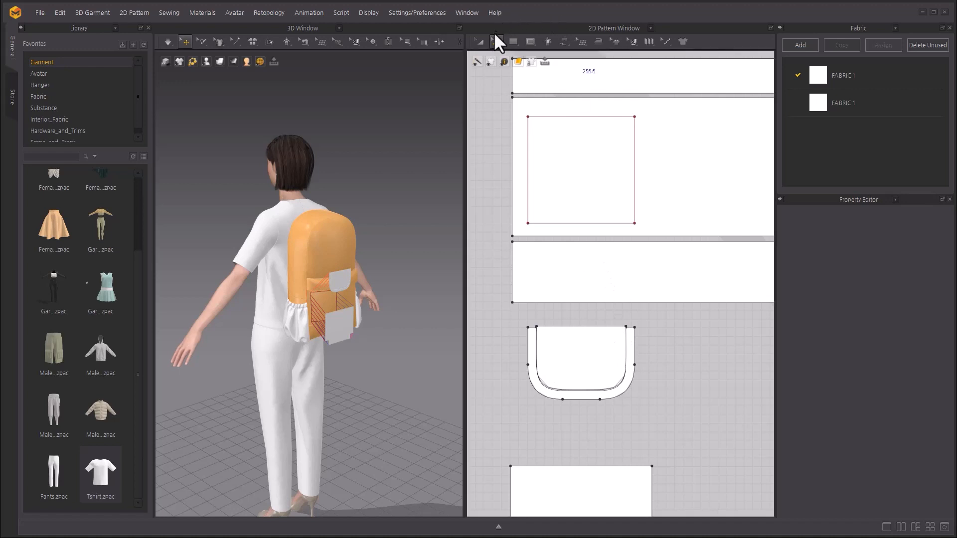
{"action": "left_click", "coordinate": [587, 342]}
{"action": "left_click_drag", "start_coordinate": [587, 342], "coordinate": [478, 343]}
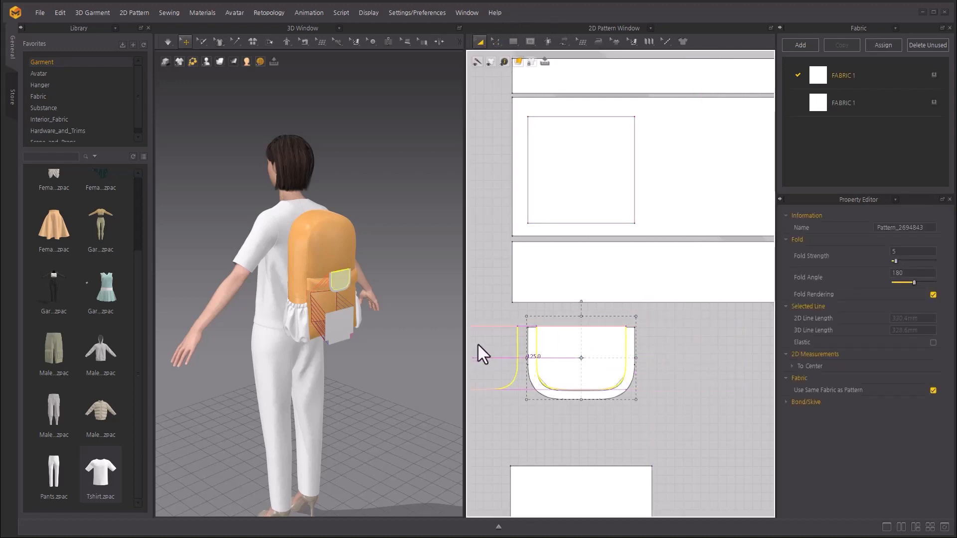
{"action": "left_click", "coordinate": [677, 366]}
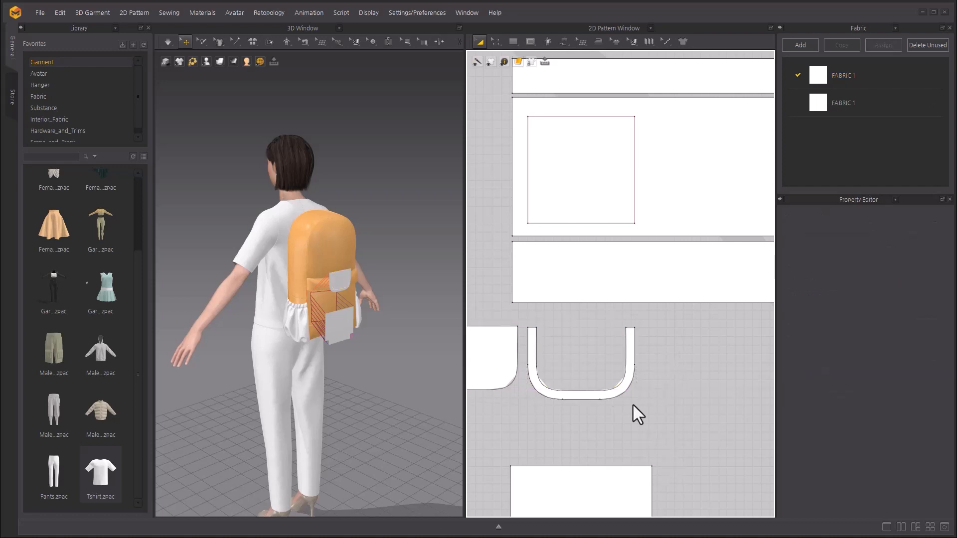
Step: Shift the inner flap piece, U-shaped trim and pocket pattern slightly right, clear of the neighbouring pattern
{"action": "right_click_drag", "start_coordinate": [388, 357], "coordinate": [406, 359]}
{"action": "scroll", "coordinate": [683, 389], "scroll_direction": "down", "scroll_amount": 3}
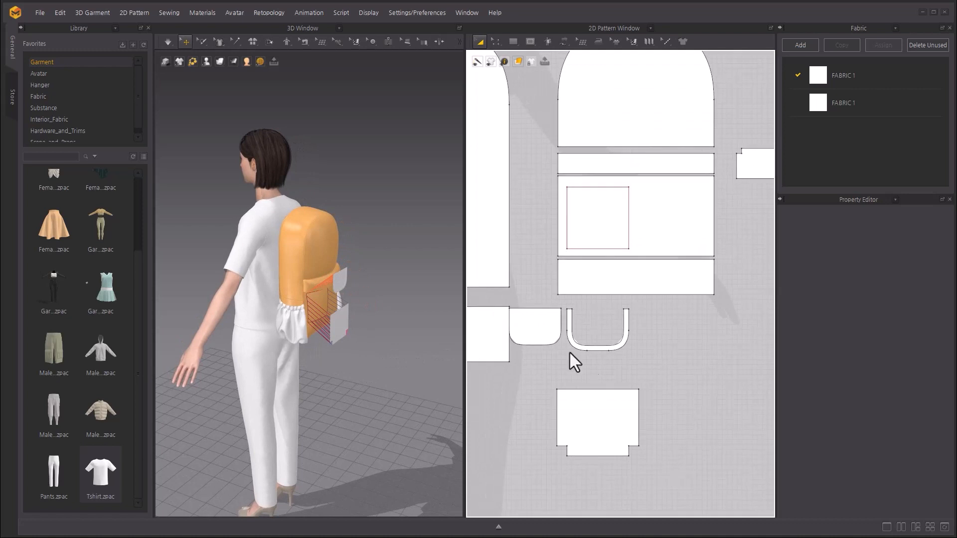
{"action": "left_click_drag", "start_coordinate": [534, 324], "coordinate": [556, 328]}
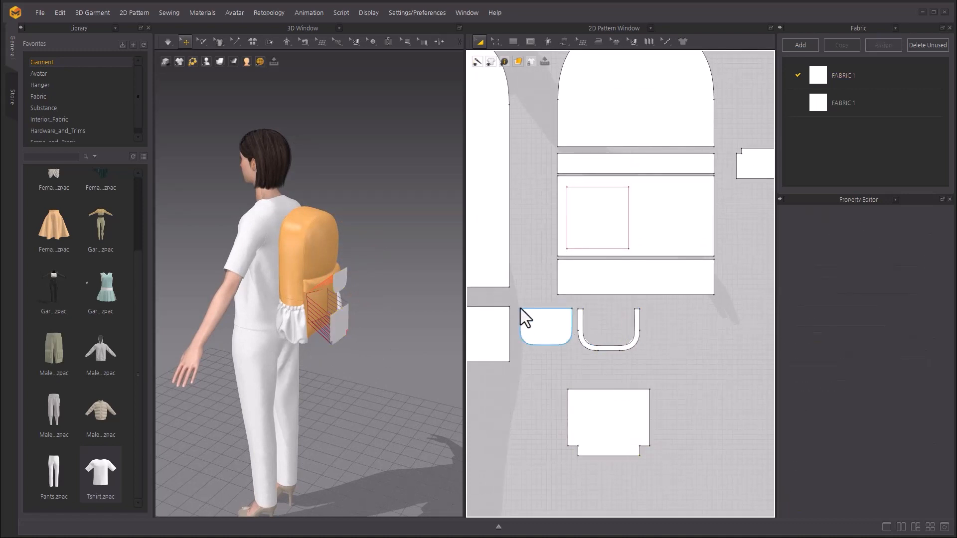
Step: Strengthen the inner flap piece, U-shaped trim and pocket pattern and simulate them into place on the backpack
{"action": "right_click", "coordinate": [606, 419]}
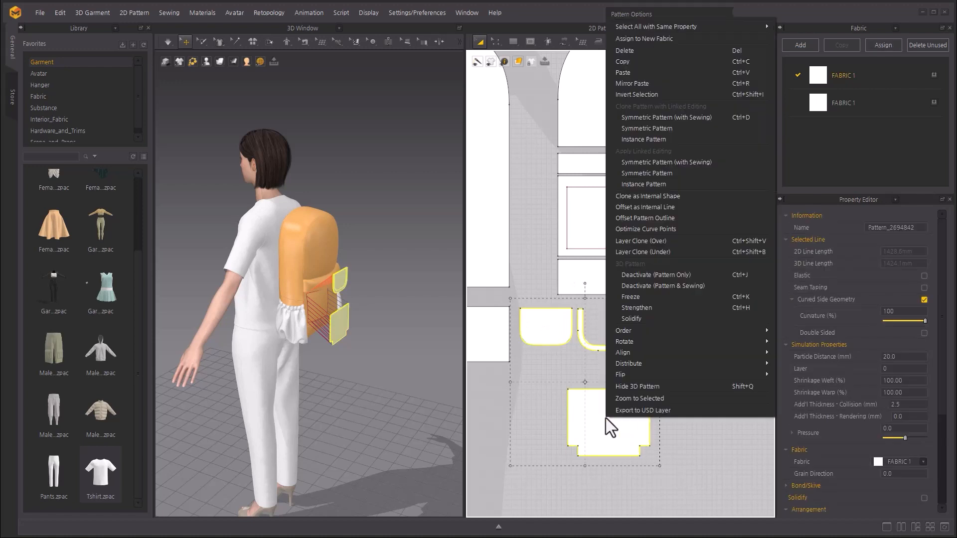
{"action": "left_click", "coordinate": [699, 312]}
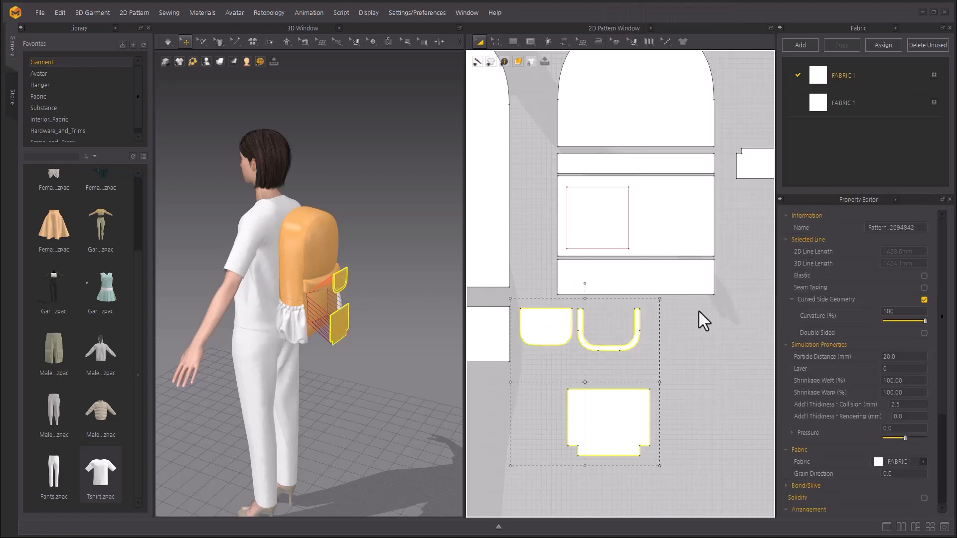
{"action": "left_click", "coordinate": [680, 398]}
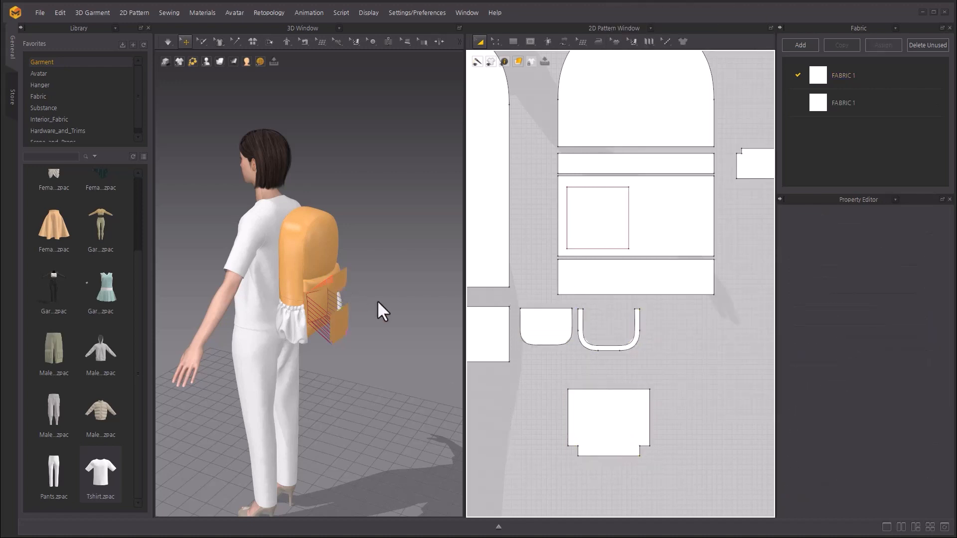
{"action": "key", "text": "space"}
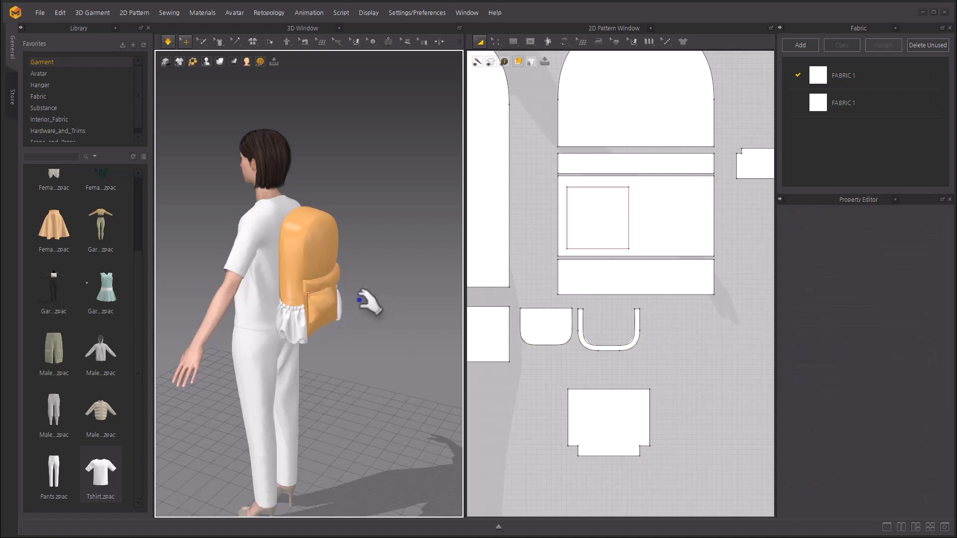
{"action": "right_click_drag", "start_coordinate": [349, 304], "coordinate": [314, 299]}
{"action": "scroll", "coordinate": [314, 279], "scroll_direction": "up", "scroll_amount": 6}
{"action": "left_click", "coordinate": [319, 258]}
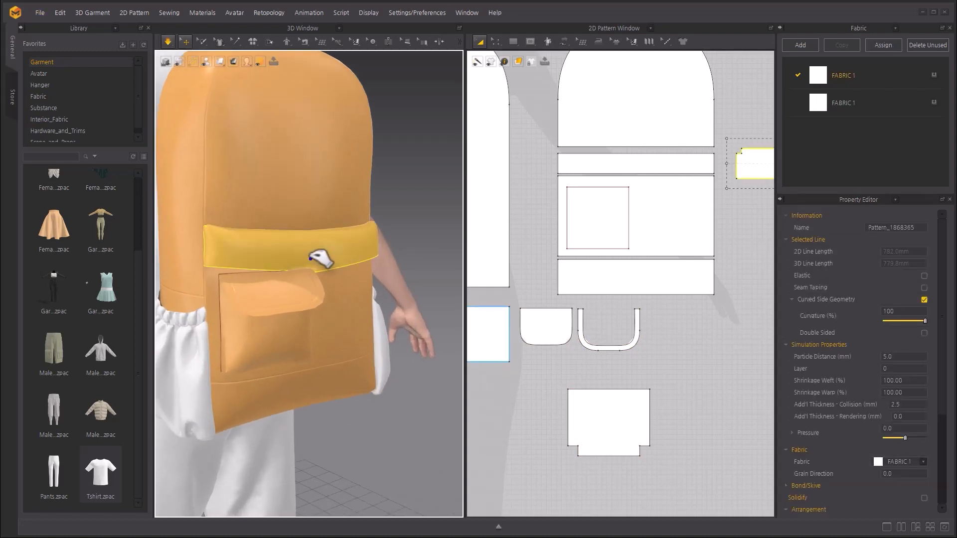
{"action": "key", "text": "space"}
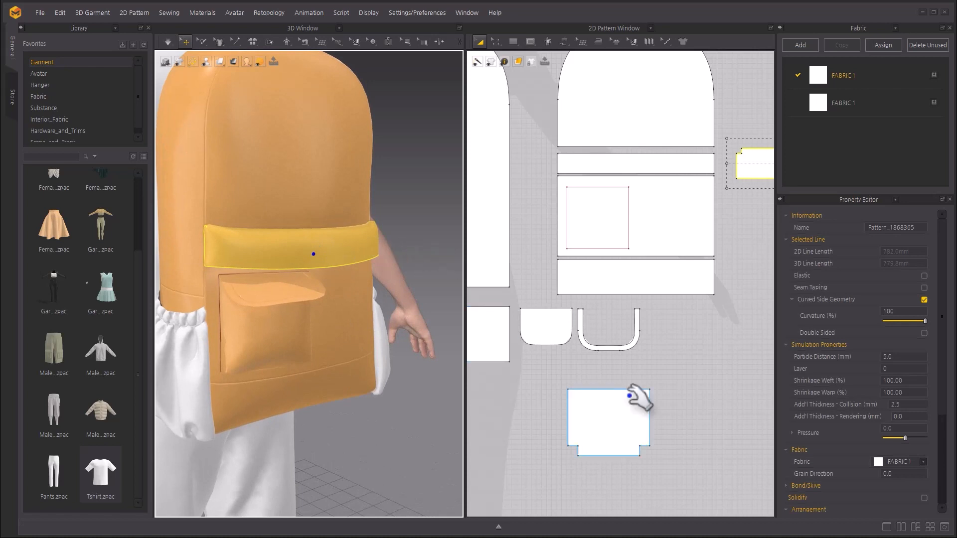
Step: Remove the strengthening from the flap pieces and pocket pattern and simulate the pocket again
{"action": "left_click_drag", "start_coordinate": [688, 455], "coordinate": [513, 299]}
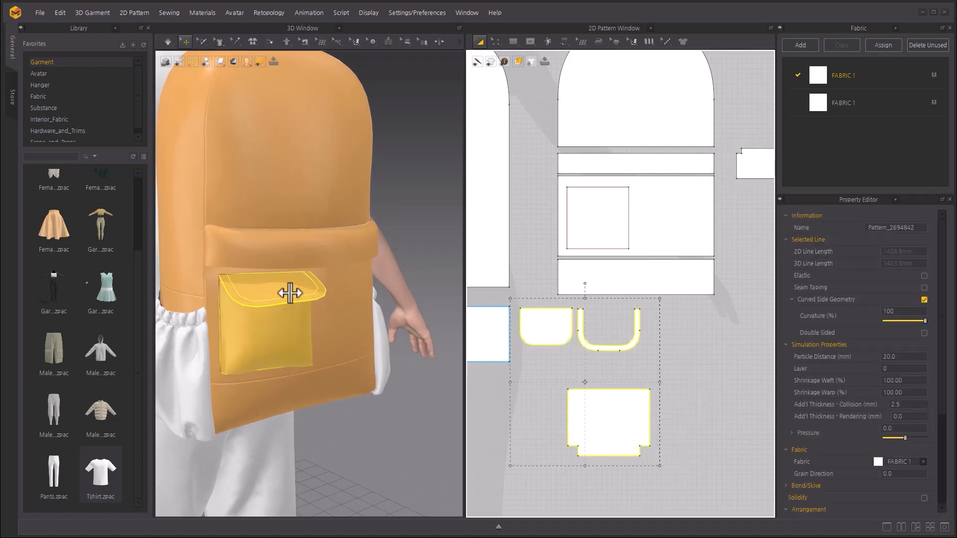
{"action": "right_click", "coordinate": [290, 293]}
{"action": "left_click", "coordinate": [339, 99]}
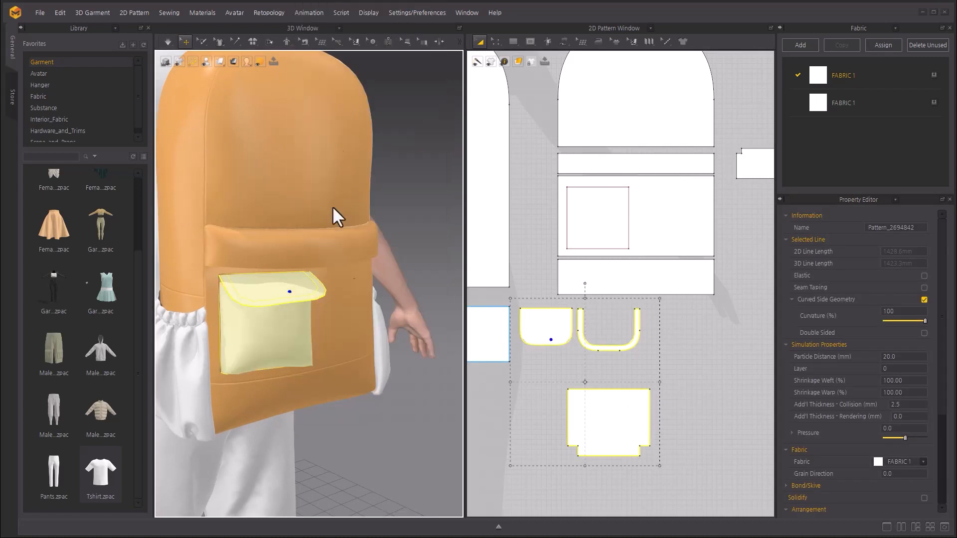
{"action": "key", "text": "space"}
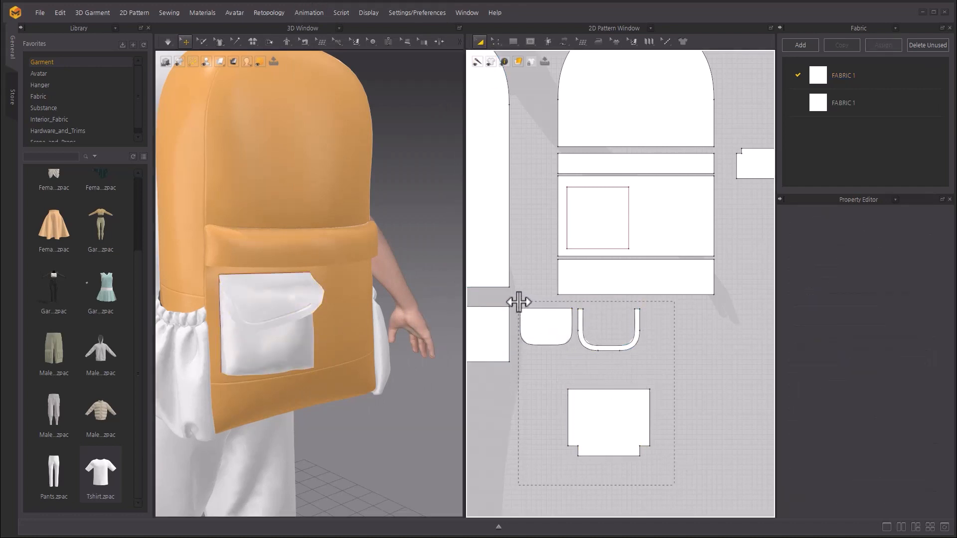
Step: Set the particle distance of the flap pieces and pocket pattern to 5 mm and simulate them
{"action": "left_click_drag", "start_coordinate": [518, 301], "coordinate": [518, 302]}
{"action": "double_click", "coordinate": [906, 356]}
{"action": "type", "text": "100"}
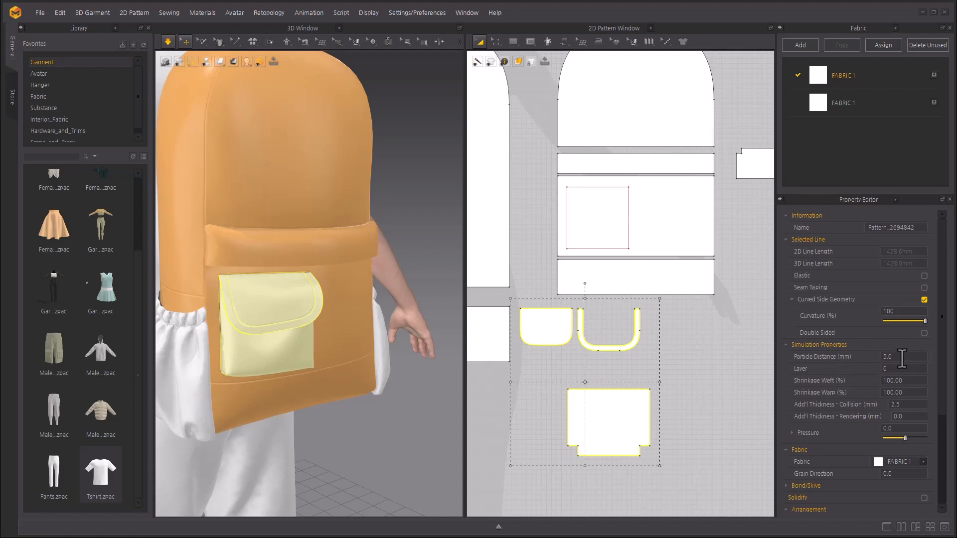
{"action": "left_click", "coordinate": [718, 368]}
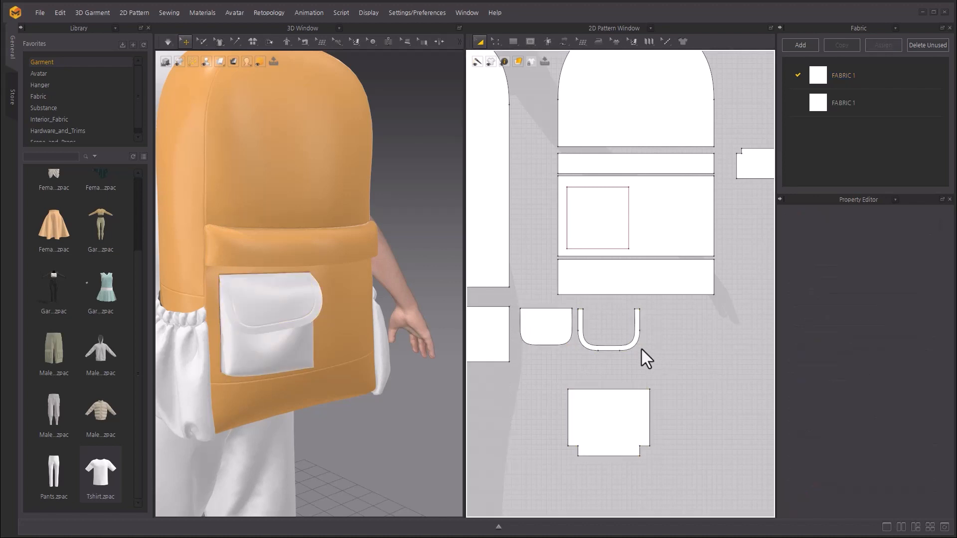
Step: Adjust the U-shaped trim's additional rendering thickness and set it to 1.0 mm for the inner flap piece and the pocket pattern
{"action": "left_click", "coordinate": [632, 346]}
{"action": "left_click", "coordinate": [903, 417]}
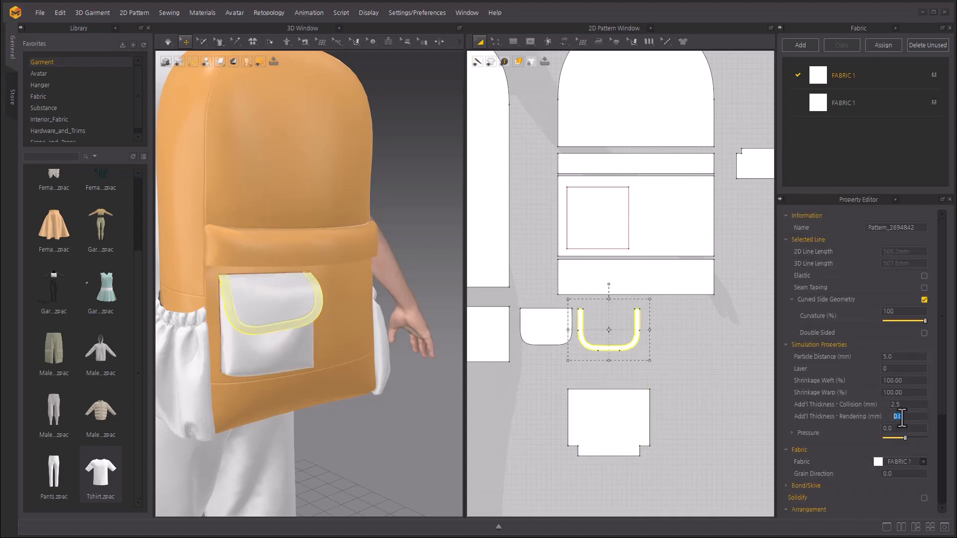
{"action": "left_click", "coordinate": [534, 340]}
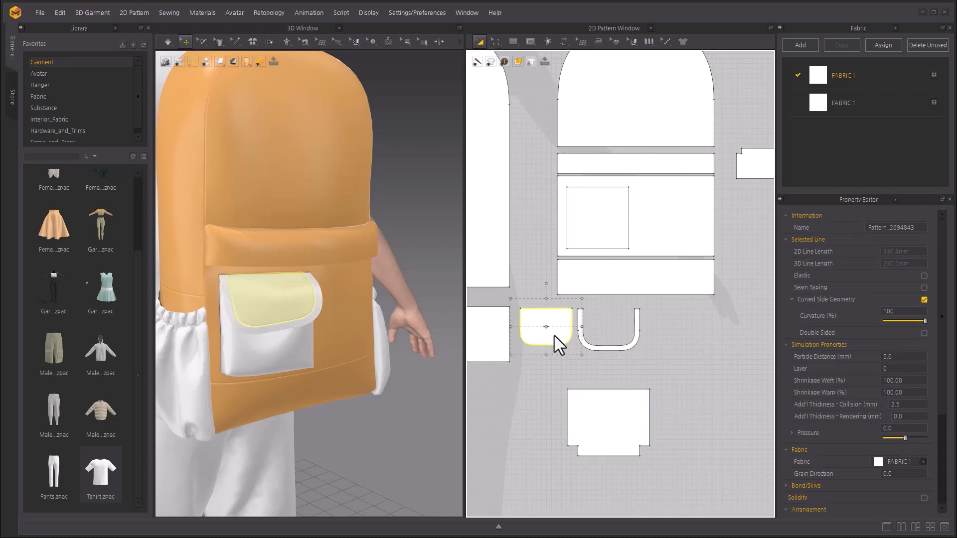
{"action": "left_click", "coordinate": [903, 416]}
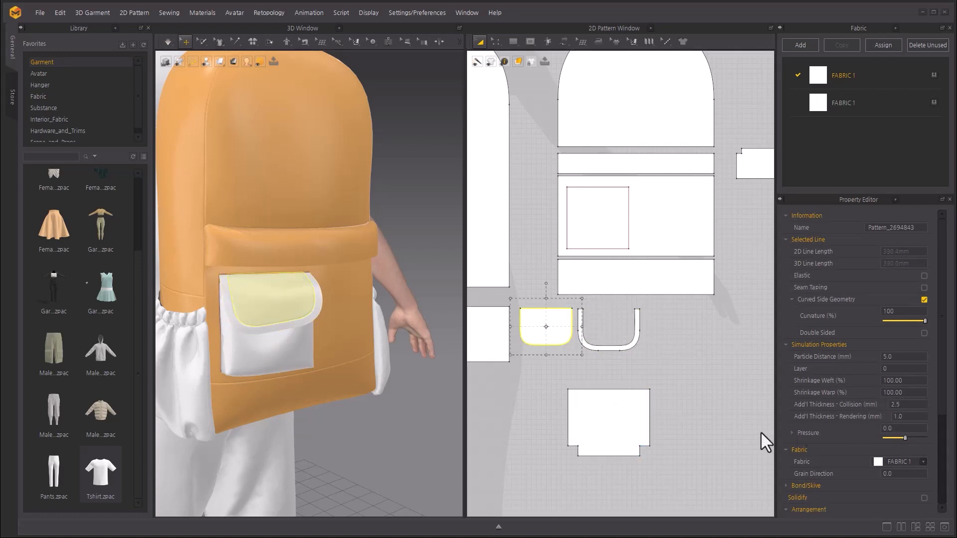
{"action": "left_click", "coordinate": [639, 426]}
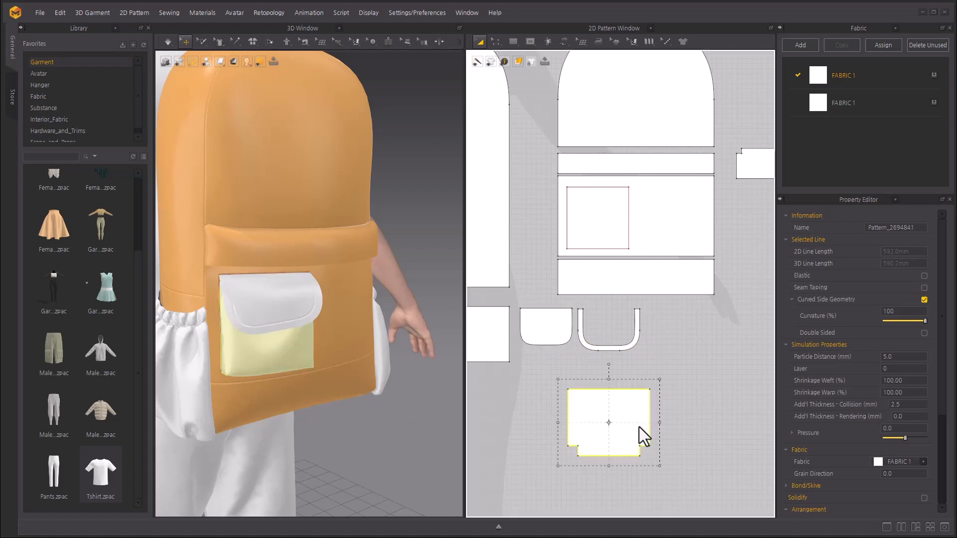
{"action": "left_click", "coordinate": [910, 417]}
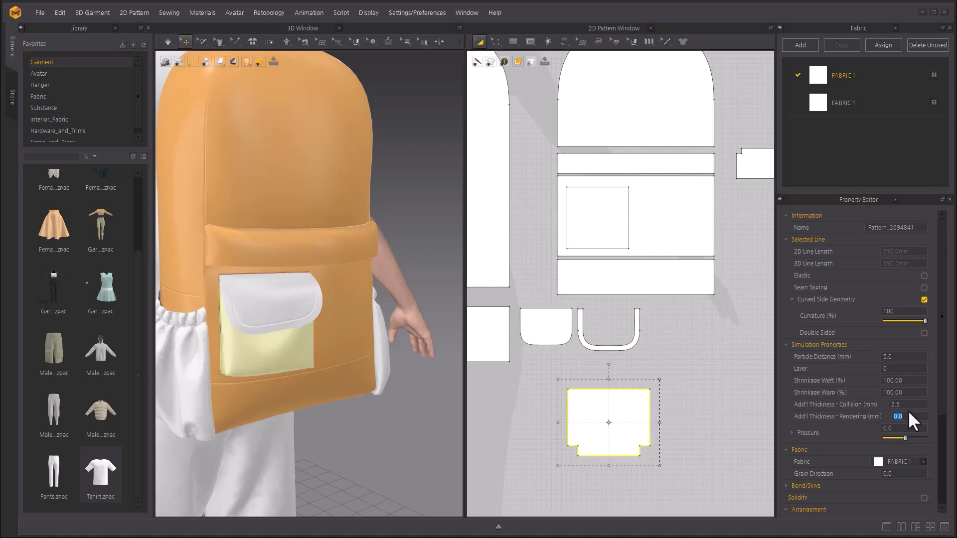
{"action": "left_click", "coordinate": [428, 408]}
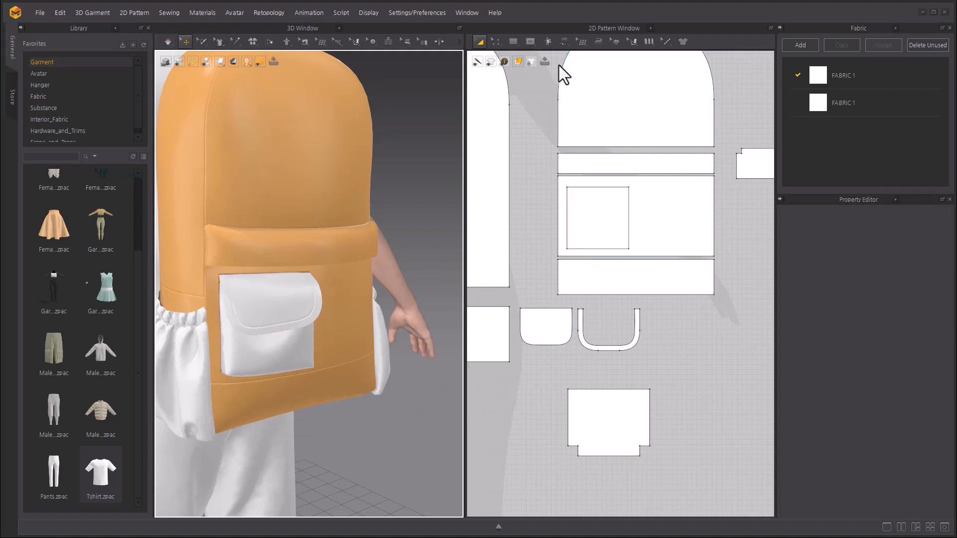
Step: Draw an internal rectangle about 39 by 7 mm in the lower middle of the inner flap piece
{"action": "left_click", "coordinate": [531, 43]}
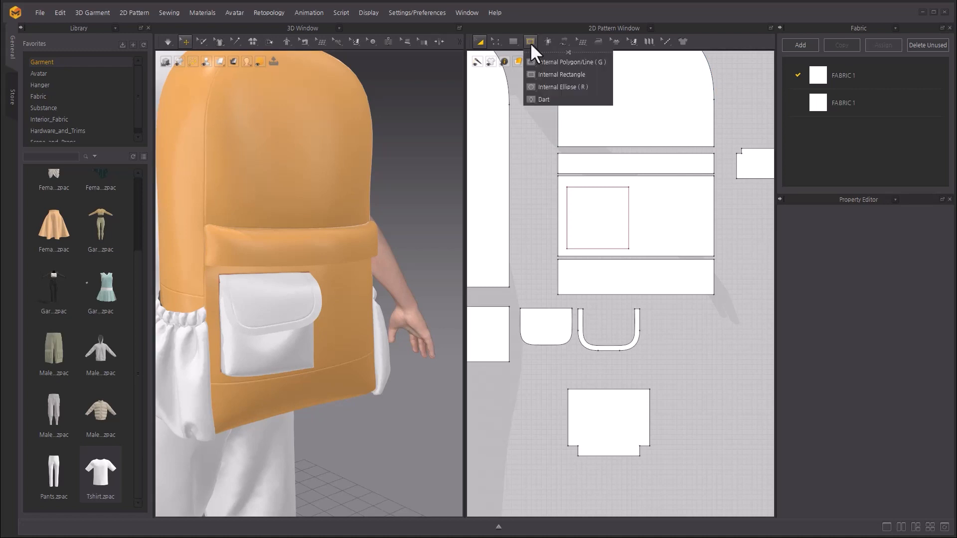
{"action": "left_click", "coordinate": [552, 75]}
{"action": "scroll", "coordinate": [534, 384], "scroll_direction": "up", "scroll_amount": 3}
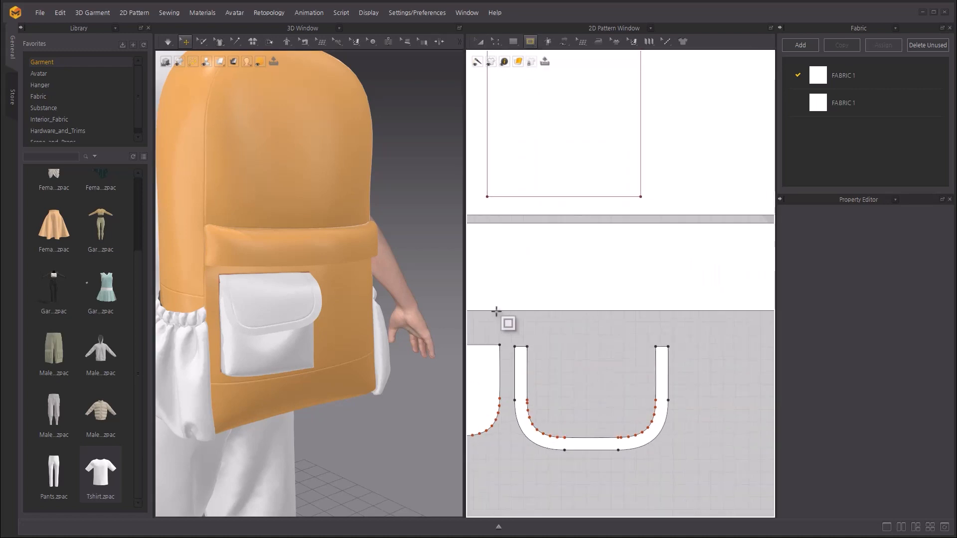
{"action": "middle_click_drag", "start_coordinate": [496, 312], "coordinate": [631, 215]}
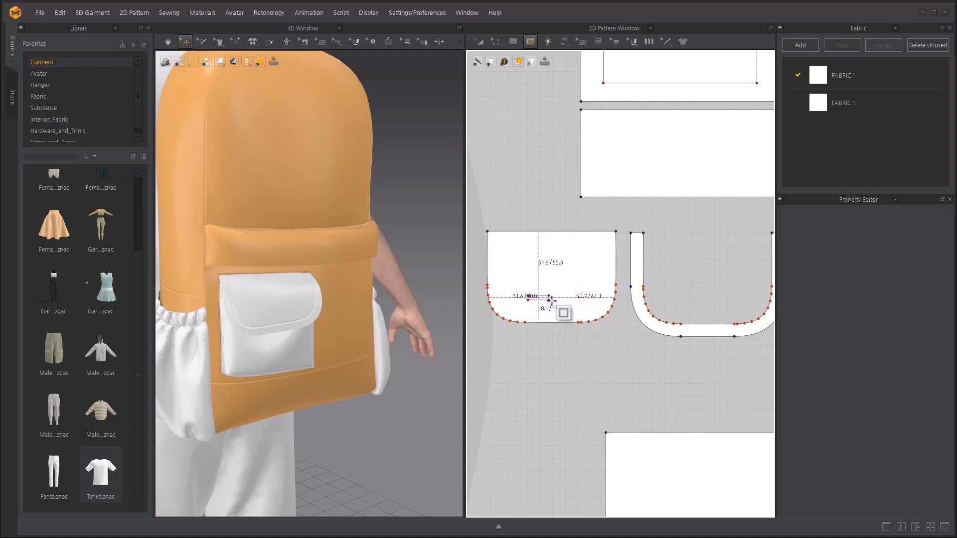
{"action": "left_click_drag", "start_coordinate": [550, 299], "coordinate": [576, 304]}
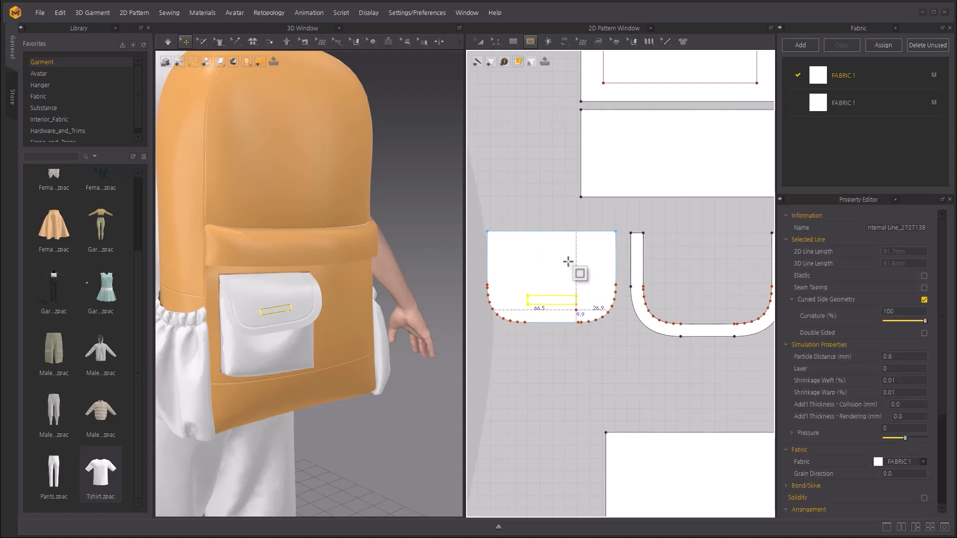
Step: Copy the flap's internal rectangle and paste it onto the upper middle of the pocket pattern
{"action": "left_click", "coordinate": [485, 42]}
{"action": "right_click", "coordinate": [571, 300]}
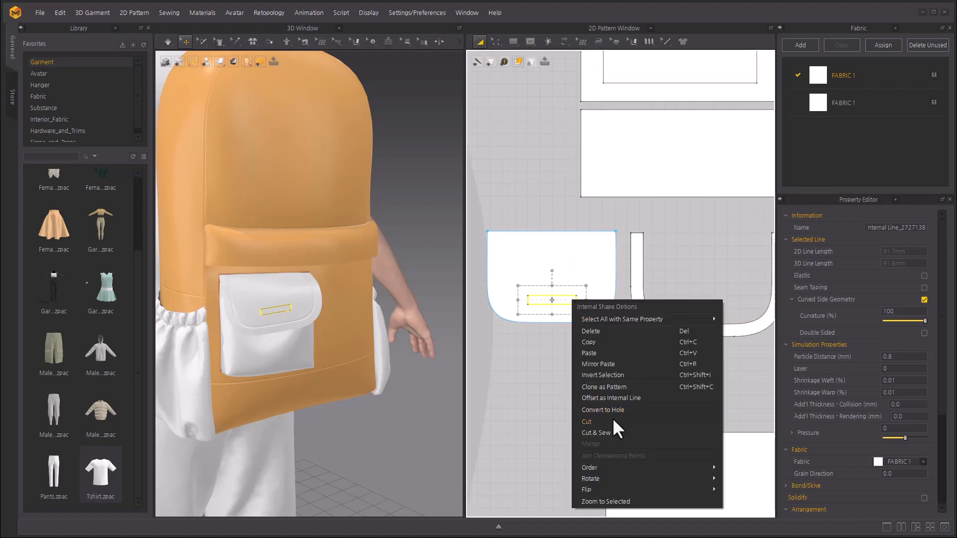
{"action": "left_click", "coordinate": [603, 343]}
{"action": "middle_click_drag", "start_coordinate": [698, 400], "coordinate": [650, 383]}
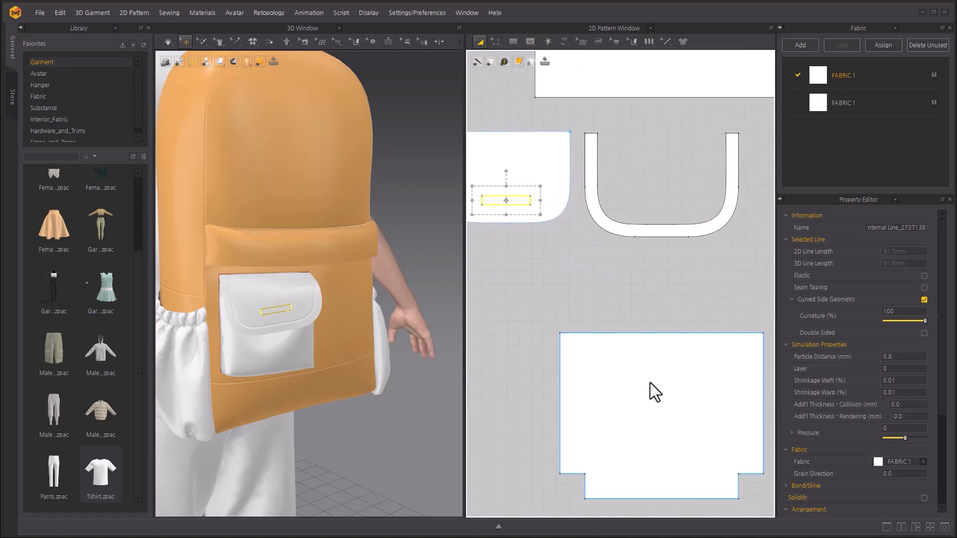
{"action": "right_click", "coordinate": [650, 383]}
{"action": "left_click", "coordinate": [669, 129]}
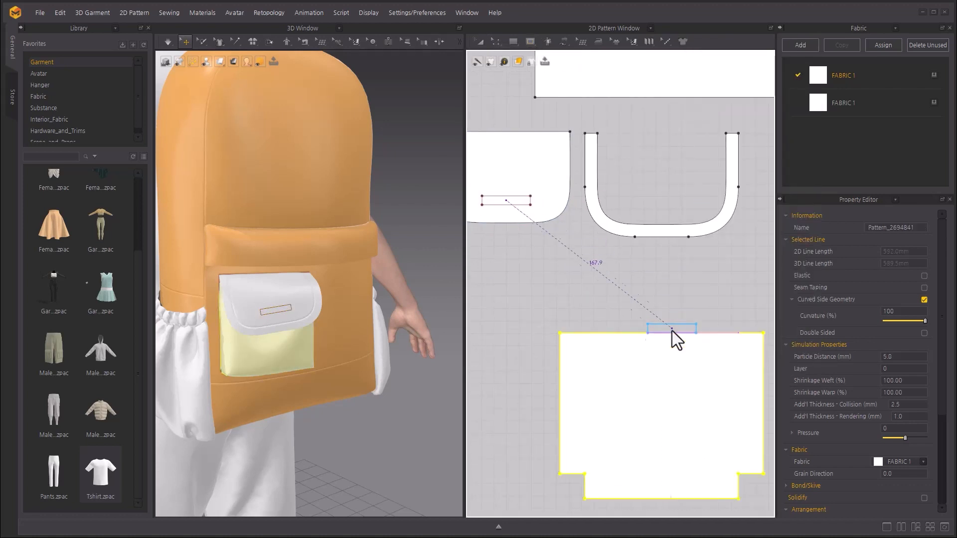
{"action": "left_click", "coordinate": [663, 364]}
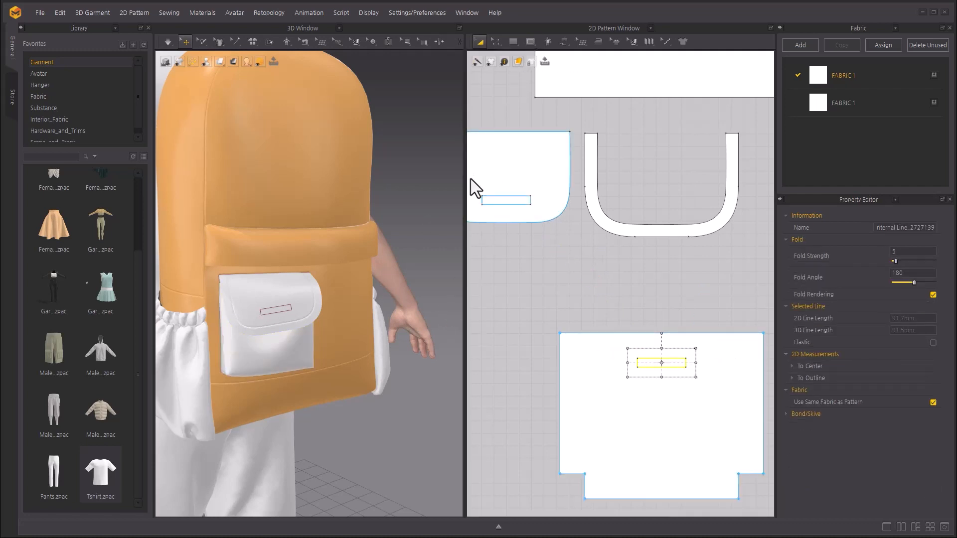
Step: Sew the edges of the flap's internal rectangle to the matching edges of the rectangle on the pocket pattern
{"action": "right_click_drag", "start_coordinate": [448, 241], "coordinate": [405, 230]}
{"action": "left_click", "coordinate": [566, 46]}
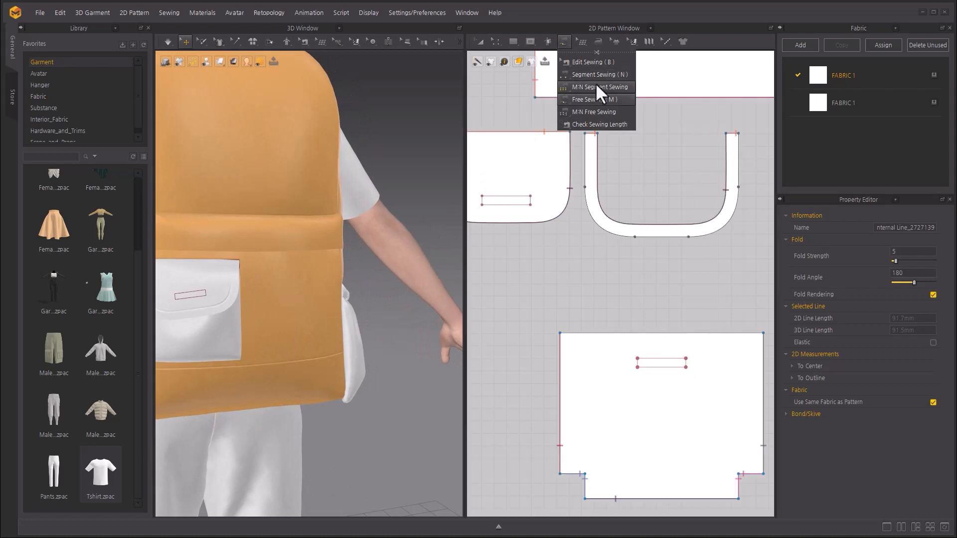
{"action": "left_click", "coordinate": [596, 82]}
{"action": "left_click", "coordinate": [528, 205]}
{"action": "left_click", "coordinate": [668, 374]}
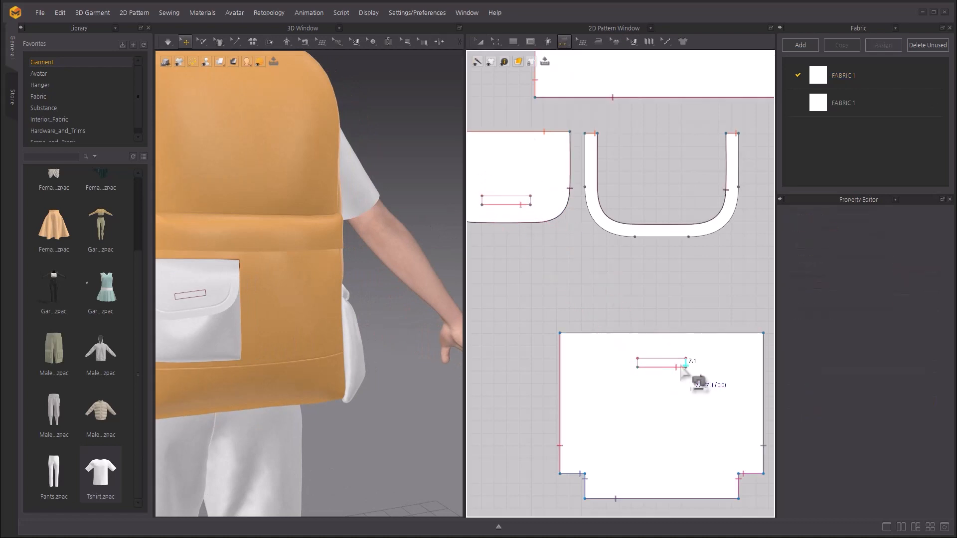
{"action": "left_click", "coordinate": [489, 201]}
{"action": "left_click", "coordinate": [643, 360]}
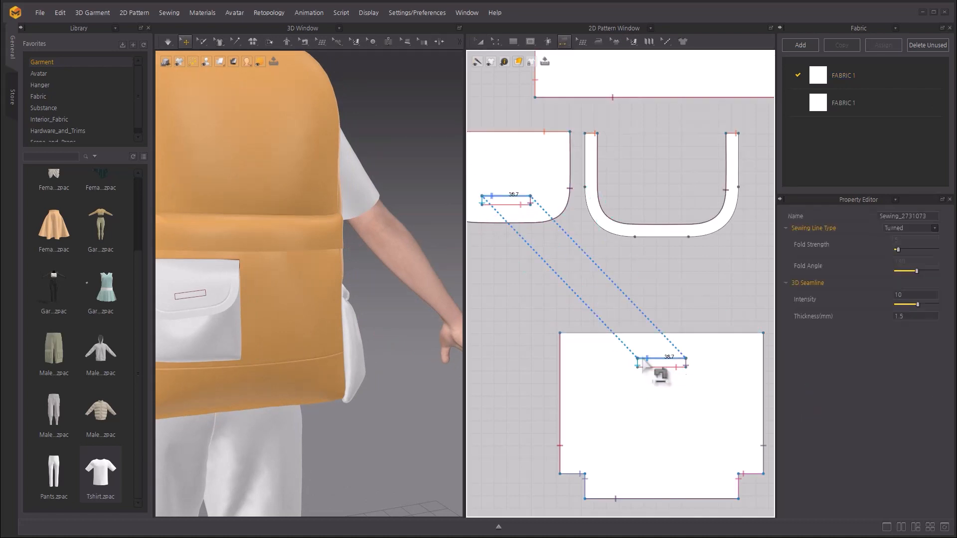
Step: Simulate the garment and pull on the small pocket's flap to settle it against the pocket
{"action": "right_click_drag", "start_coordinate": [394, 340], "coordinate": [420, 349]}
{"action": "key", "text": "space"}
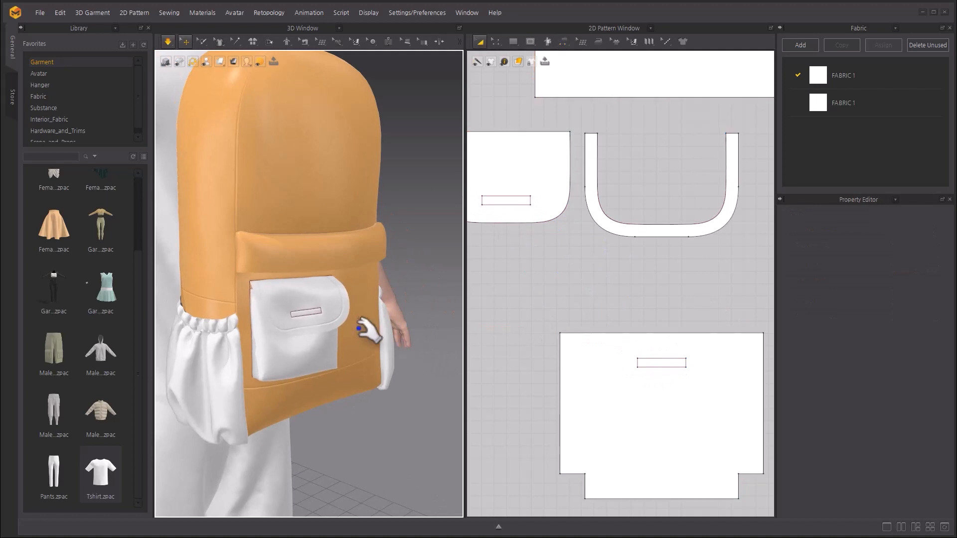
{"action": "left_click", "coordinate": [337, 302]}
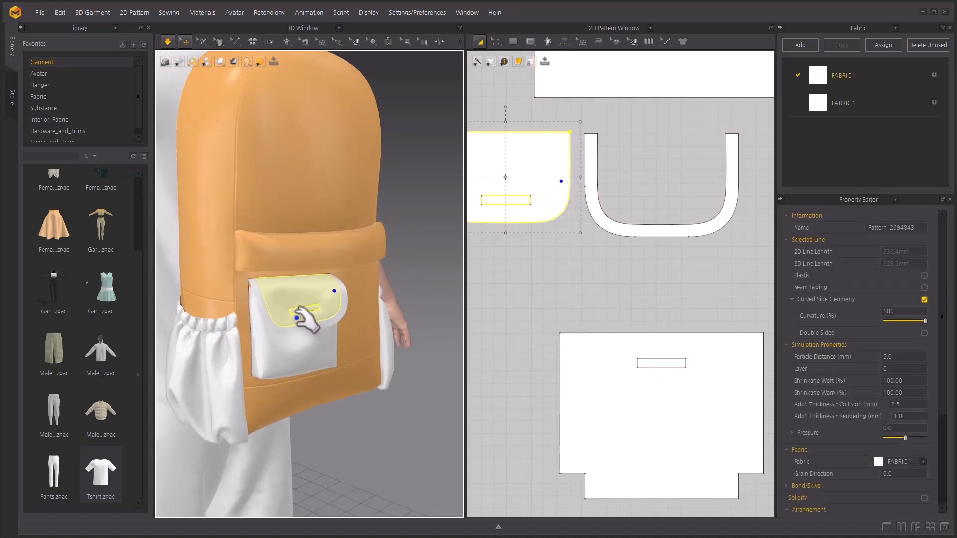
{"action": "left_click_drag", "start_coordinate": [271, 318], "coordinate": [274, 331]}
{"action": "right_click_drag", "start_coordinate": [319, 315], "coordinate": [297, 341]}
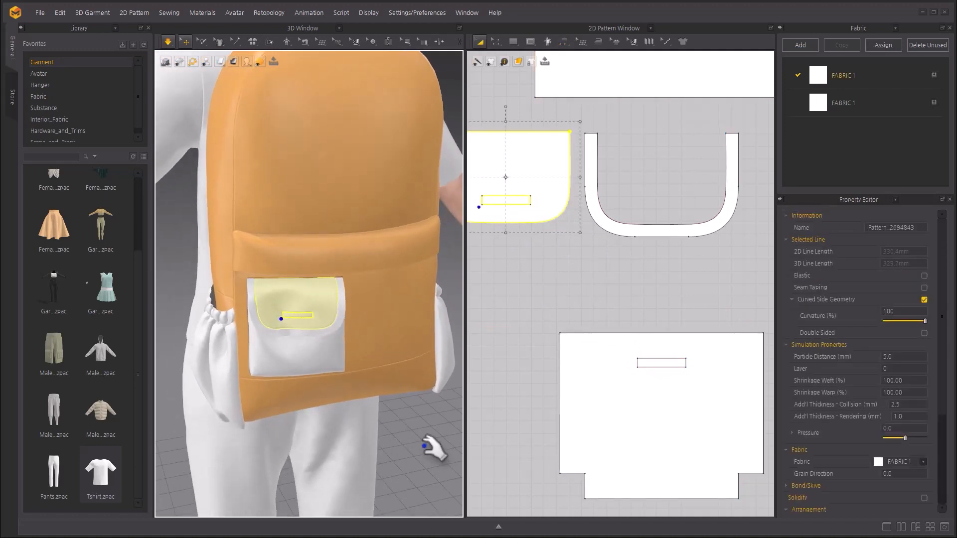
{"action": "left_click", "coordinate": [422, 447]}
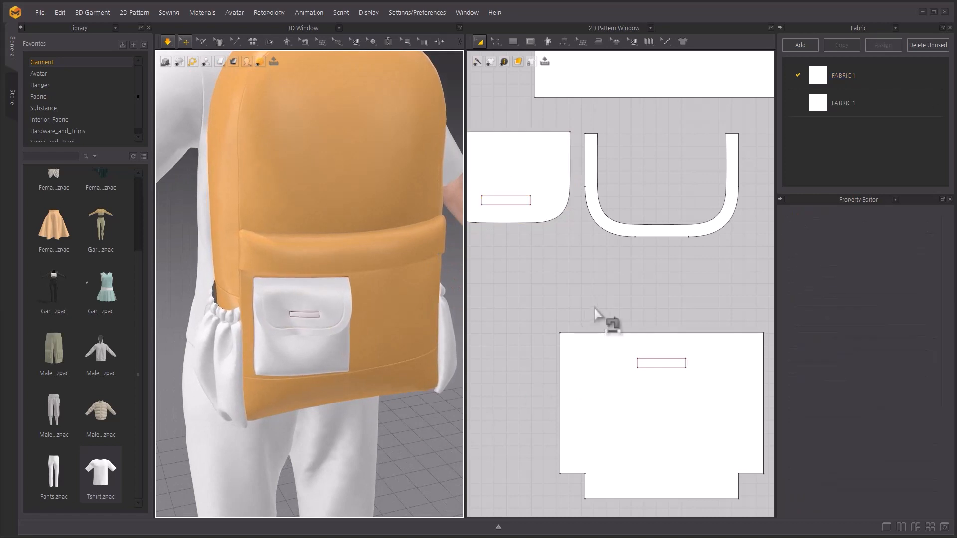
Step: Copy the internal square on the backpack's front panel and paste it beside the original on the same panel
{"action": "left_click", "coordinate": [483, 40]}
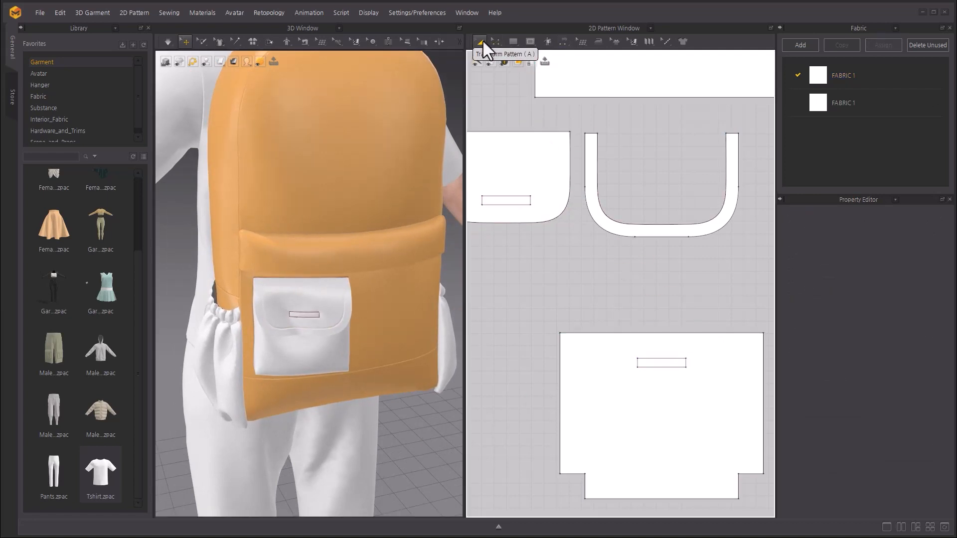
{"action": "left_click", "coordinate": [530, 202]}
{"action": "scroll", "coordinate": [693, 278], "scroll_direction": "down", "scroll_amount": 3}
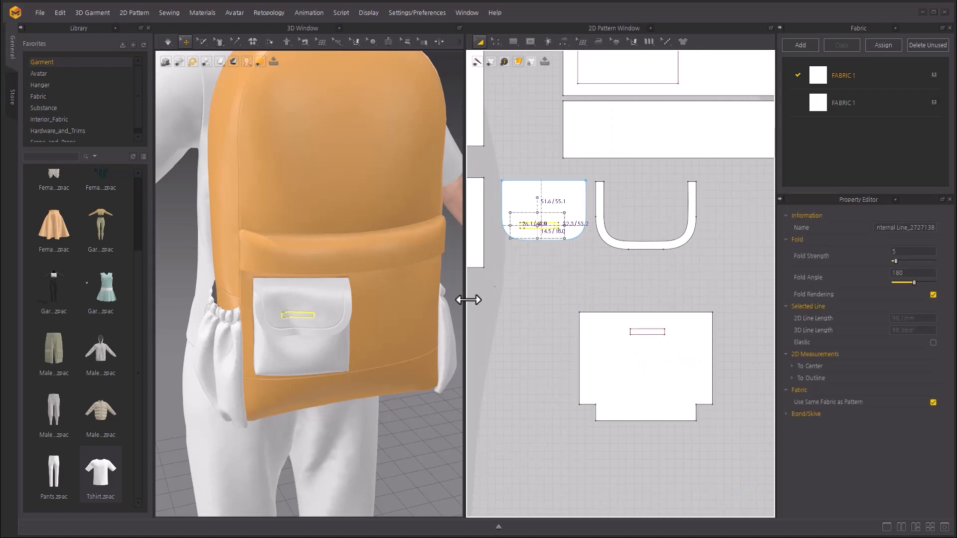
{"action": "scroll", "coordinate": [424, 301], "scroll_direction": "down", "scroll_amount": 4}
{"action": "left_click", "coordinate": [421, 305]}
{"action": "mouse_move", "coordinate": [414, 301]}
{"action": "right_mouse_down"}
{"action": "mouse_move", "coordinate": [367, 296]}
{"action": "mouse_move", "coordinate": [413, 300]}
{"action": "right_mouse_up"}
{"action": "middle_click_drag", "start_coordinate": [697, 283], "coordinate": [648, 323]}
{"action": "scroll", "coordinate": [660, 307], "scroll_direction": "down", "scroll_amount": 3}
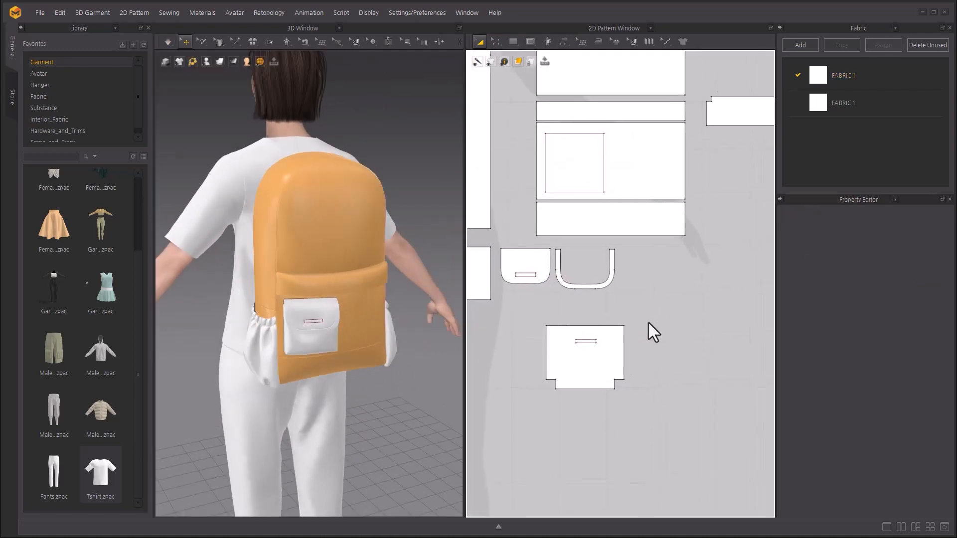
{"action": "left_click", "coordinate": [591, 145]}
{"action": "right_click", "coordinate": [591, 145]}
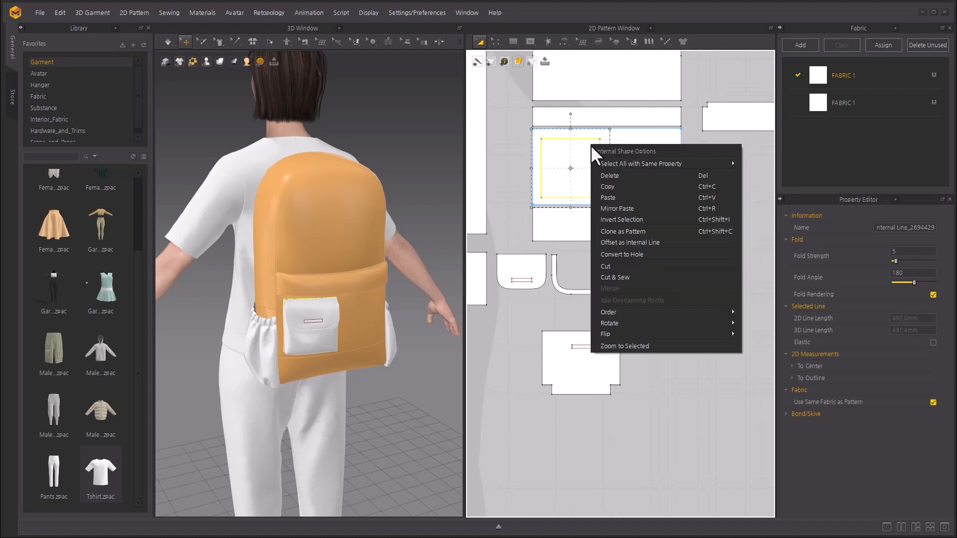
{"action": "left_click", "coordinate": [610, 185]}
{"action": "right_click", "coordinate": [698, 168]}
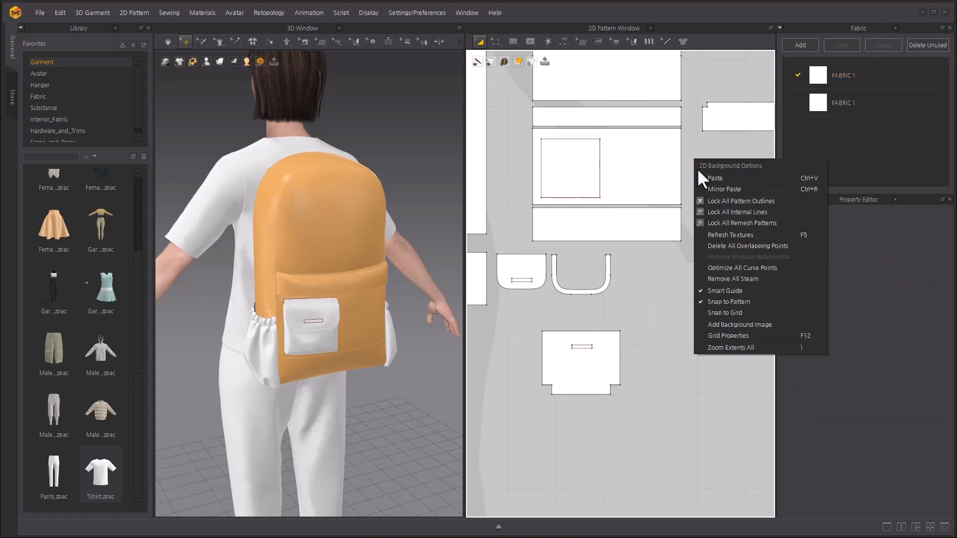
{"action": "left_click", "coordinate": [707, 179]}
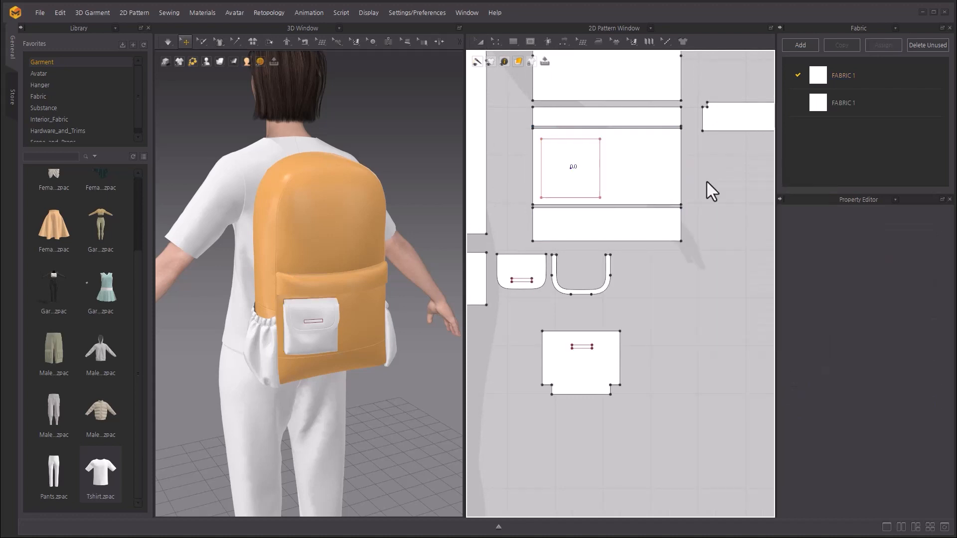
{"action": "left_click", "coordinate": [642, 169]}
Step: Copy the small pocket, flap and U-shaped trim patterns and mirror-paste them beside the originals
{"action": "left_click_drag", "start_coordinate": [651, 409], "coordinate": [567, 310]}
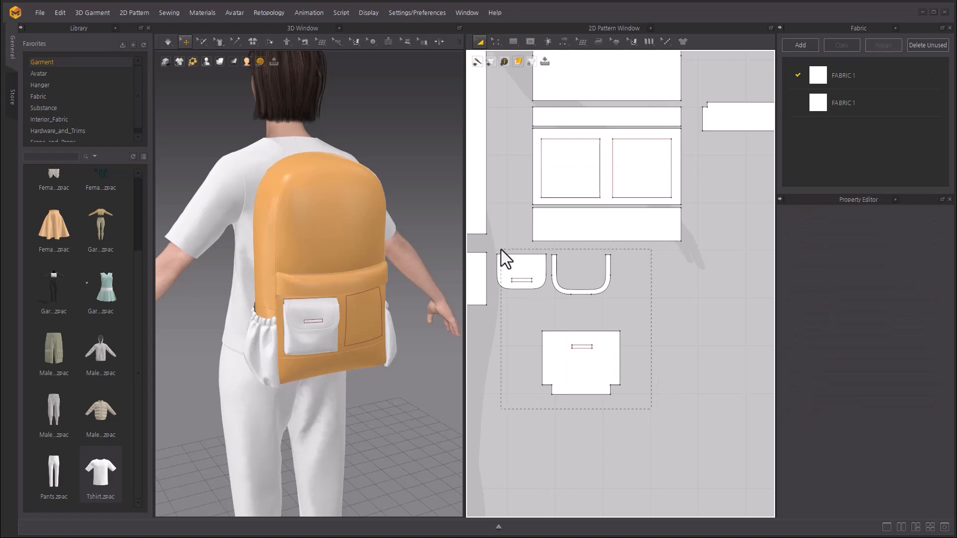
{"action": "right_click", "coordinate": [522, 267]}
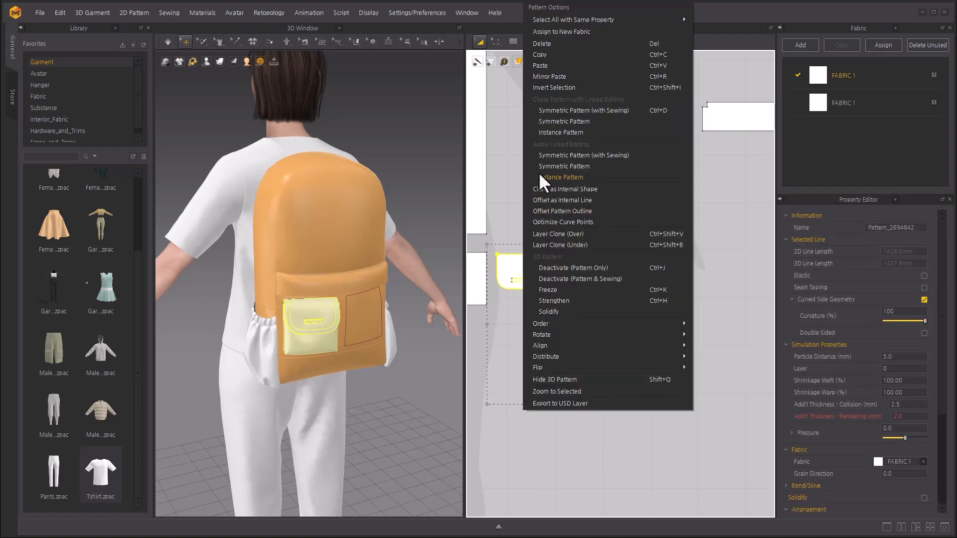
{"action": "left_click", "coordinate": [582, 75]}
{"action": "right_click", "coordinate": [532, 274]}
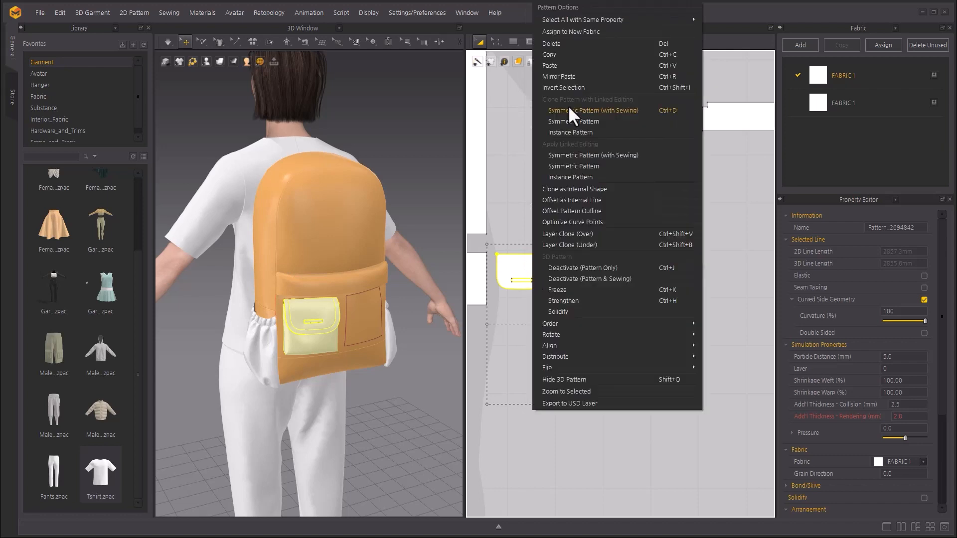
{"action": "left_click", "coordinate": [592, 75]}
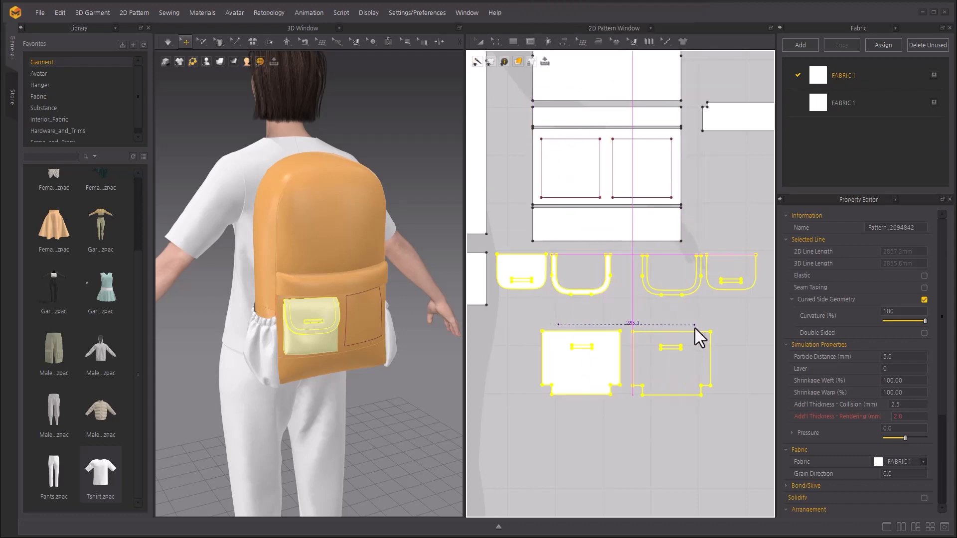
{"action": "left_click", "coordinate": [695, 329]}
{"action": "left_click_drag", "start_coordinate": [375, 317], "coordinate": [383, 321]}
{"action": "left_click", "coordinate": [416, 339]}
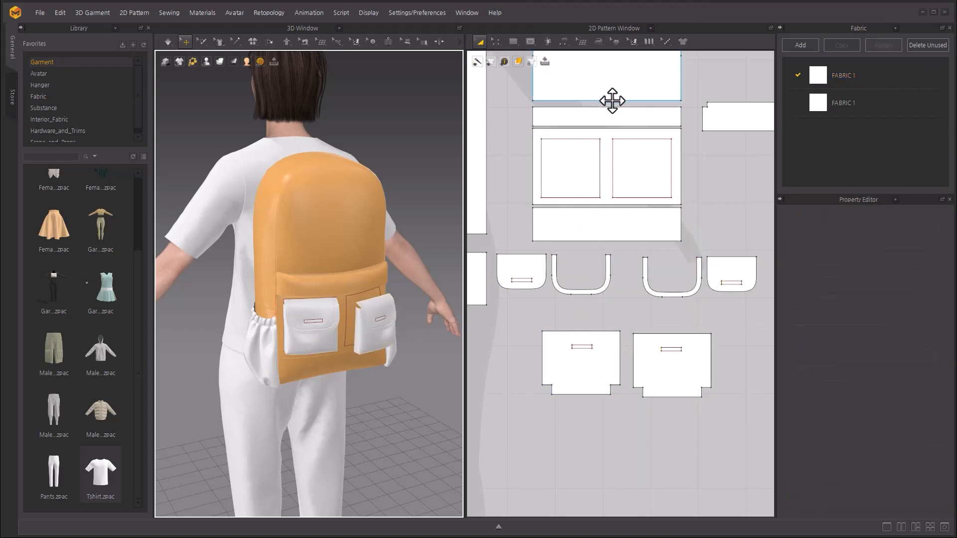
Step: Sew the second internal square's upper edge to the mirrored trim's two ends and the mirrored flap's upper edge
{"action": "left_click", "coordinate": [564, 42]}
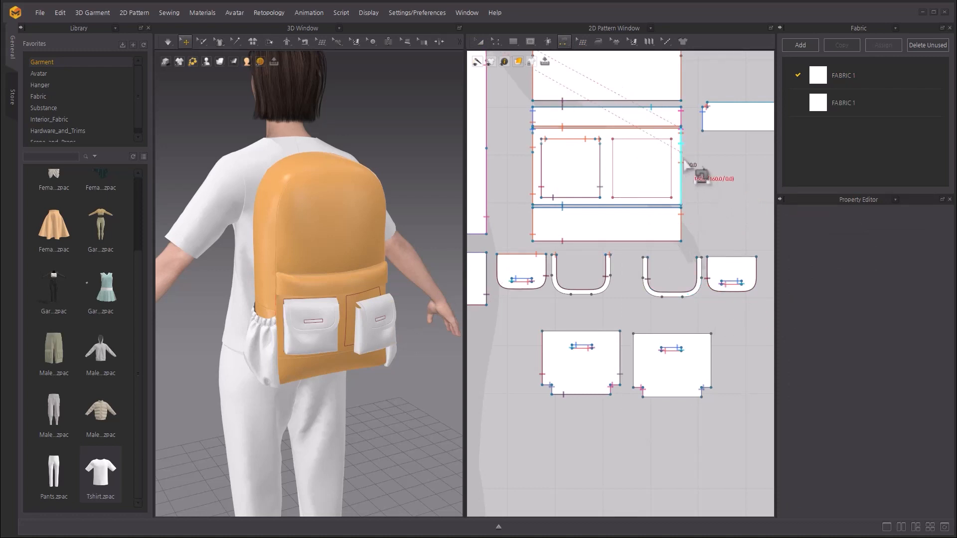
{"action": "left_click", "coordinate": [663, 140]}
{"action": "left_click", "coordinate": [700, 257], "text": "shift"}
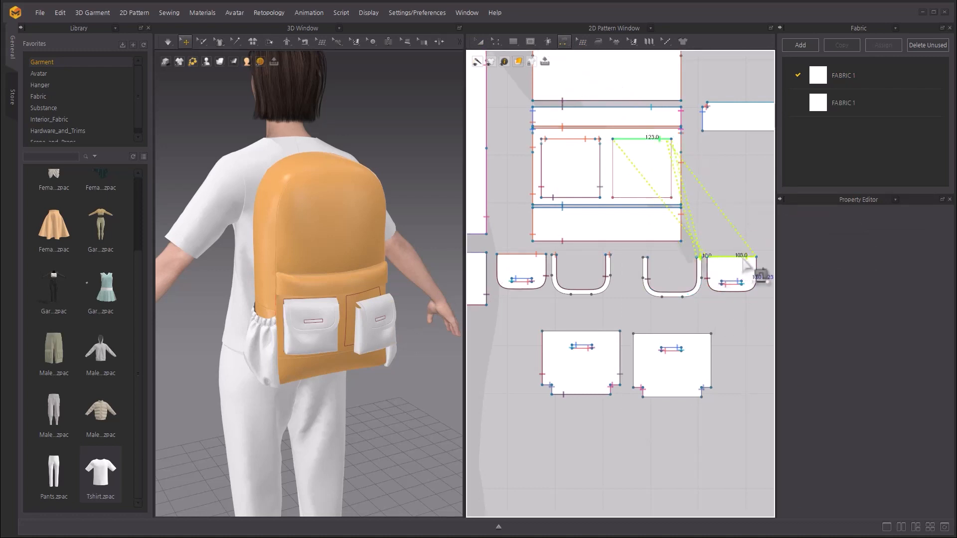
{"action": "left_click", "coordinate": [744, 257], "text": "shift"}
{"action": "left_click", "coordinate": [646, 258], "text": "shift"}
Step: Sew the mirrored pocket's bottom edge to the bottom edge of the second internal square
{"action": "left_click", "coordinate": [568, 46]}
{"action": "left_click", "coordinate": [594, 99]}
{"action": "left_click", "coordinate": [702, 397]}
{"action": "left_click", "coordinate": [643, 397]}
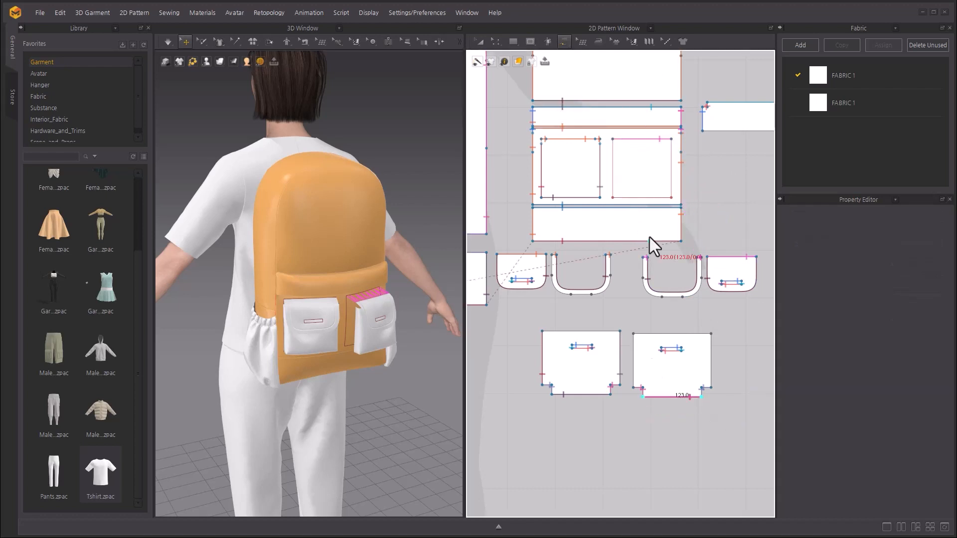
{"action": "left_click", "coordinate": [671, 198]}
{"action": "left_click", "coordinate": [613, 198]}
Step: Sew both side edges of the mirrored pocket to the matching sides of the second internal square
{"action": "left_click", "coordinate": [712, 388]}
{"action": "left_click", "coordinate": [672, 145]}
{"action": "left_click", "coordinate": [634, 388]}
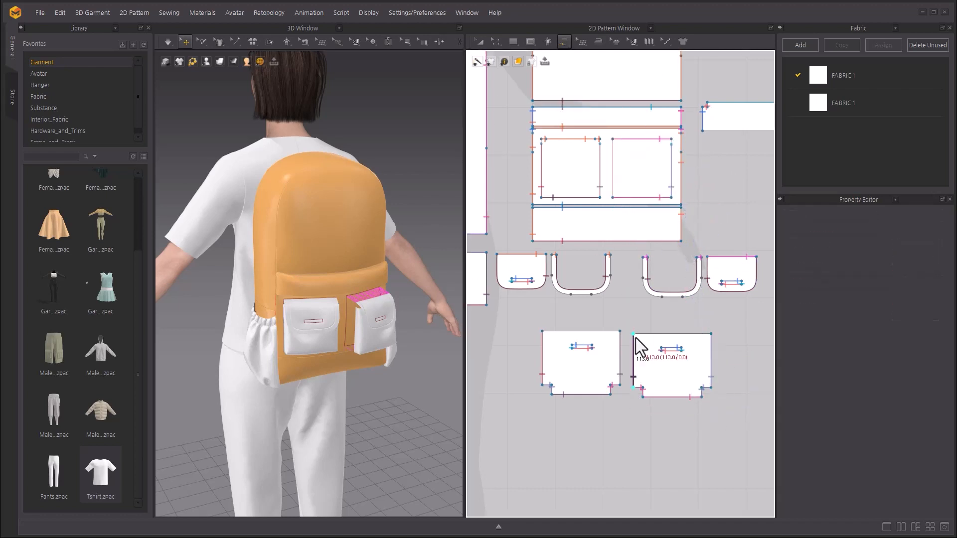
{"action": "left_click", "coordinate": [634, 334]}
{"action": "left_click", "coordinate": [613, 198]}
{"action": "scroll", "coordinate": [614, 145], "scroll_direction": "down", "scroll_amount": 1}
{"action": "scroll", "coordinate": [613, 145], "scroll_direction": "up", "scroll_amount": 6}
{"action": "left_click", "coordinate": [612, 143]}
{"action": "scroll", "coordinate": [633, 169], "scroll_direction": "up", "scroll_amount": 1}
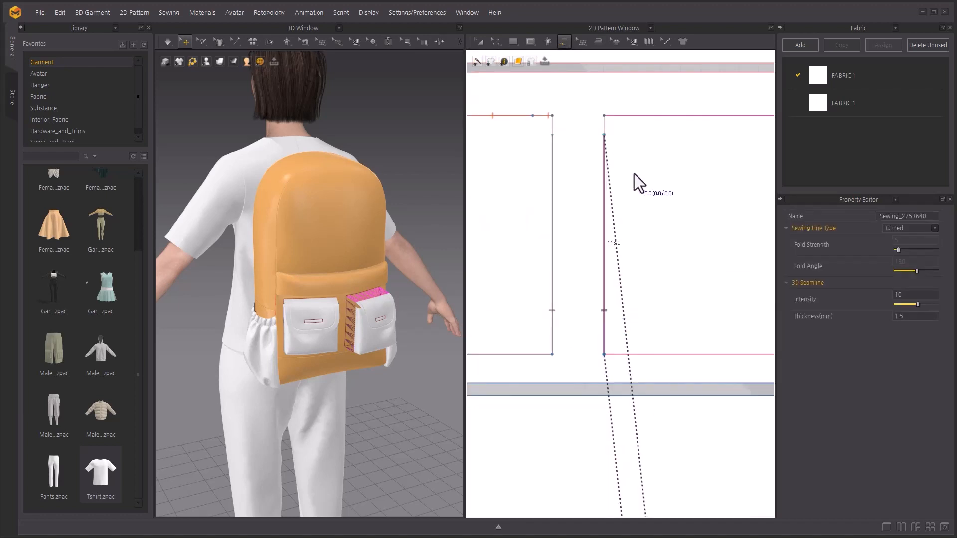
Step: Strengthen the mirrored pocket, flap and trim patterns and simulate them onto the backpack
{"action": "scroll", "coordinate": [634, 175], "scroll_direction": "down", "scroll_amount": 6}
{"action": "left_click", "coordinate": [480, 43]}
{"action": "left_click_drag", "start_coordinate": [699, 297], "coordinate": [729, 344]}
{"action": "right_click", "coordinate": [673, 346]}
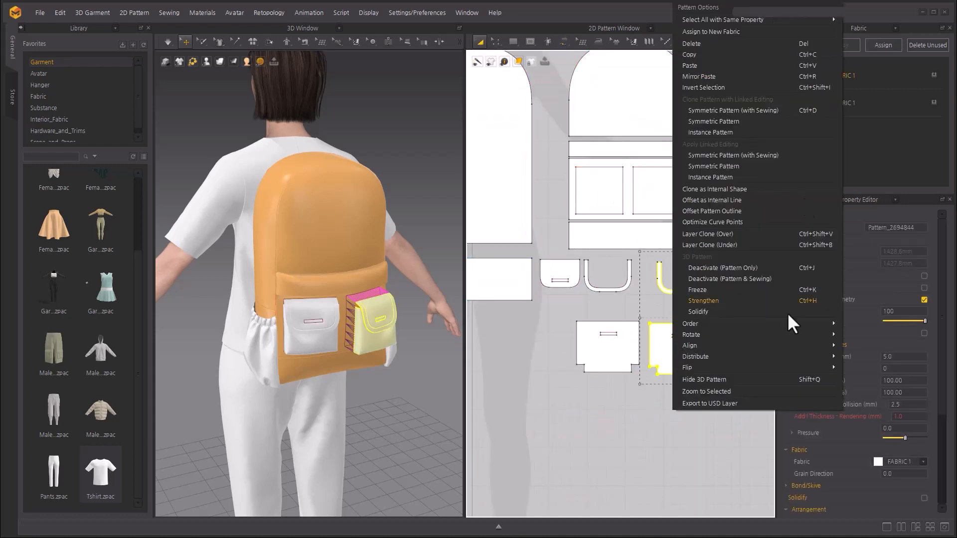
{"action": "left_click", "coordinate": [787, 302]}
{"action": "right_click_drag", "start_coordinate": [399, 347], "coordinate": [281, 399]}
{"action": "key", "text": "space"}
{"action": "right_click", "coordinate": [388, 315]}
{"action": "left_click", "coordinate": [455, 206]}
{"action": "left_click", "coordinate": [313, 385]}
{"action": "key", "text": "space"}
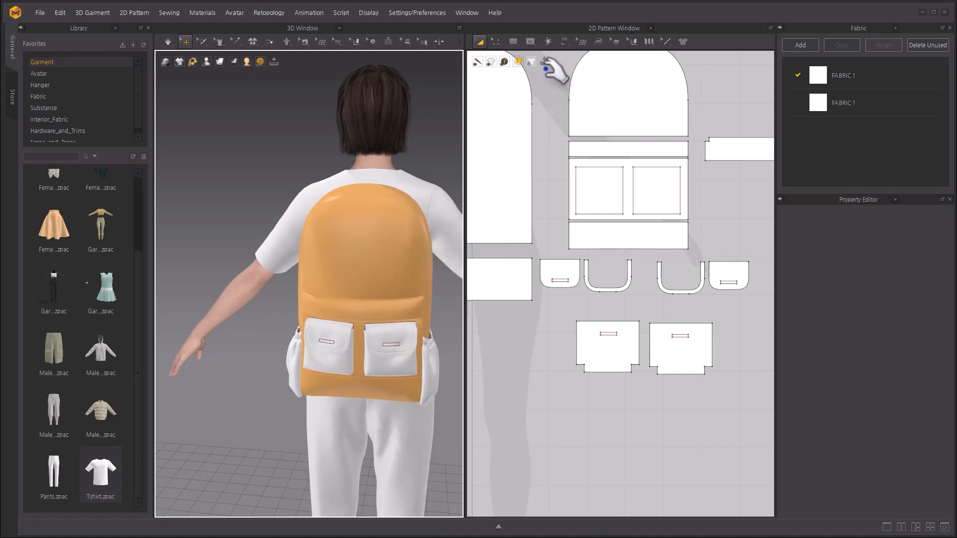
Step: Draw an internal rectangle about 212 mm wide in the middle of the backpack's rounded upper front panel
{"action": "left_click", "coordinate": [532, 42]}
{"action": "left_click", "coordinate": [561, 73]}
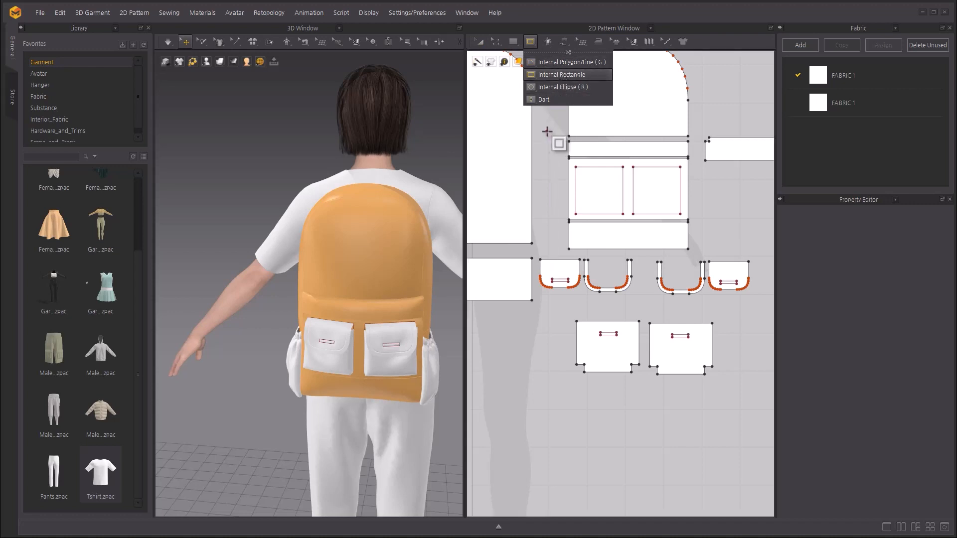
{"action": "middle_click_drag", "start_coordinate": [547, 133], "coordinate": [546, 214]}
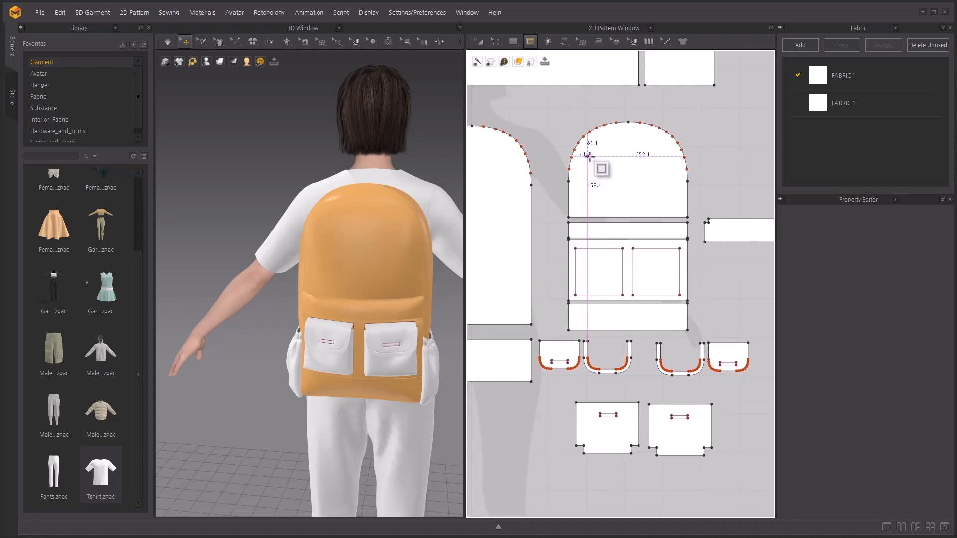
{"action": "mouse_move", "coordinate": [588, 156]}
{"action": "left_mouse_down"}
{"action": "mouse_move", "coordinate": [670, 186]}
{"action": "mouse_move", "coordinate": [680, 211]}
{"action": "mouse_move", "coordinate": [669, 206]}
{"action": "left_mouse_up"}
Step: Trace the new internal rectangle as a separate pattern beside the front panel and paste a second copy above it
{"action": "right_click", "coordinate": [624, 156]}
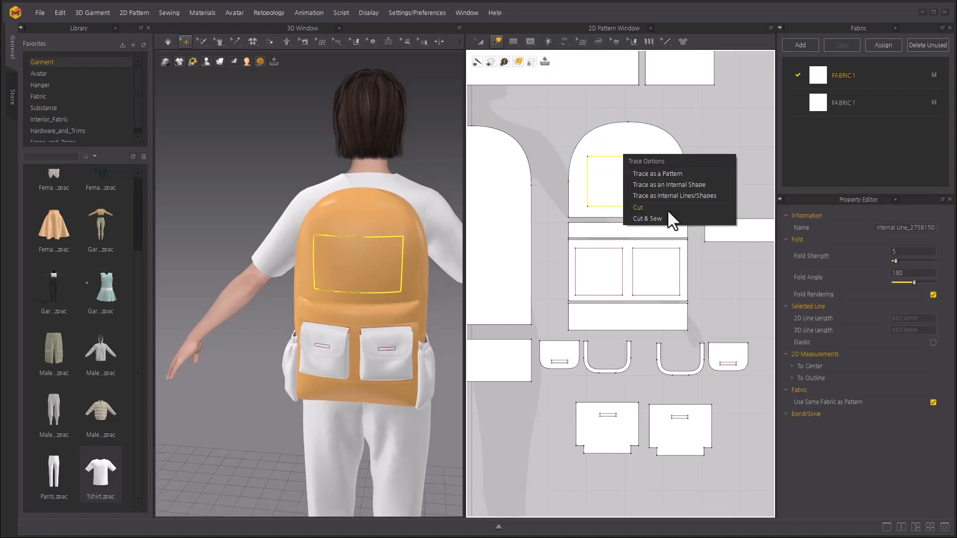
{"action": "left_click", "coordinate": [661, 173]}
{"action": "left_click", "coordinate": [754, 181]}
{"action": "key", "text": "ctrl+v"}
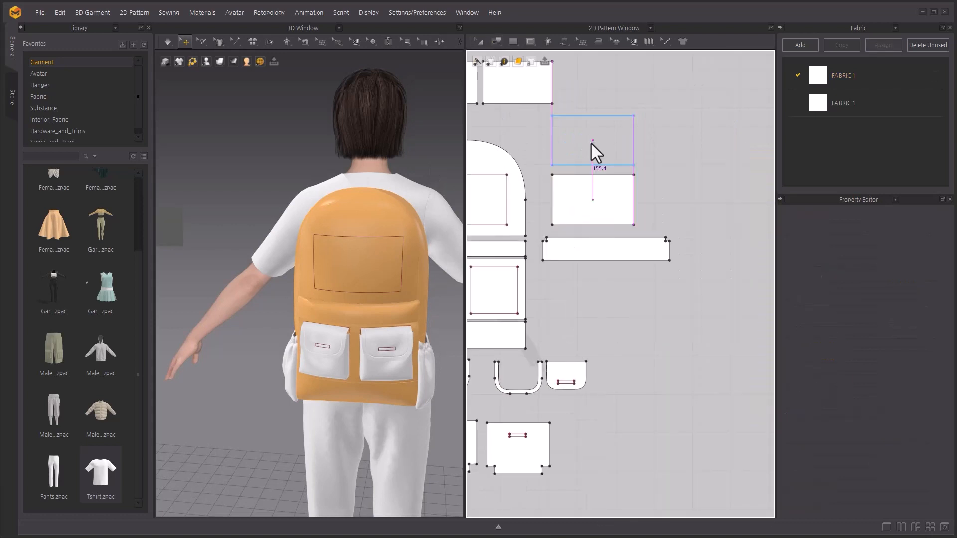
{"action": "left_click", "coordinate": [592, 145]}
Step: Shorten the upper rectangle pattern by 40 mm at its lower edge and round both lower corners with 40 mm lengths
{"action": "left_click", "coordinate": [497, 42]}
{"action": "left_click", "coordinate": [517, 62]}
{"action": "left_click_drag", "start_coordinate": [591, 169], "coordinate": [591, 154]}
{"action": "type", "text": "40"}
{"action": "left_click", "coordinate": [451, 269]}
{"action": "left_click_drag", "start_coordinate": [553, 154], "coordinate": [563, 145]}
{"action": "type", "text": "40"}
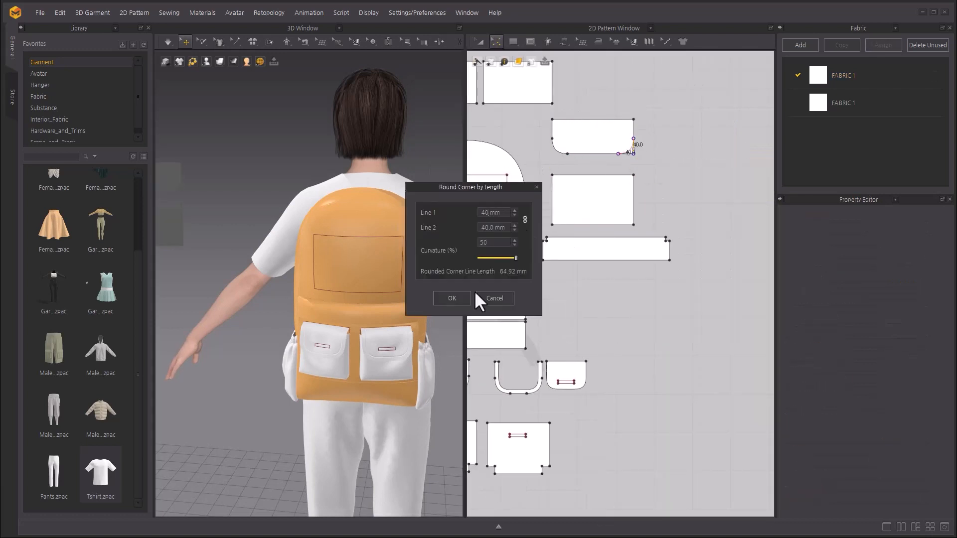
{"action": "left_click", "coordinate": [452, 298]}
Step: Extend the lower rectangle pattern outward at its sides and bottom to form a boxed pocket with notched corners
{"action": "left_click", "coordinate": [496, 42]}
{"action": "left_click", "coordinate": [515, 62]}
{"action": "left_click", "coordinate": [592, 200]}
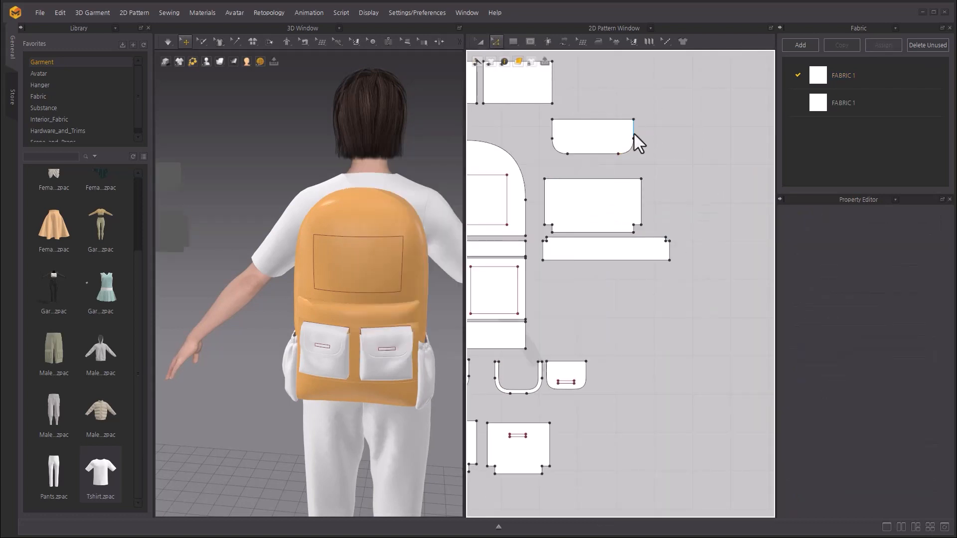
Step: Sew the large pocket and flap to the upper panel's internal rectangle, and separate the flap's U-shaped edge trim
{"action": "left_click", "coordinate": [743, 235]}
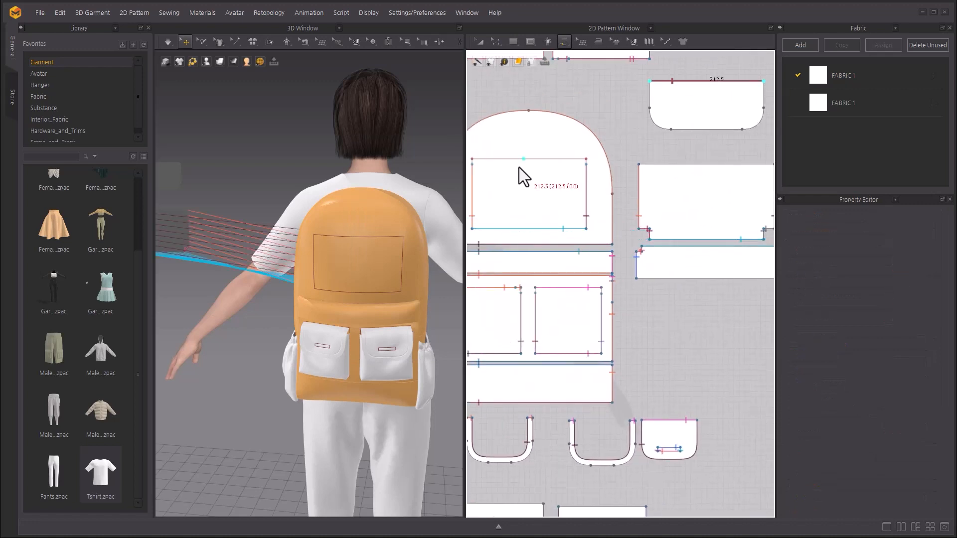
{"action": "left_click", "coordinate": [655, 133]}
{"action": "left_click", "coordinate": [466, 316]}
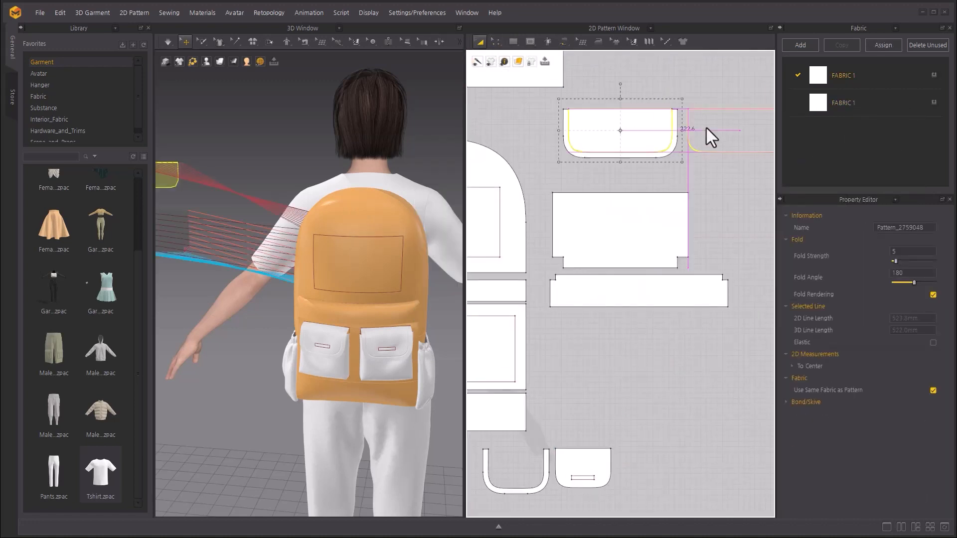
{"action": "right_click", "coordinate": [399, 172]}
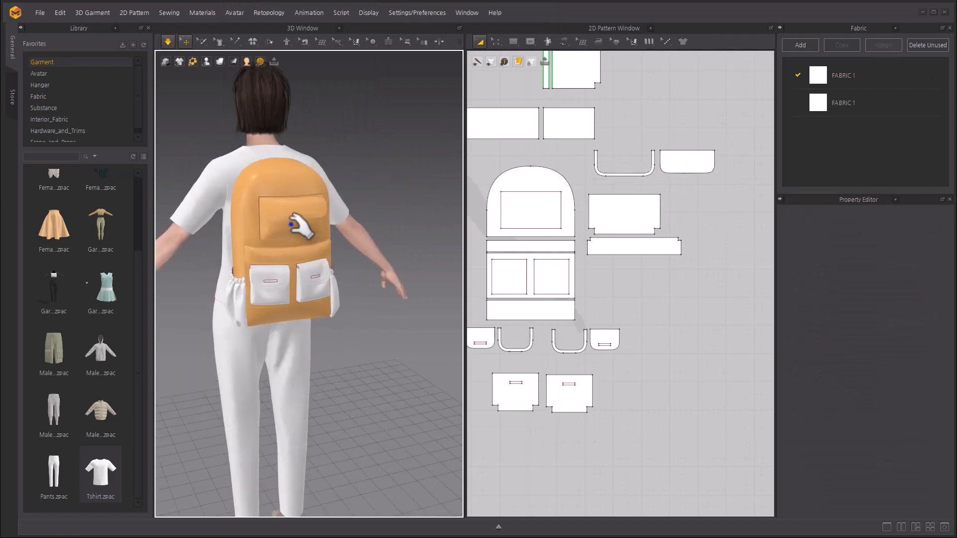
Step: Draw a narrow internal rectangle near the large flap's lower edge and copy it onto the large pocket's upper middle
{"action": "right_click", "coordinate": [716, 115]}
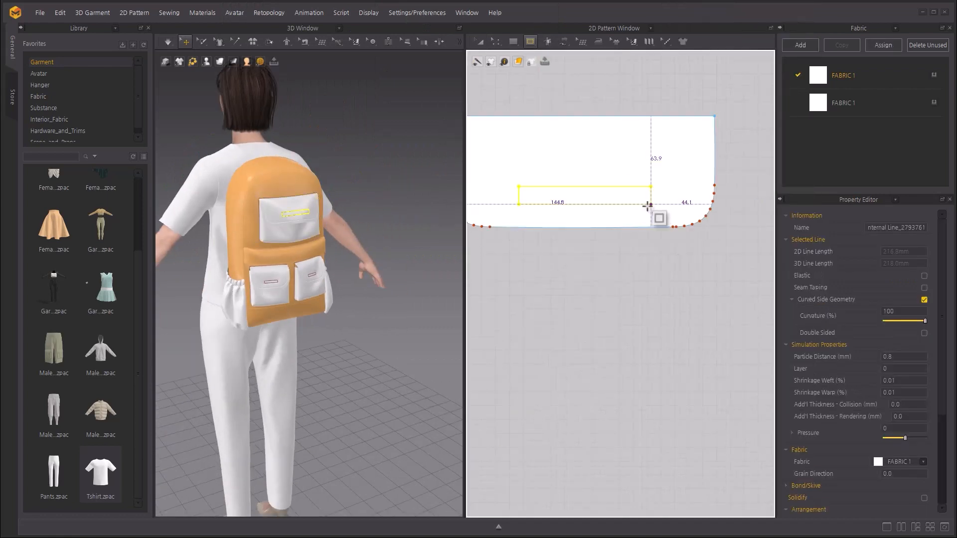
{"action": "right_click", "coordinate": [650, 172]}
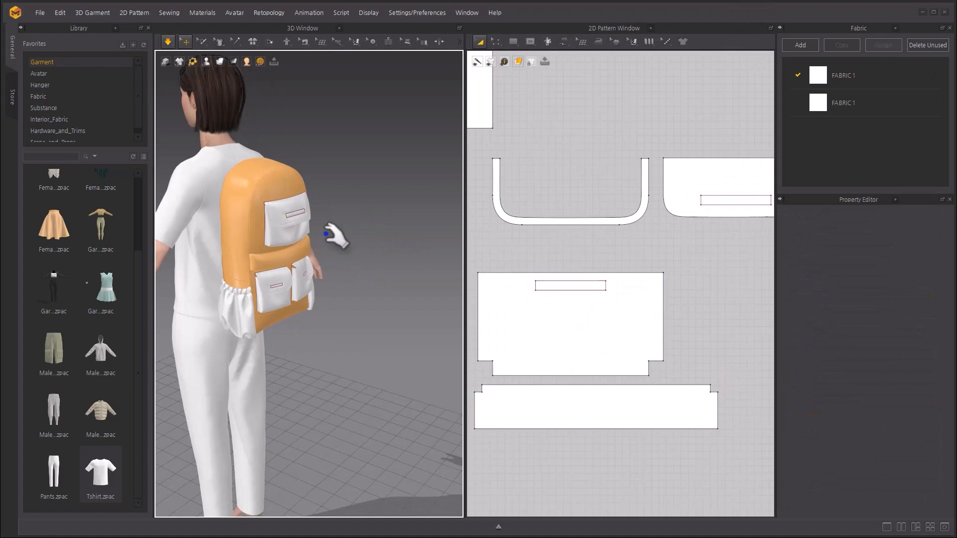
Step: Set the large pocket pattern's additional rendering thickness to 1.0 mm and check the backpack from the side
{"action": "scroll", "coordinate": [335, 237], "scroll_direction": "up", "scroll_amount": 5}
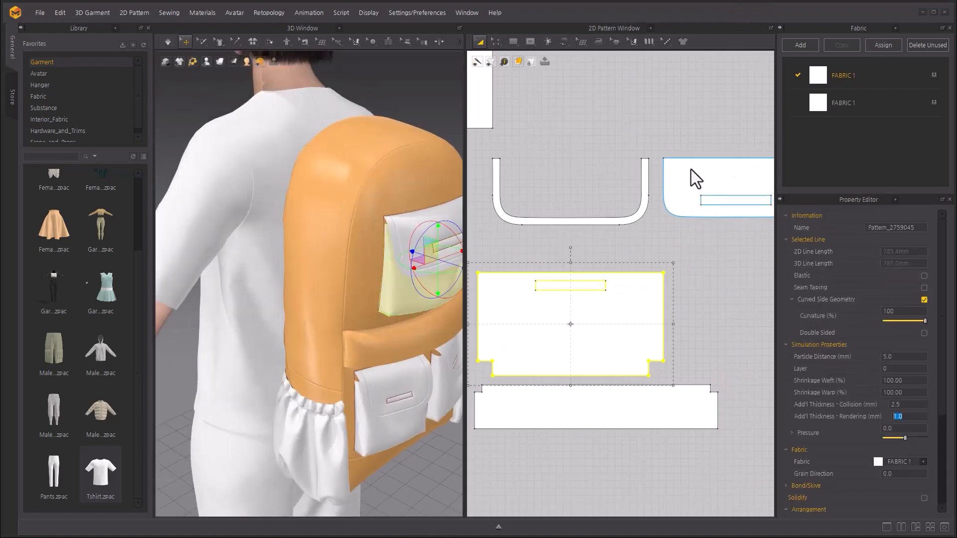
{"action": "left_click", "coordinate": [370, 107]}
{"action": "right_click_drag", "start_coordinate": [369, 107], "coordinate": [269, 120]}
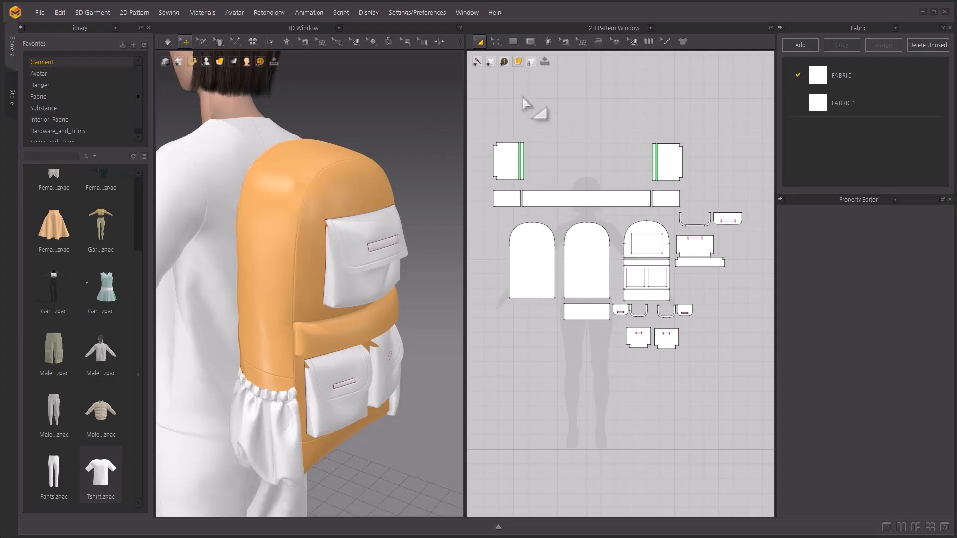
Step: Check the seam lengths near one end of the long side strip's upper edge
{"action": "left_click", "coordinate": [569, 41]}
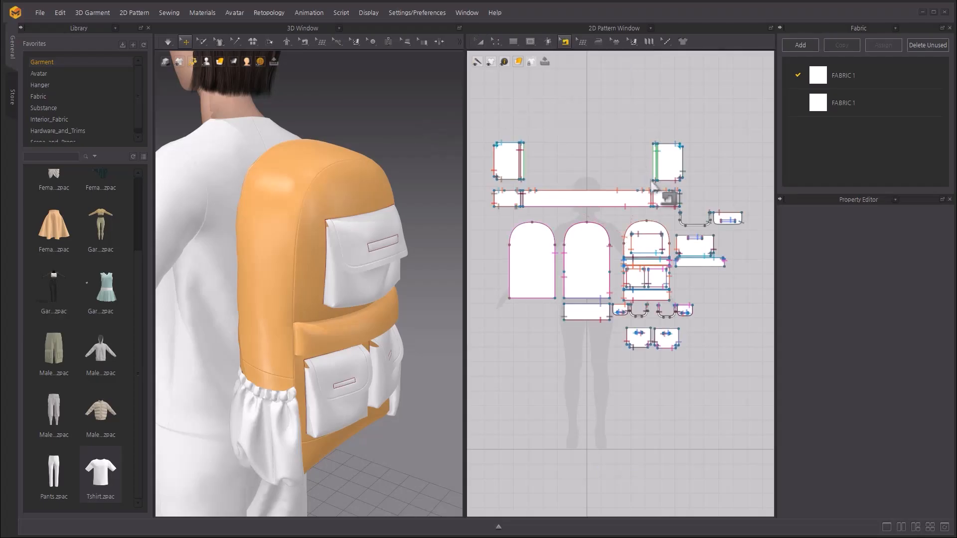
{"action": "scroll", "coordinate": [623, 125], "scroll_direction": "up", "scroll_amount": 5}
{"action": "scroll", "coordinate": [624, 235], "scroll_direction": "up", "scroll_amount": 6}
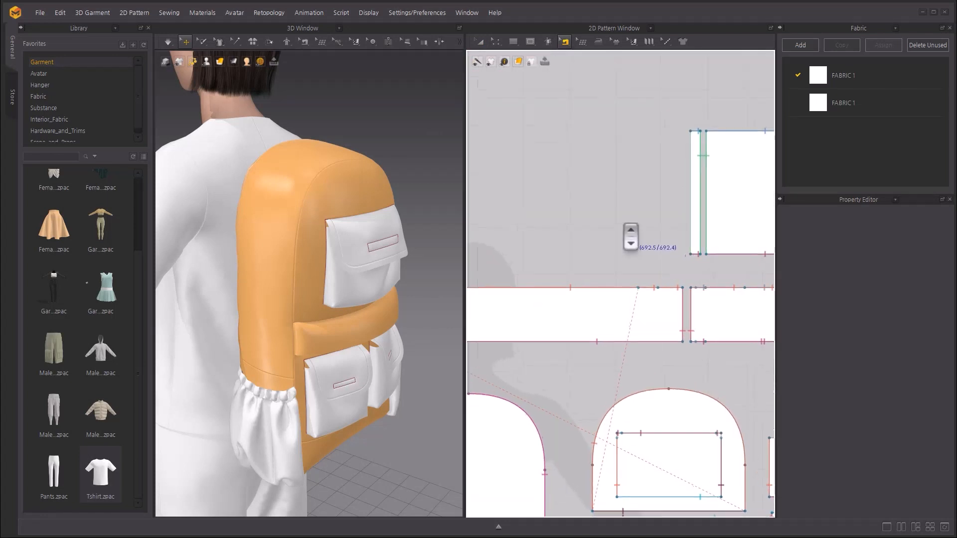
{"action": "left_click", "coordinate": [290, 326]}
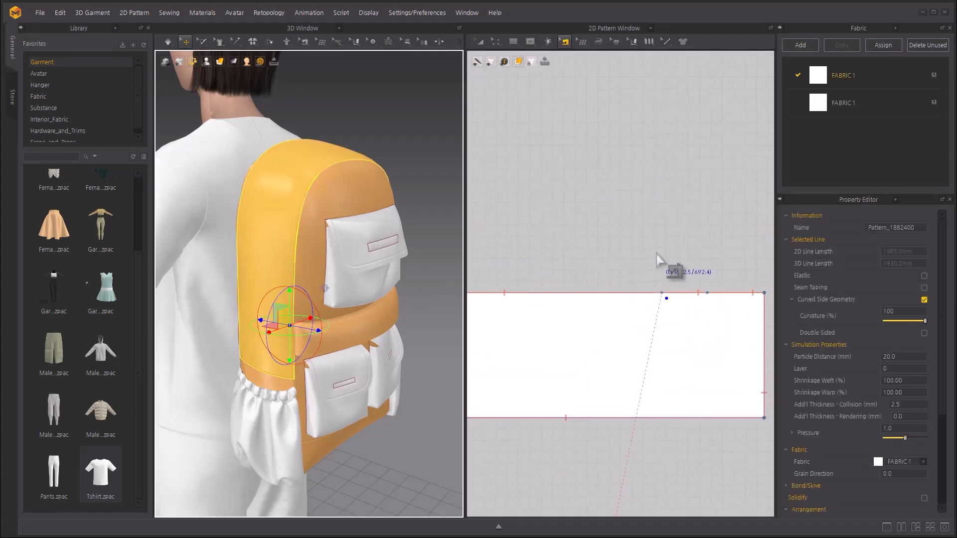
{"action": "left_click", "coordinate": [733, 296]}
{"action": "left_click", "coordinate": [707, 295]}
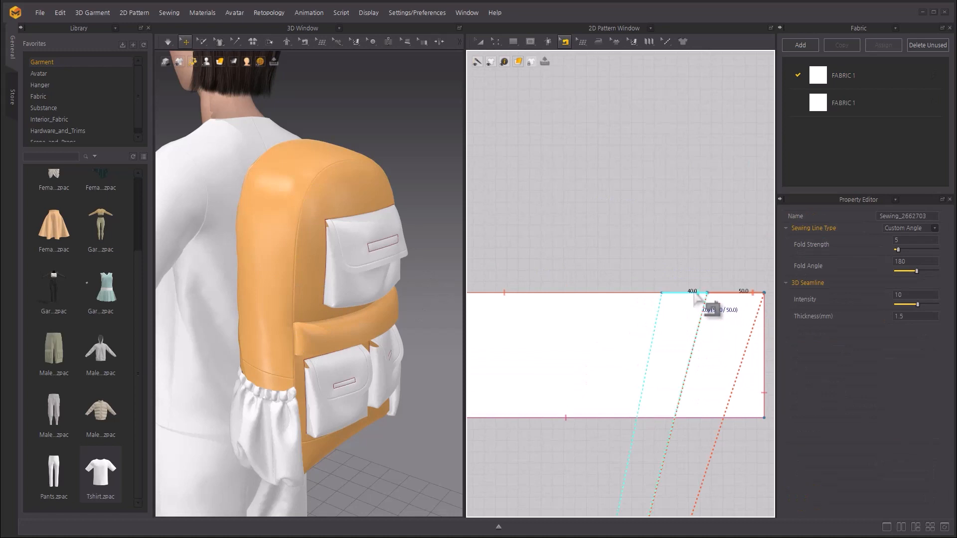
{"action": "key", "text": "Escape"}
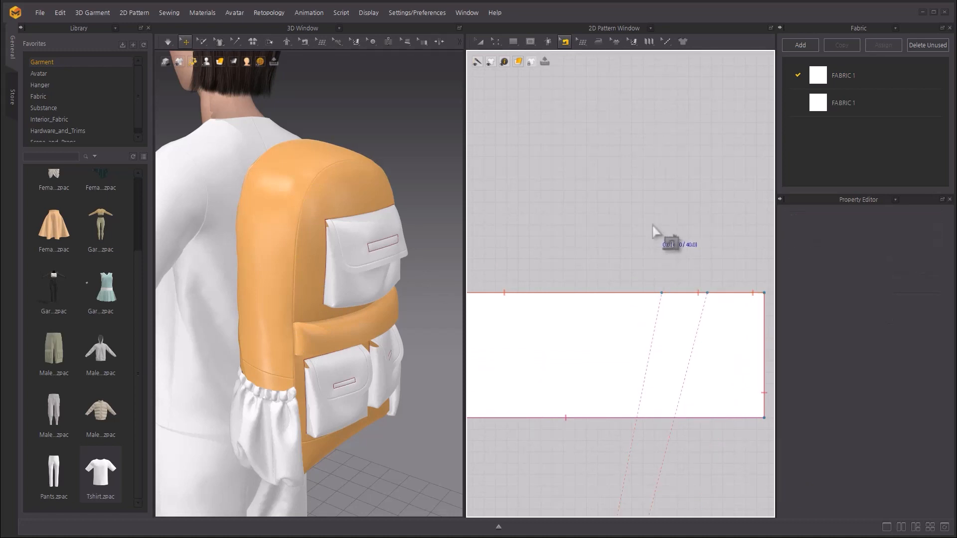
Step: Split the long side strip's upper edge 90 mm from each end
{"action": "left_click", "coordinate": [494, 44]}
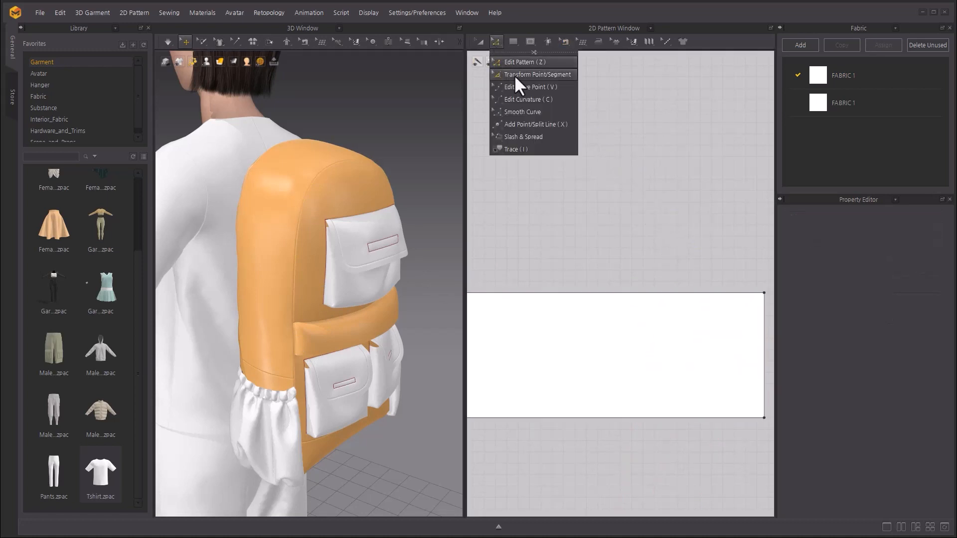
{"action": "left_click", "coordinate": [565, 125]}
{"action": "right_click", "coordinate": [688, 294]}
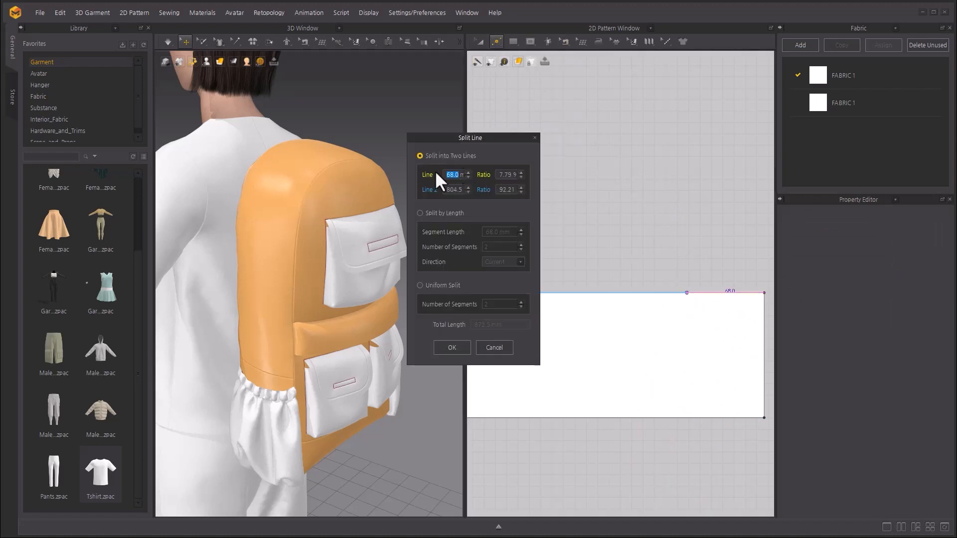
{"action": "type", "text": "90"}
{"action": "left_click", "coordinate": [452, 348]}
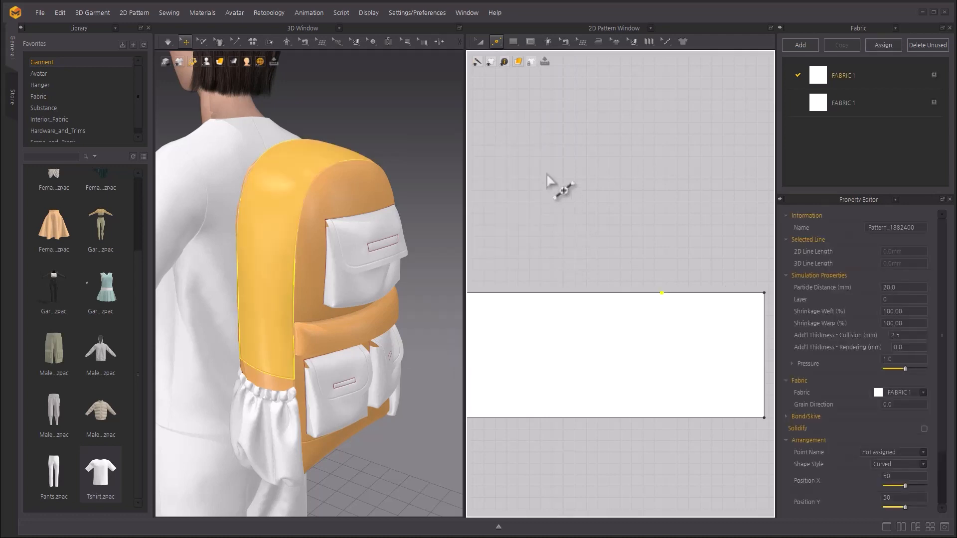
{"action": "scroll", "coordinate": [545, 177], "scroll_direction": "down", "scroll_amount": 4}
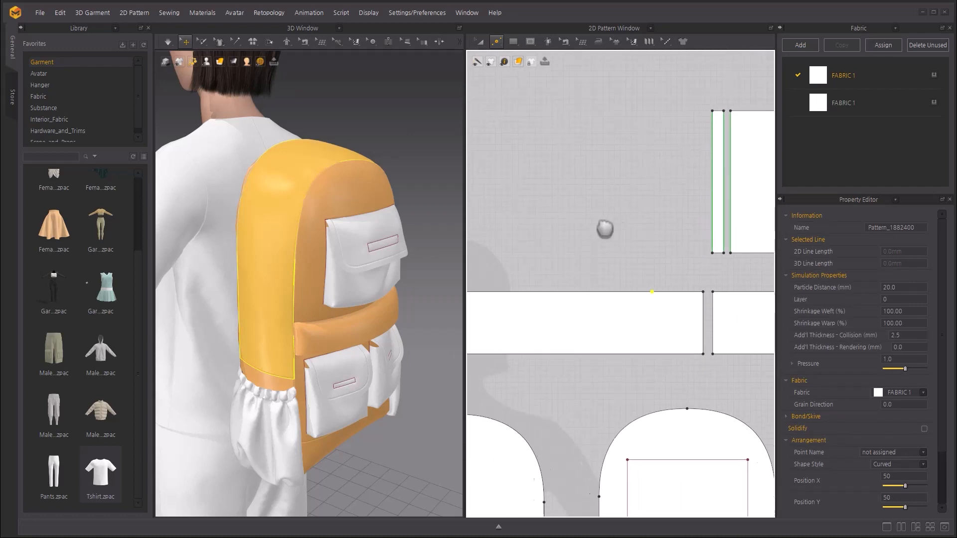
{"action": "right_click", "coordinate": [585, 308]}
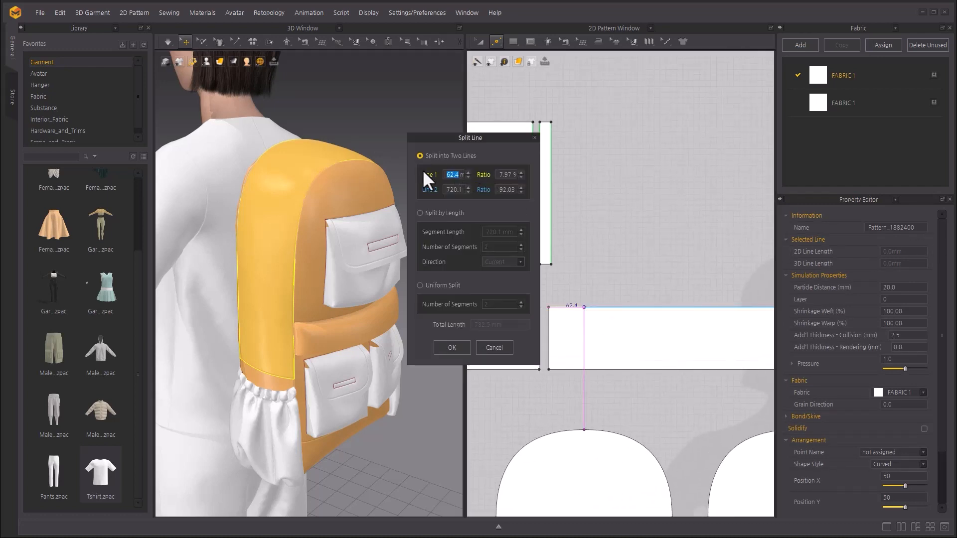
{"action": "type", "text": "90"}
{"action": "key", "text": "Return"}
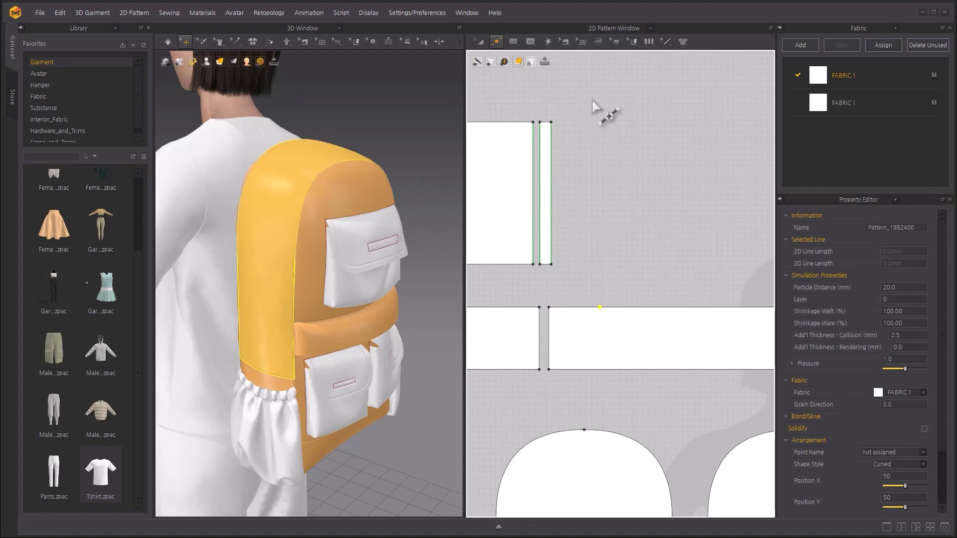
Step: Delete the seam joining the long side strip's upper edge to the arched upper front panel
{"action": "left_click", "coordinate": [567, 45]}
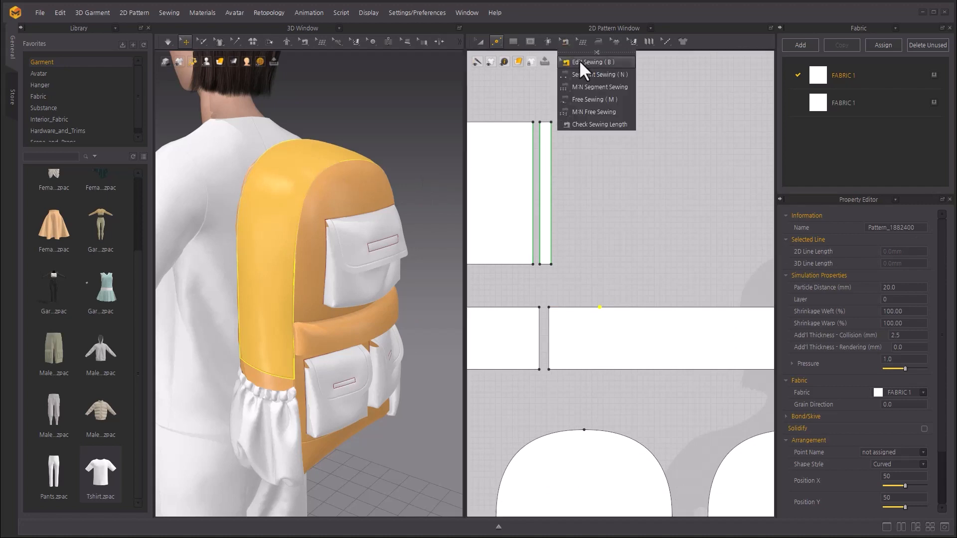
{"action": "left_click", "coordinate": [607, 125]}
{"action": "left_click", "coordinate": [648, 314]}
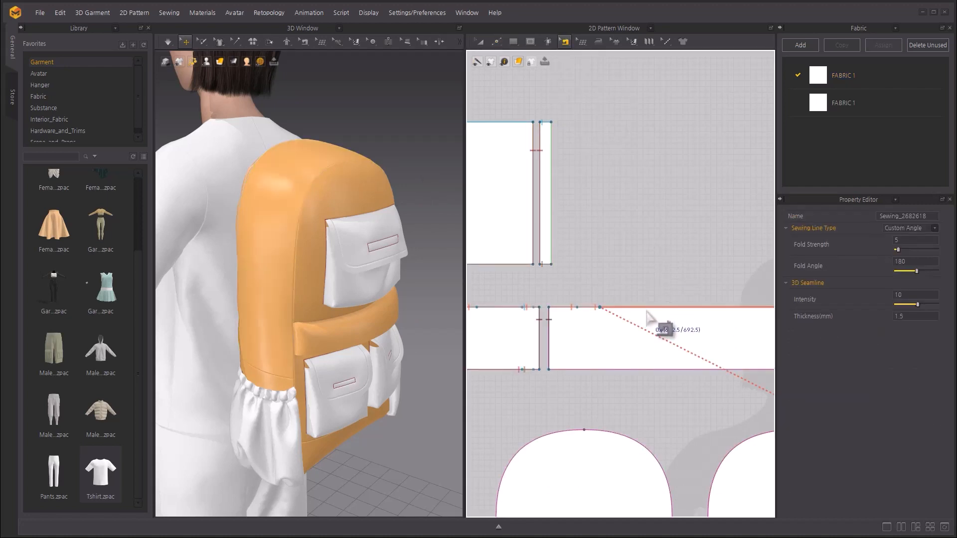
{"action": "scroll", "coordinate": [655, 244], "scroll_direction": "down", "scroll_amount": 4}
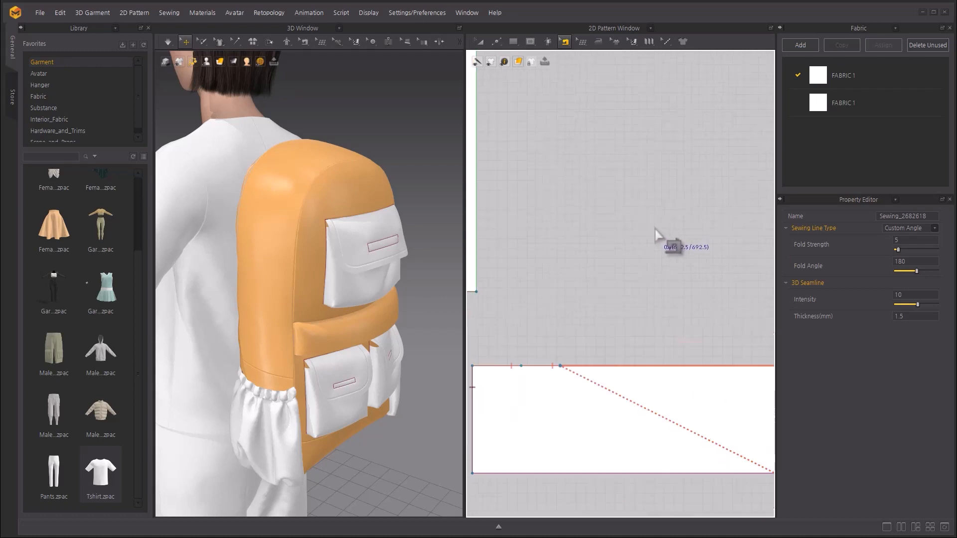
{"action": "scroll", "coordinate": [654, 245], "scroll_direction": "down", "scroll_amount": 5}
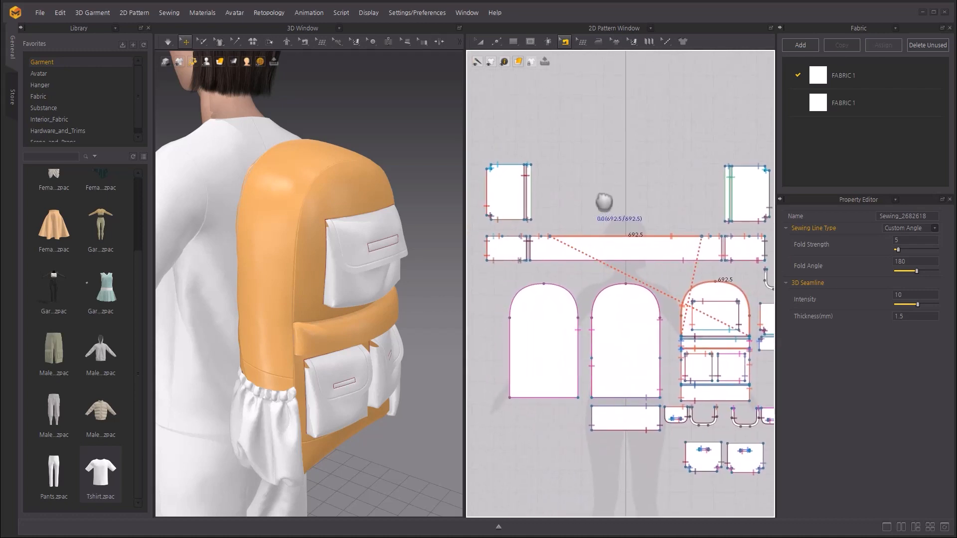
{"action": "left_click", "coordinate": [608, 193]}
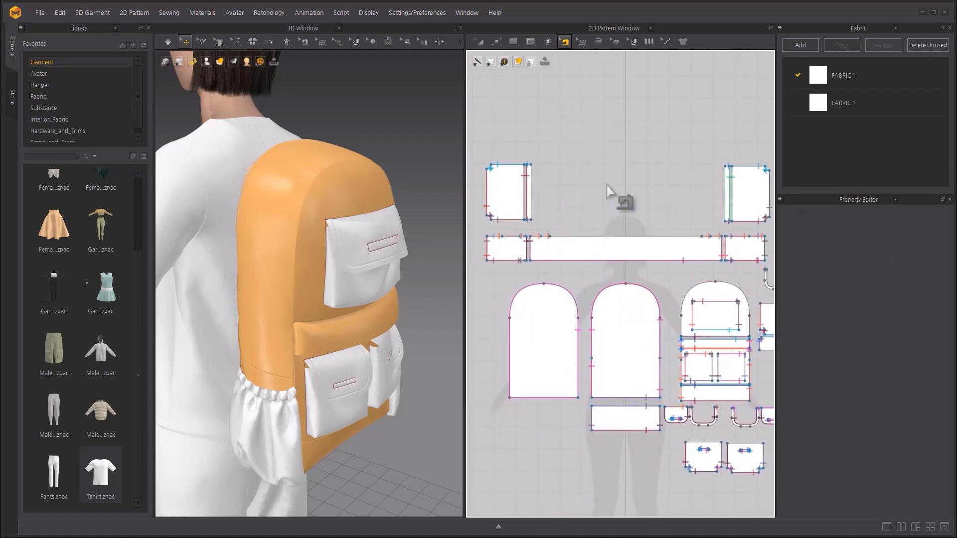
Step: Run the simulation briefly so the unsewn upper front panel falls open from the side strip
{"action": "left_click", "coordinate": [479, 42]}
{"action": "right_click_drag", "start_coordinate": [400, 134], "coordinate": [398, 134]}
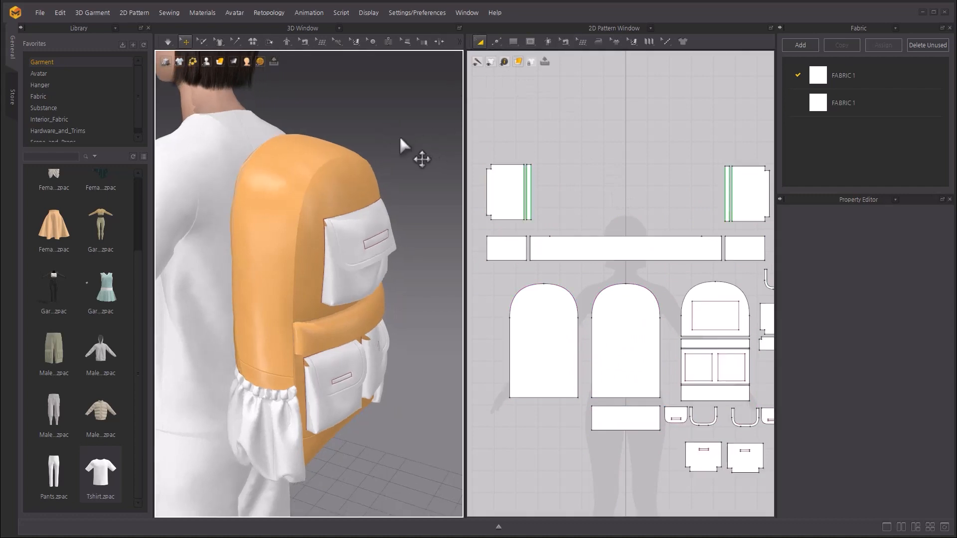
{"action": "key", "text": "space"}
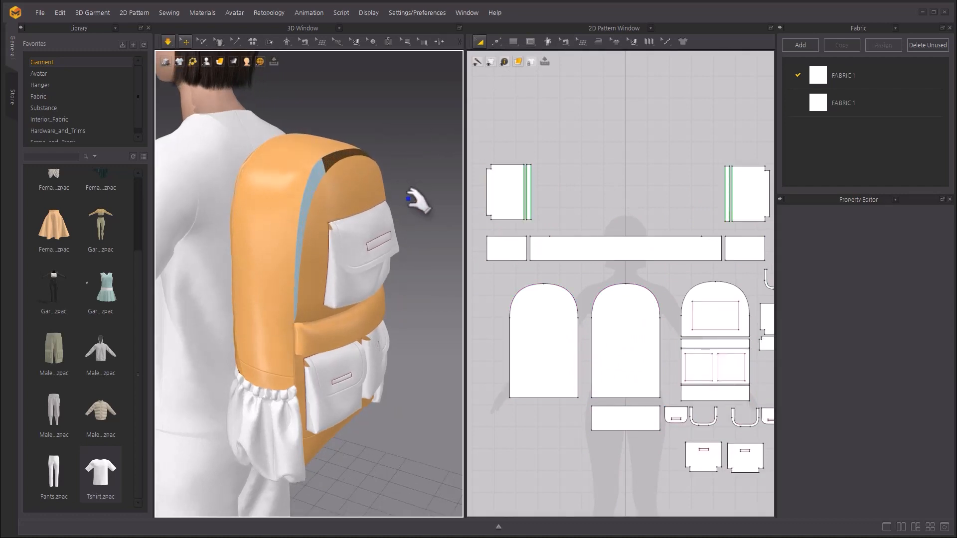
{"action": "key", "text": "space"}
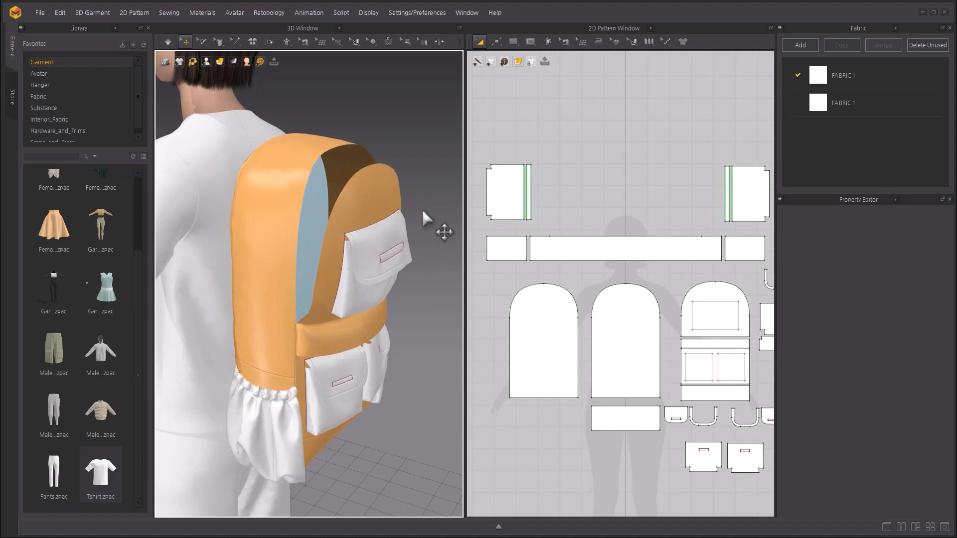
Step: Draw the zipper's first side along the long strip's upper edge, from just inside one split point to just inside the other
{"action": "left_click", "coordinate": [390, 43]}
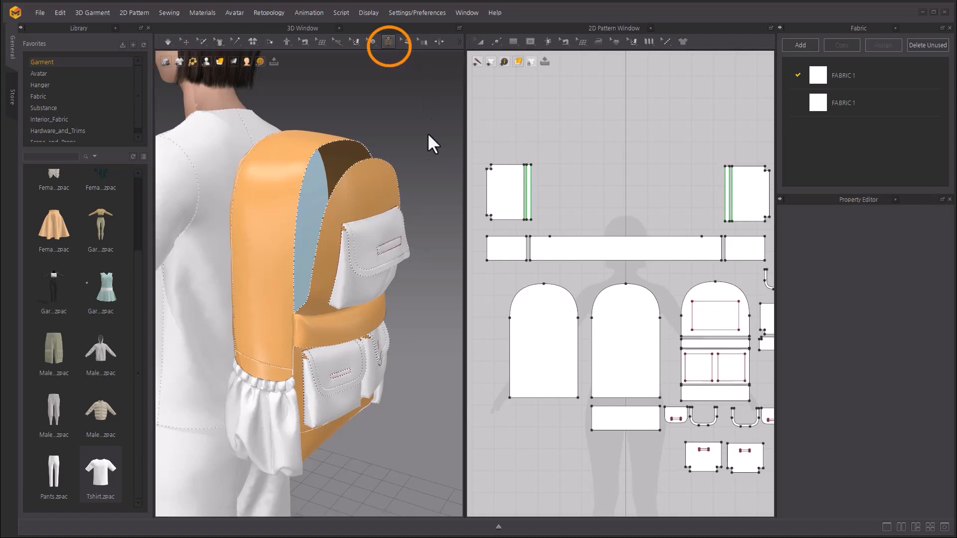
{"action": "scroll", "coordinate": [566, 219], "scroll_direction": "up", "scroll_amount": 5}
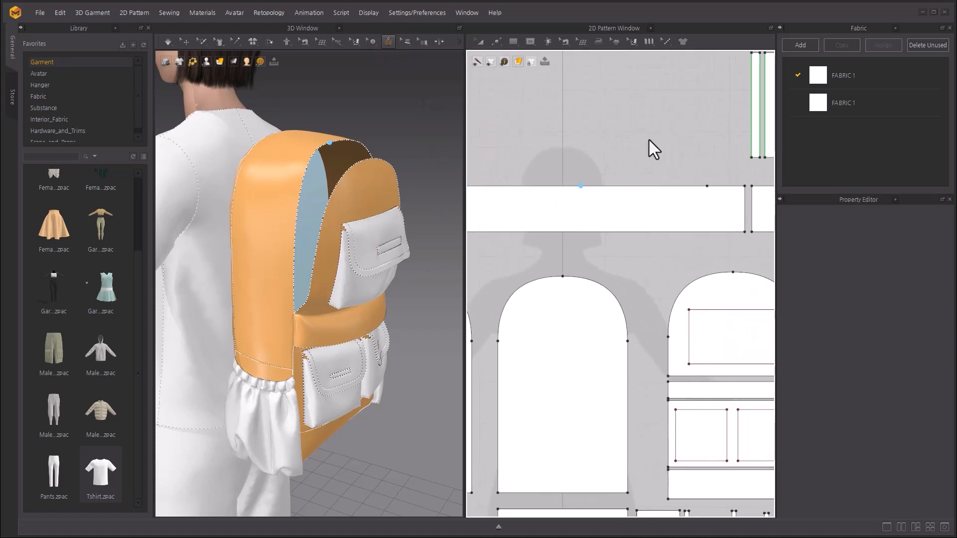
{"action": "scroll", "coordinate": [615, 163], "scroll_direction": "up", "scroll_amount": 4}
{"action": "key", "text": "alt"}
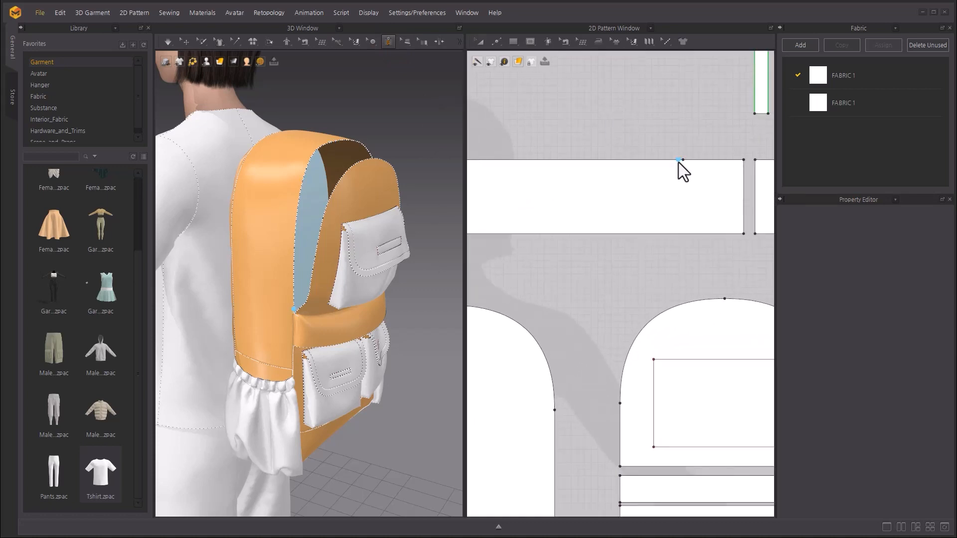
{"action": "scroll", "coordinate": [680, 163], "scroll_direction": "up", "scroll_amount": 4}
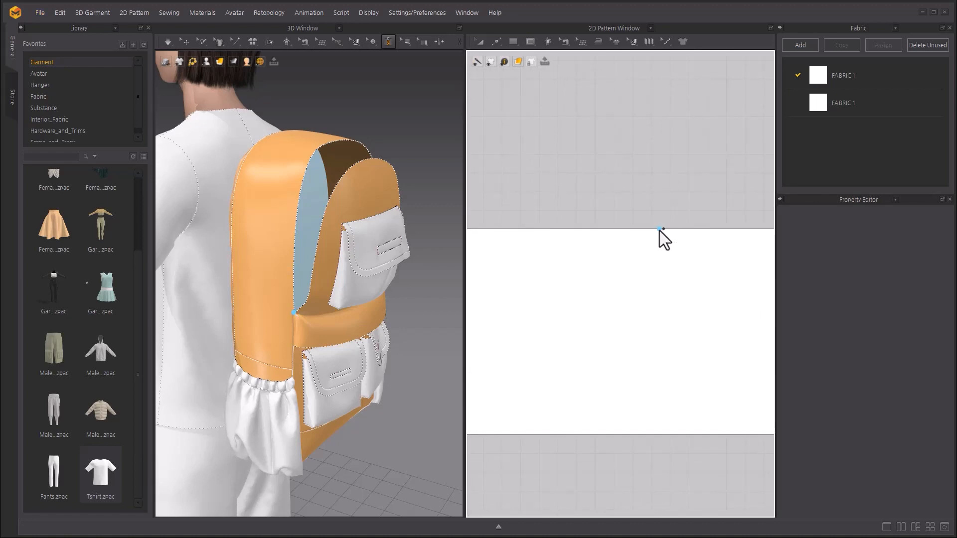
{"action": "scroll", "coordinate": [593, 223], "scroll_direction": "down", "scroll_amount": 5}
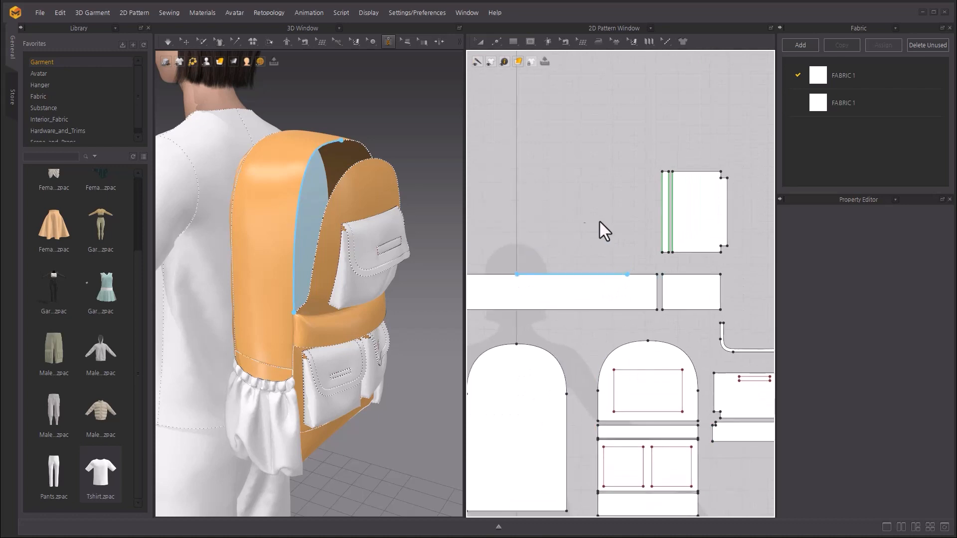
{"action": "middle_click_drag", "start_coordinate": [599, 221], "coordinate": [763, 208]}
{"action": "scroll", "coordinate": [560, 163], "scroll_direction": "up", "scroll_amount": 6}
{"action": "middle_click_drag", "start_coordinate": [556, 155], "coordinate": [733, 207]}
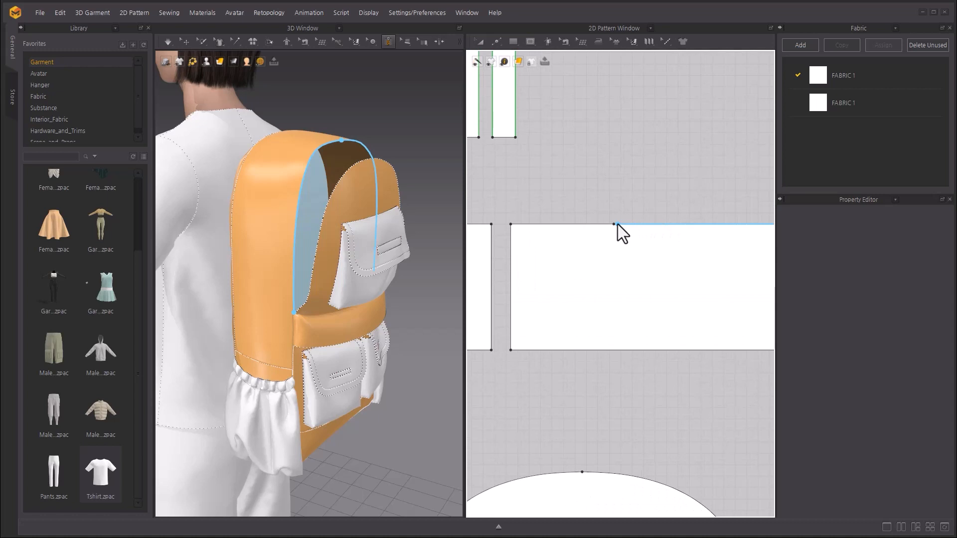
{"action": "double_click", "coordinate": [618, 226]}
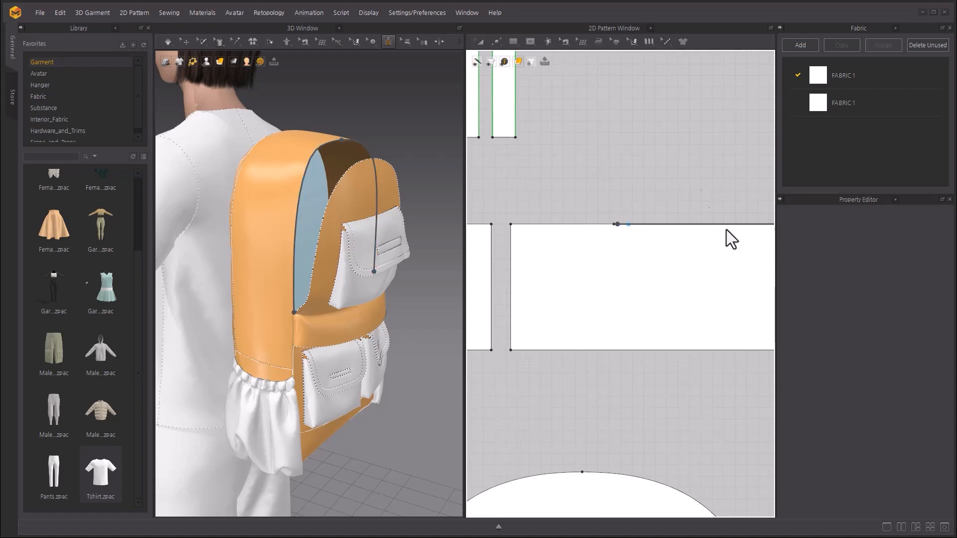
Step: Draw the zipper's second side around the upper front panel's arched outline, starting and ending just above its lower corners
{"action": "middle_click_drag", "start_coordinate": [686, 306], "coordinate": [553, 312]}
{"action": "scroll", "coordinate": [652, 407], "scroll_direction": "up", "scroll_amount": 1}
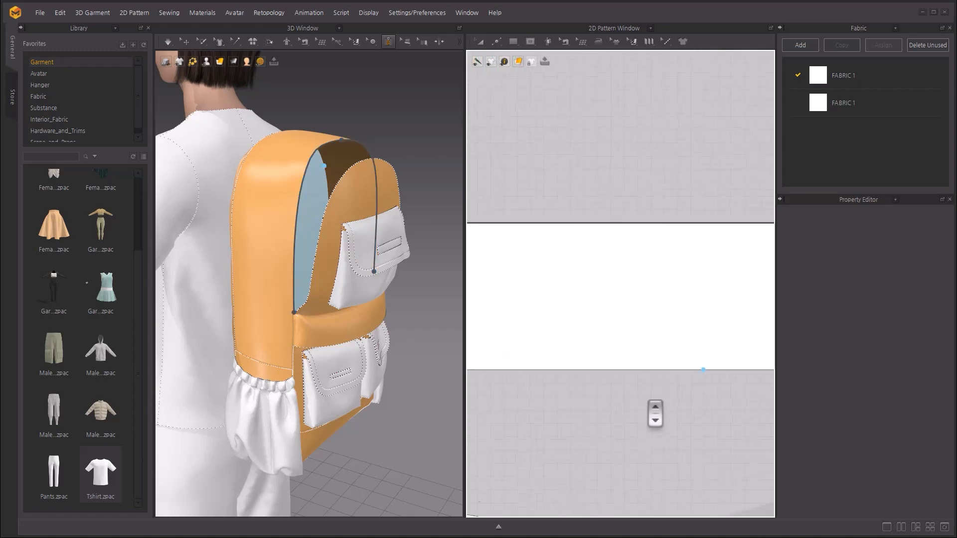
{"action": "scroll", "coordinate": [654, 409], "scroll_direction": "down", "scroll_amount": 8}
{"action": "middle_click_drag", "start_coordinate": [694, 425], "coordinate": [513, 288]}
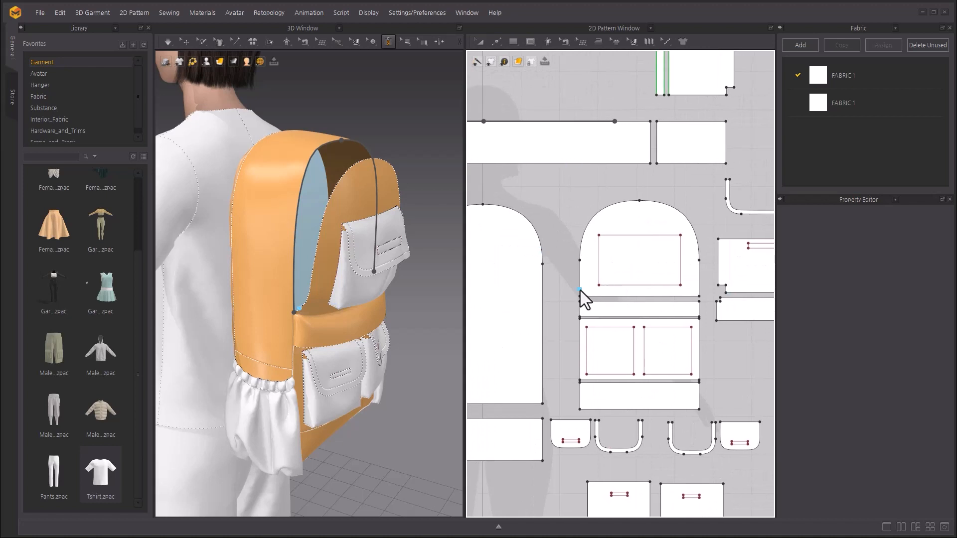
{"action": "scroll", "coordinate": [557, 282], "scroll_direction": "up", "scroll_amount": 4}
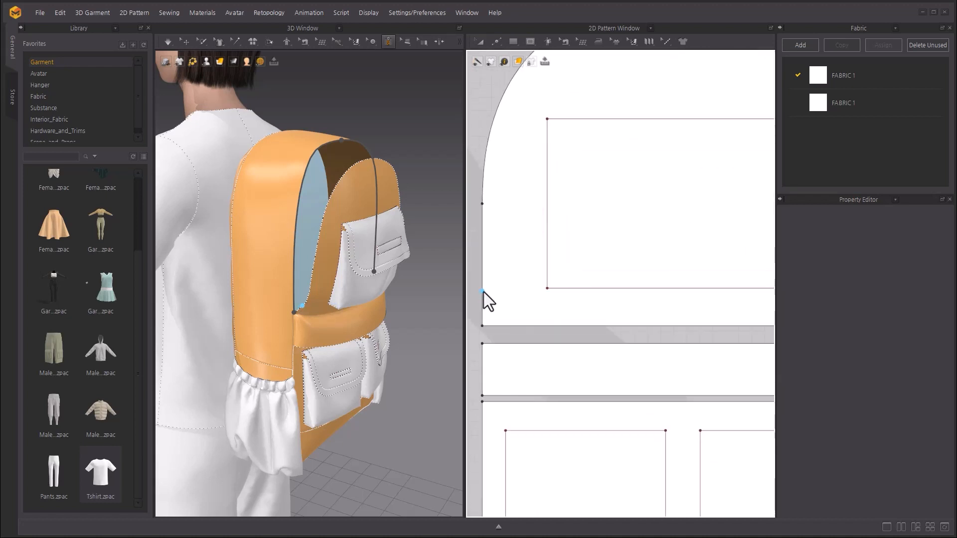
{"action": "scroll", "coordinate": [560, 284], "scroll_direction": "up", "scroll_amount": 3}
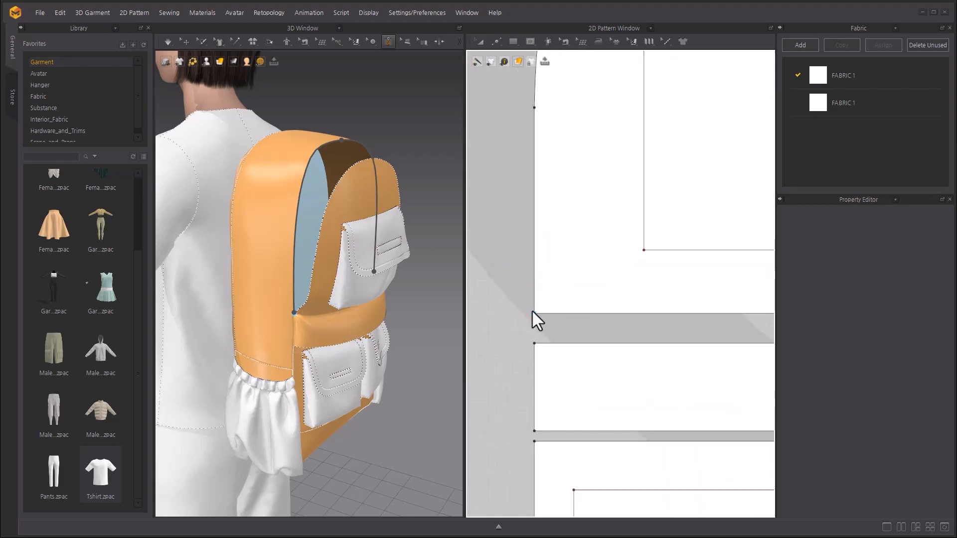
{"action": "scroll", "coordinate": [514, 300], "scroll_direction": "up", "scroll_amount": 1}
{"action": "scroll", "coordinate": [641, 335], "scroll_direction": "down", "scroll_amount": 5}
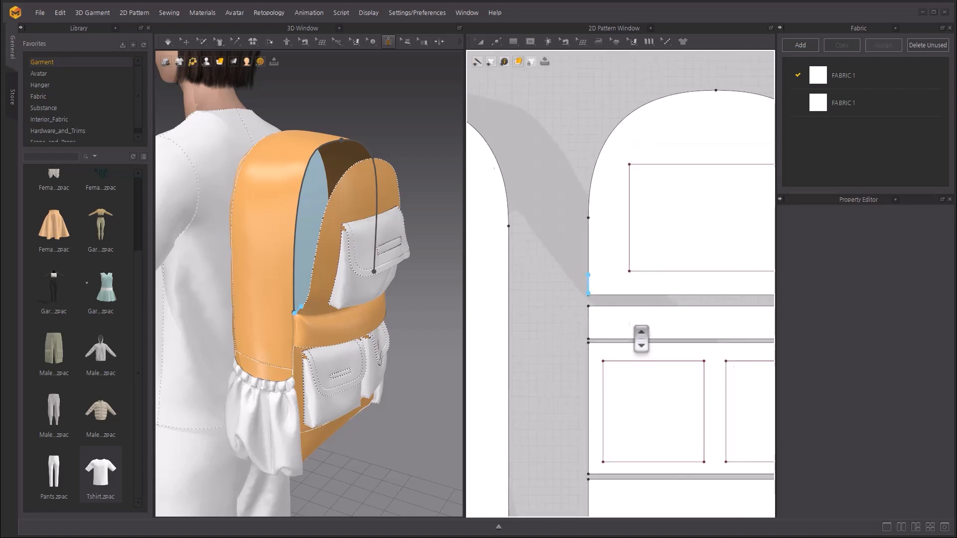
{"action": "left_click", "coordinate": [716, 92]}
{"action": "middle_click_drag", "start_coordinate": [721, 80], "coordinate": [527, 95]}
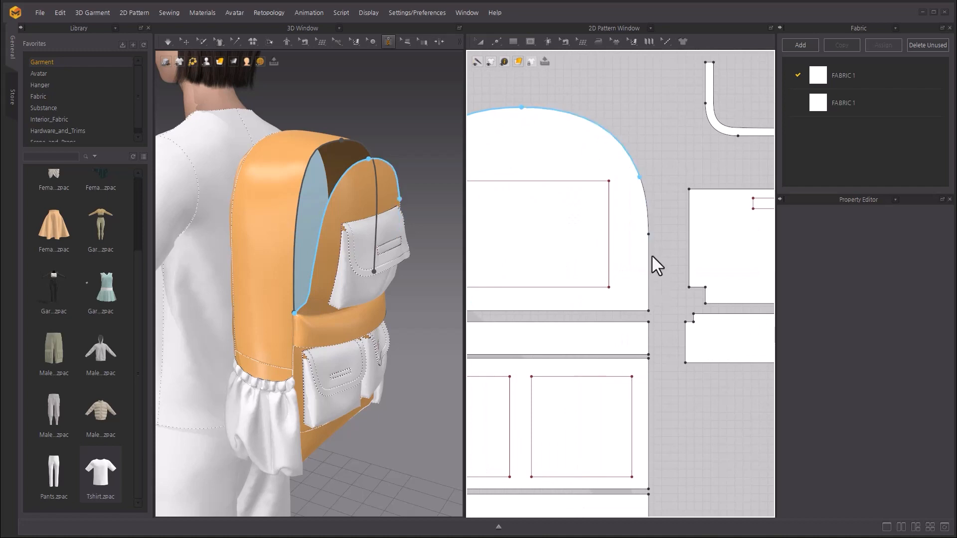
{"action": "scroll", "coordinate": [652, 255], "scroll_direction": "up", "scroll_amount": 6}
{"action": "right_click_drag", "start_coordinate": [443, 210], "coordinate": [369, 280]}
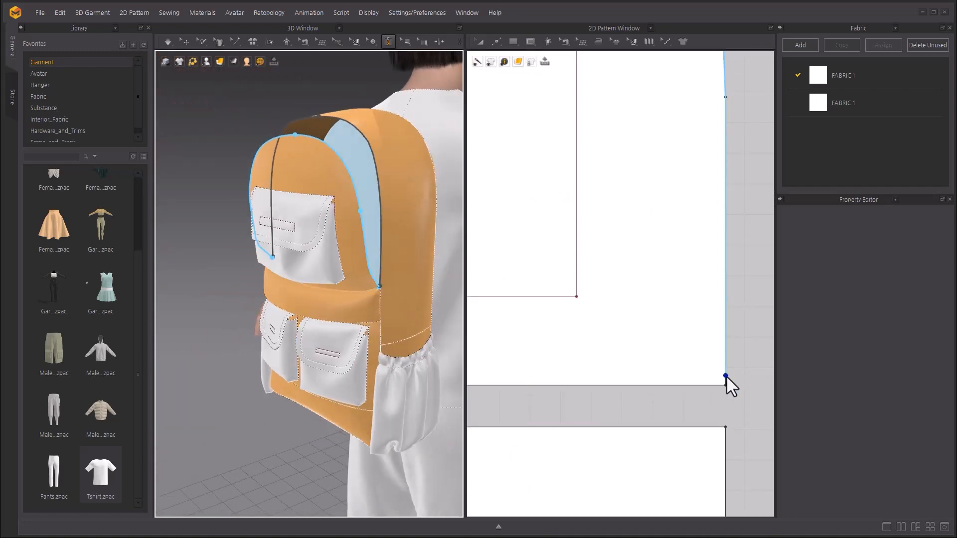
{"action": "double_click", "coordinate": [726, 375]}
Step: Simulate the backpack to close the new zipper and inspect the zipper up close
{"action": "right_click_drag", "start_coordinate": [259, 224], "coordinate": [372, 224]}
{"action": "scroll", "coordinate": [337, 265], "scroll_direction": "up", "scroll_amount": 4}
{"action": "scroll", "coordinate": [336, 264], "scroll_direction": "down", "scroll_amount": 5}
{"action": "key", "text": "space"}
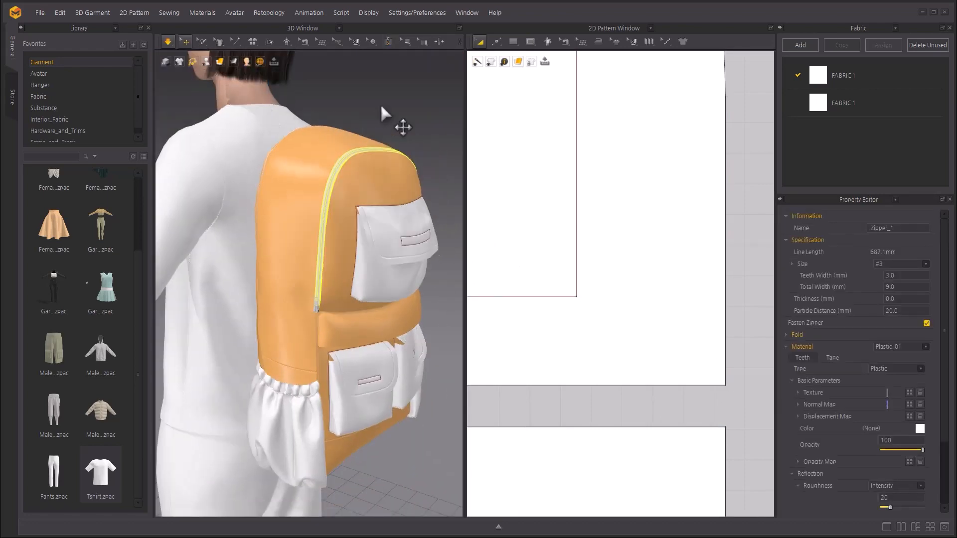
{"action": "key", "text": "space"}
{"action": "right_click_drag", "start_coordinate": [423, 184], "coordinate": [384, 294]}
{"action": "scroll", "coordinate": [291, 277], "scroll_direction": "up", "scroll_amount": 4}
{"action": "middle_click_drag", "start_coordinate": [290, 278], "coordinate": [218, 381]}
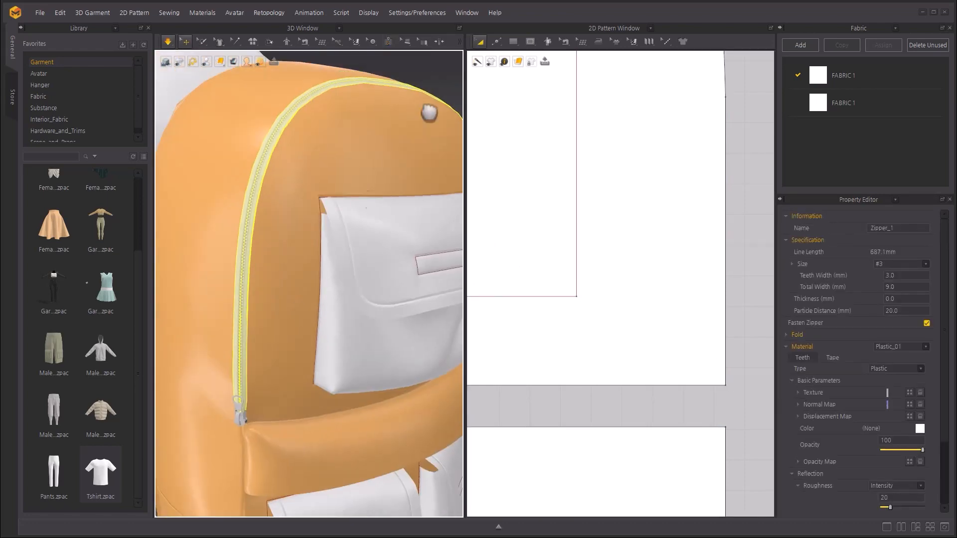
Step: Change the zipper slider's puller to Puller_02 and its stopper type to Closed End
{"action": "left_click", "coordinate": [252, 429]}
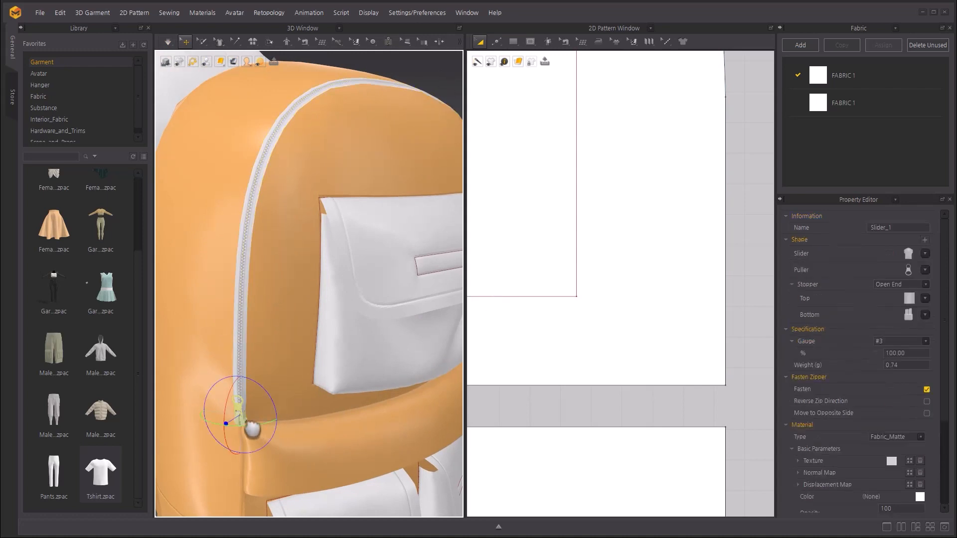
{"action": "left_click", "coordinate": [925, 270]}
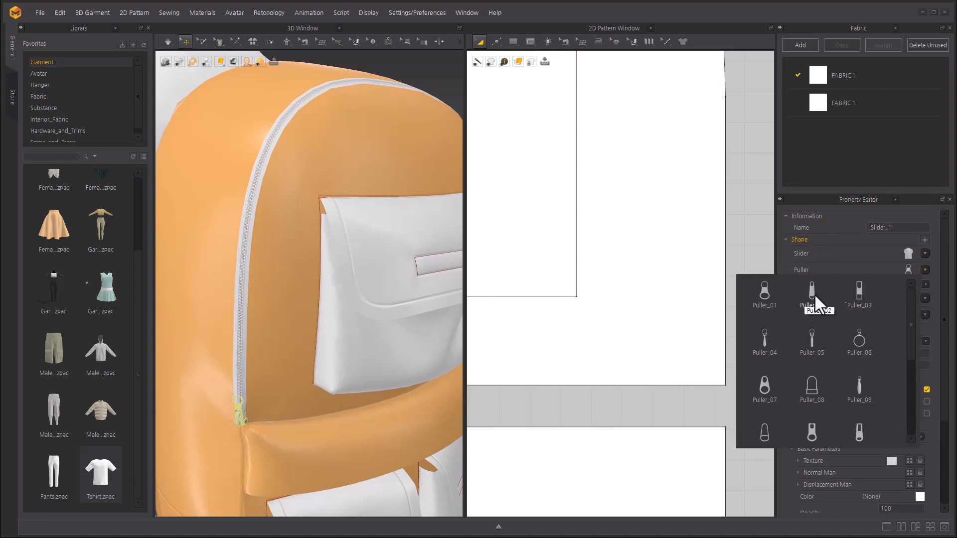
{"action": "left_click", "coordinate": [825, 302]}
{"action": "left_click", "coordinate": [901, 284]}
{"action": "left_click", "coordinate": [910, 301]}
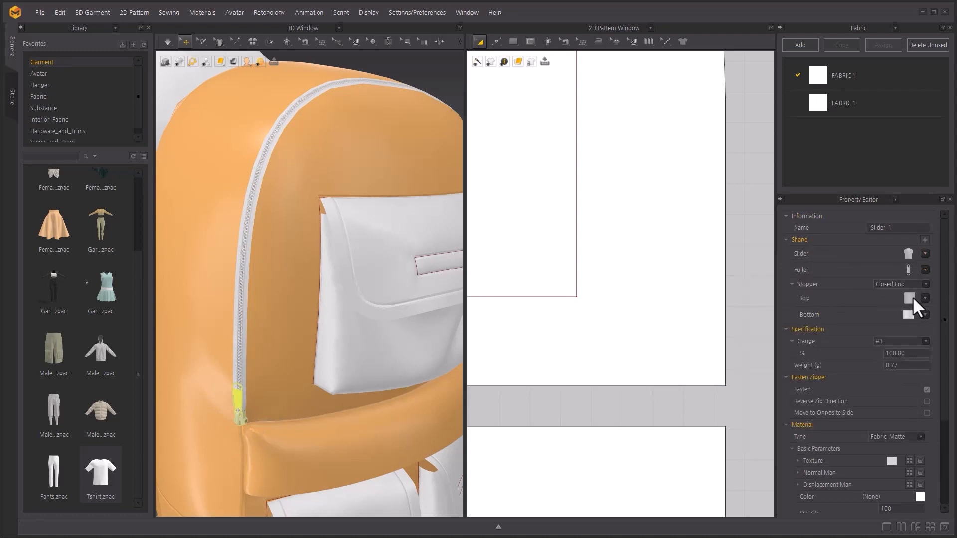
Step: Switch the slider's top and bottom stoppers to the second available closed-end style
{"action": "left_click", "coordinate": [926, 298]}
{"action": "left_click", "coordinate": [813, 320]}
{"action": "left_click", "coordinate": [926, 315]}
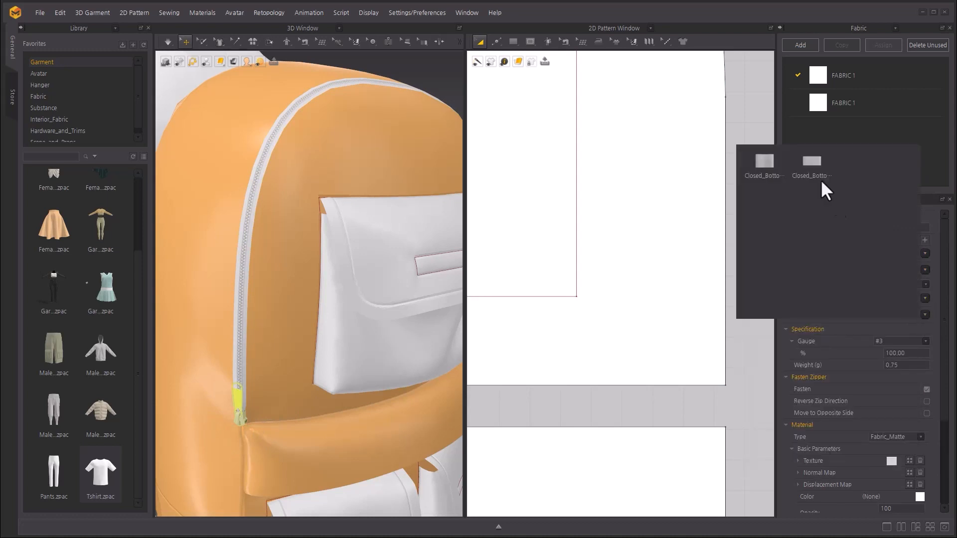
{"action": "left_click", "coordinate": [818, 174]}
Step: Set the particle distance of the zipper around the upper front panel to 10 mm
{"action": "right_click_drag", "start_coordinate": [262, 338], "coordinate": [274, 314]}
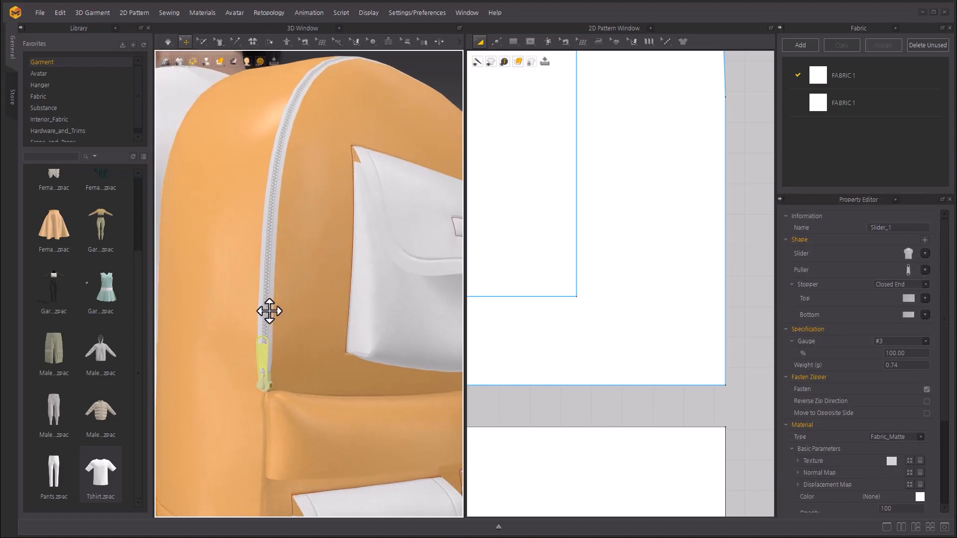
{"action": "left_click", "coordinate": [269, 311]}
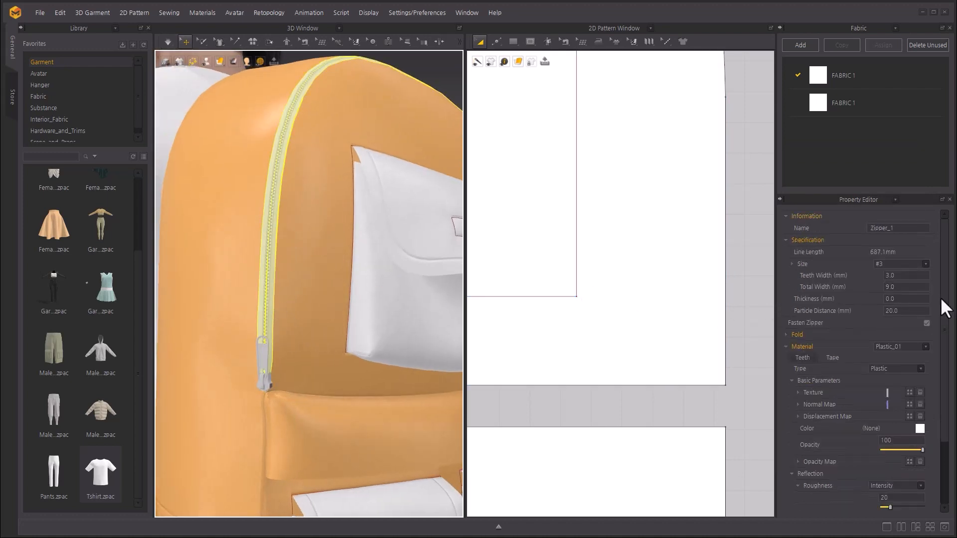
{"action": "left_click", "coordinate": [914, 311]}
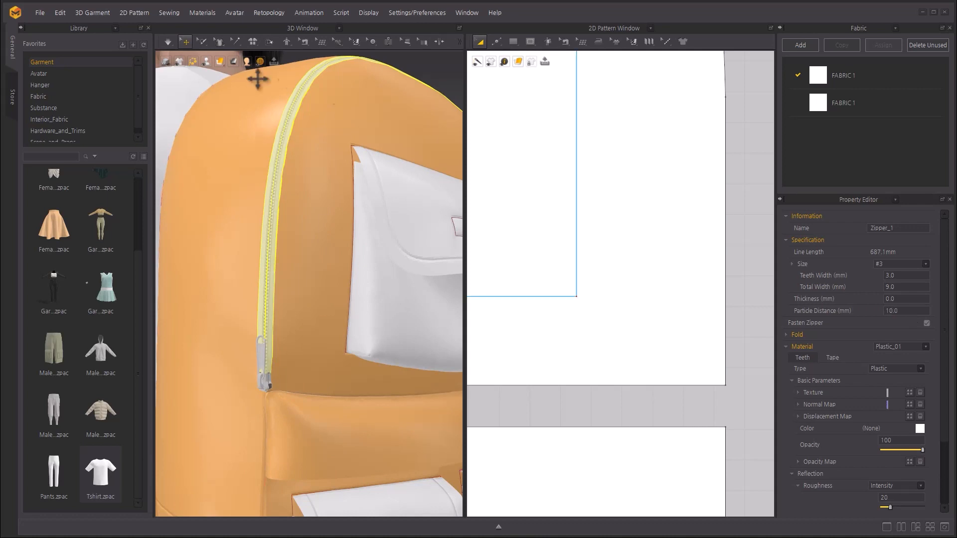
{"action": "right_click_drag", "start_coordinate": [334, 178], "coordinate": [352, 143]}
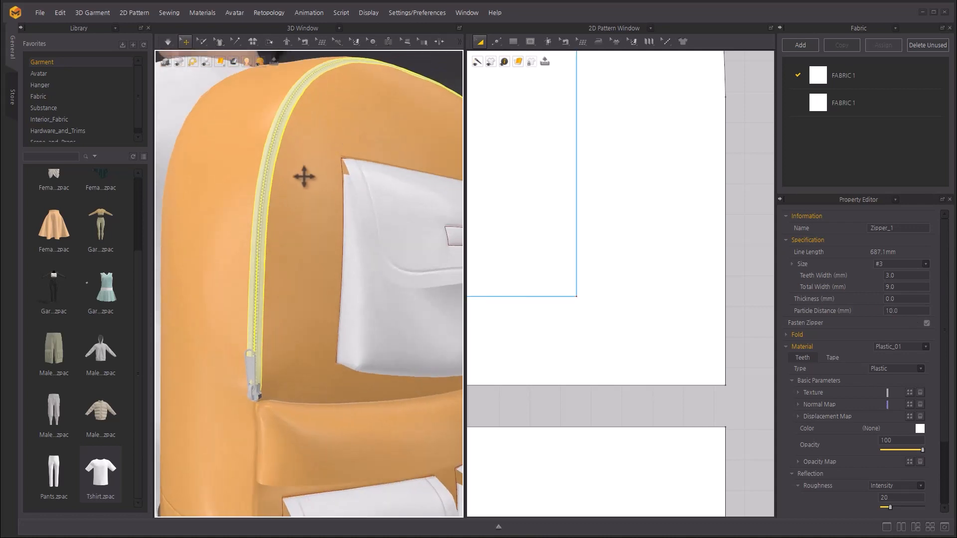